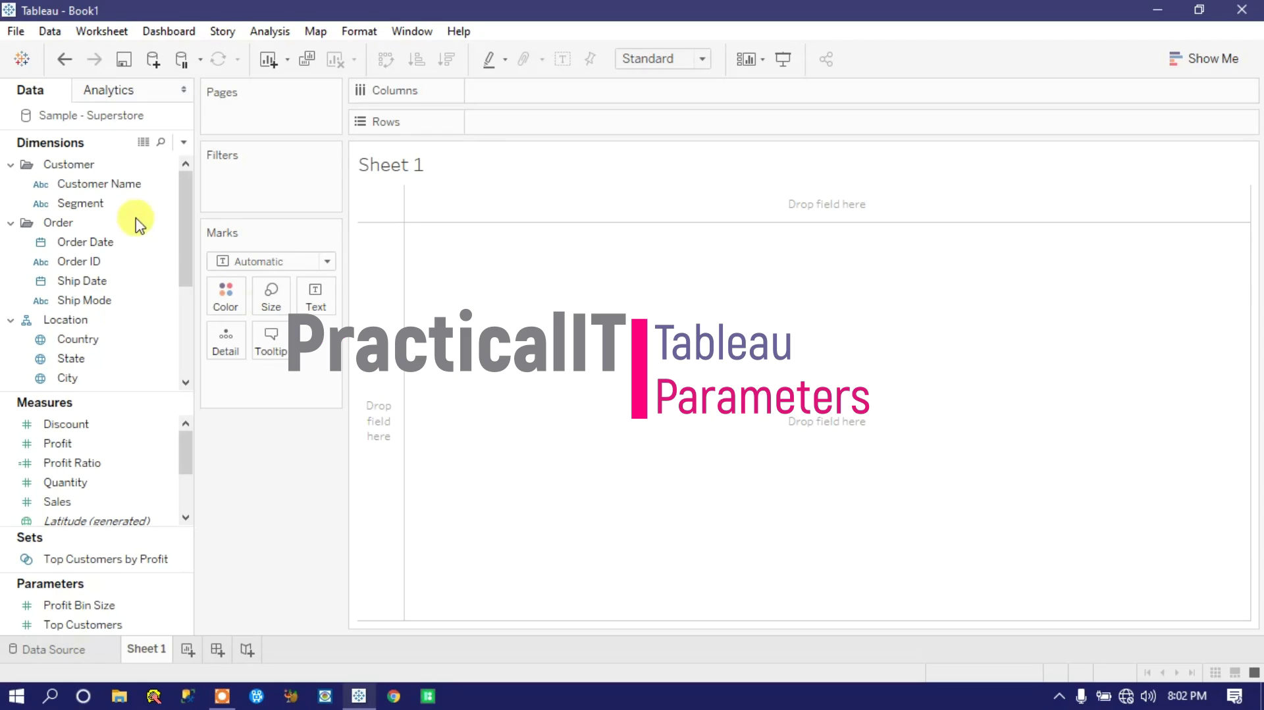
Build a line chart of profit by year, with Order Date on the columns and Profit on the rows
{"action": "left_click_drag", "start_coordinate": [81, 242], "coordinate": [509, 88]}
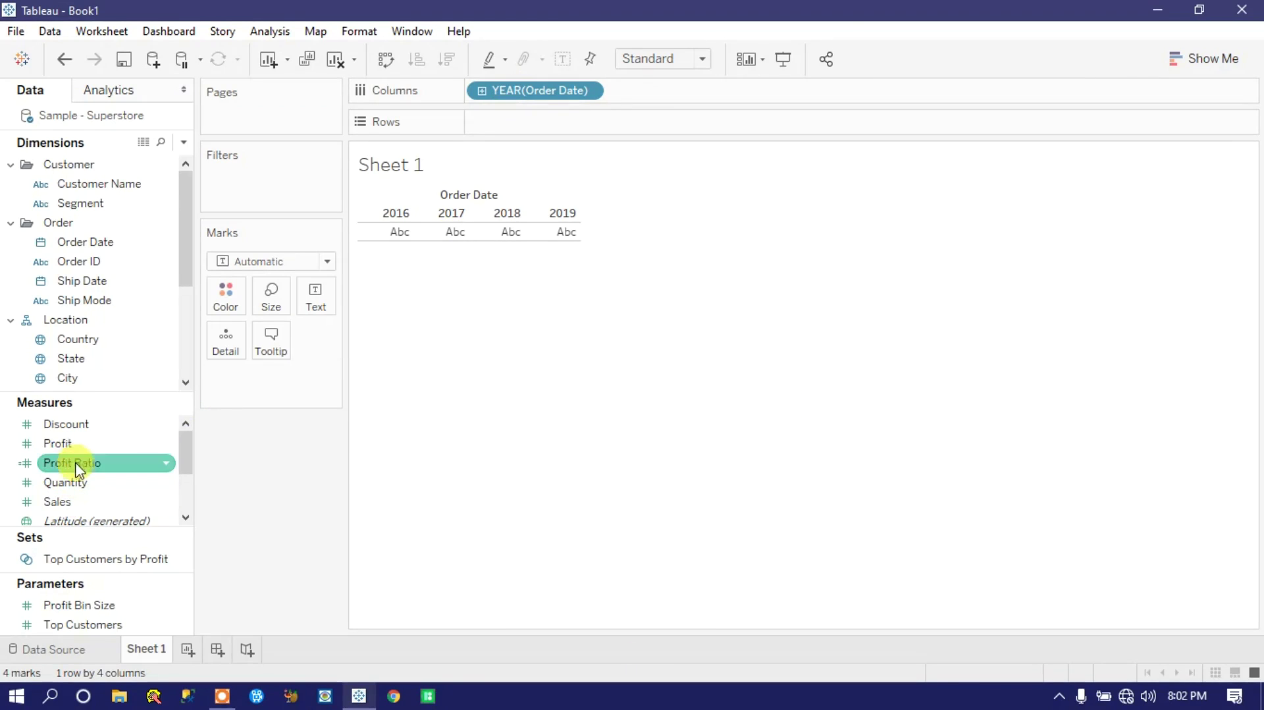
{"action": "mouse_move", "coordinate": [67, 447]}
{"action": "left_mouse_down"}
{"action": "mouse_move", "coordinate": [480, 189]}
{"action": "mouse_move", "coordinate": [515, 127]}
{"action": "left_mouse_up"}
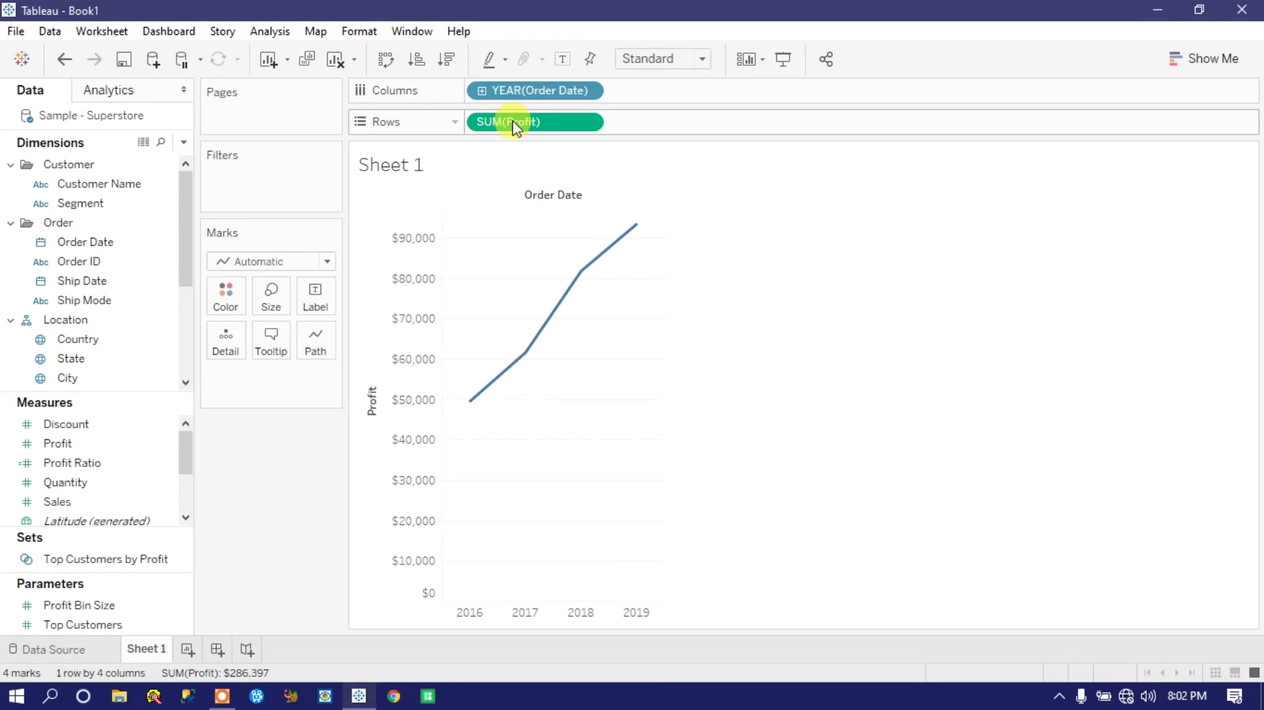
Drill Order Date down to quarters and remove the year level from the columns
{"action": "left_click", "coordinate": [483, 91]}
{"action": "left_click_drag", "start_coordinate": [484, 96], "coordinate": [525, 31]}
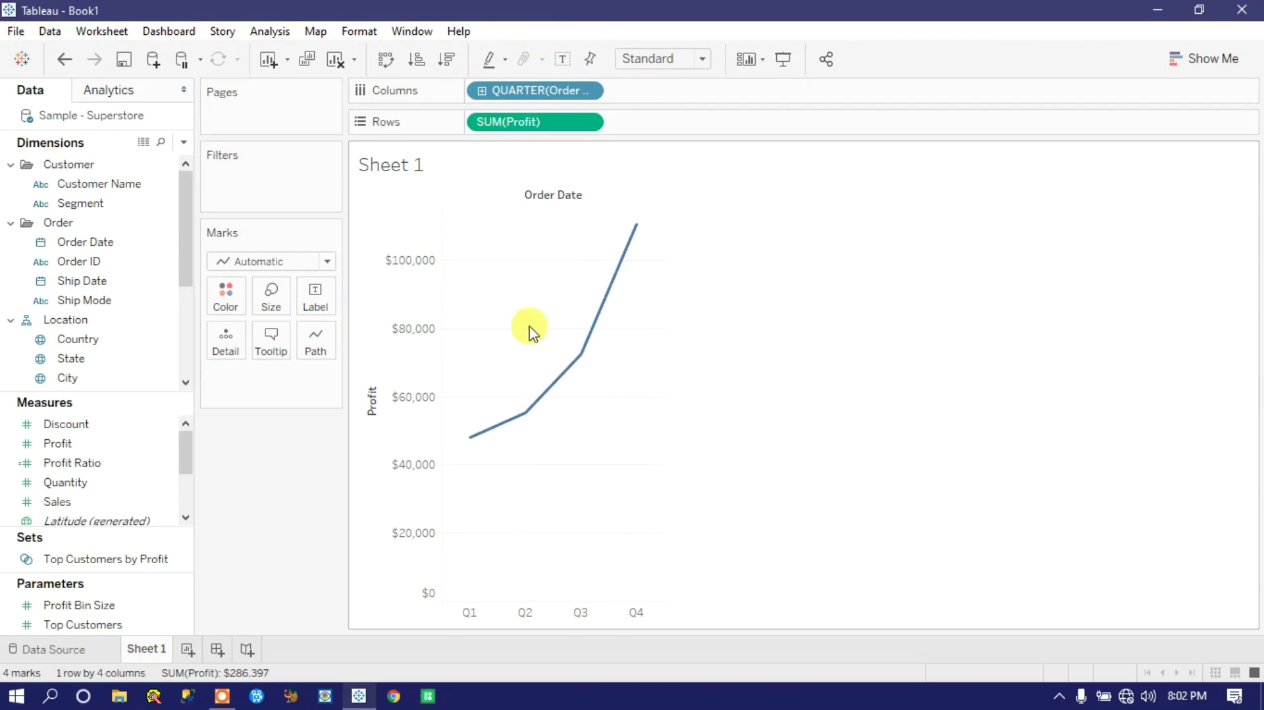
{"action": "mouse_move", "coordinate": [620, 270]}
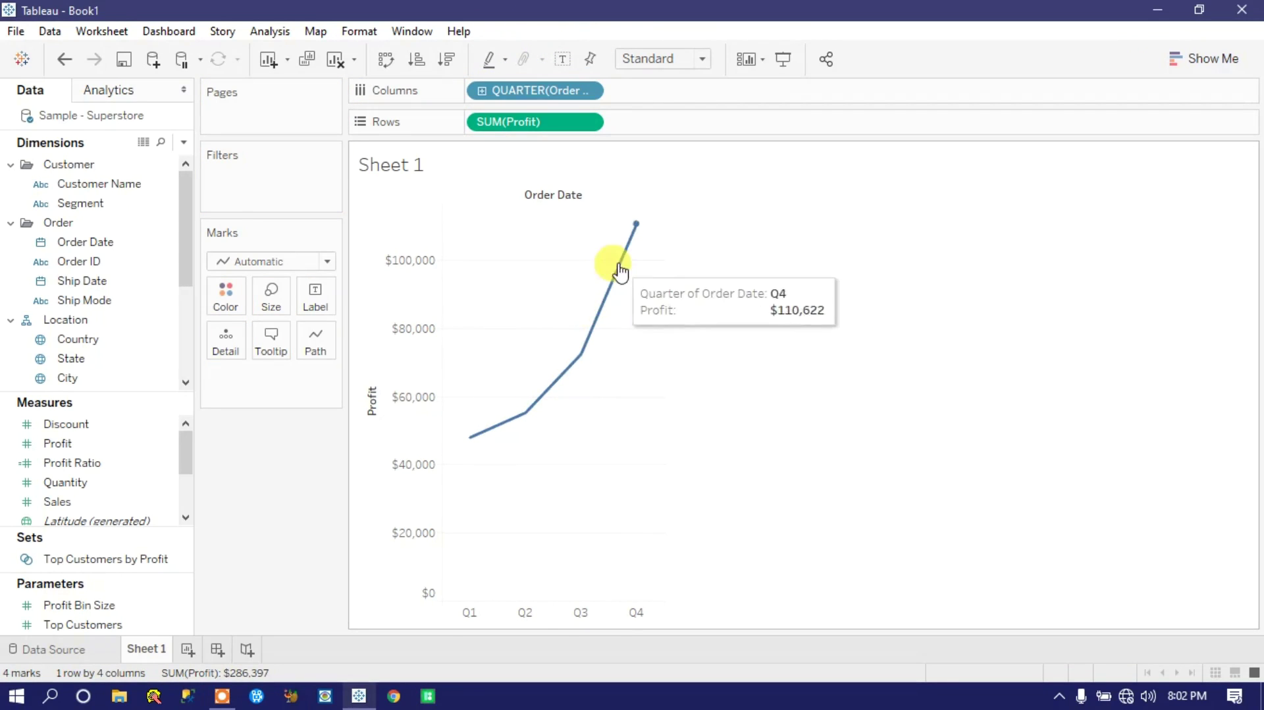
Drill Order Date down through months to days, removing the quarter and month levels from the columns
{"action": "left_click", "coordinate": [482, 90]}
{"action": "left_click_drag", "start_coordinate": [523, 96], "coordinate": [541, 38]}
{"action": "mouse_move", "coordinate": [517, 522]}
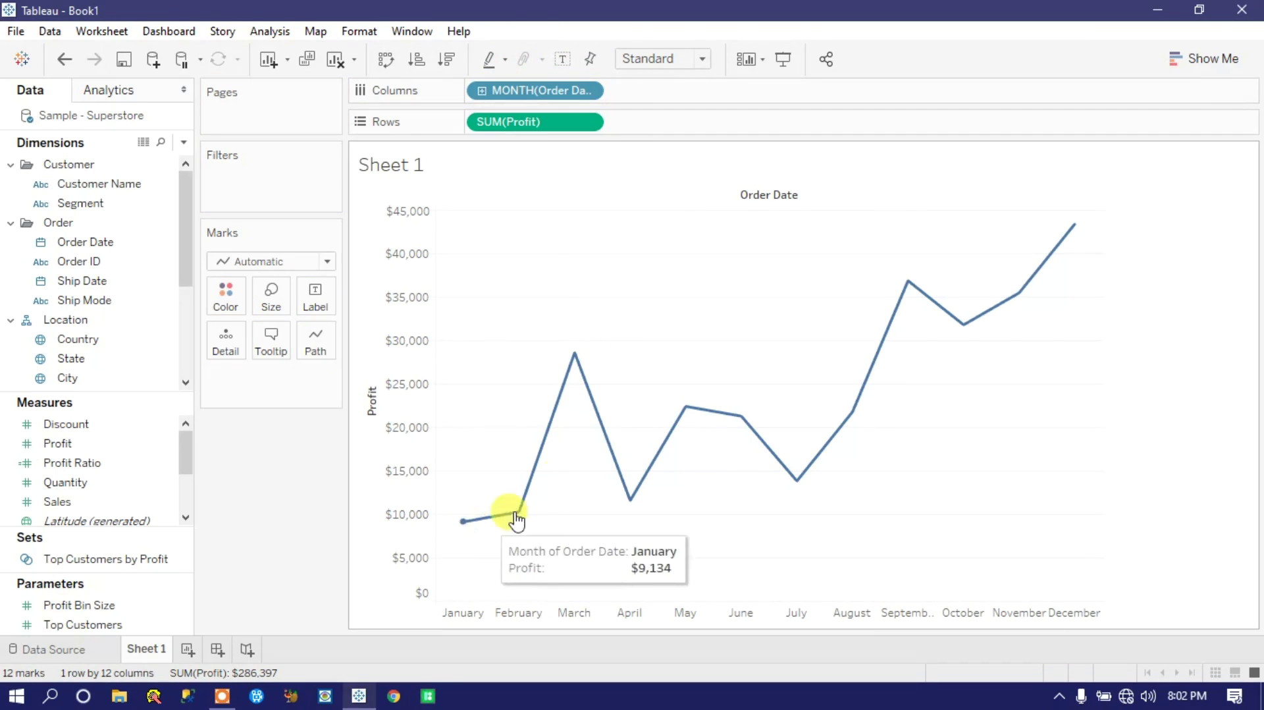
{"action": "left_click", "coordinate": [484, 97]}
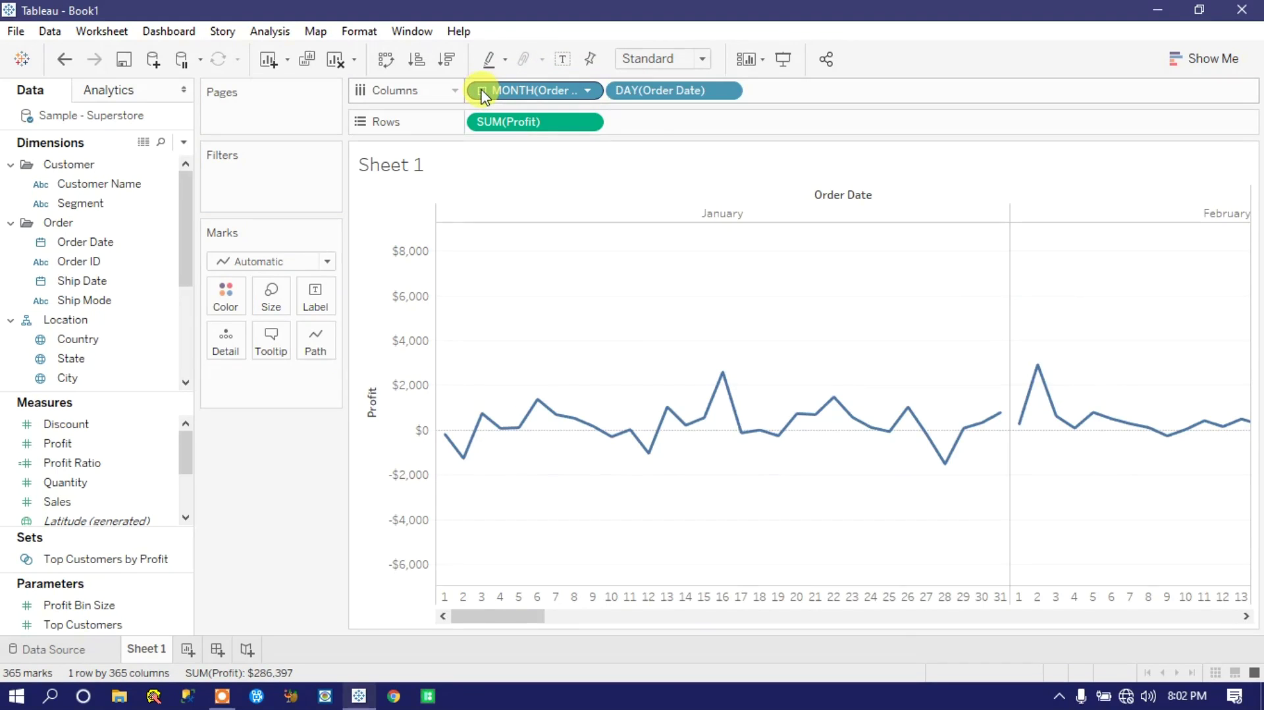
{"action": "left_click_drag", "start_coordinate": [527, 92], "coordinate": [537, 40]}
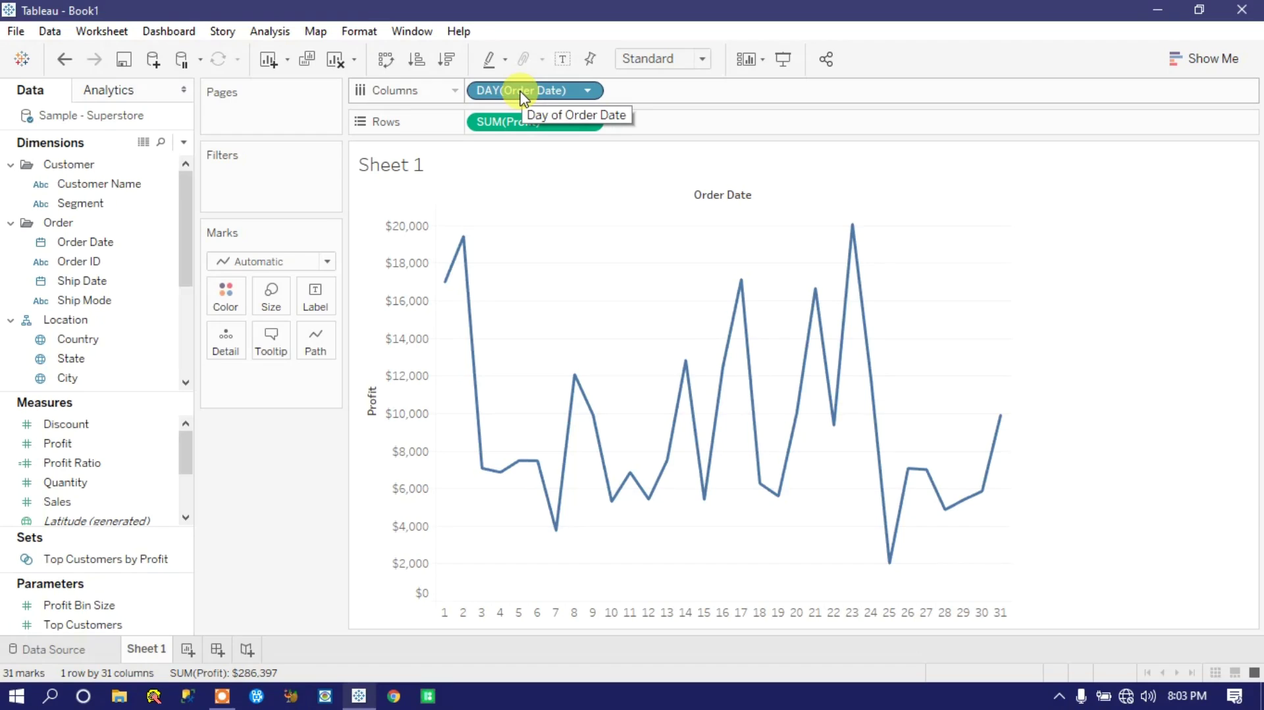
Replace the day level on the columns with Order Date at year level
{"action": "left_click_drag", "start_coordinate": [523, 97], "coordinate": [537, 36]}
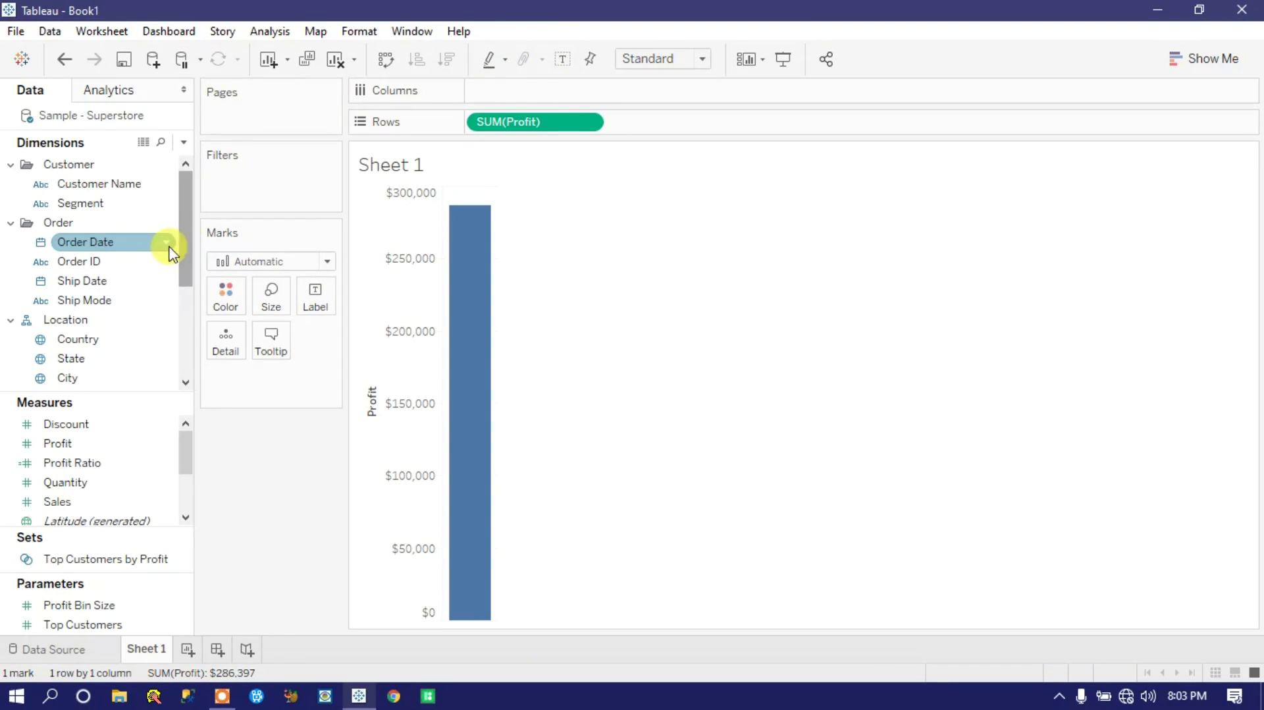
{"action": "left_click_drag", "start_coordinate": [82, 249], "coordinate": [530, 92]}
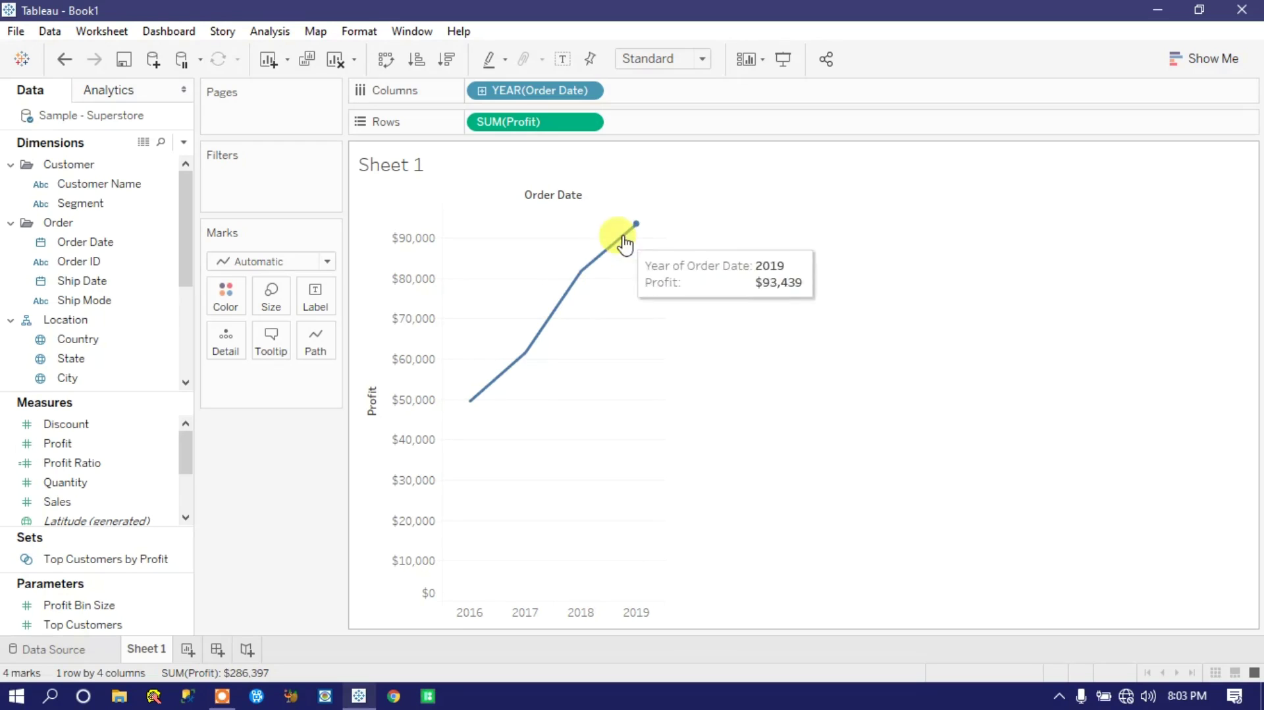
{"action": "mouse_move", "coordinate": [527, 370]}
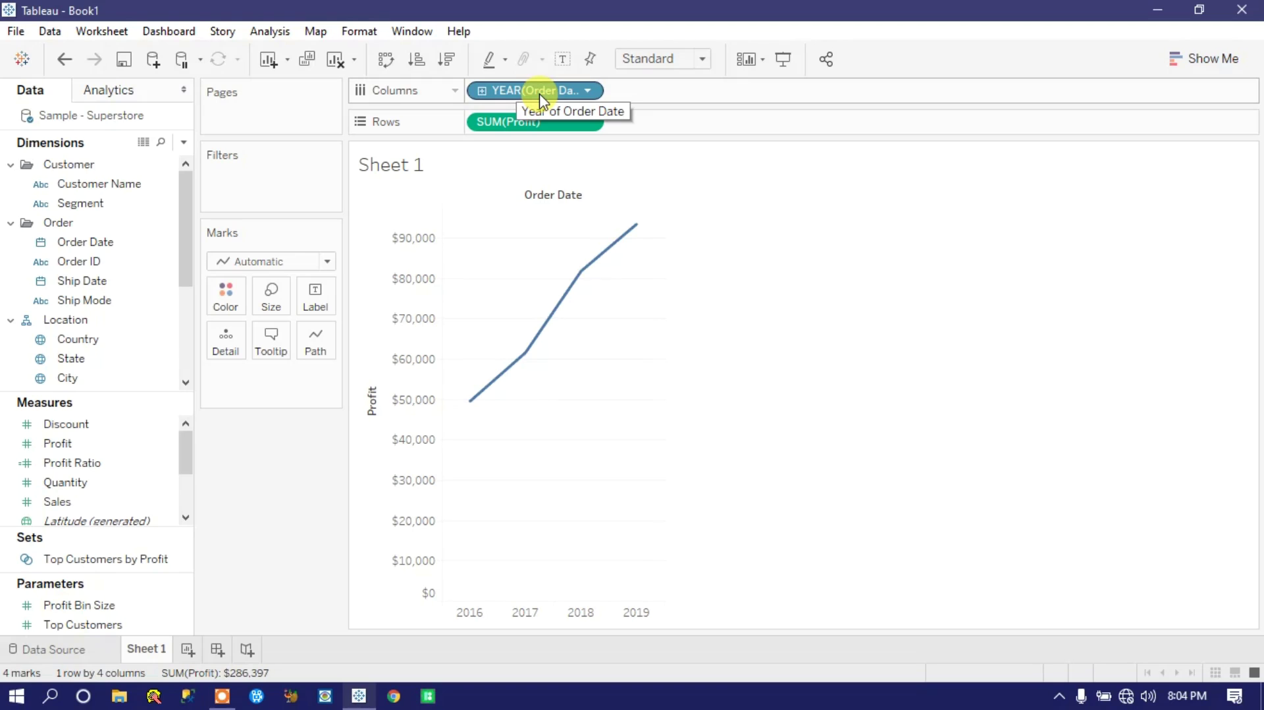
Drill Order Date down to days again, keeping only the day level on the columns
{"action": "left_click", "coordinate": [481, 90]}
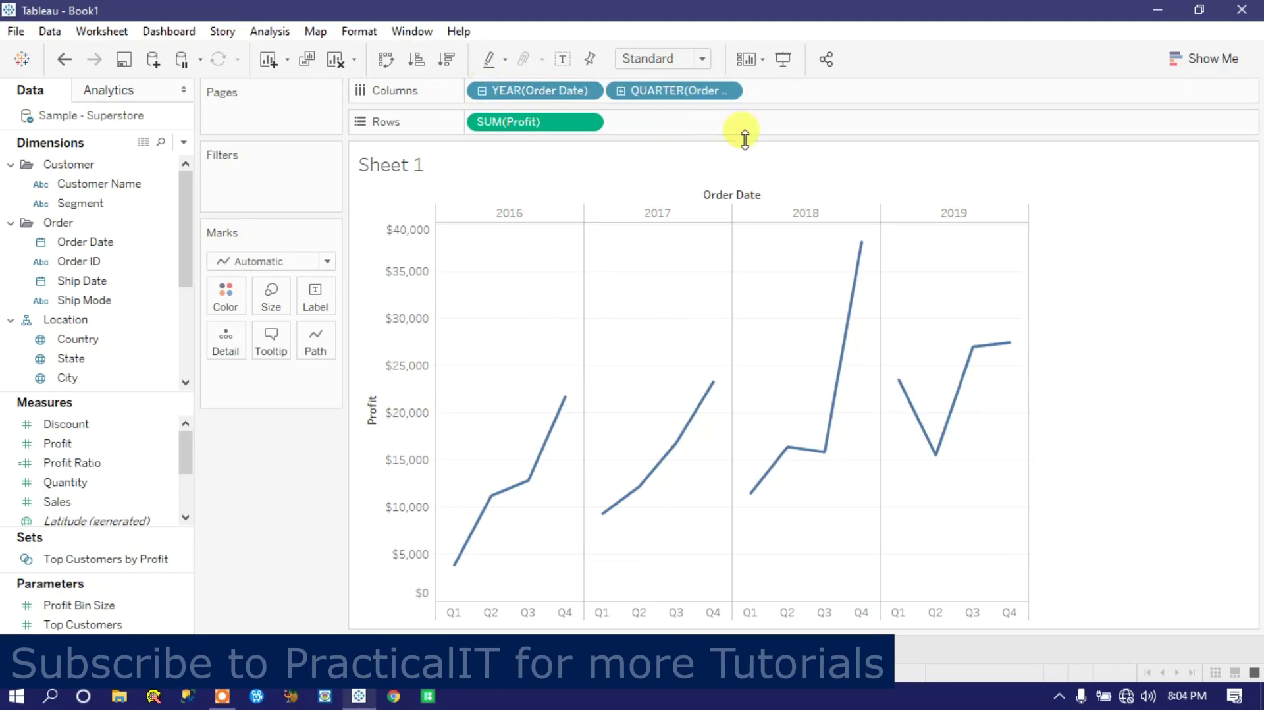
{"action": "left_click", "coordinate": [621, 91]}
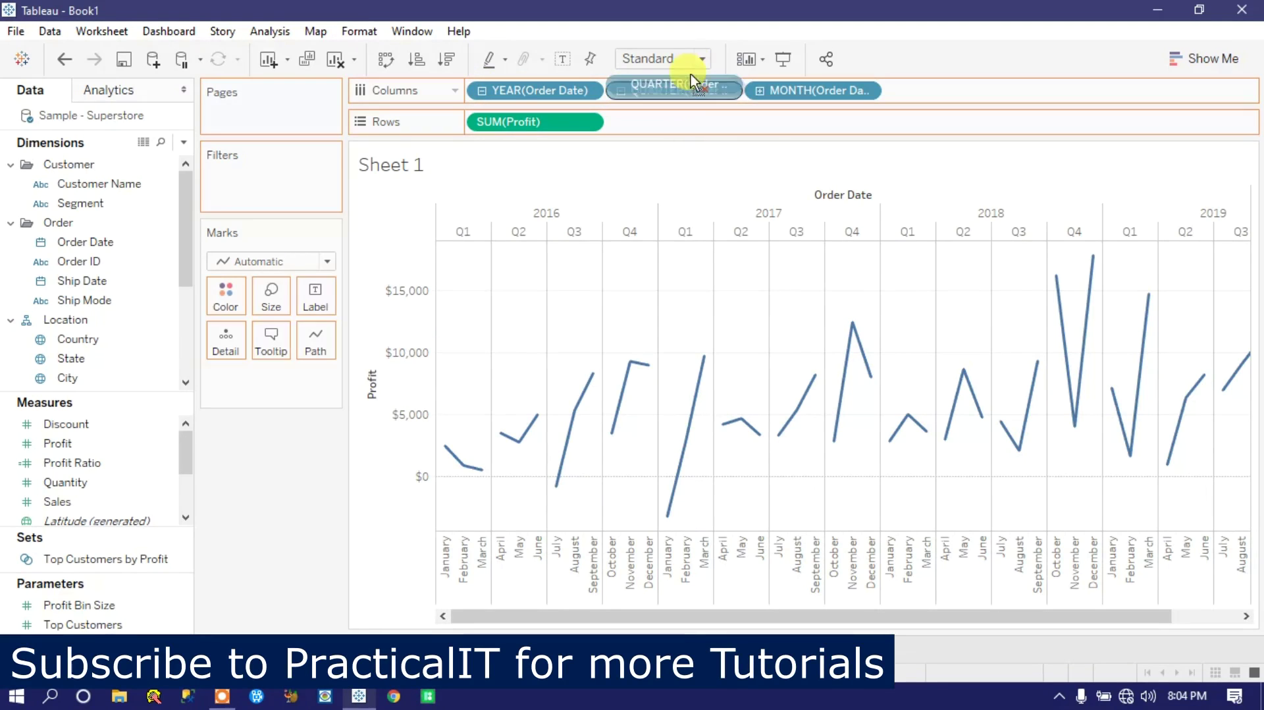
{"action": "left_click_drag", "start_coordinate": [575, 97], "coordinate": [536, 27]}
{"action": "left_click_drag", "start_coordinate": [550, 90], "coordinate": [705, 412]}
{"action": "left_click", "coordinate": [481, 90]}
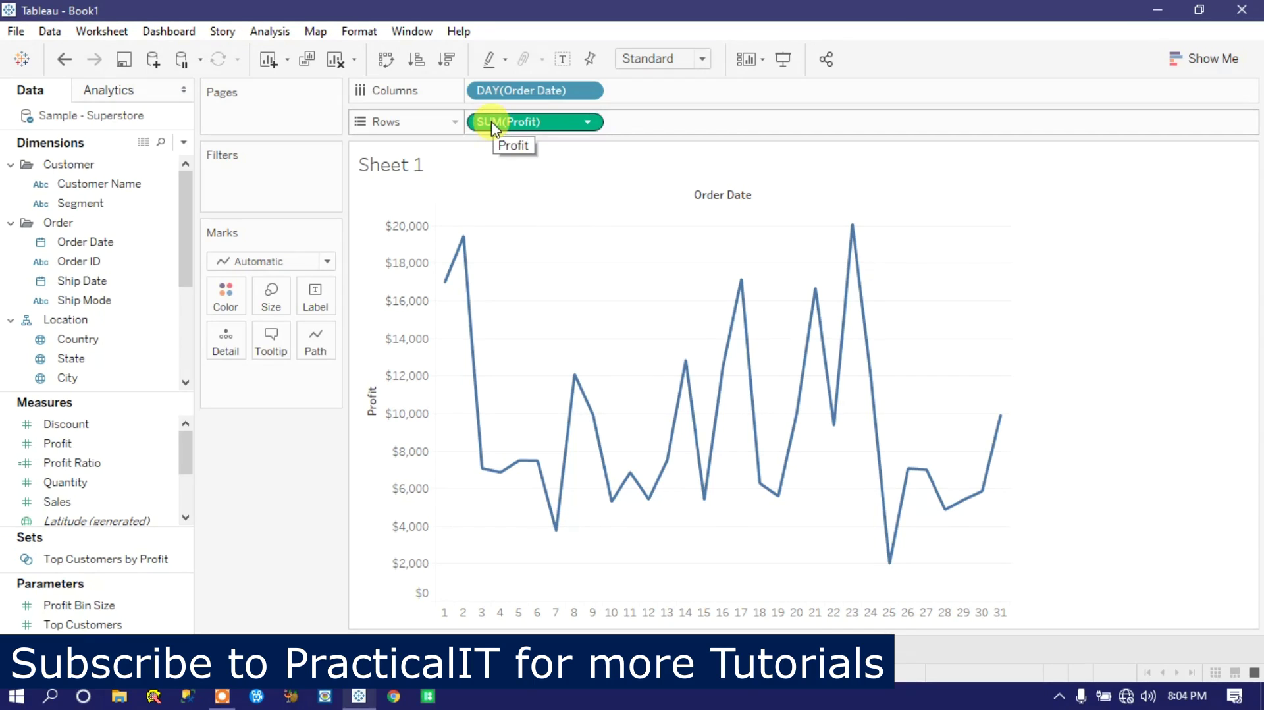
Undo the drill-down changes back to the year and quarter levels of Order Date on the columns
{"action": "key", "text": "ctrl+z"}
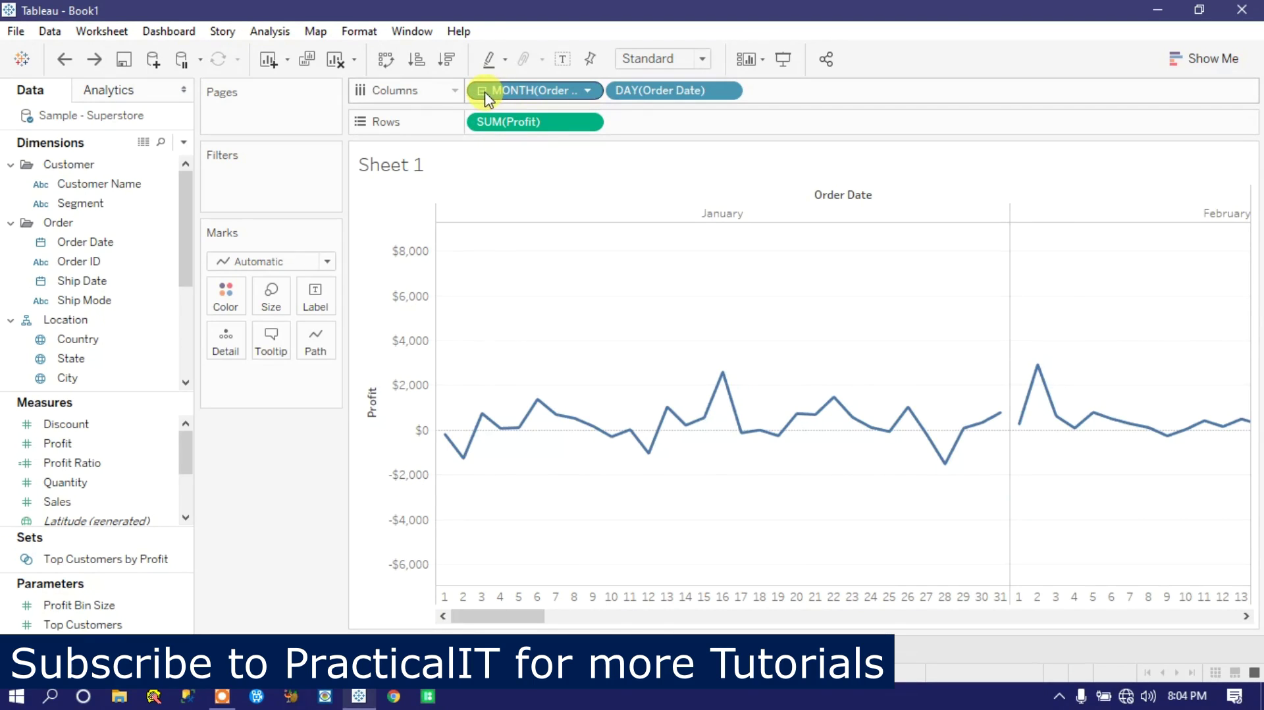
{"action": "left_click", "coordinate": [484, 92]}
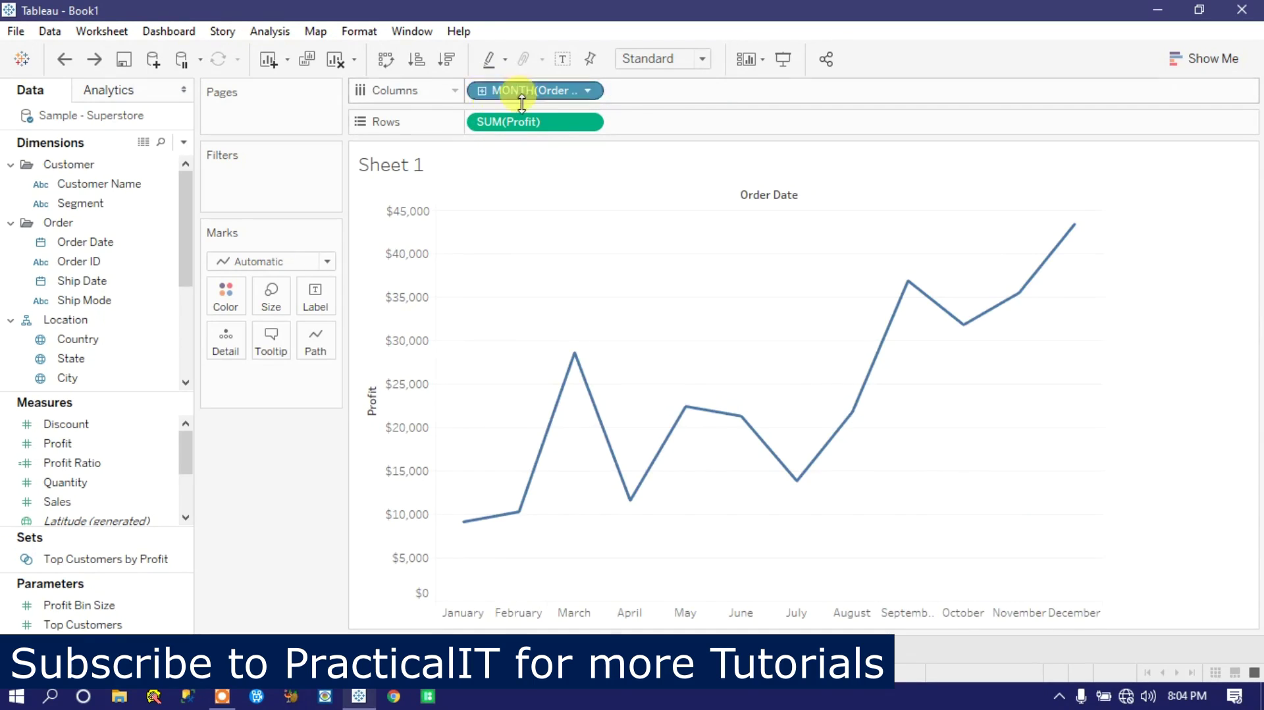
{"action": "left_click", "coordinate": [484, 92]}
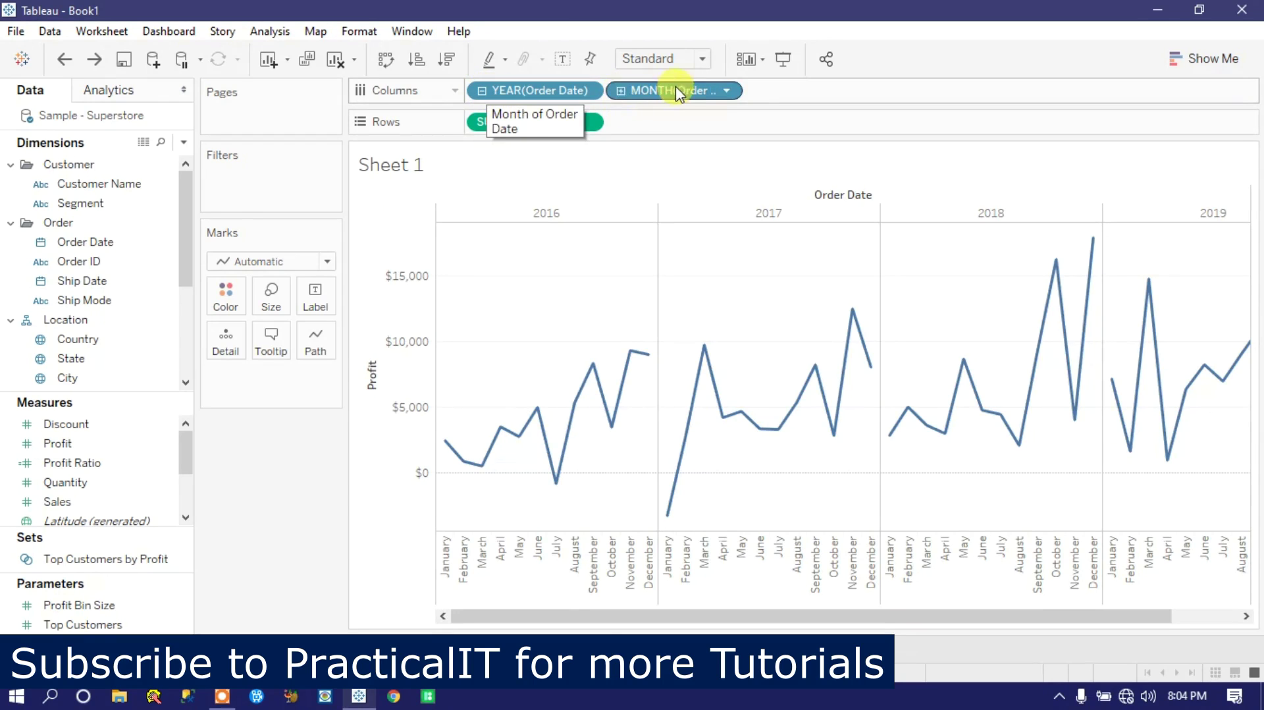
{"action": "left_click", "coordinate": [483, 91]}
{"action": "left_click", "coordinate": [483, 90]}
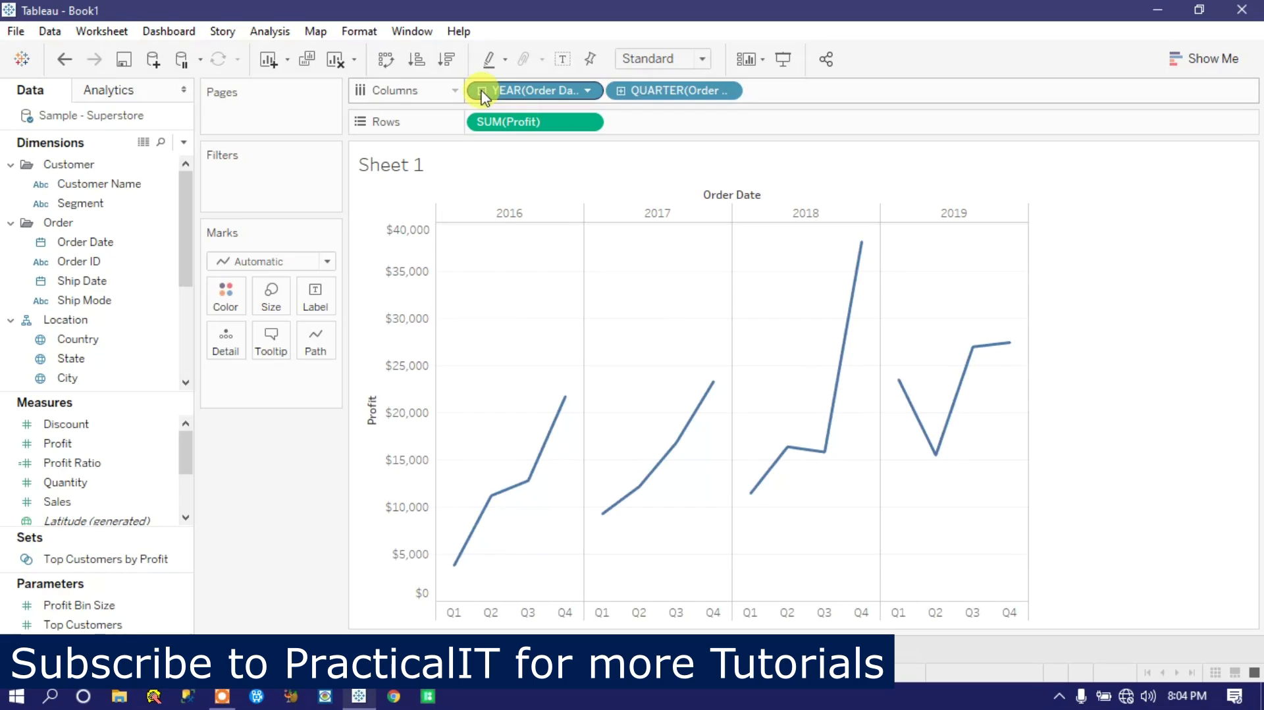
Expand the quarter level into months and inspect the profit lines by year, quarter and month
{"action": "mouse_move", "coordinate": [565, 391]}
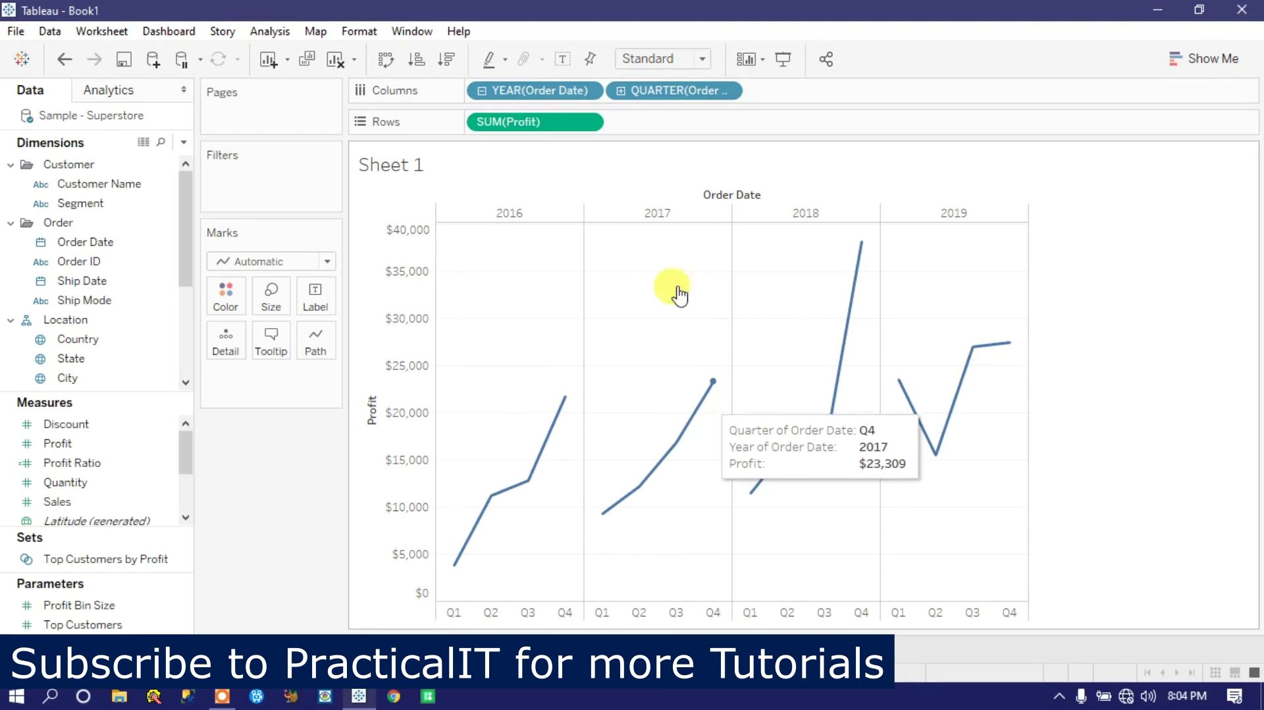
{"action": "left_click", "coordinate": [622, 93]}
{"action": "mouse_move", "coordinate": [447, 453]}
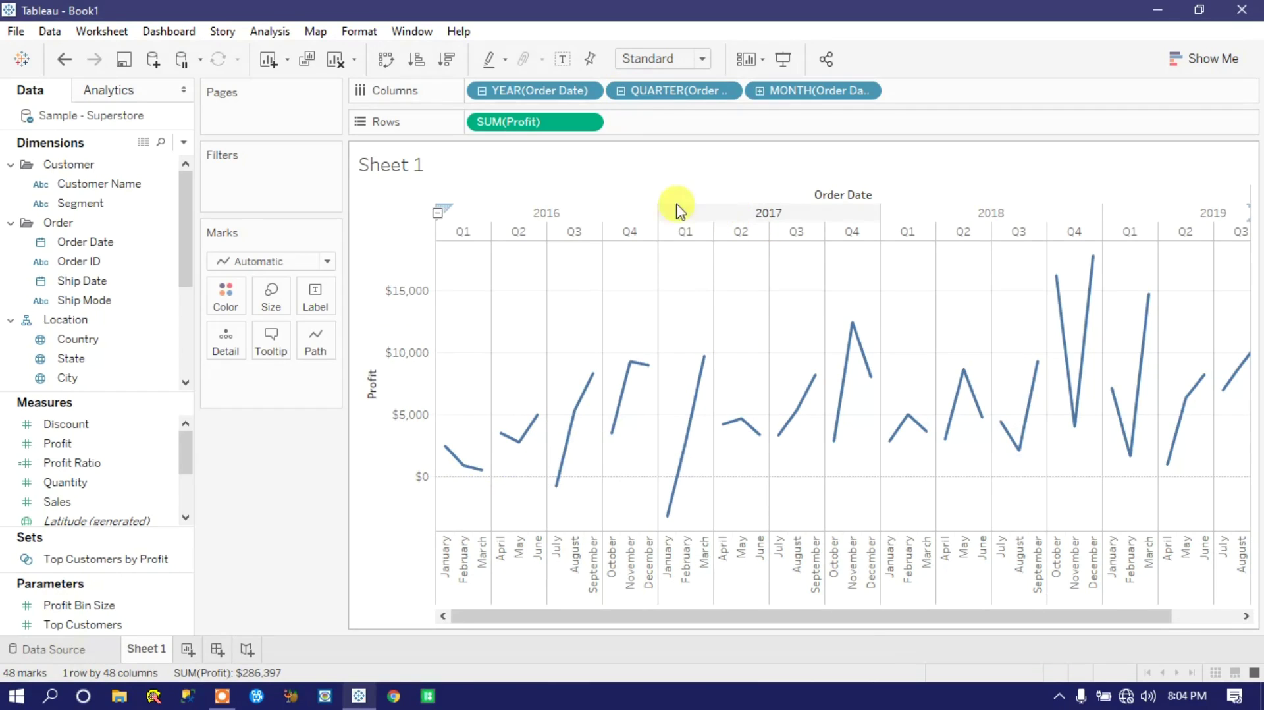
{"action": "mouse_move", "coordinate": [652, 372]}
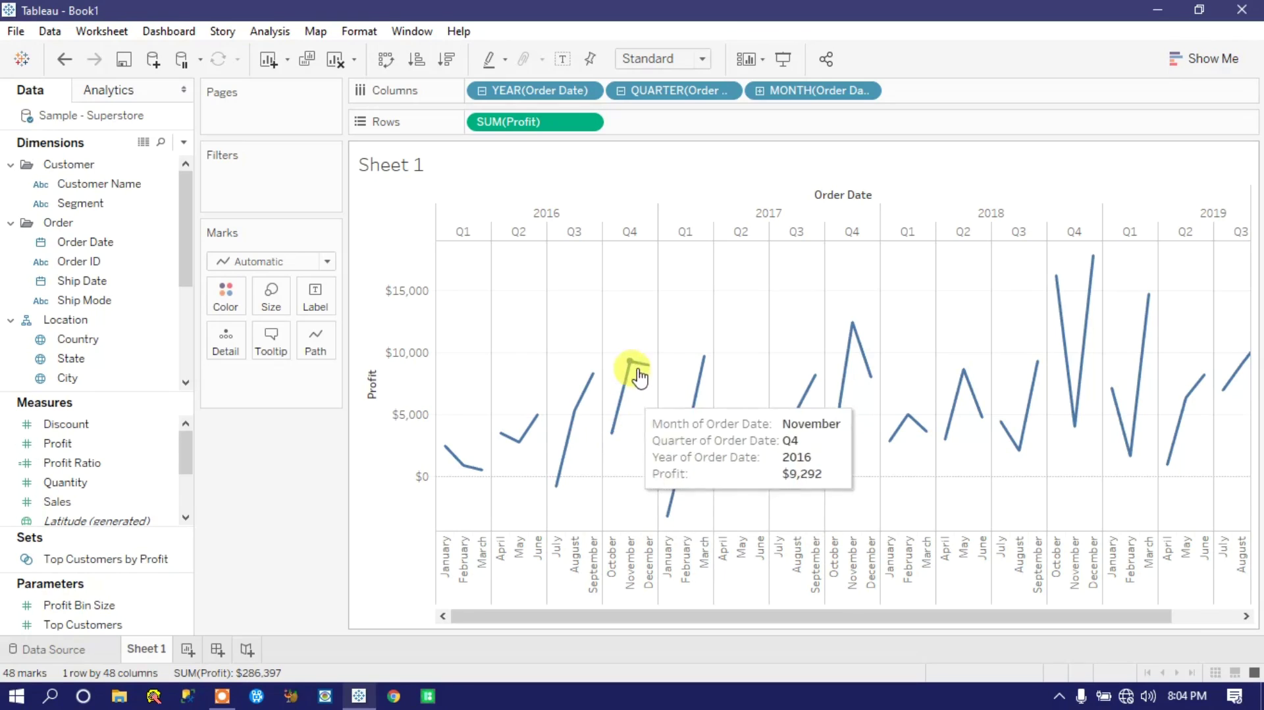
{"action": "left_click_drag", "start_coordinate": [655, 615], "coordinate": [584, 614]}
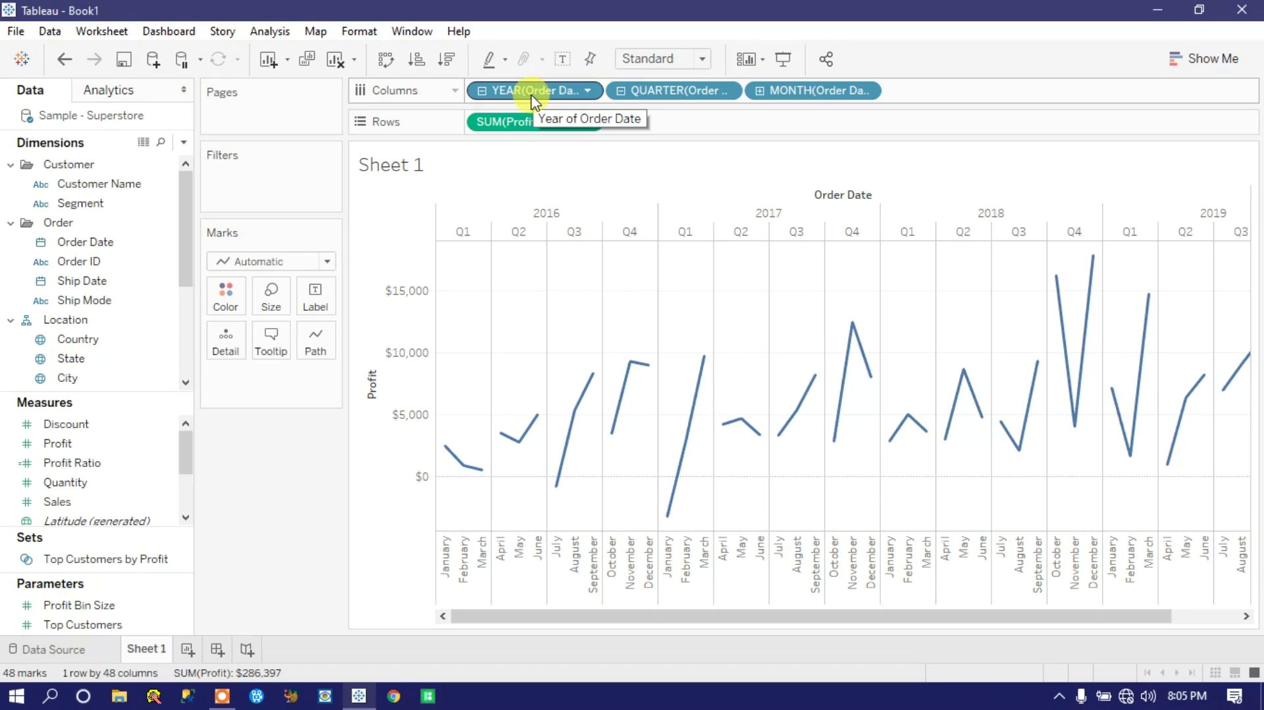
Remove the quarter and month levels from the columns, leaving only the year of Order Date
{"action": "left_click_drag", "start_coordinate": [682, 92], "coordinate": [661, 50]}
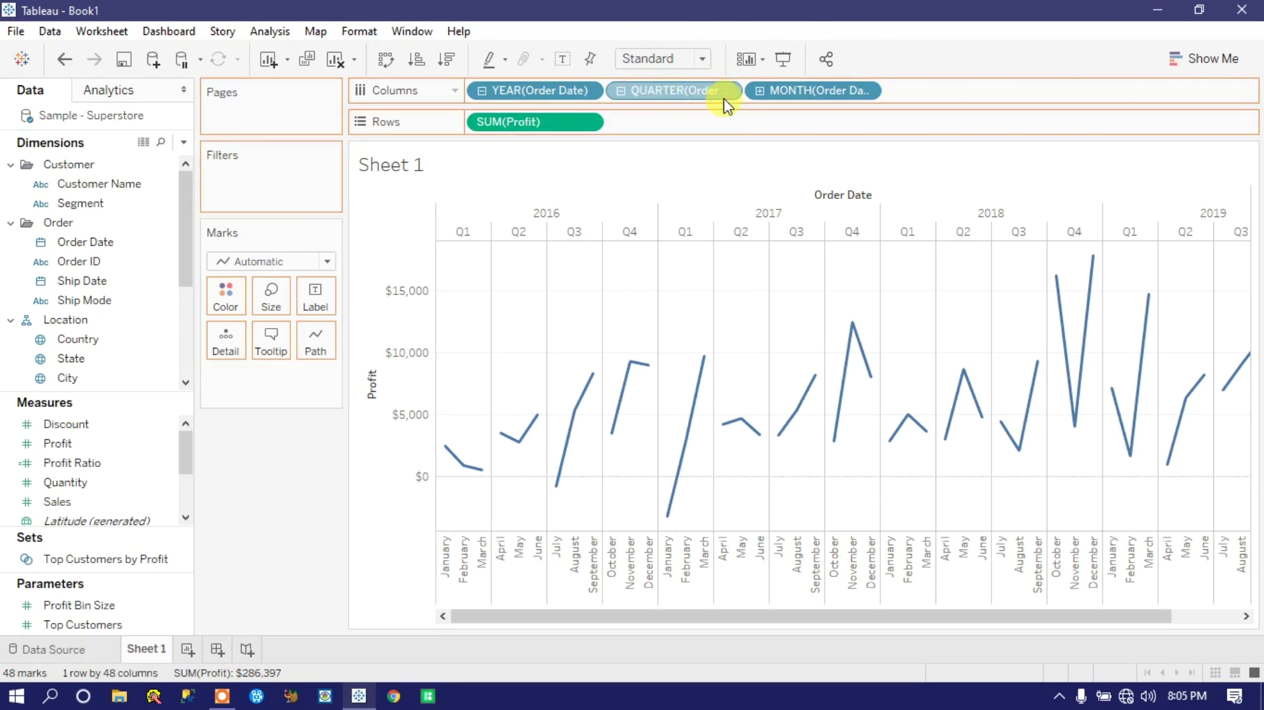
{"action": "left_click_drag", "start_coordinate": [714, 92], "coordinate": [707, 37]}
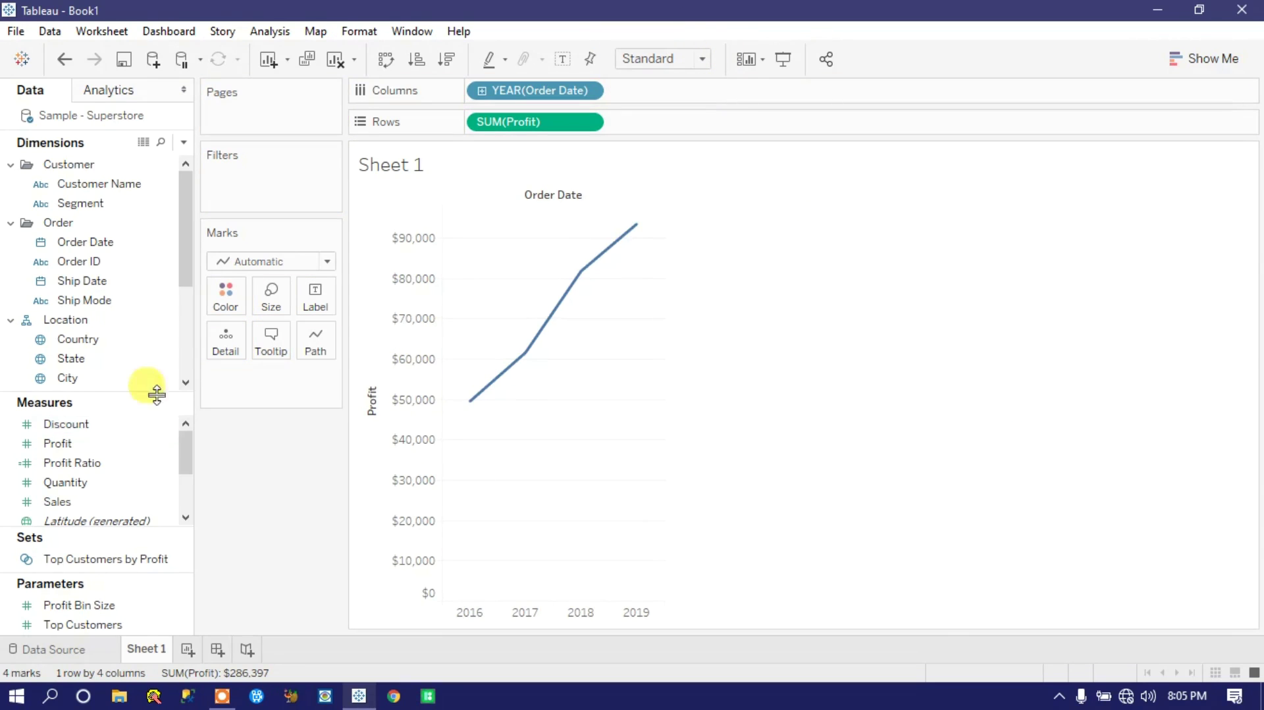
Start a new parameter named Period with the String data type
{"action": "left_click", "coordinate": [183, 142]}
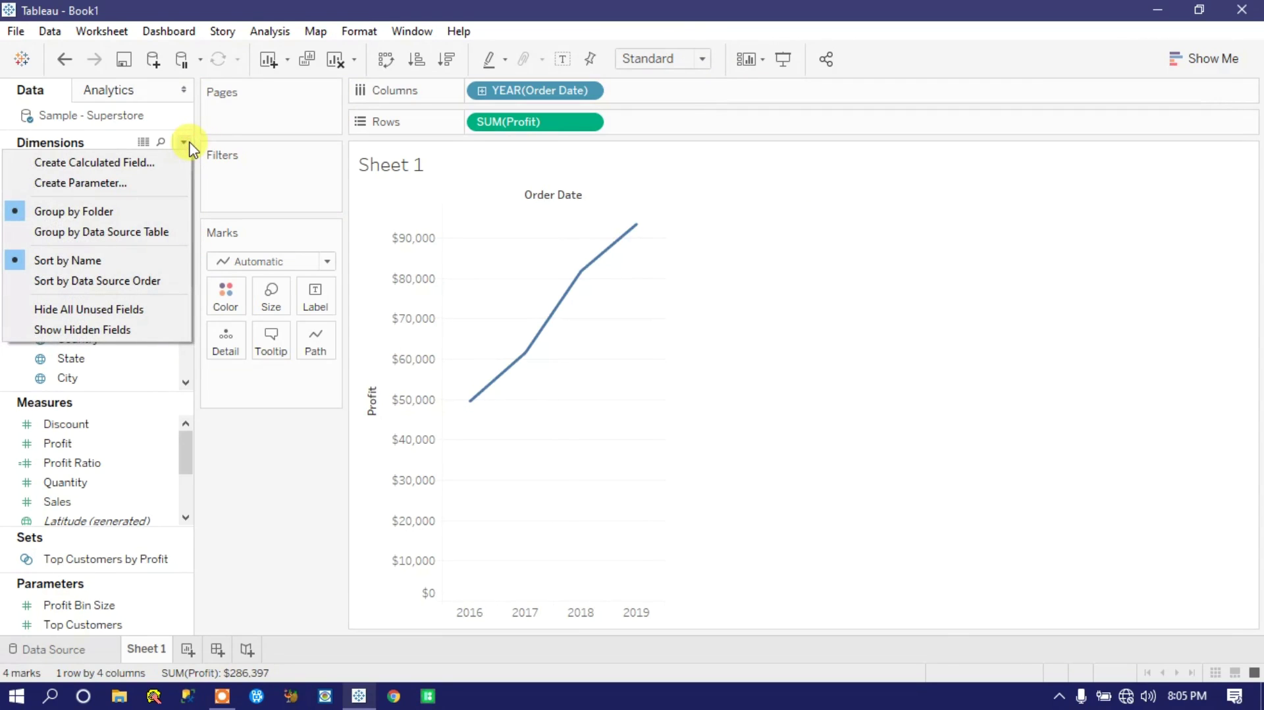
{"action": "left_click", "coordinate": [99, 183]}
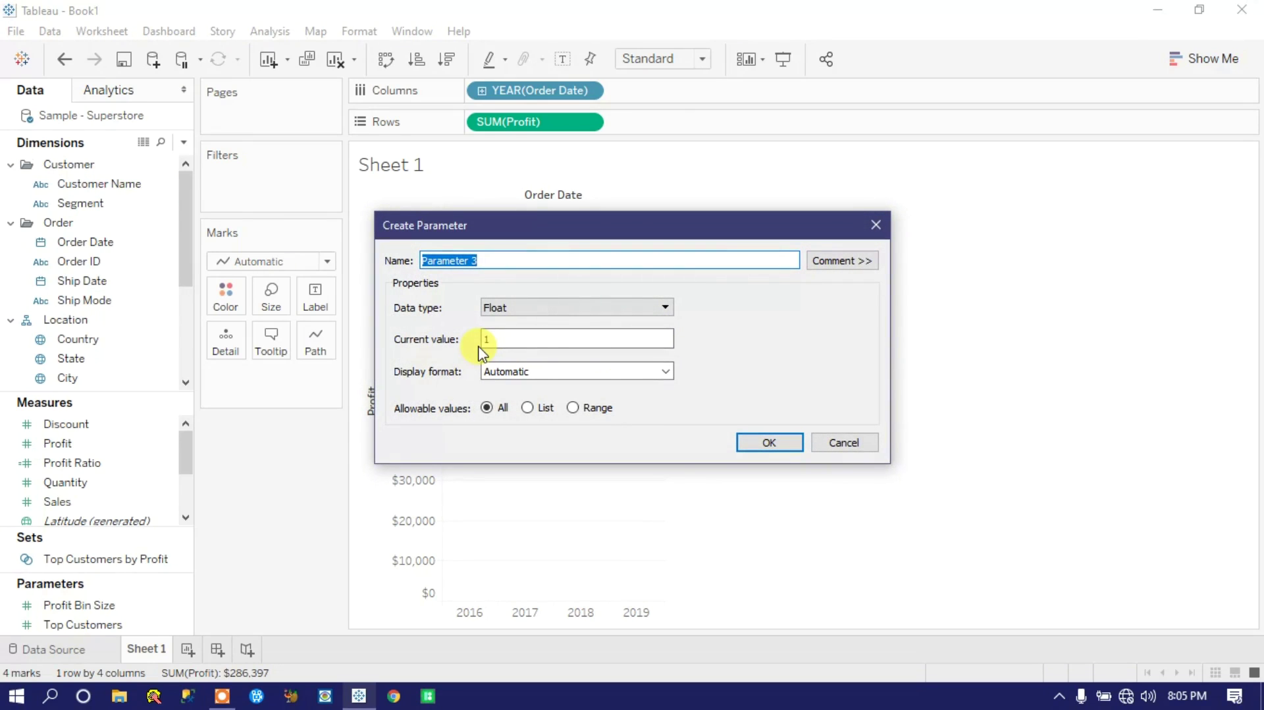
{"action": "type", "text": "Period"}
{"action": "left_click", "coordinate": [667, 307]}
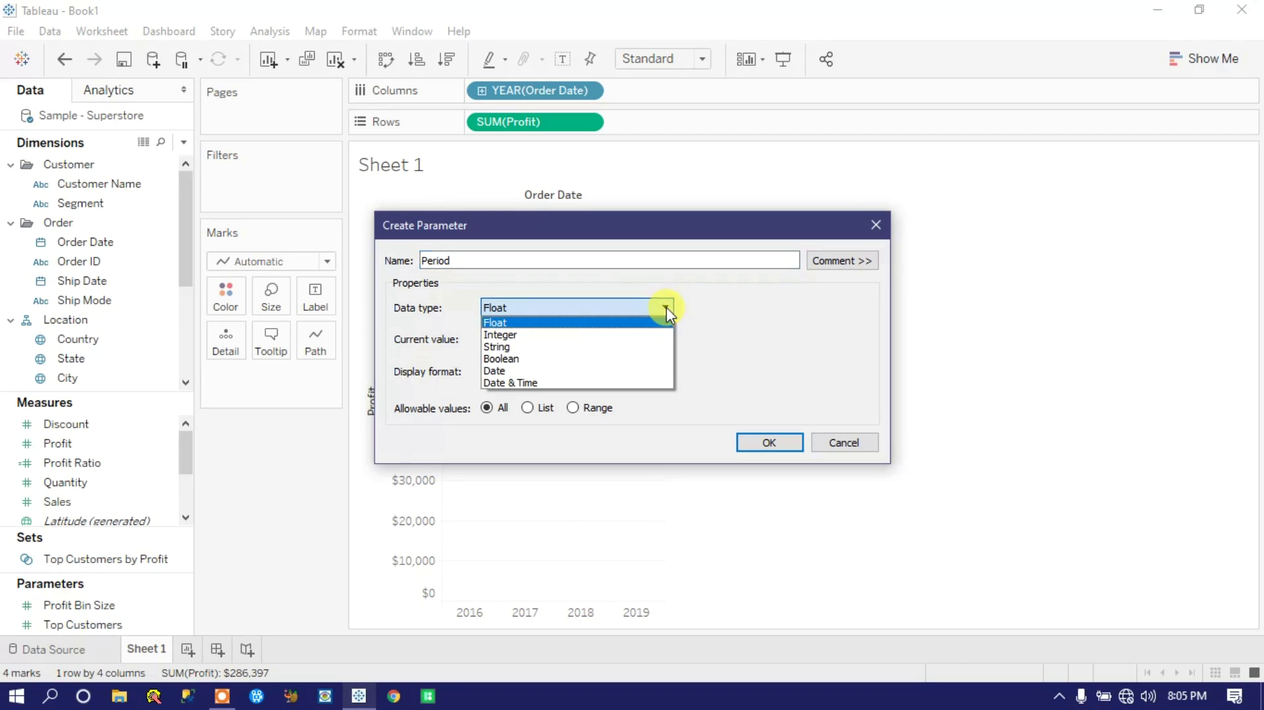
{"action": "left_click", "coordinate": [552, 347]}
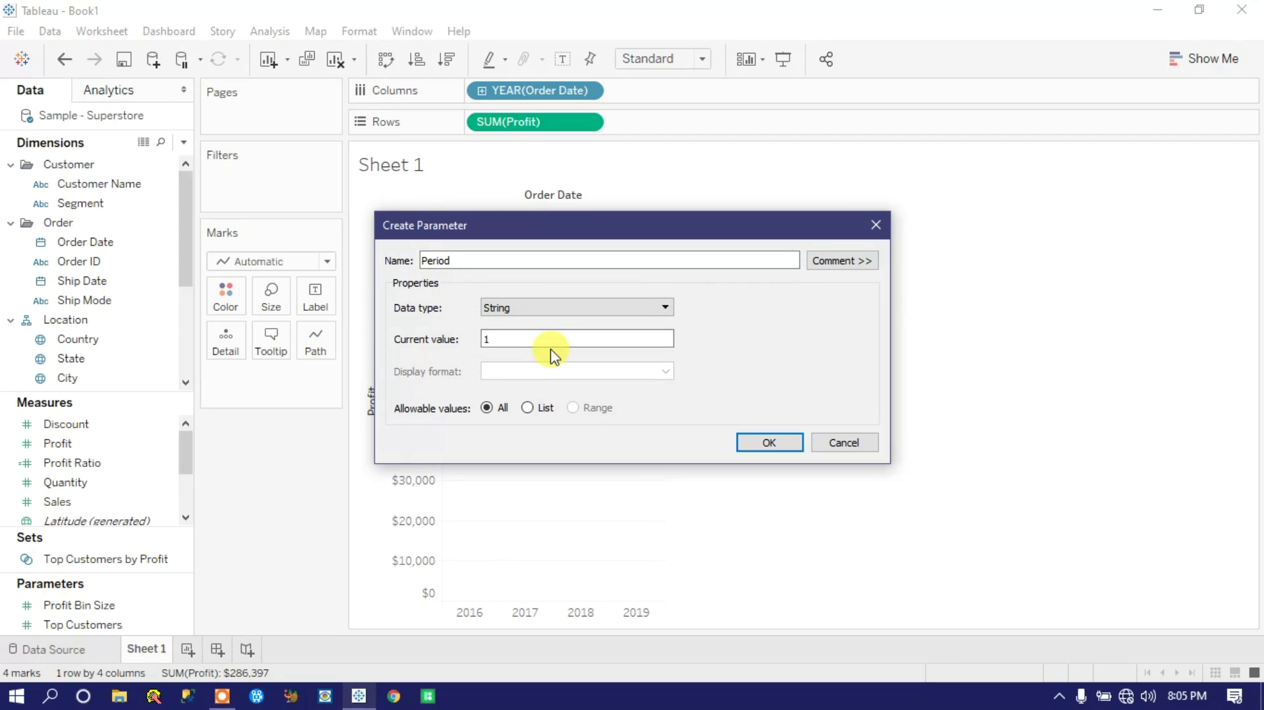
Restrict the parameter to a list of the values Year, Quarter, Months and Days, and create it
{"action": "left_click", "coordinate": [528, 407]}
{"action": "left_click", "coordinate": [446, 483]}
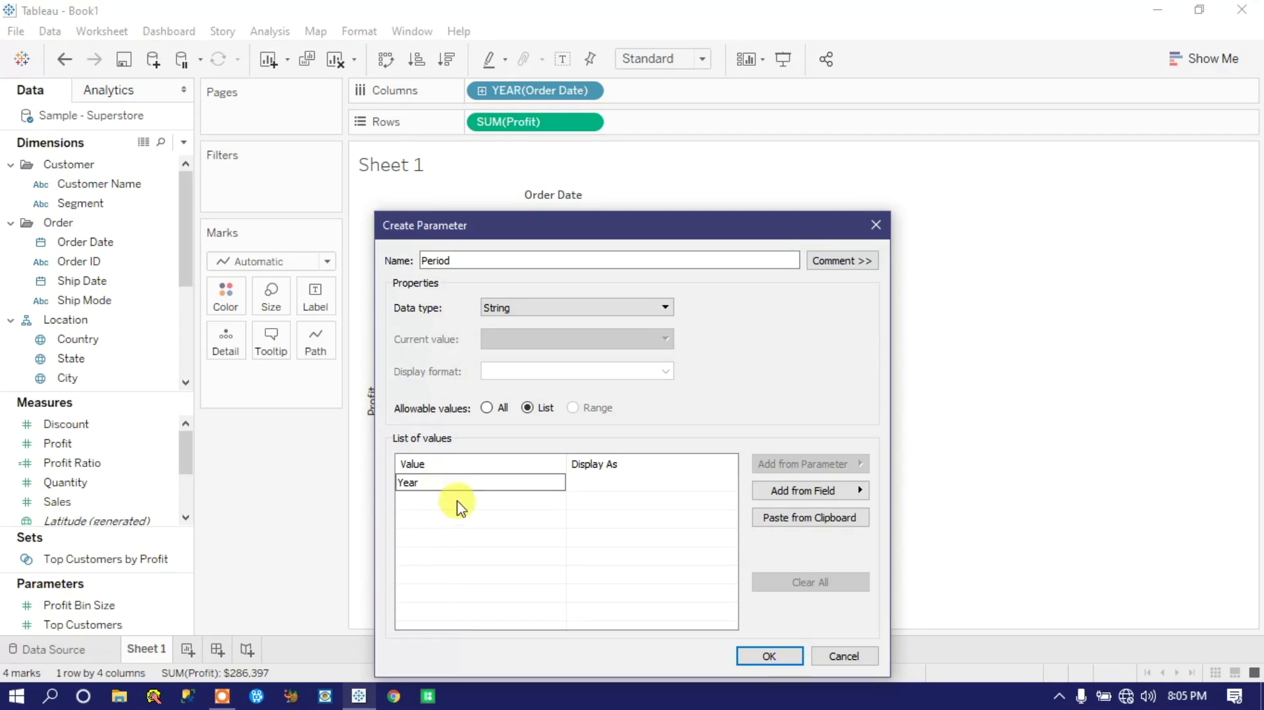
{"action": "left_click", "coordinate": [444, 501]}
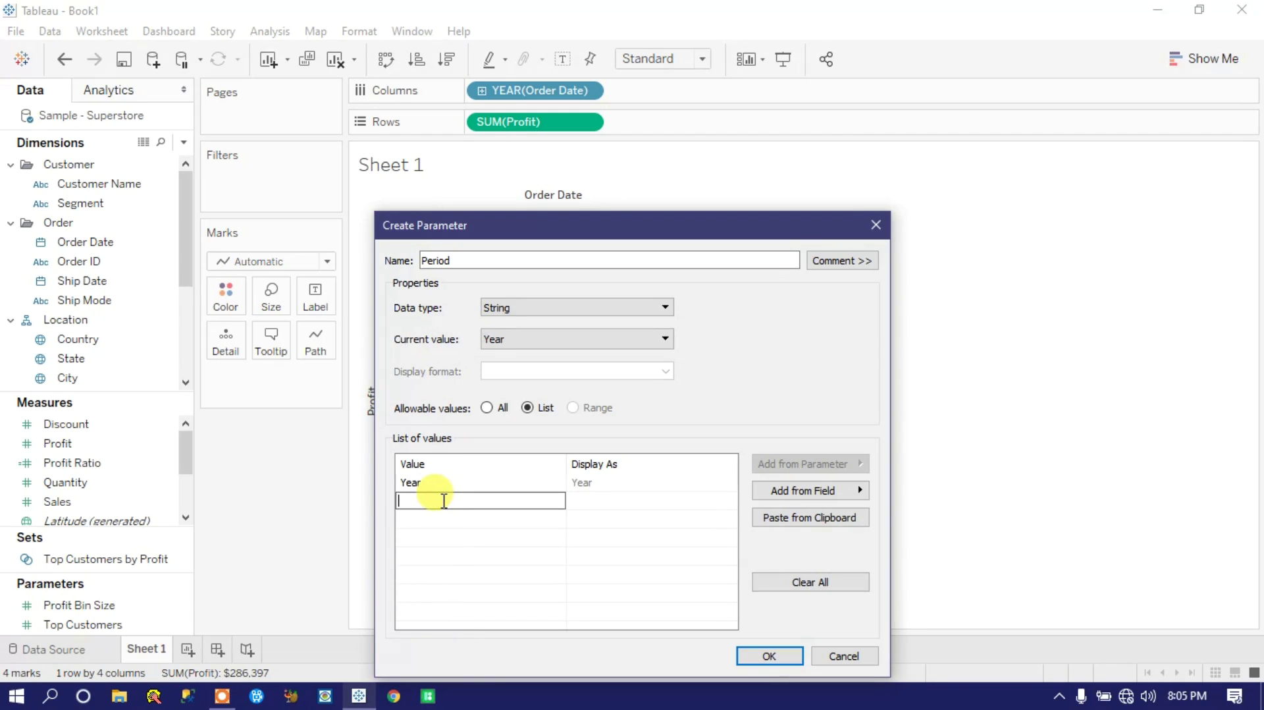
{"action": "type", "text": "Quartes"}
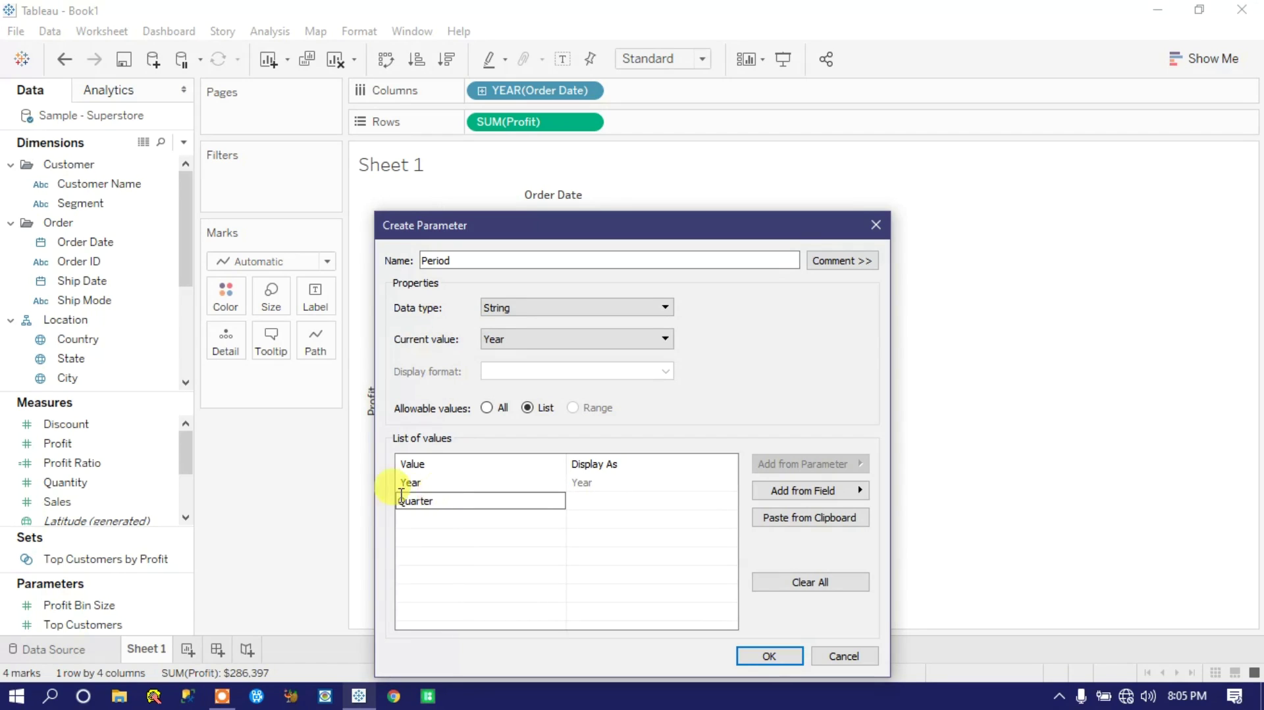
{"action": "left_click", "coordinate": [429, 517]}
{"action": "type", "text": "Months"}
{"action": "left_click", "coordinate": [437, 534]}
{"action": "type", "text": "Days"}
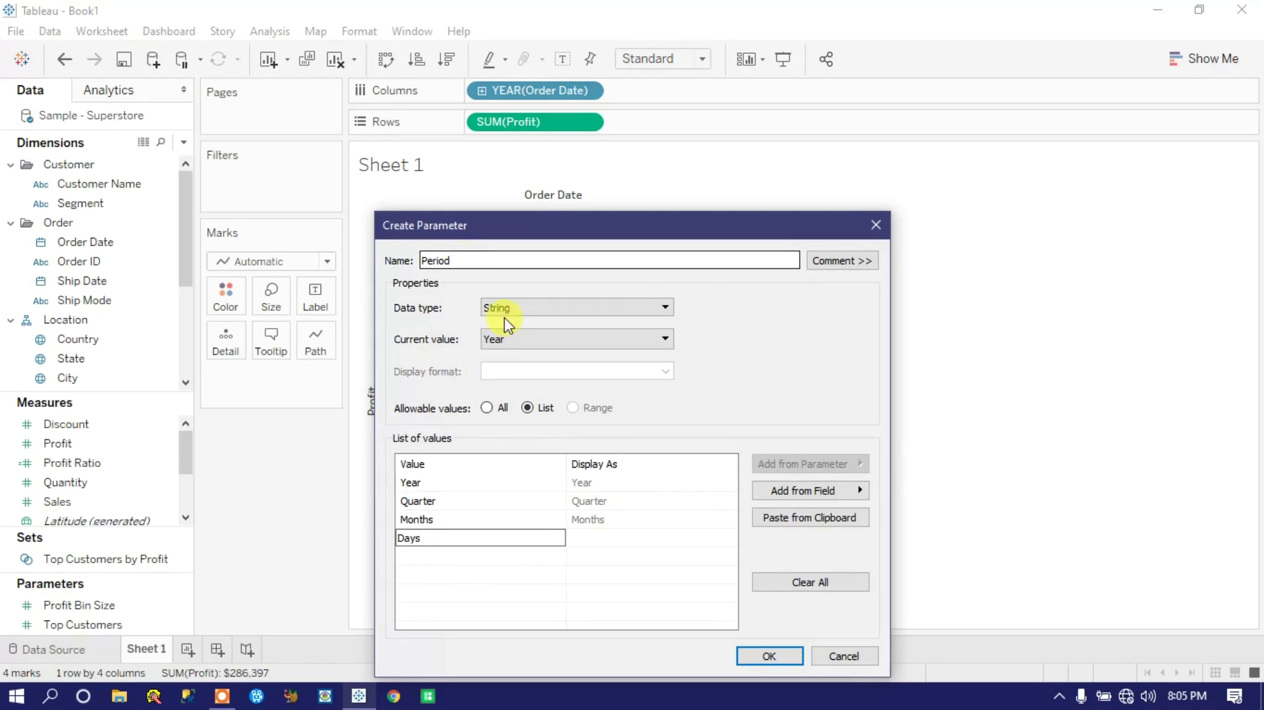
{"action": "left_click", "coordinate": [593, 559]}
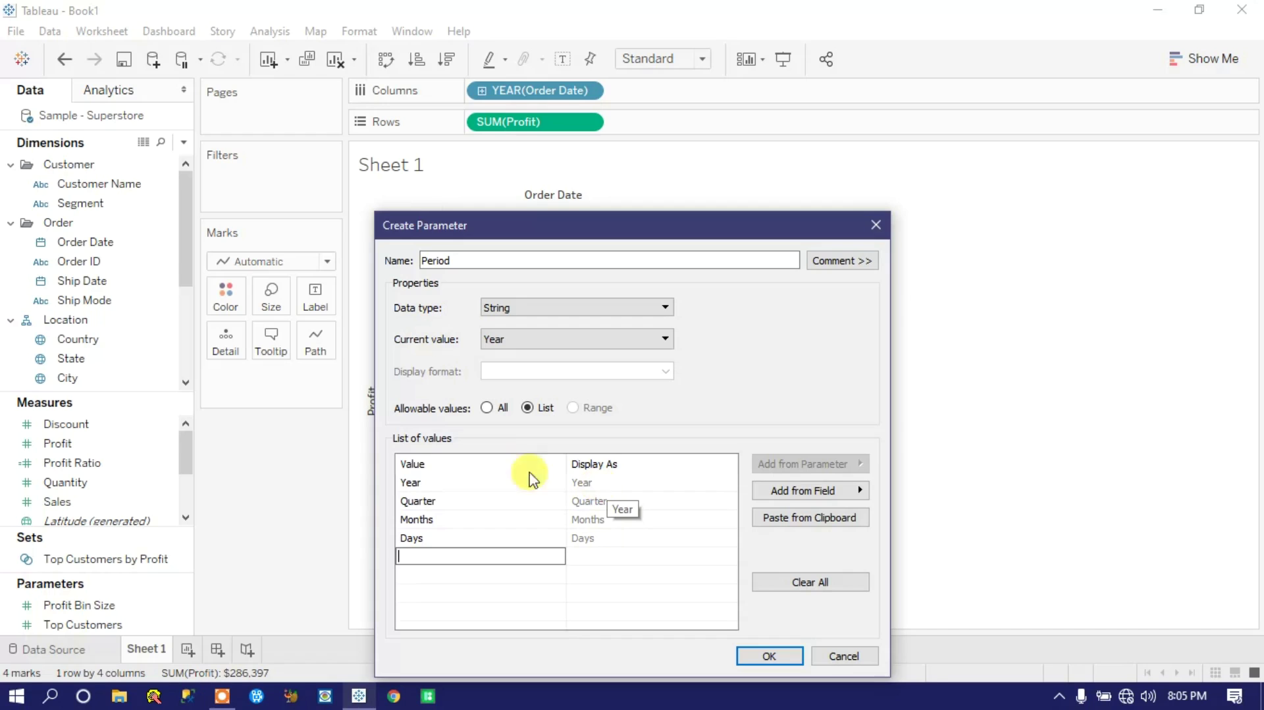
{"action": "left_click", "coordinate": [772, 656]}
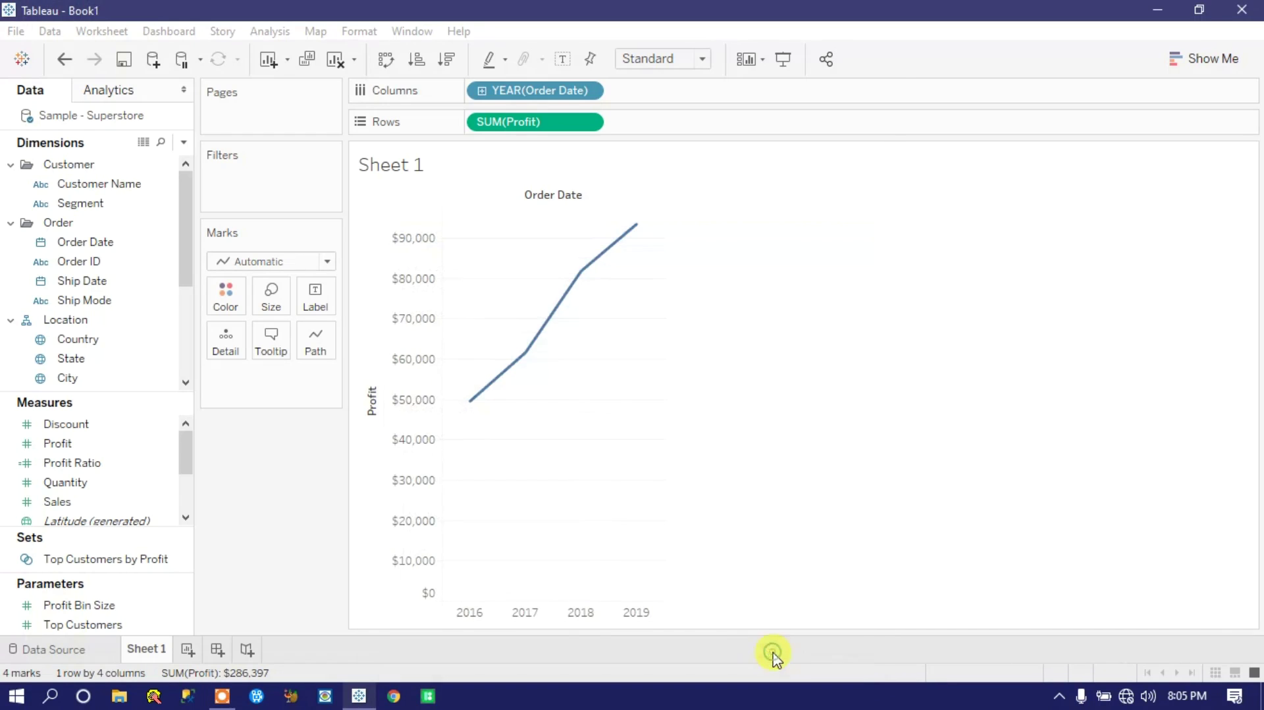
Show the Period parameter's control beside the chart and set it to Quarter
{"action": "right_click", "coordinate": [184, 591]}
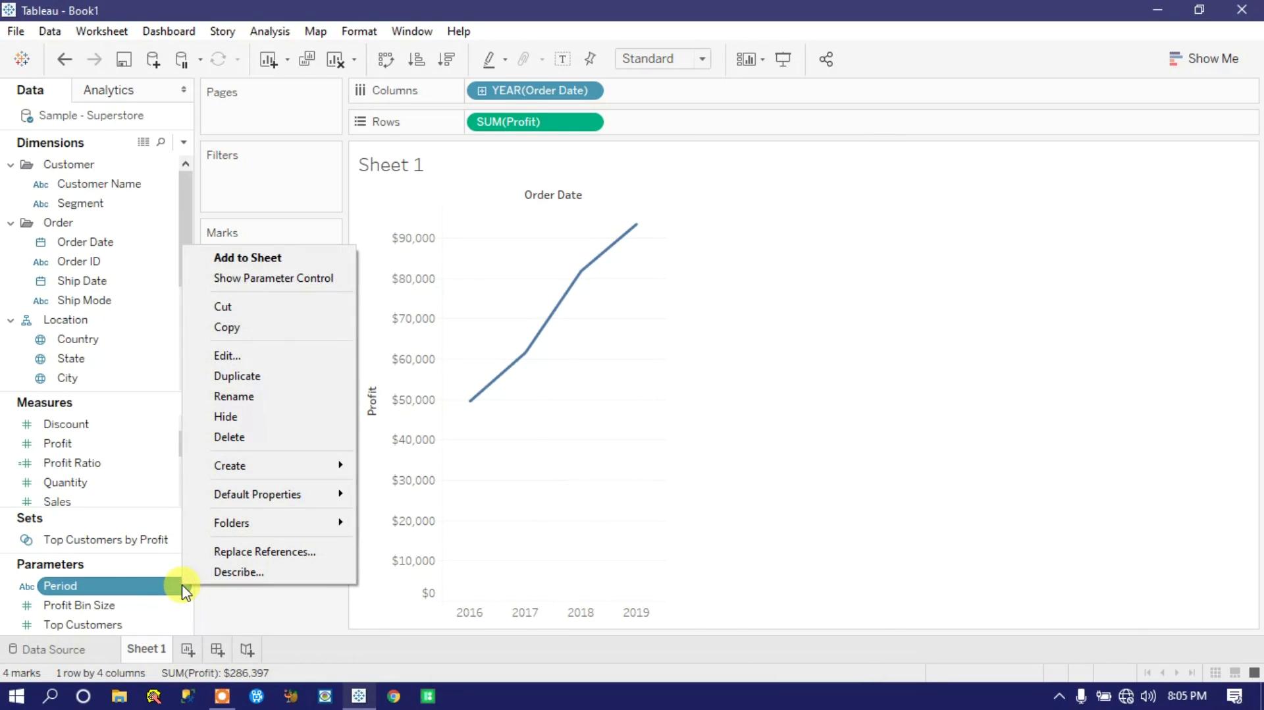
{"action": "left_click", "coordinate": [251, 279]}
{"action": "left_click", "coordinate": [1249, 181]}
{"action": "left_click", "coordinate": [1159, 214]}
Switch the Period control to Year and back to Quarter to test its effect on the line chart
{"action": "left_click", "coordinate": [1249, 182]}
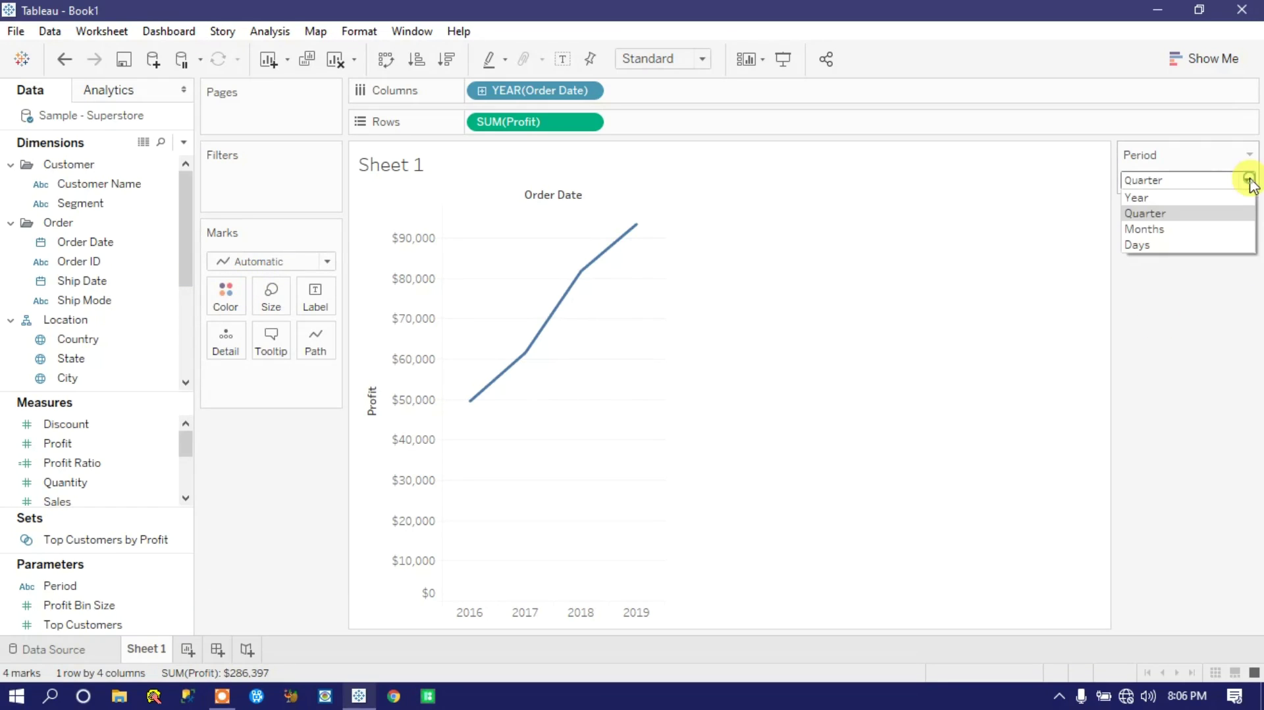
{"action": "left_click", "coordinate": [1166, 199]}
{"action": "left_click", "coordinate": [1163, 180]}
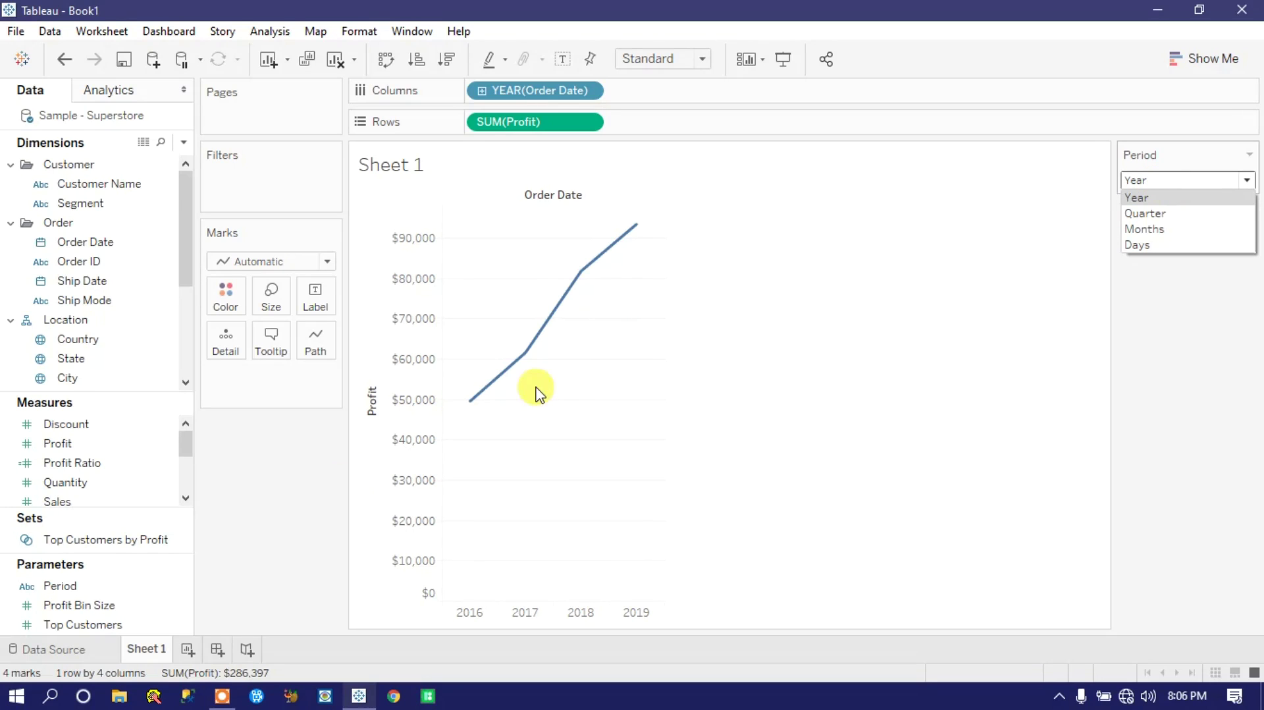
{"action": "left_click", "coordinate": [1152, 214]}
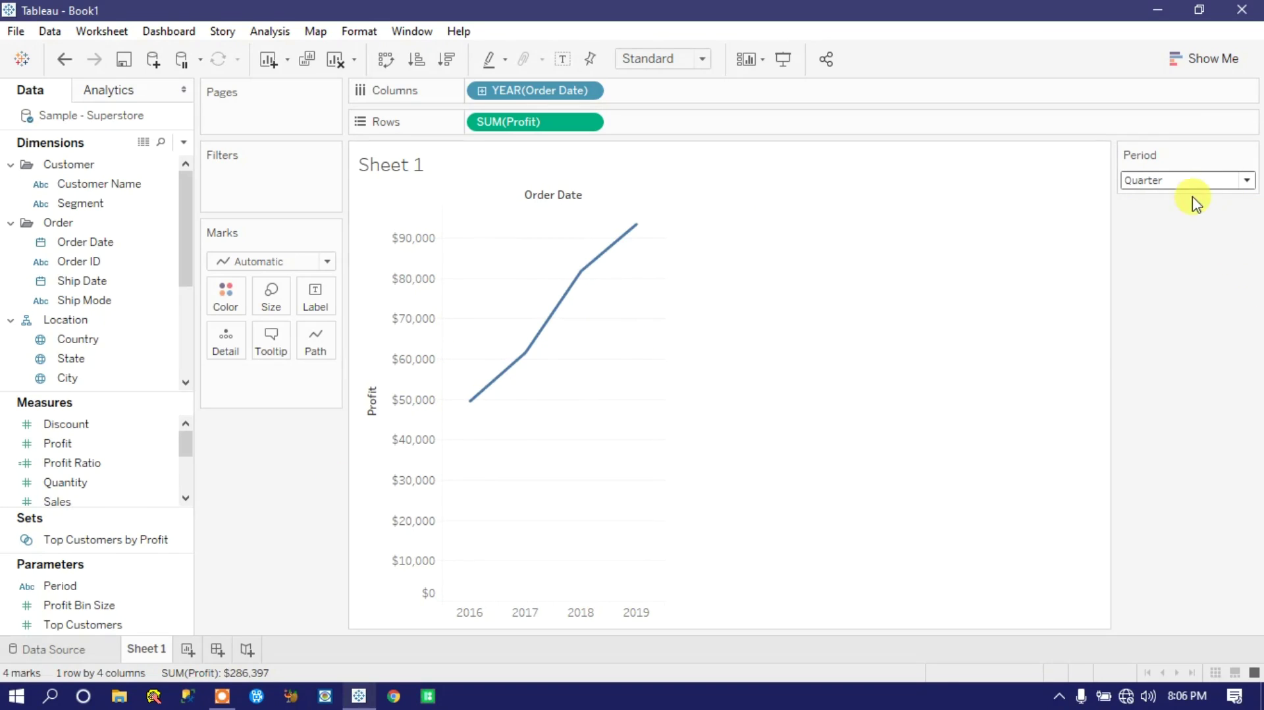
{"action": "left_click", "coordinate": [1158, 180]}
{"action": "left_click", "coordinate": [877, 297]}
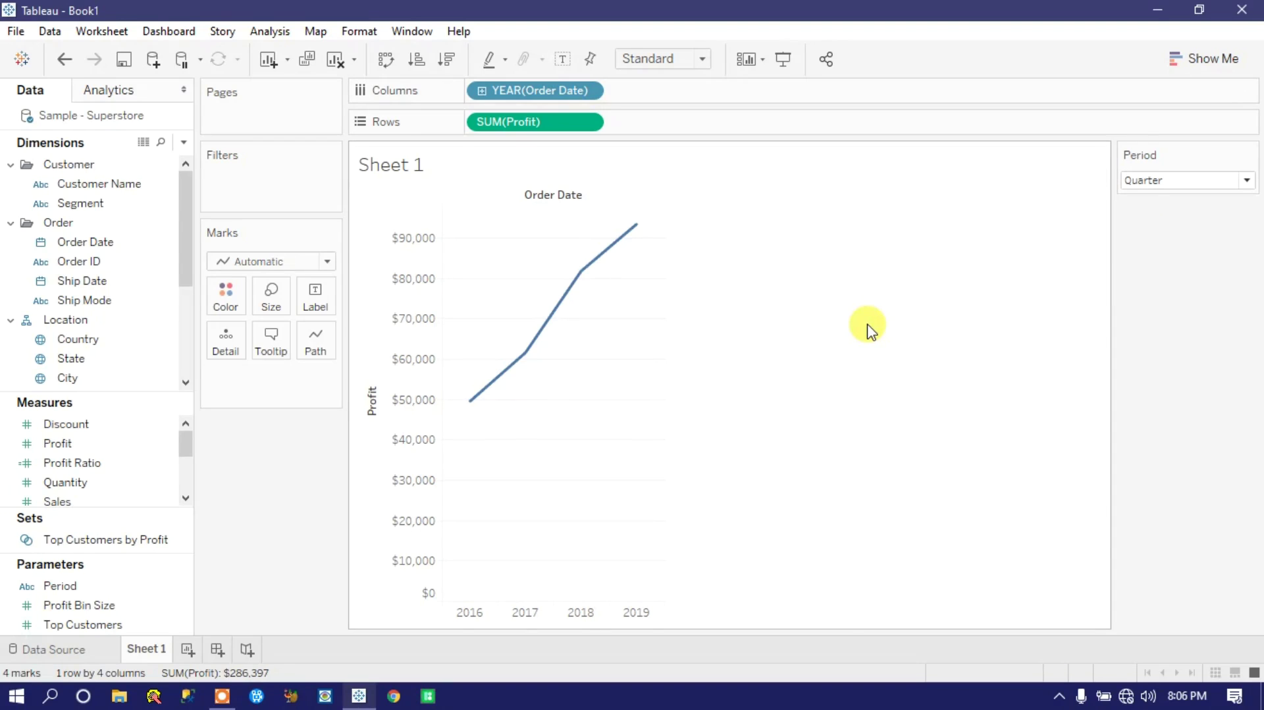
{"action": "left_click", "coordinate": [1156, 182]}
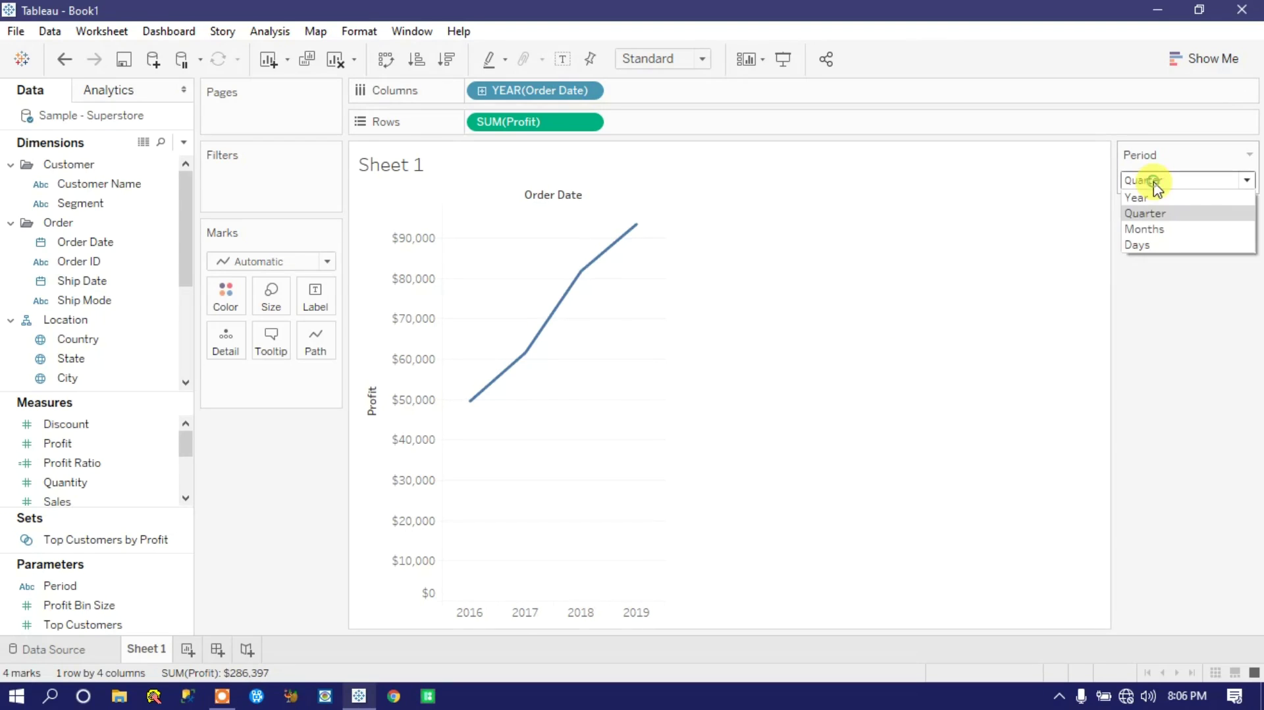
{"action": "left_click", "coordinate": [1181, 319]}
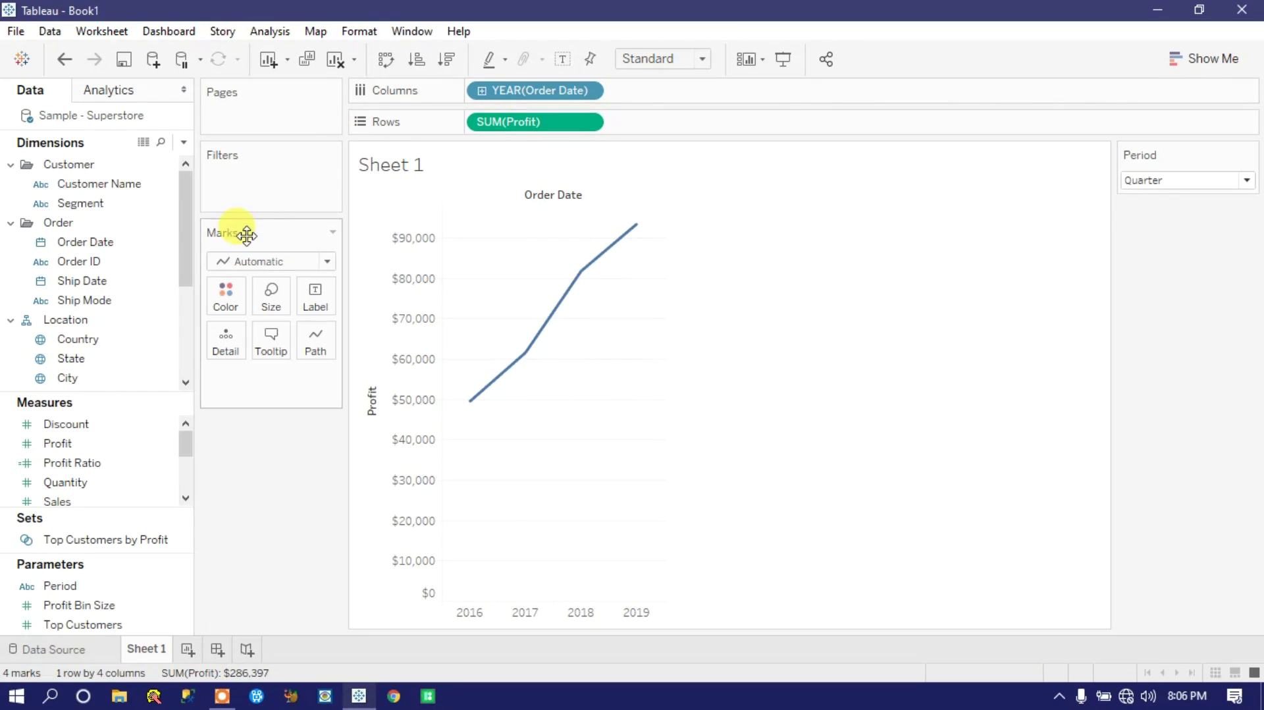
Start a new calculated field named C.Period and show the function reference in its editor
{"action": "left_click", "coordinate": [184, 148]}
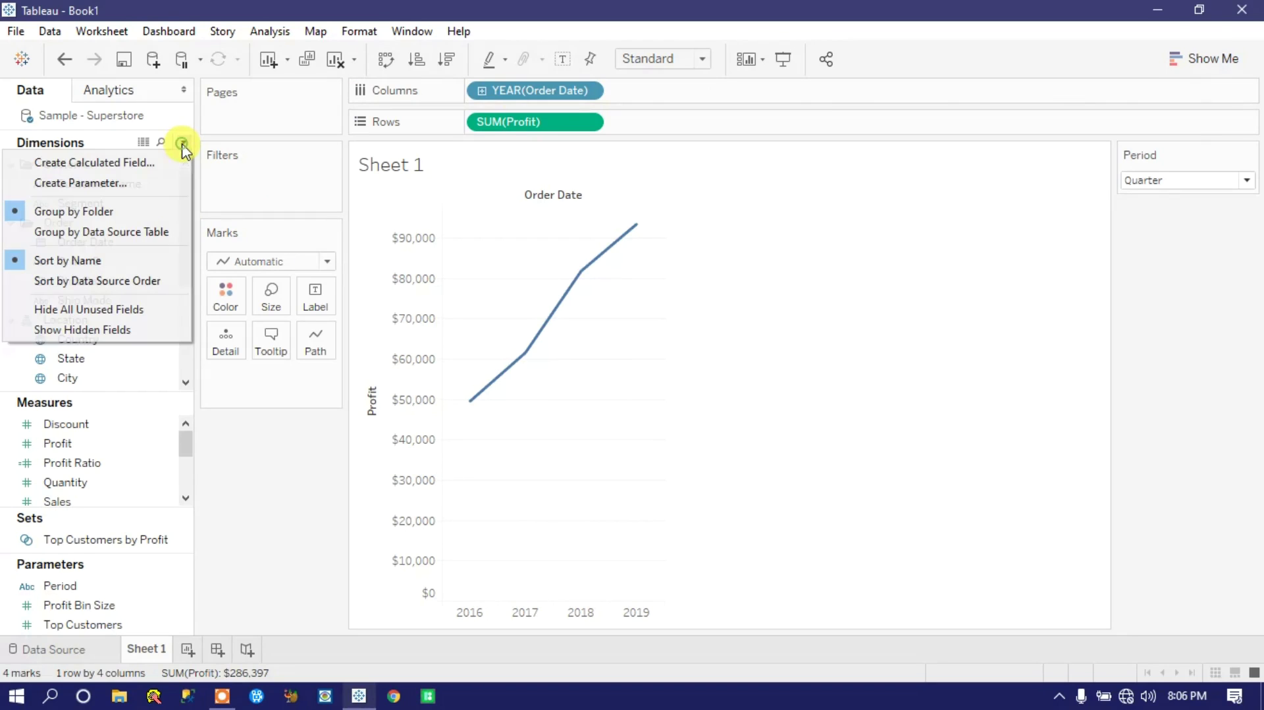
{"action": "left_click", "coordinate": [146, 170]}
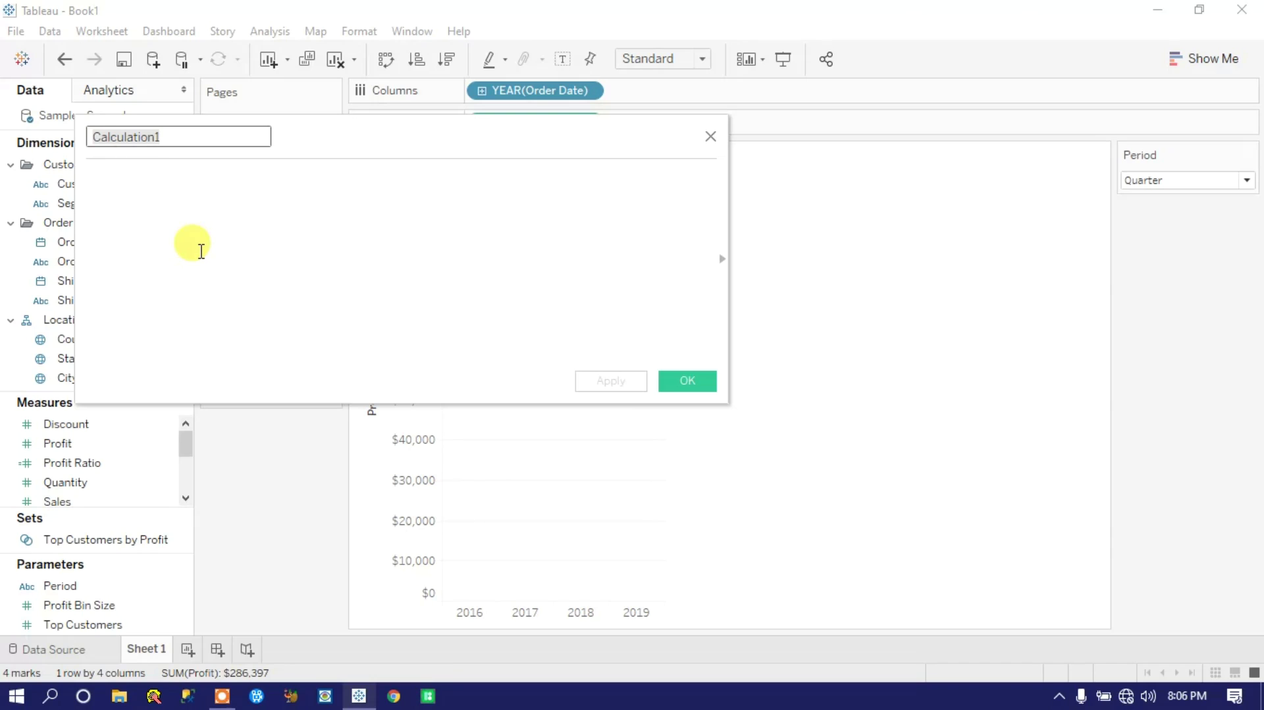
{"action": "type", "text": "C."}
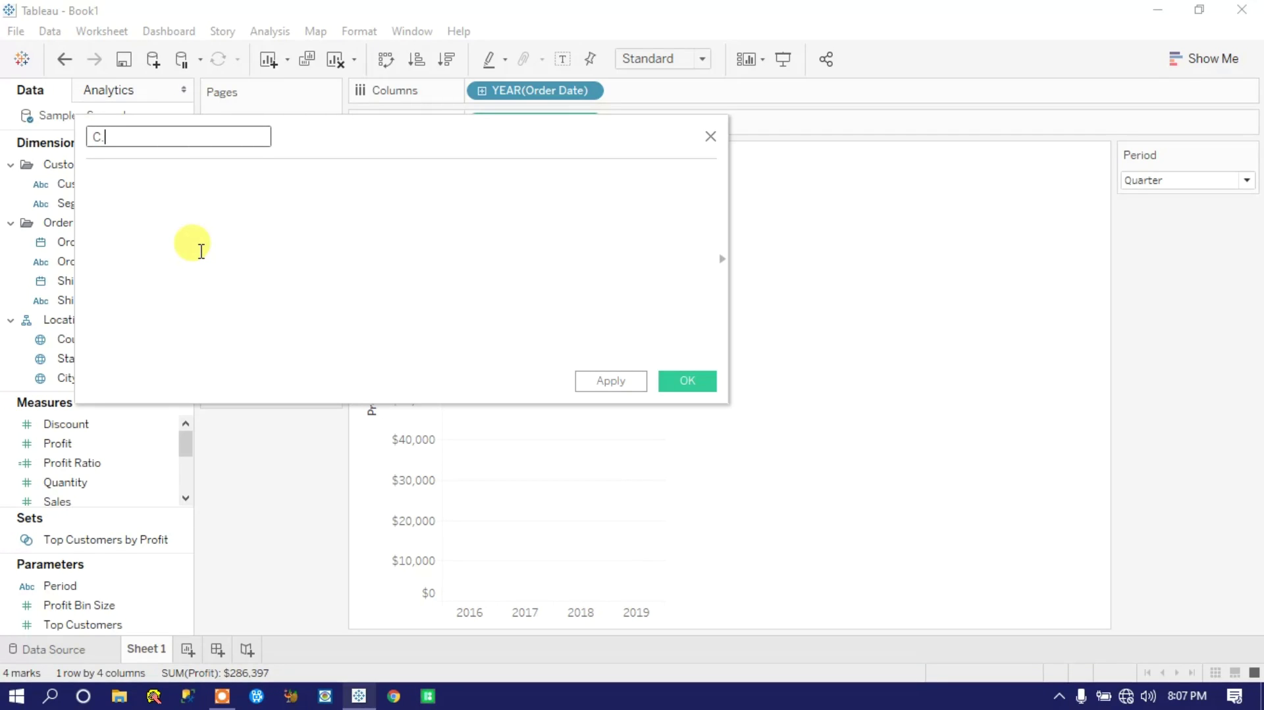
{"action": "type", "text": "Period"}
{"action": "left_click", "coordinate": [175, 206]}
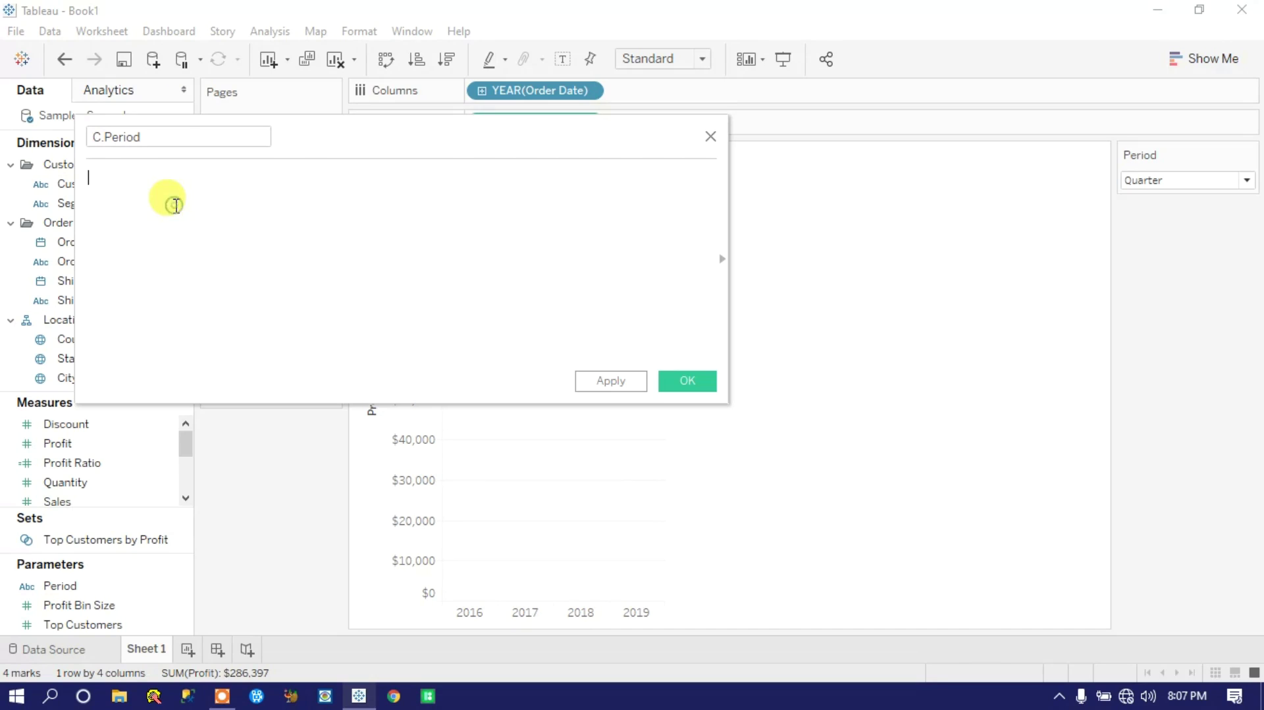
{"action": "left_click", "coordinate": [722, 259]}
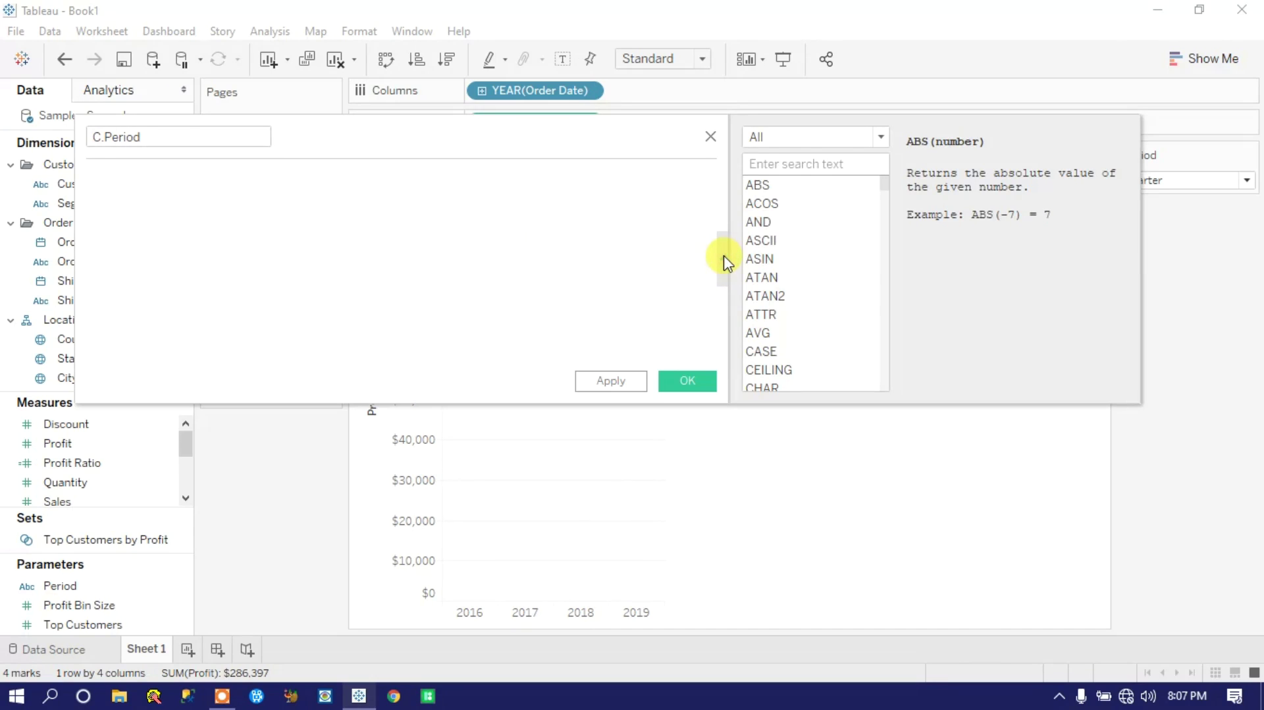
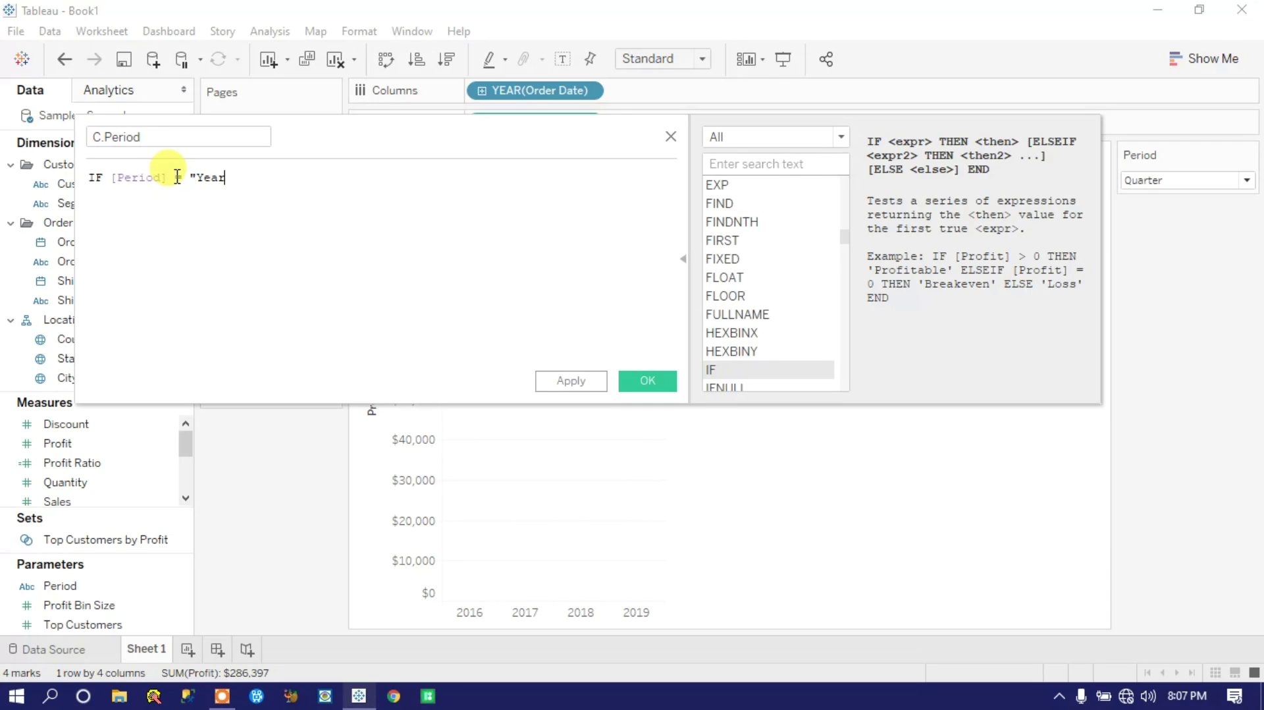
Enter the first branch of the formula: IF [Period] = "Year" THEN YEAR([Order Date])
{"action": "type", "text": "THEN "}
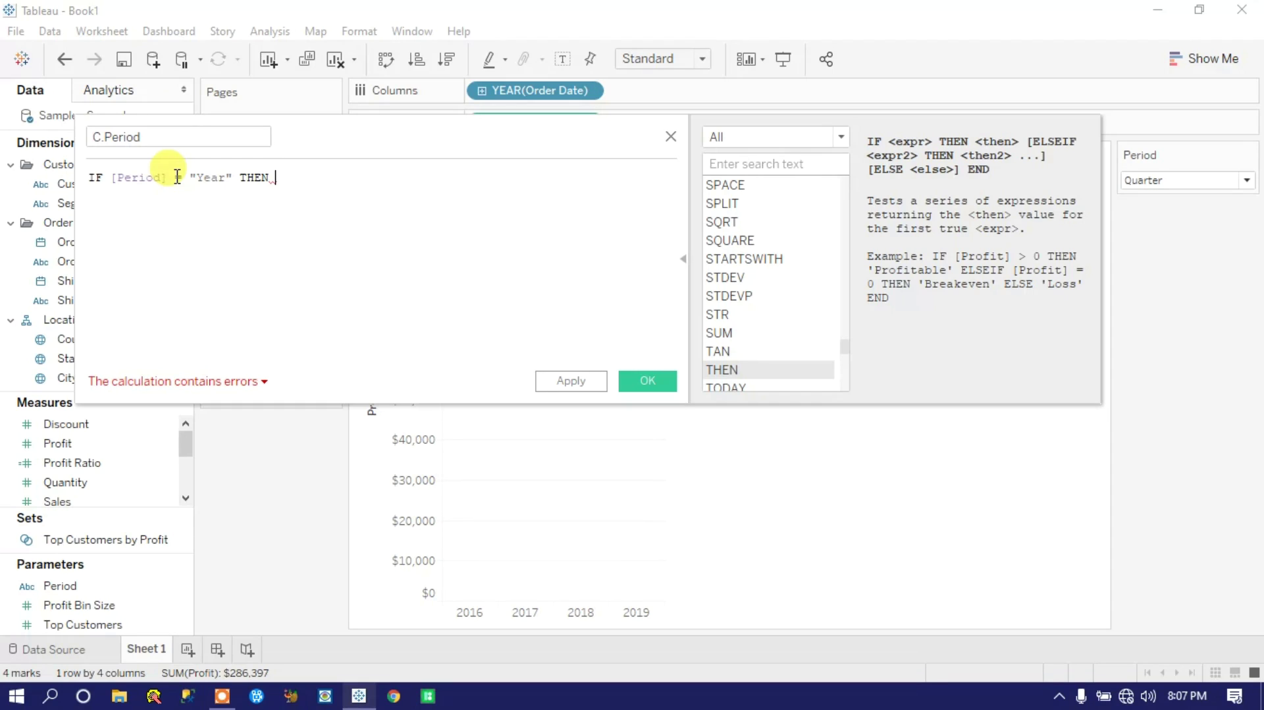
{"action": "type", "text": "y"}
{"action": "key", "text": "Return"}
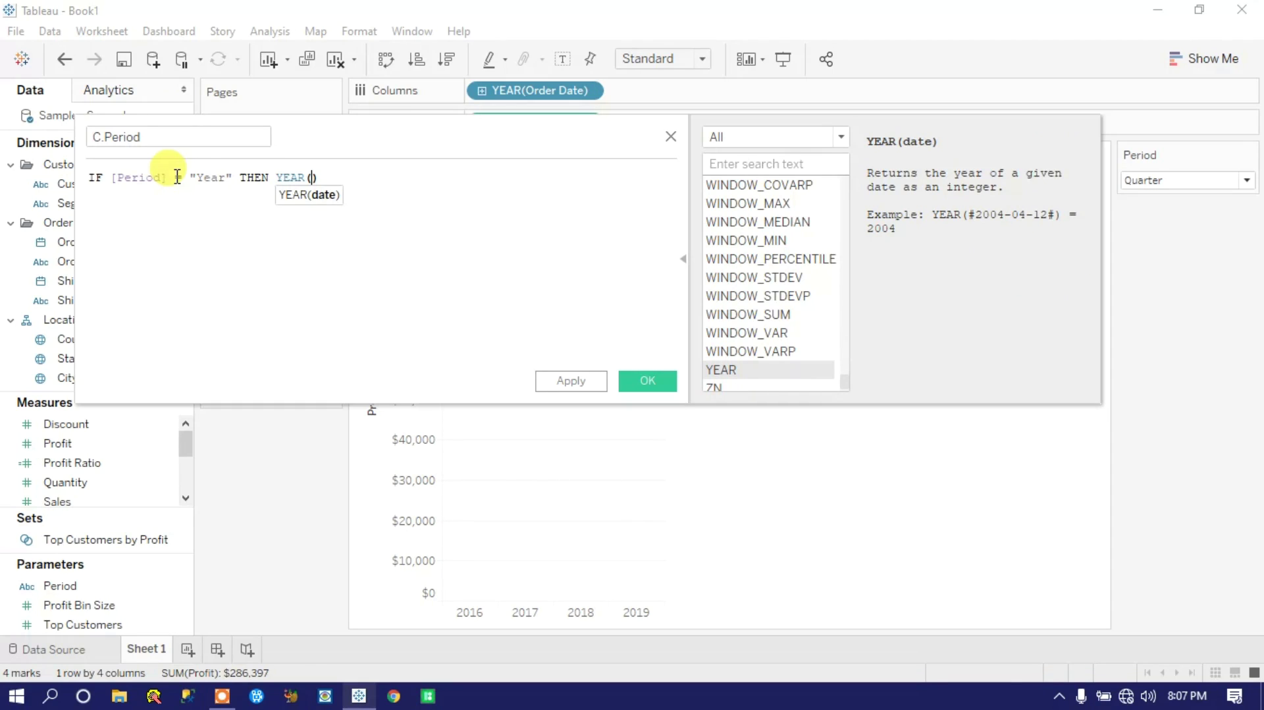
{"action": "type", "text": "orde"}
{"action": "key", "text": "Return"}
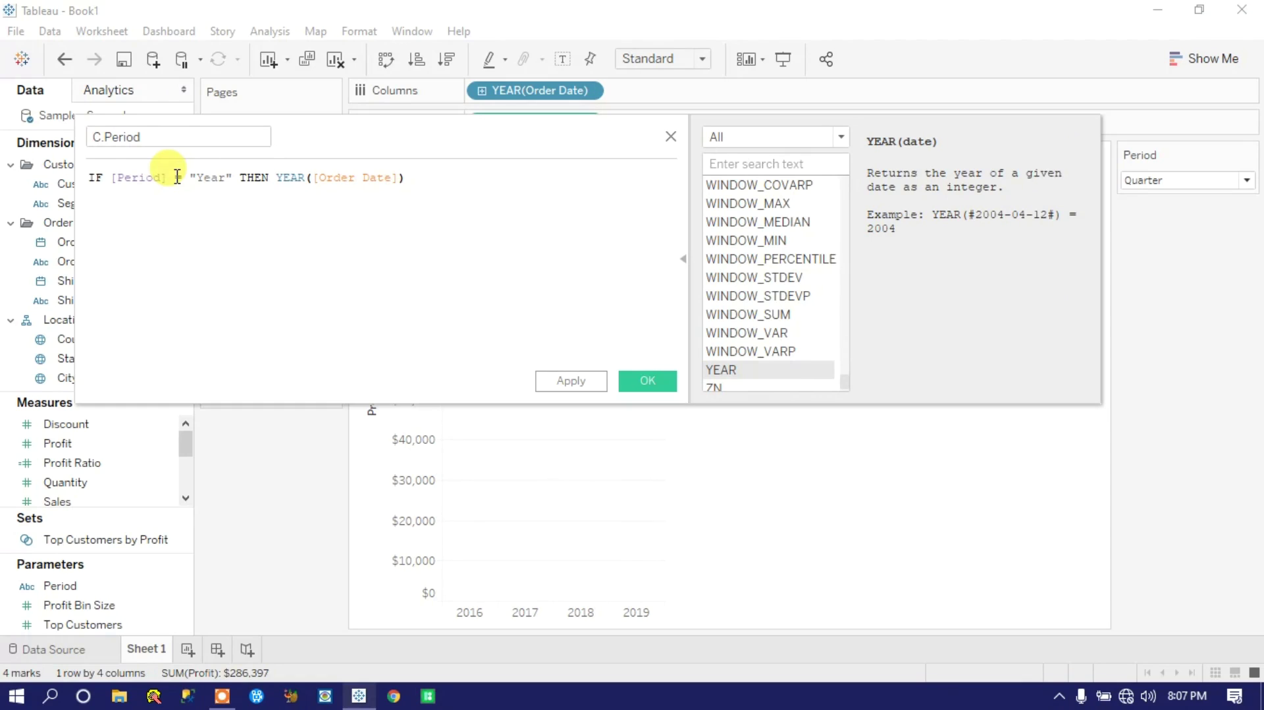
Add a second line to the formula with the condition ELSEIF [Period] = "Quarter" THEN
{"action": "key", "text": "Return"}
{"action": "type", "text": "el"}
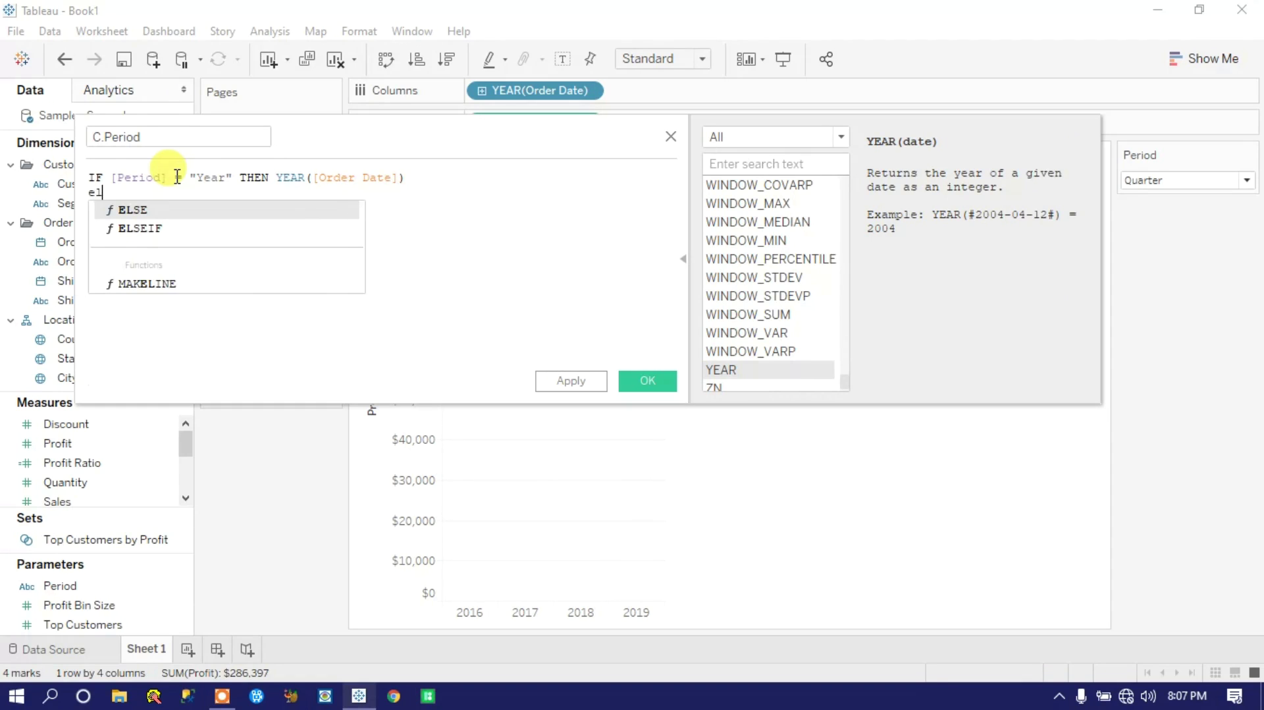
{"action": "key", "text": "Down"}
{"action": "key", "text": "Return"}
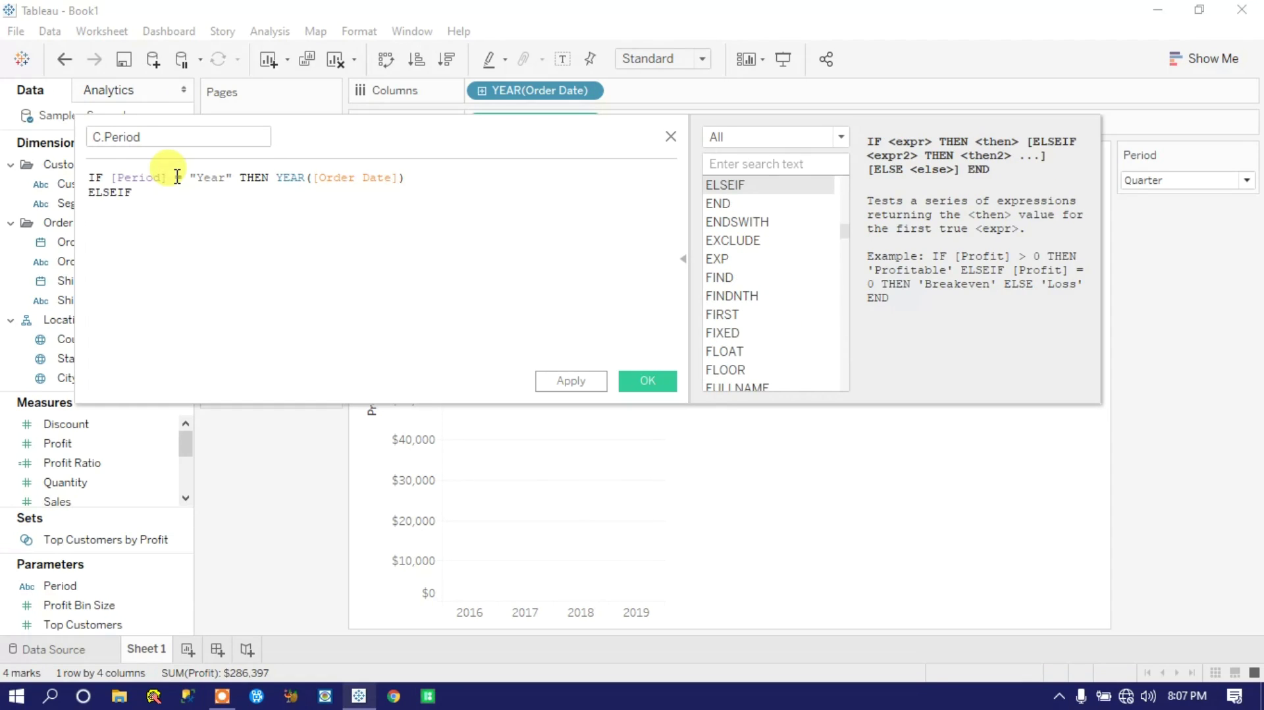
{"action": "type", "text": "per"}
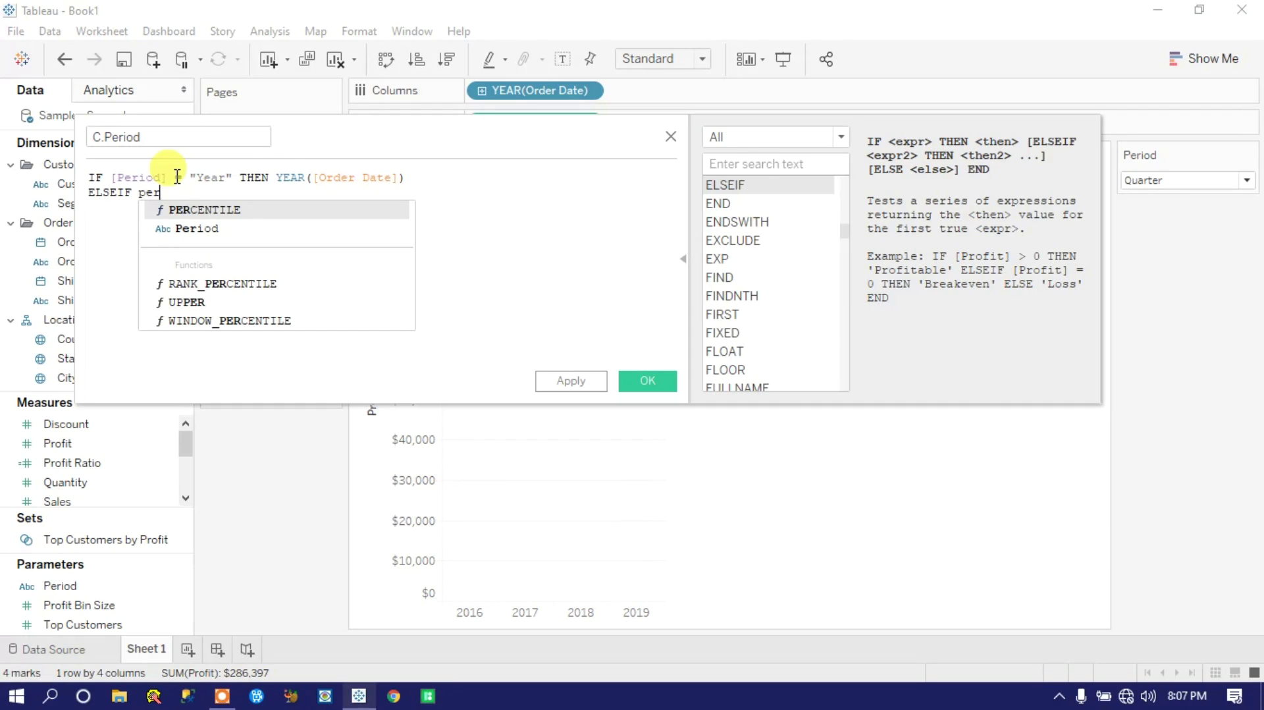
{"action": "key", "text": "Down"}
{"action": "key", "text": "Return"}
{"action": "type", "text": "="}
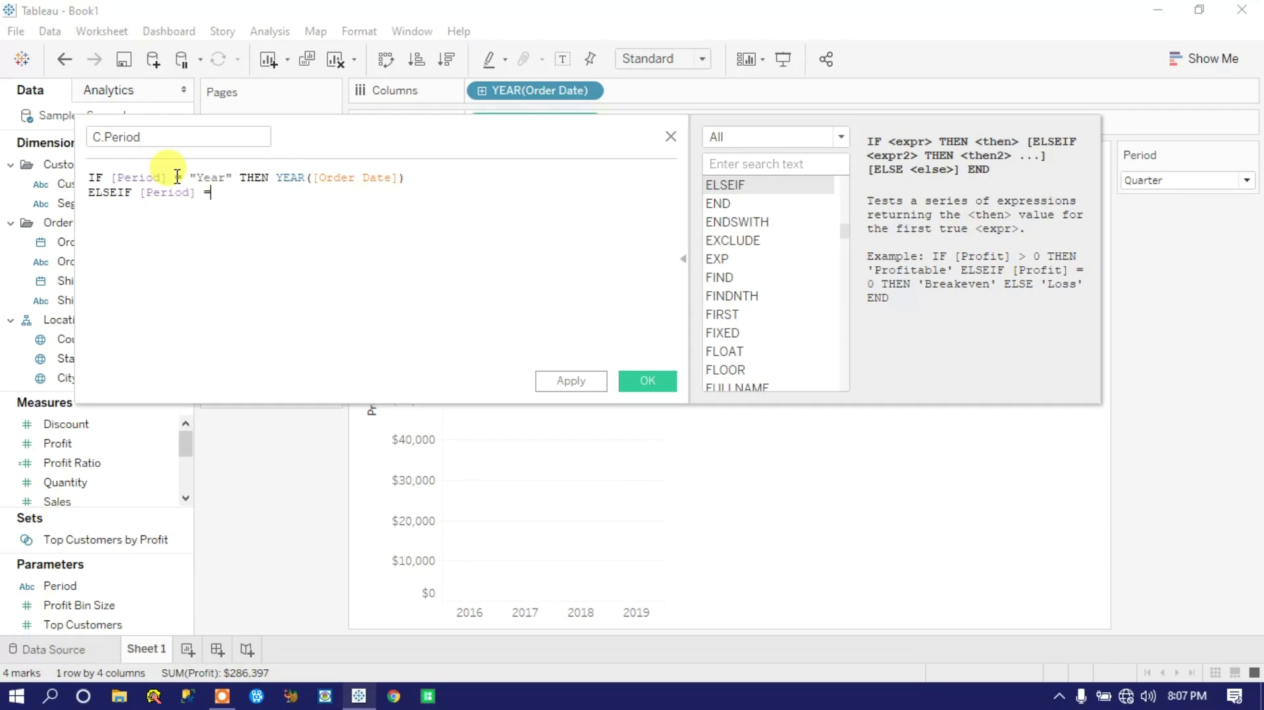
{"action": "type", "text": " \"Quarter\" THE"}
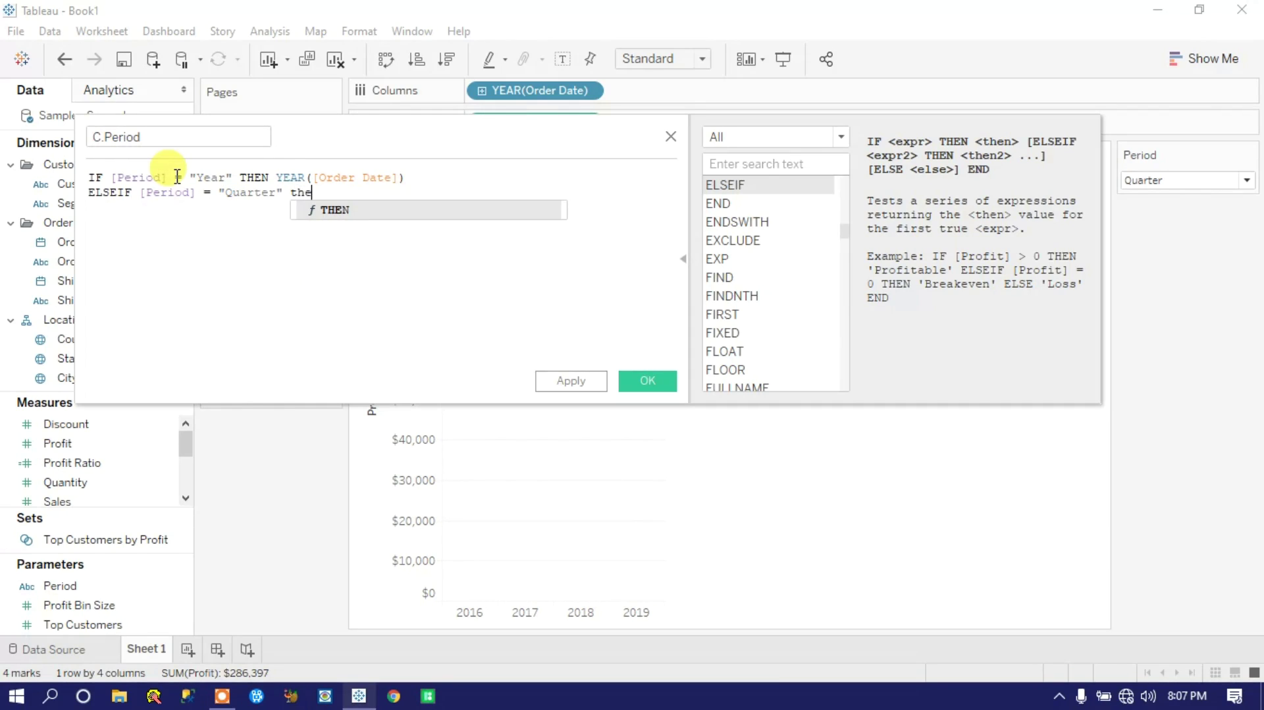
{"action": "key", "text": "Return"}
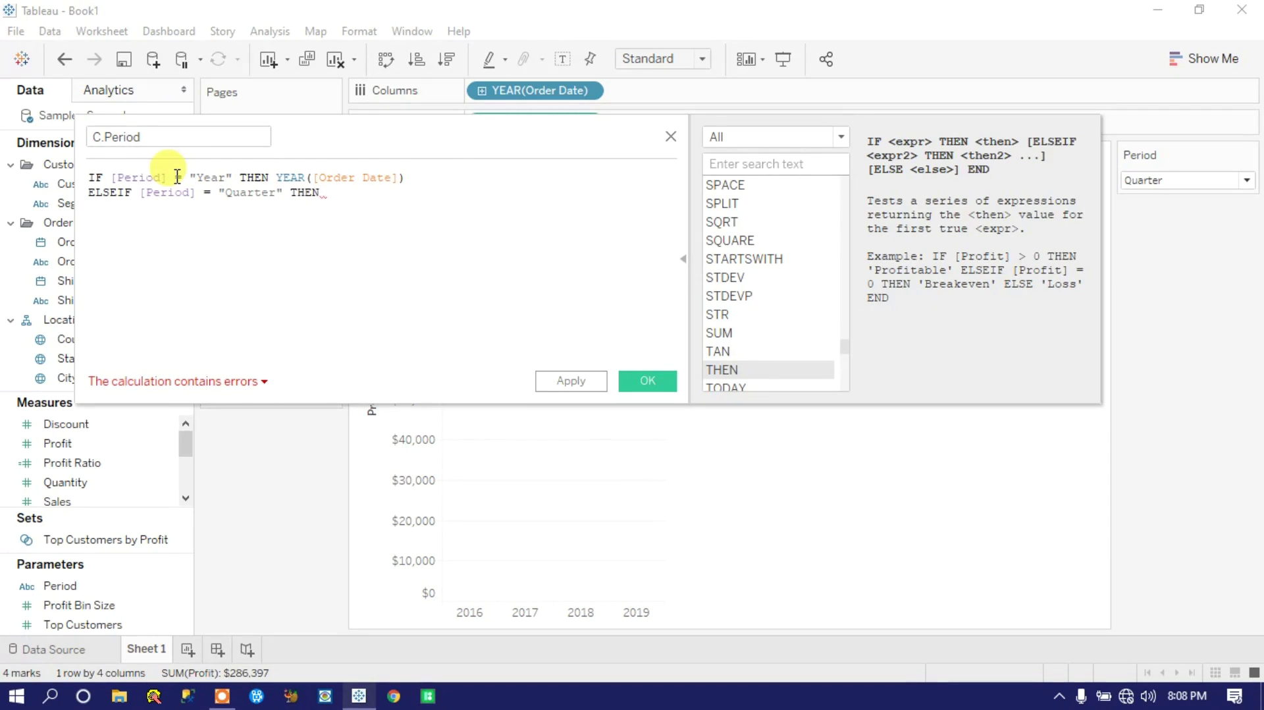
Search the function reference for date and read the descriptions of DATEADD, DATEDIFF, DATEPART, DATETIME and DATETRUNC
{"action": "left_click", "coordinate": [714, 163]}
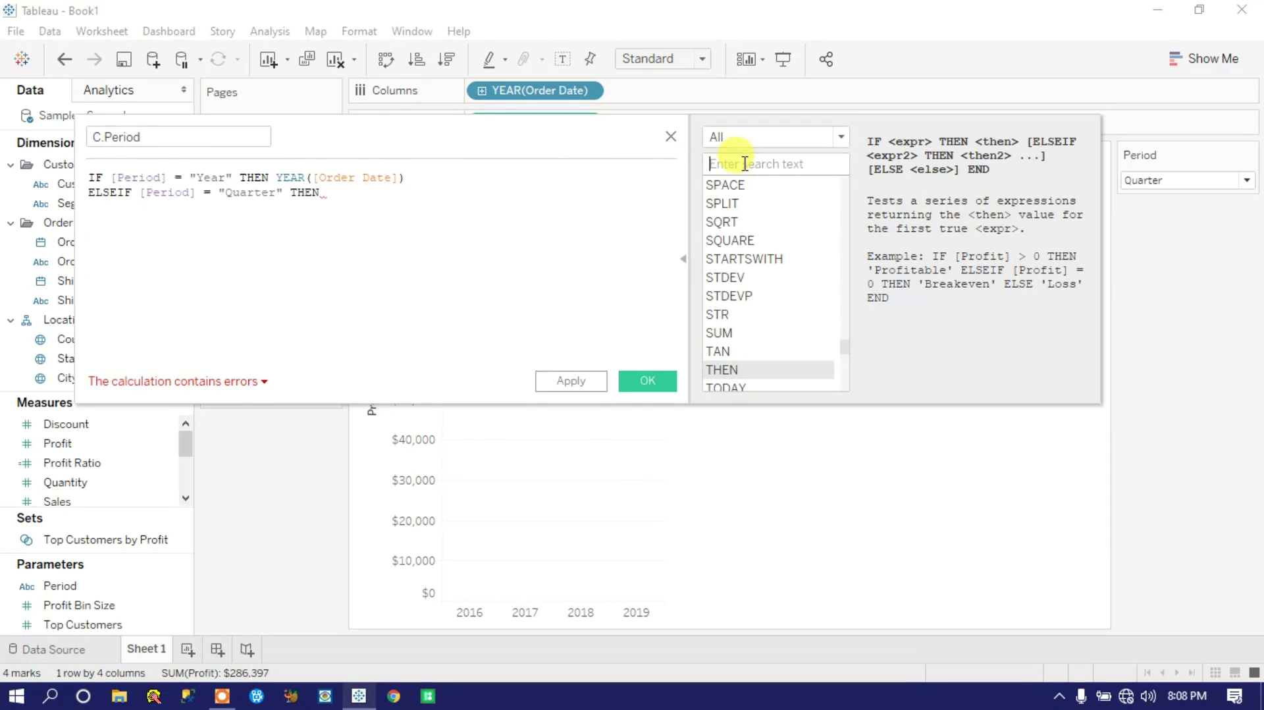
{"action": "type", "text": "date"}
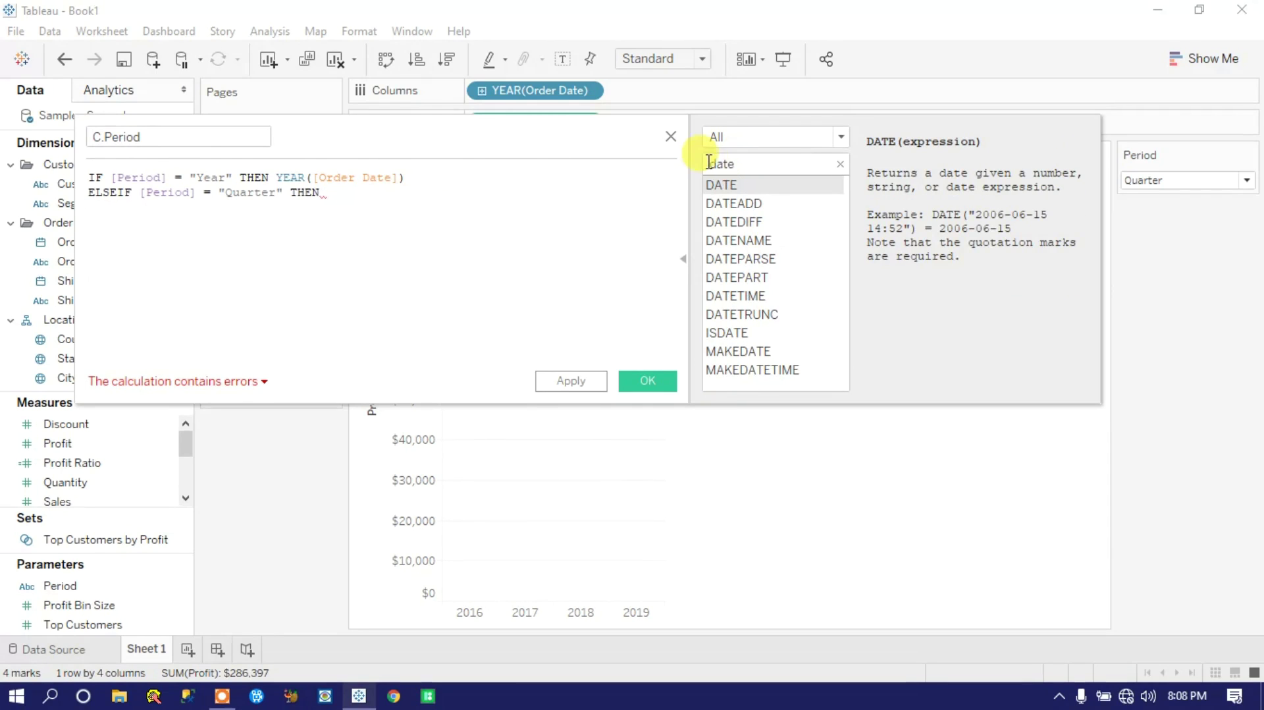
{"action": "left_click", "coordinate": [750, 203]}
{"action": "left_click", "coordinate": [754, 221]}
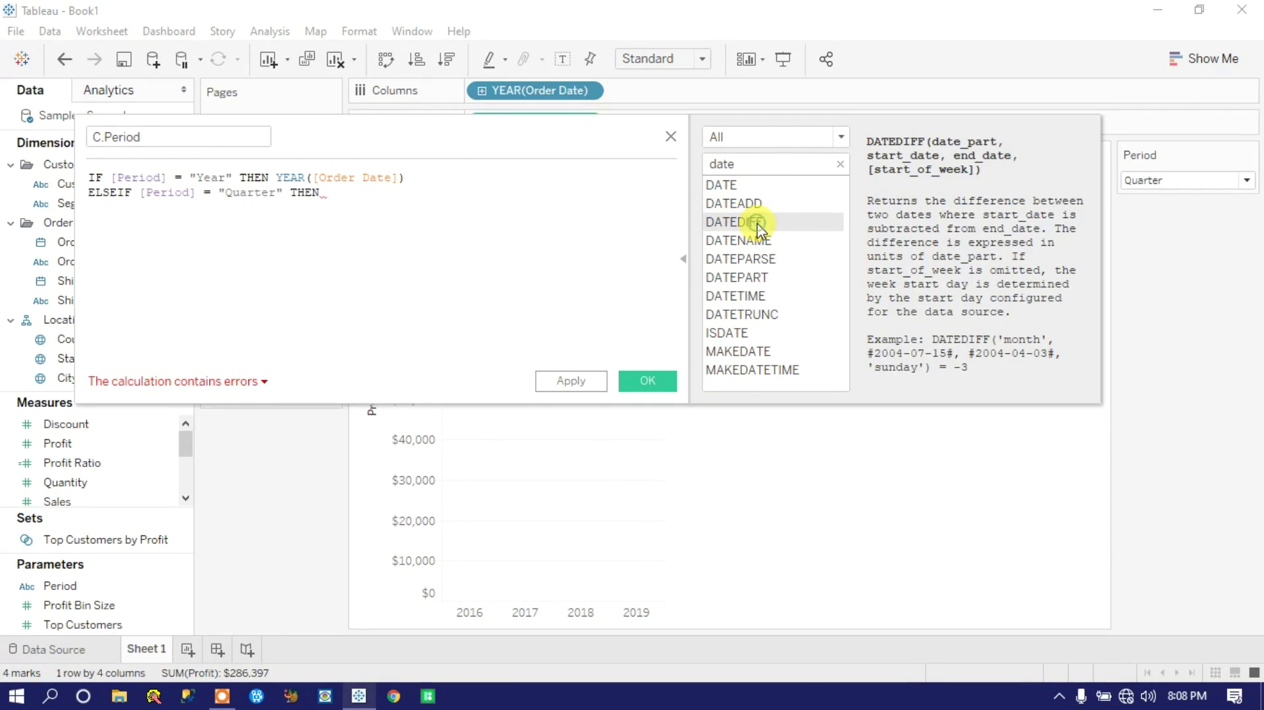
{"action": "left_click", "coordinate": [757, 279]}
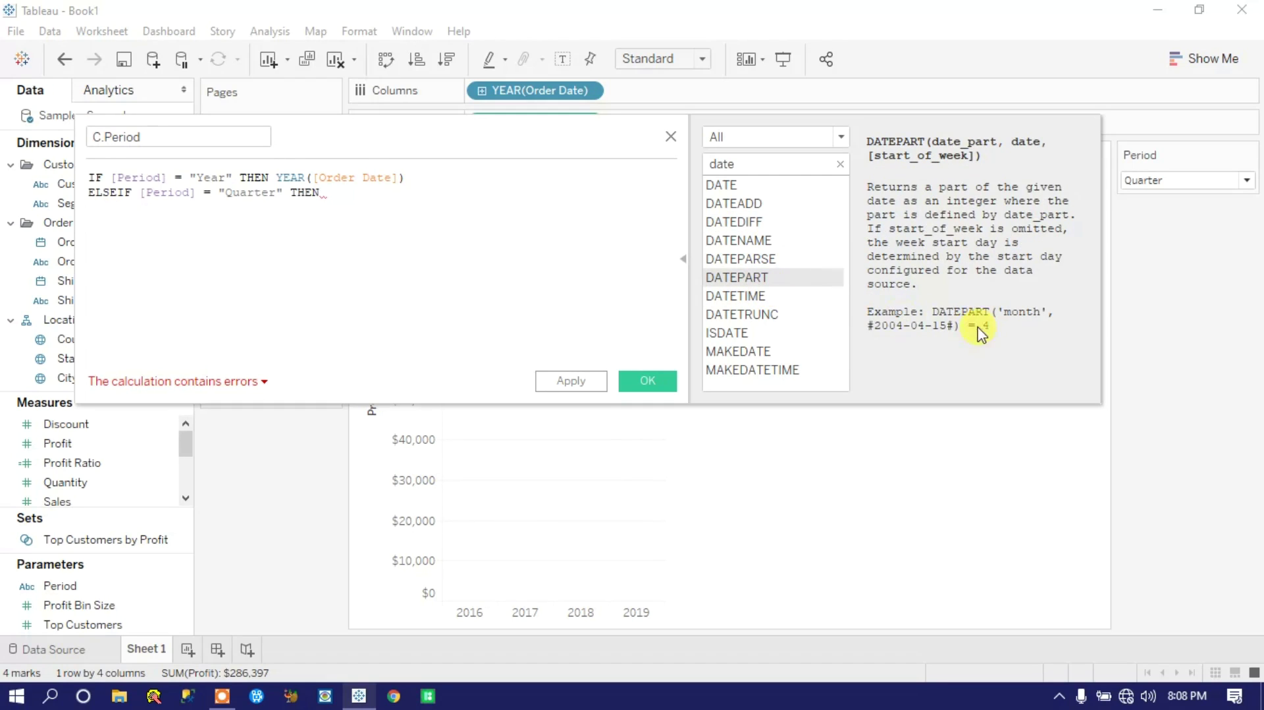
{"action": "left_click", "coordinate": [761, 297]}
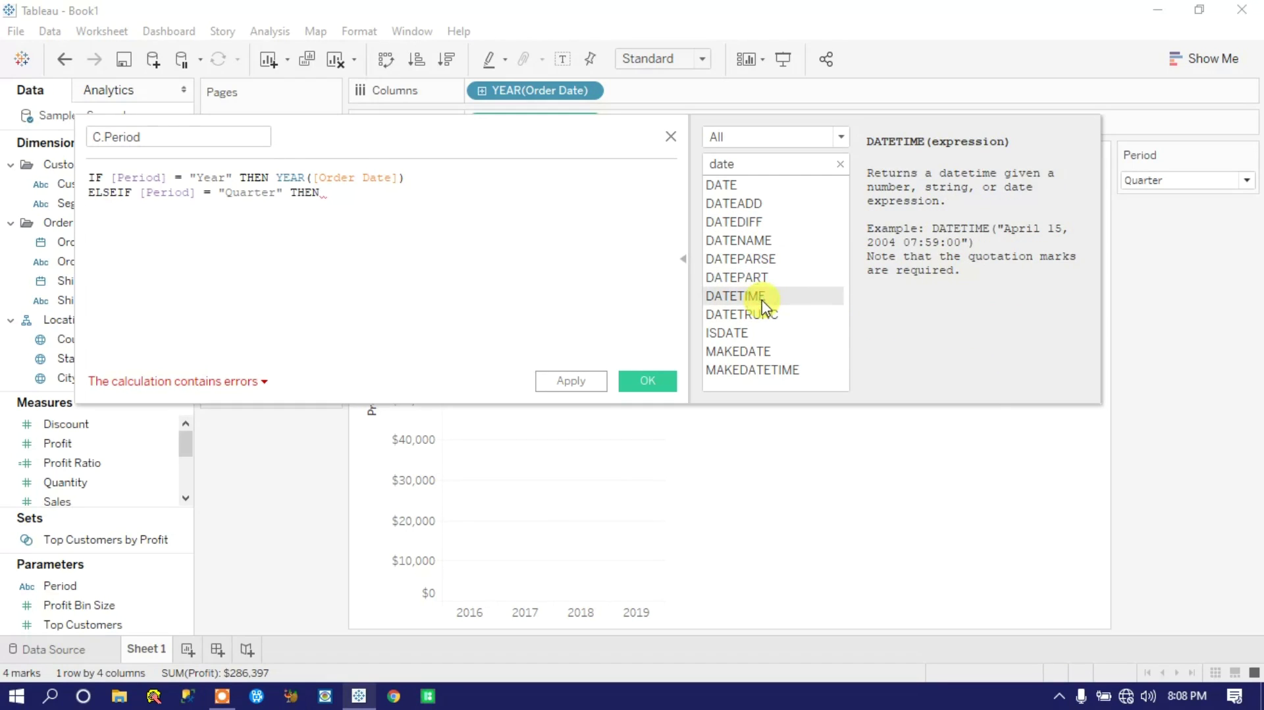
{"action": "left_click", "coordinate": [761, 317]}
{"action": "left_click", "coordinate": [755, 295]}
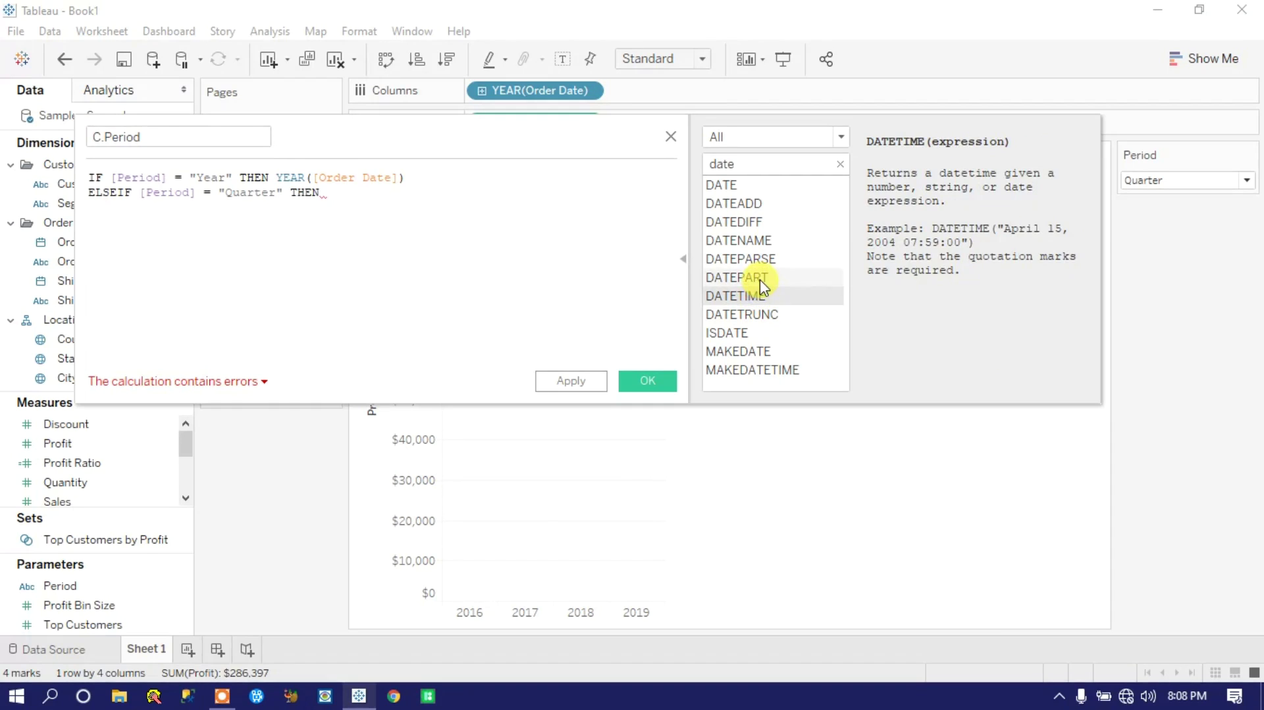
{"action": "left_click", "coordinate": [760, 279]}
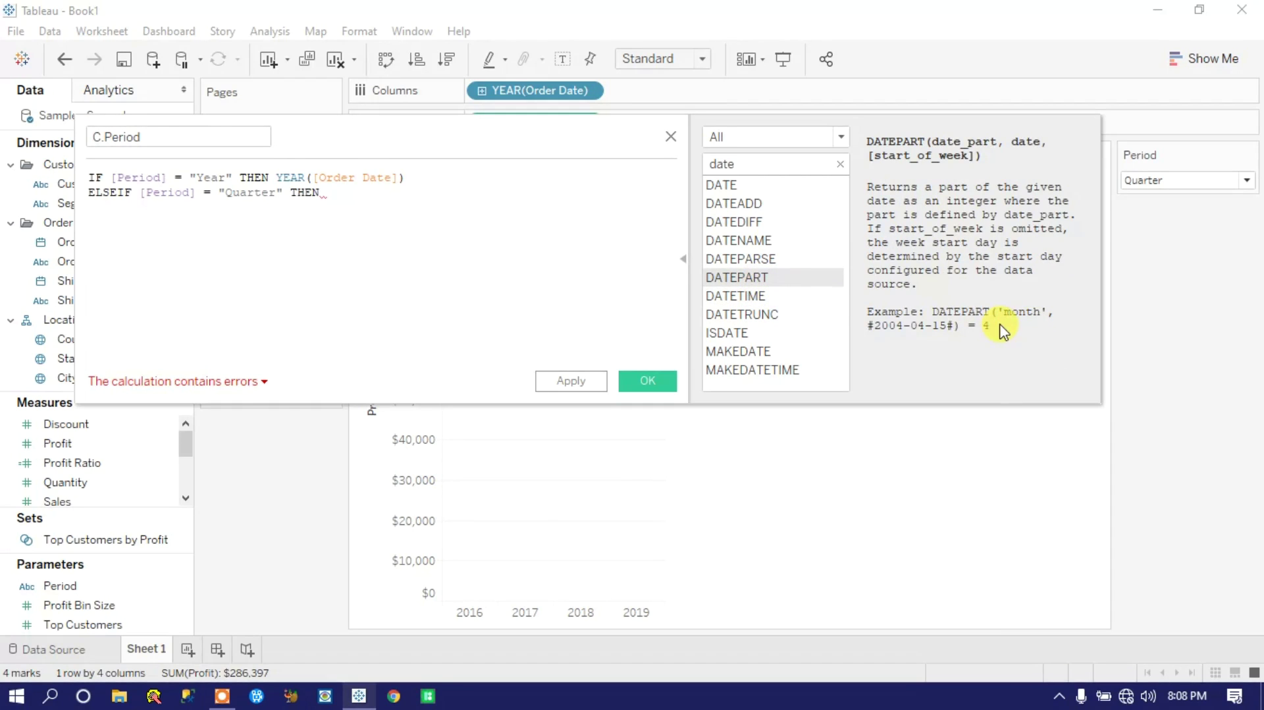
Complete the Quarter branch of the formula with DATEPART('quarter',[Order Date])
{"action": "left_click", "coordinate": [352, 197]}
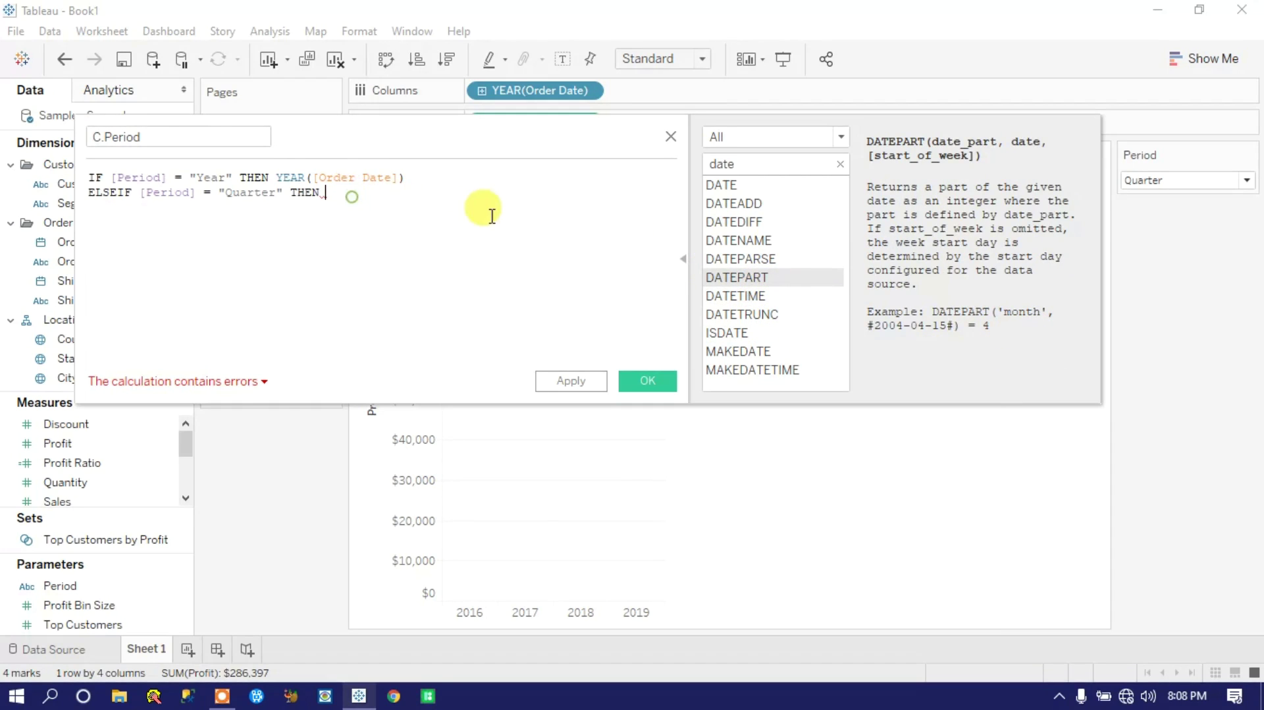
{"action": "type", "text": "date"}
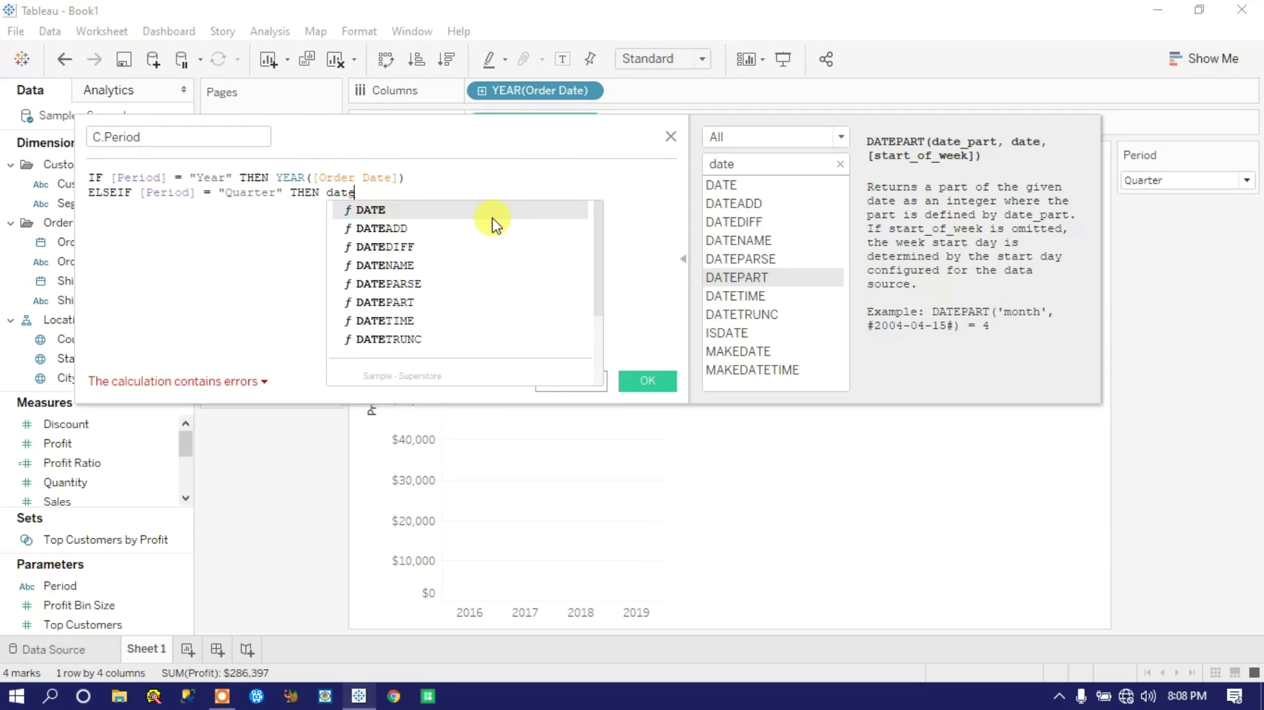
{"action": "key", "text": "Down"}
{"action": "key", "text": "Down"}
{"action": "key", "text": "Down"}
{"action": "key", "text": "Down"}
{"action": "key", "text": "Down"}
{"action": "key", "text": "Return"}
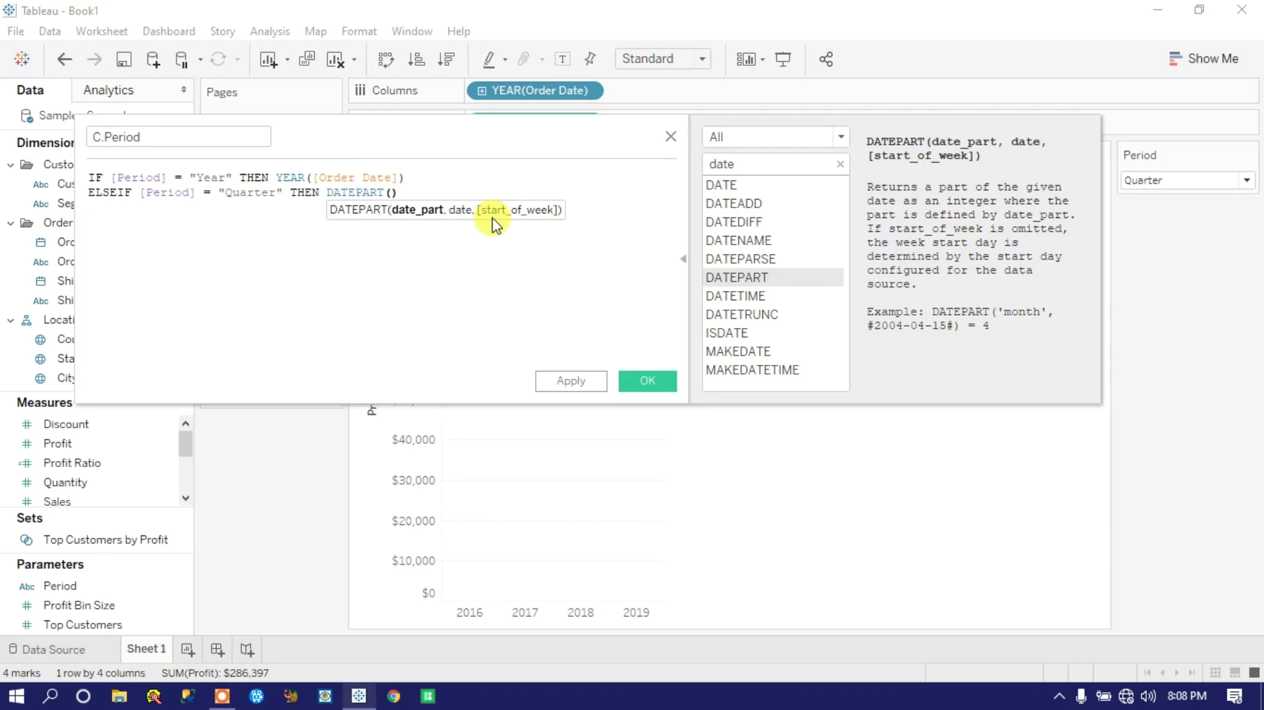
{"action": "type", "text": "'quarter',"}
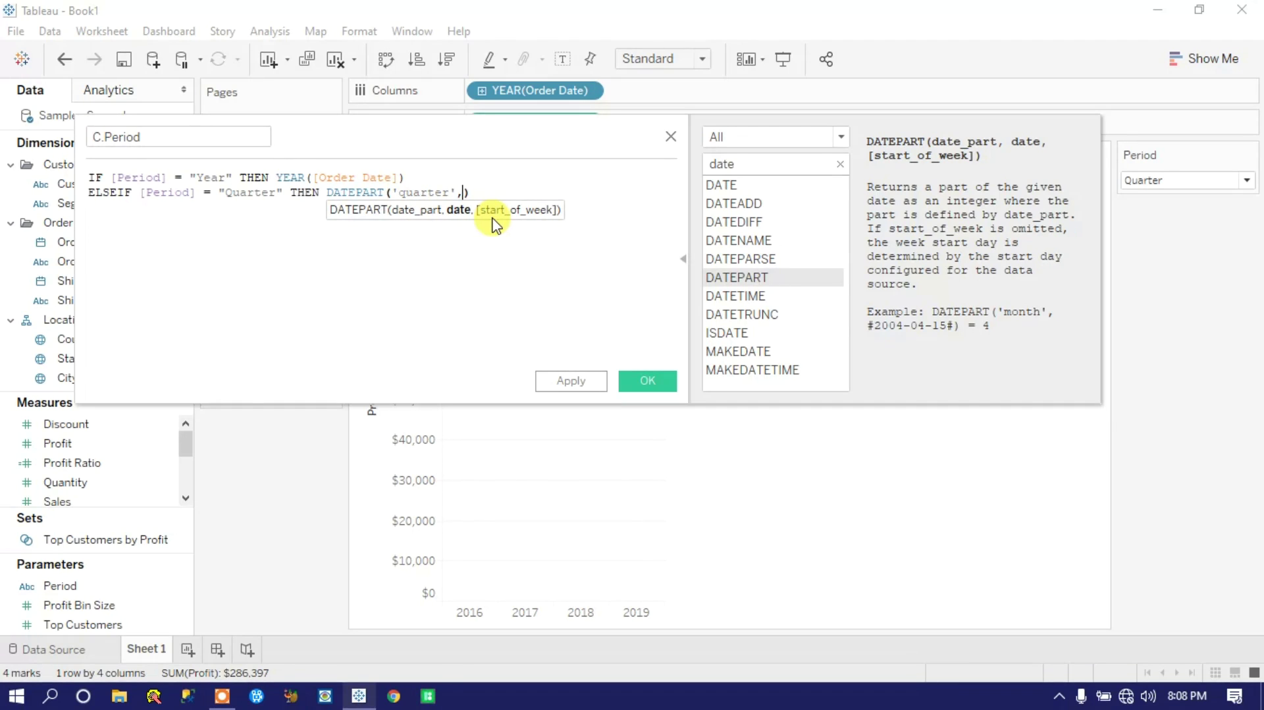
{"action": "type", "text": "orde"}
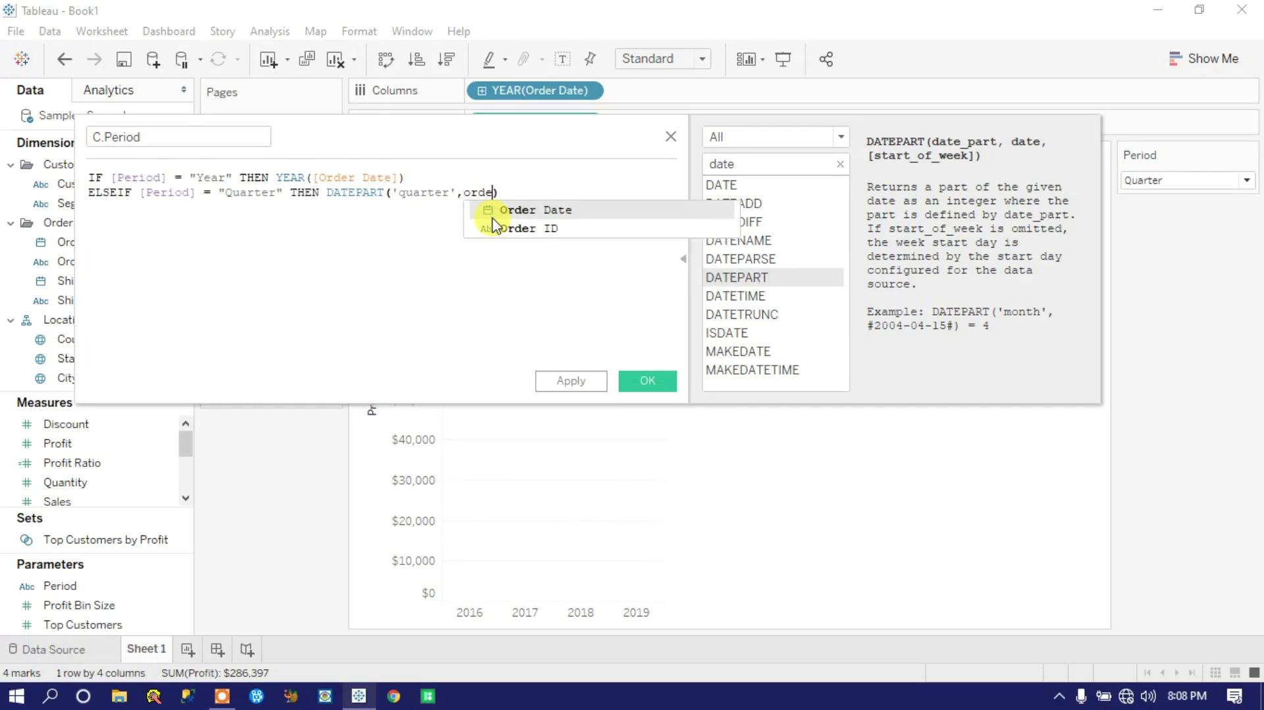
{"action": "key", "text": "Return"}
{"action": "type", "text": ")"}
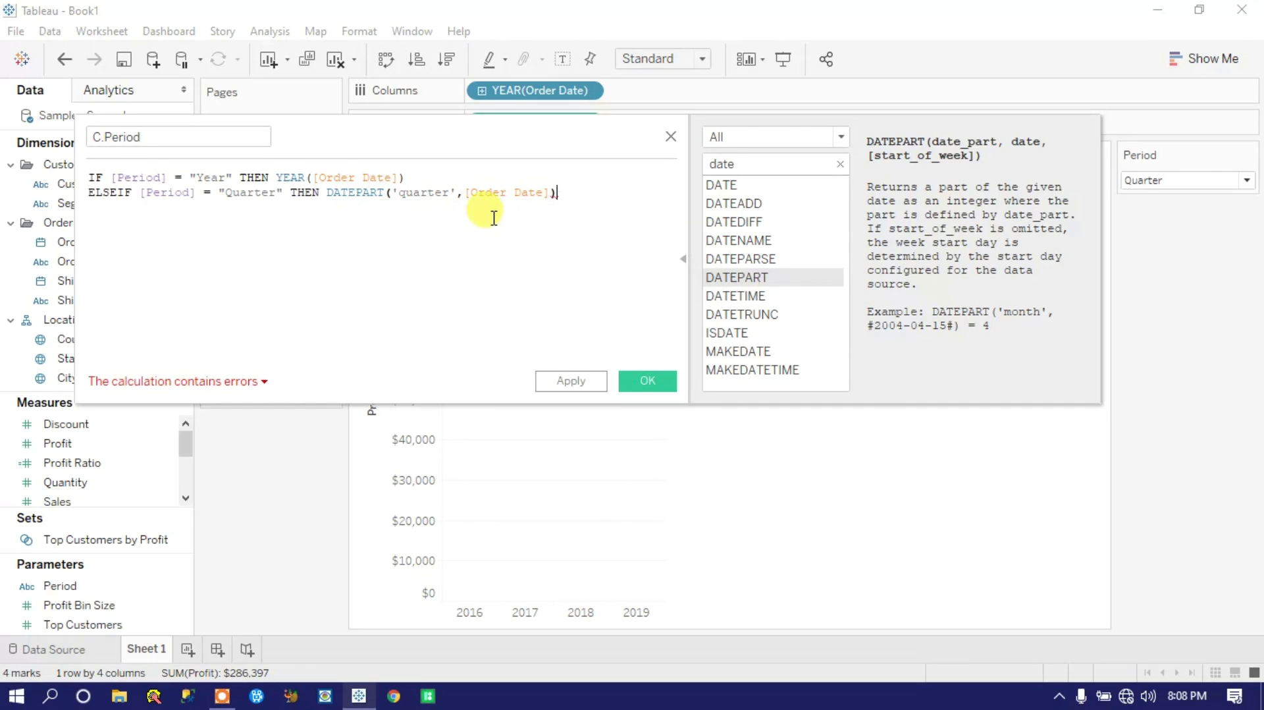
Add a third line to the formula with the condition ELSEIF [Period] = "Months" THEN
{"action": "key", "text": "Return"}
{"action": "type", "text": "el"}
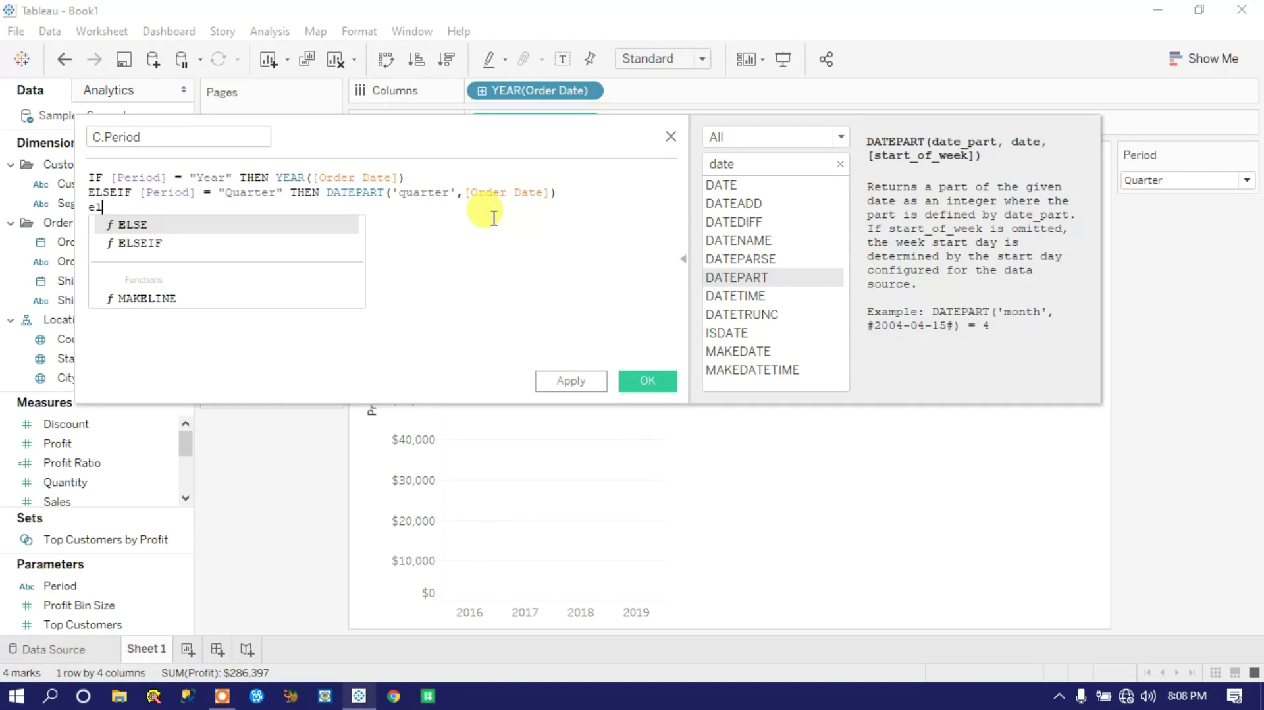
{"action": "key", "text": "Down"}
{"action": "key", "text": "Return"}
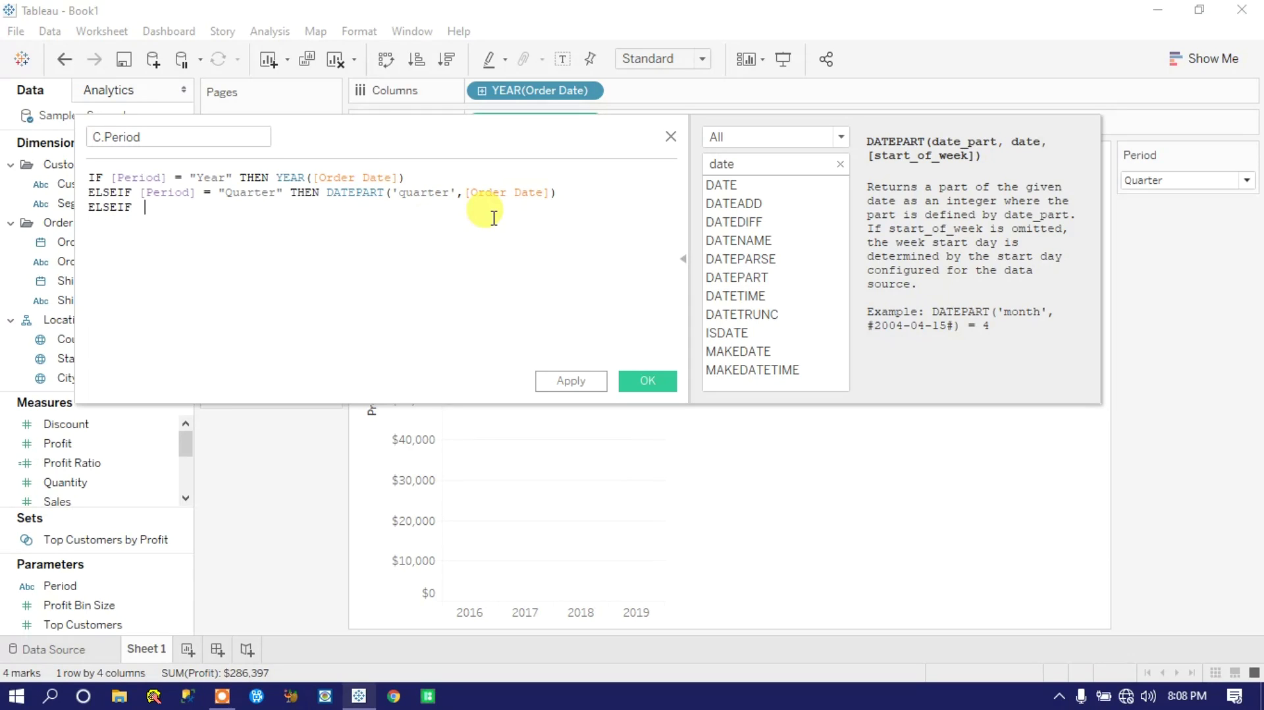
{"action": "type", "text": "per"}
{"action": "key", "text": "Down"}
{"action": "key", "text": "Return"}
{"action": "type", "text": "= \"Months\" the"}
{"action": "key", "text": "Return"}
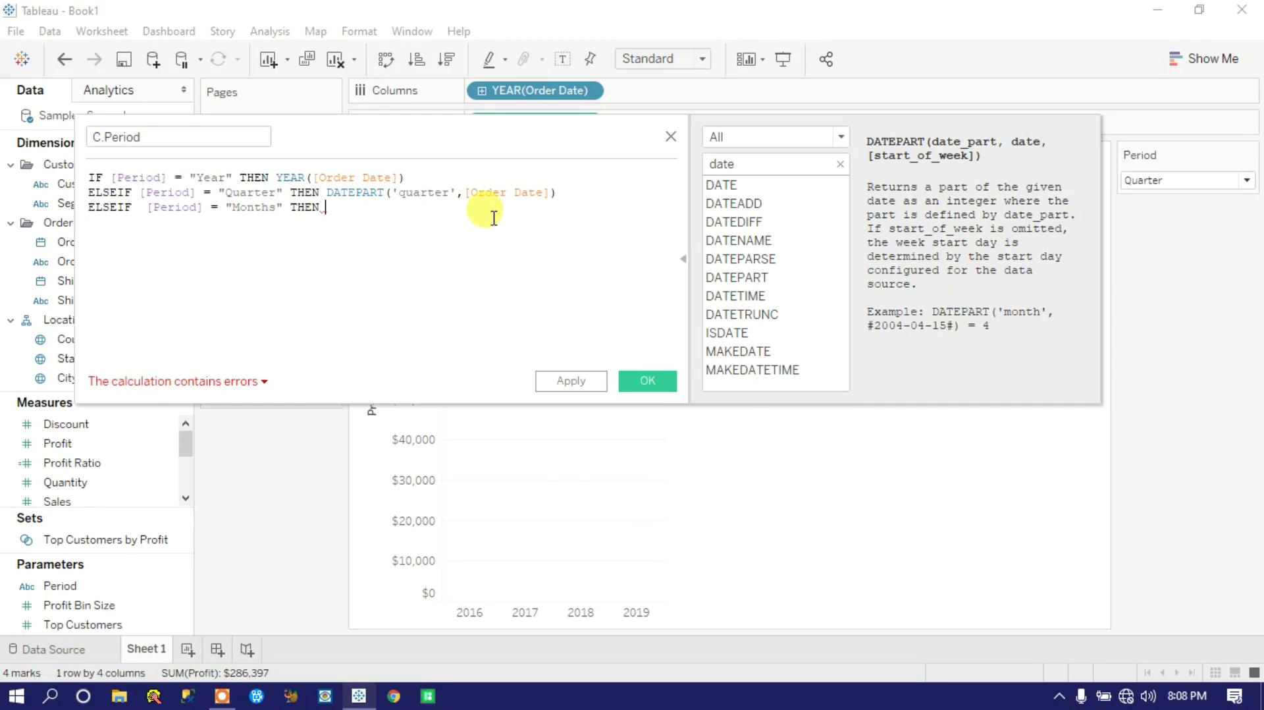
Complete the Months branch of the formula with DATEPART('month',[Order Date])
{"action": "type", "text": "dat"}
{"action": "key", "text": "Down"}
{"action": "key", "text": "Down"}
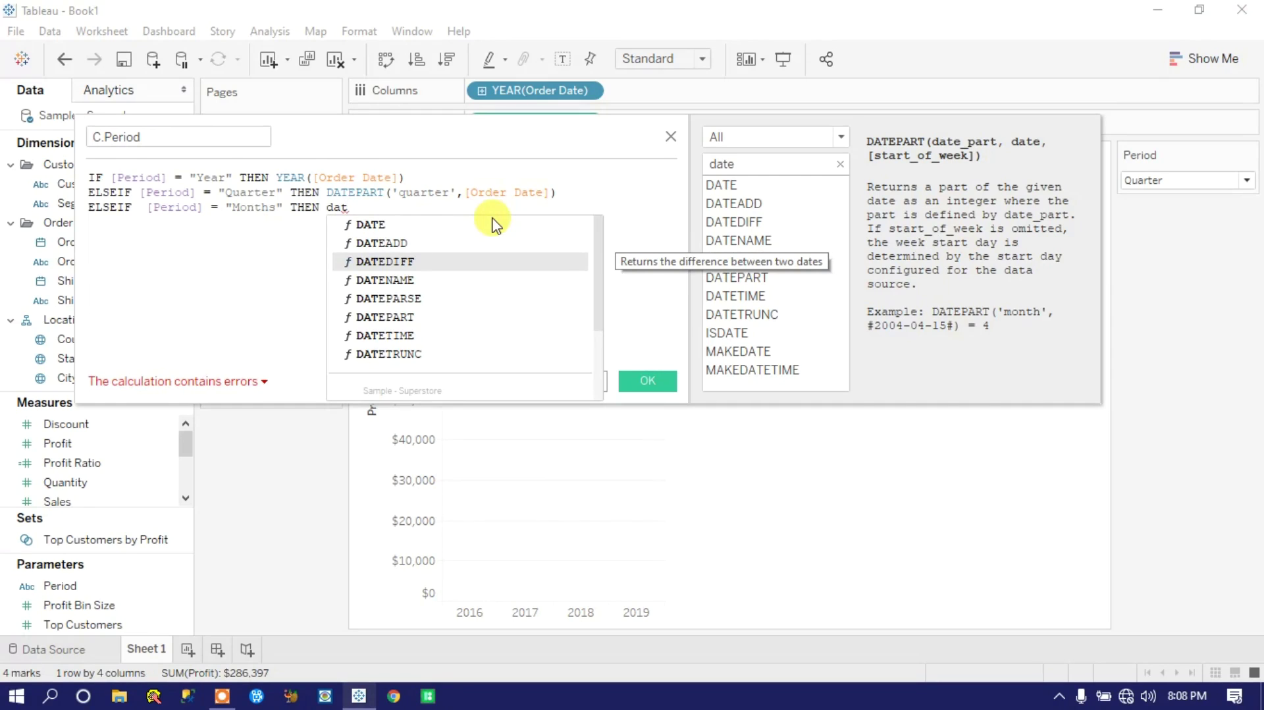
{"action": "key", "text": "Down"}
{"action": "key", "text": "Down"}
{"action": "key", "text": "Down"}
{"action": "key", "text": "Return"}
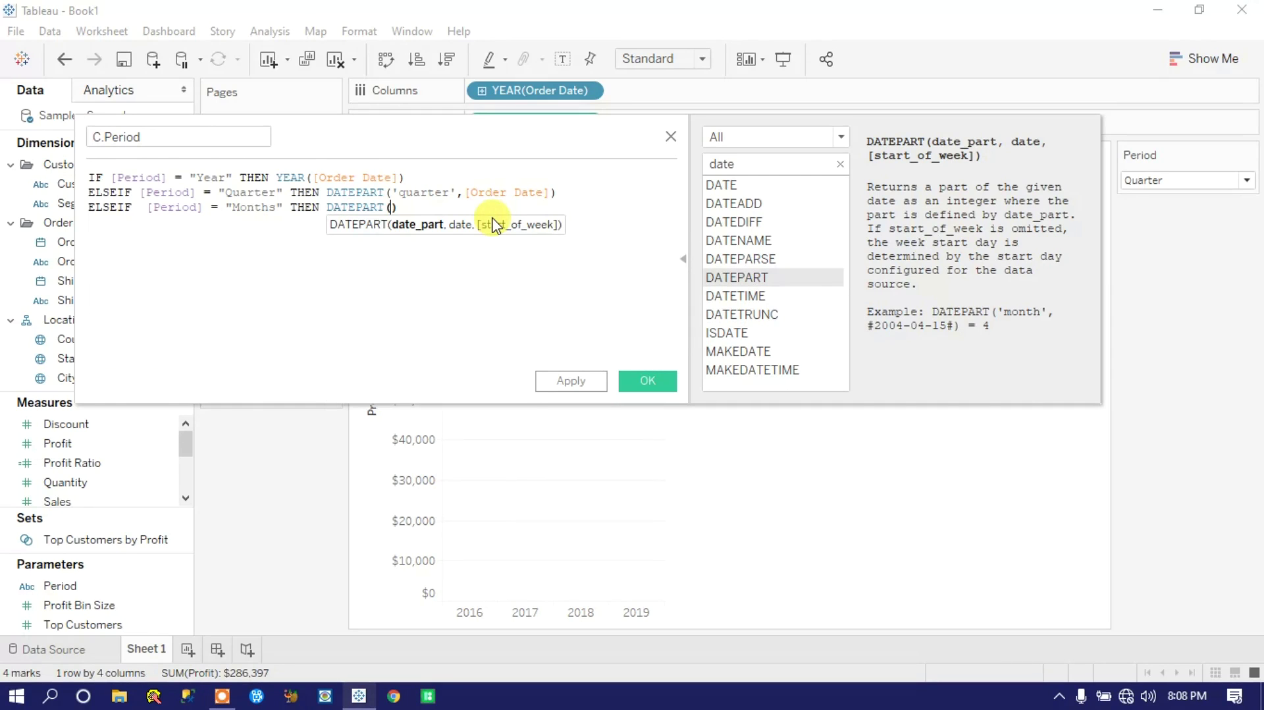
{"action": "type", "text": "'month'"}
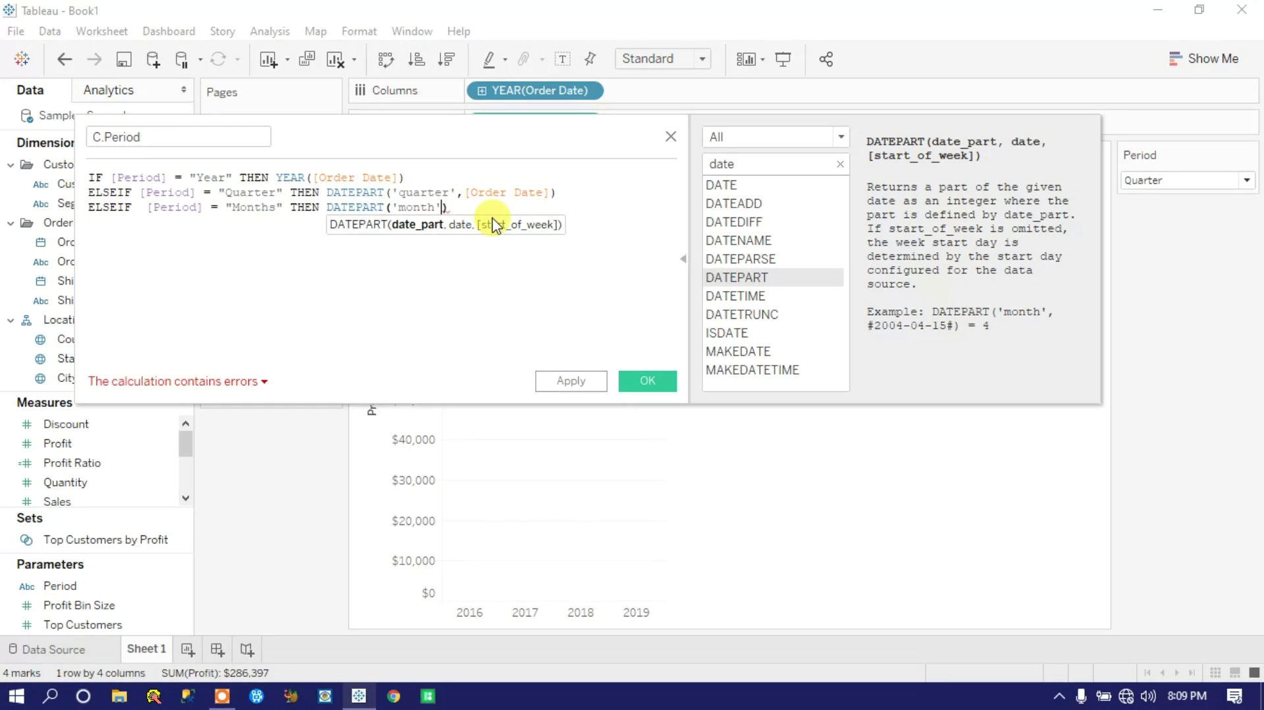
{"action": "type", "text": ","}
{"action": "type", "text": "[Or"}
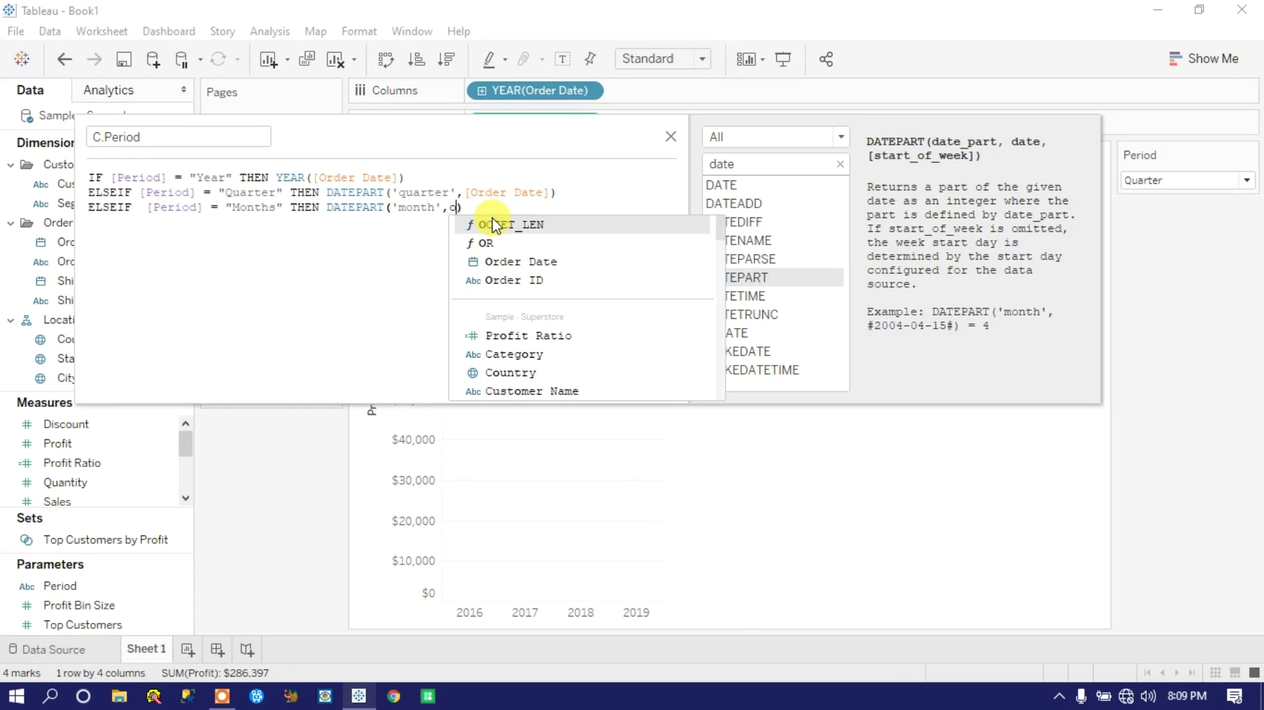
{"action": "key", "text": "Return"}
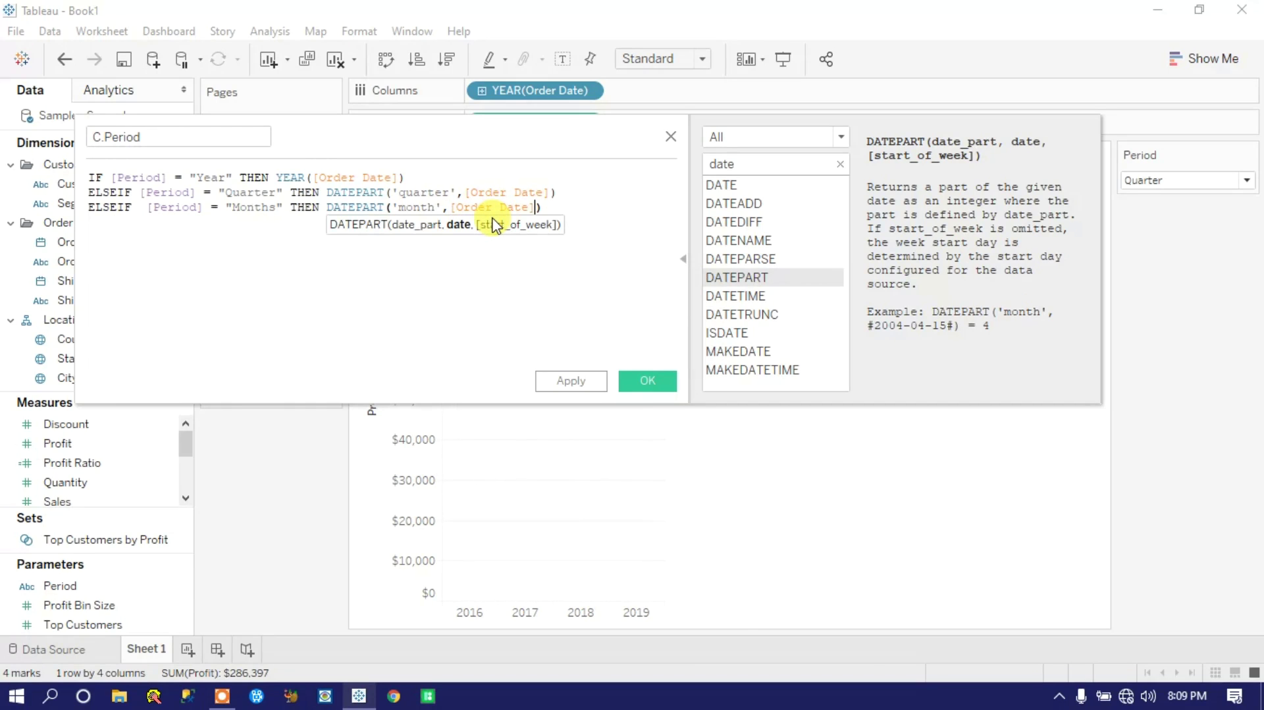
Add an ELSE branch to the formula that returns DAY([Order Date])
{"action": "key", "text": "End"}
{"action": "key", "text": "Return"}
{"action": "type", "text": "el"}
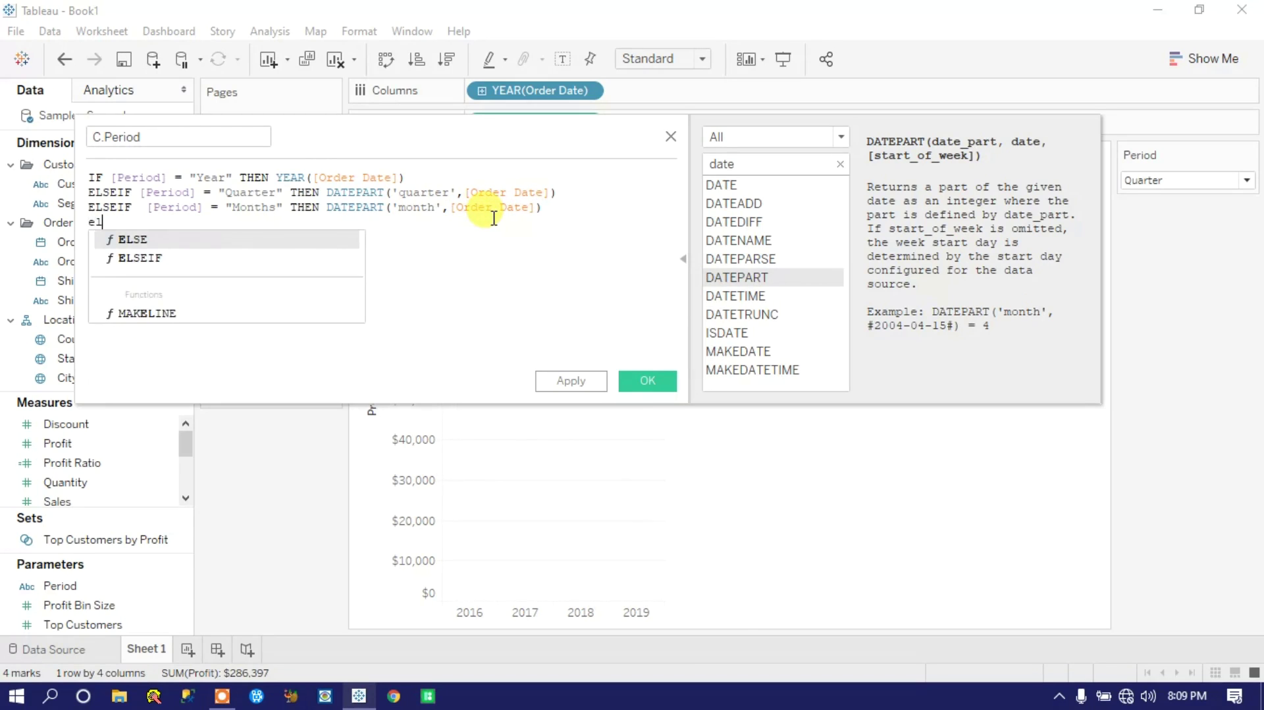
{"action": "key", "text": "Return"}
{"action": "type", "text": "day"}
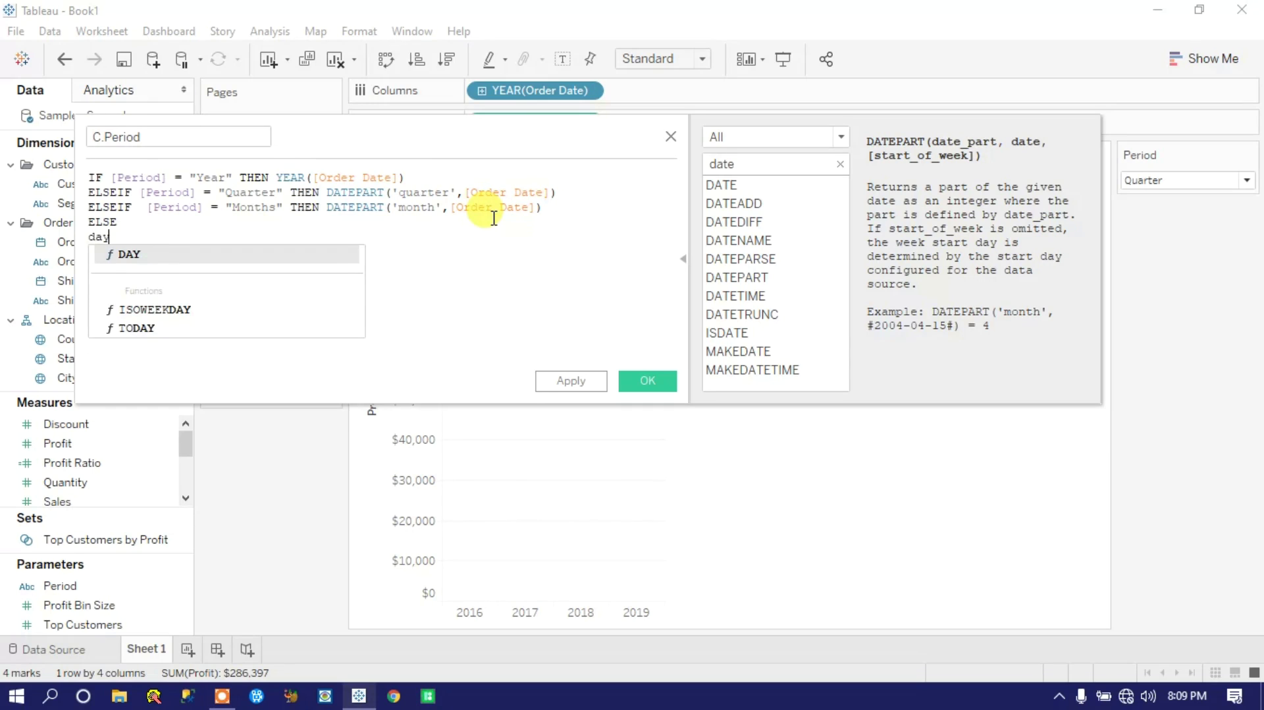
{"action": "key", "text": "Return"}
{"action": "type", "text": "order)"}
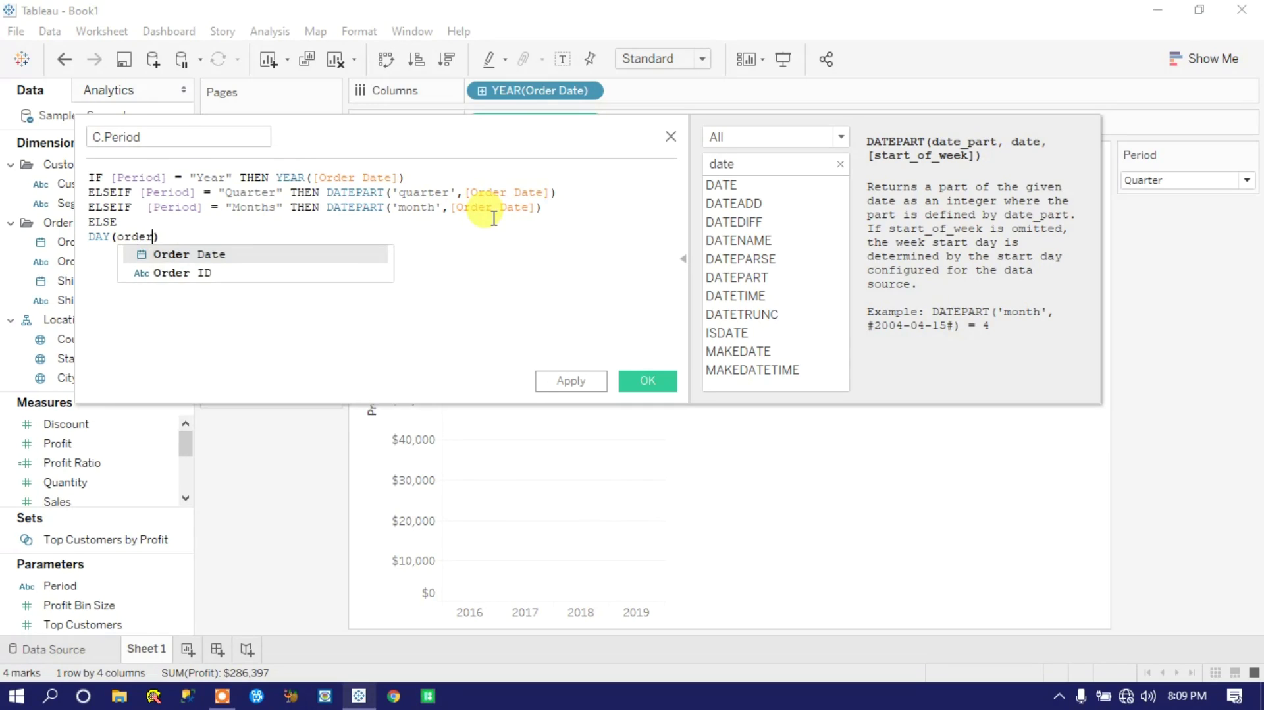
{"action": "key", "text": "Return"}
Close the IF statement with end on a new last line of the formula
{"action": "key", "text": "End"}
{"action": "key", "text": "Return"}
{"action": "type", "text": "en"}
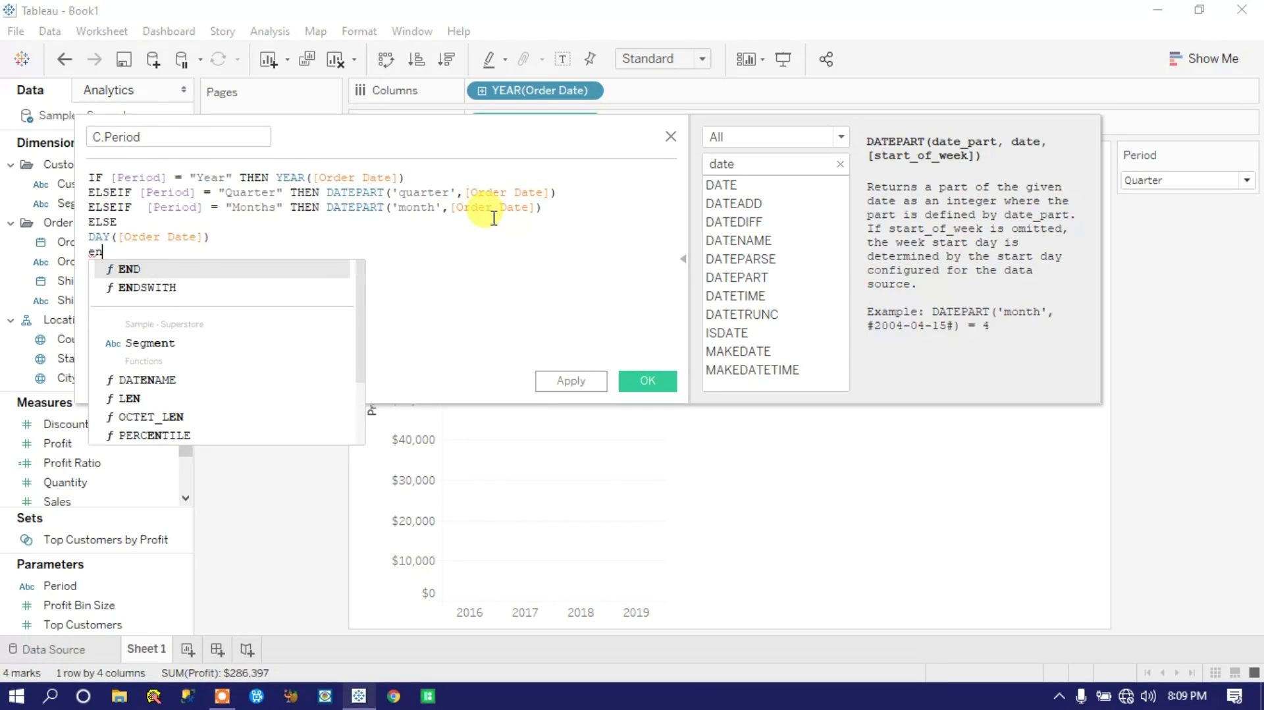
{"action": "type", "text": "d"}
{"action": "left_click", "coordinate": [491, 290]}
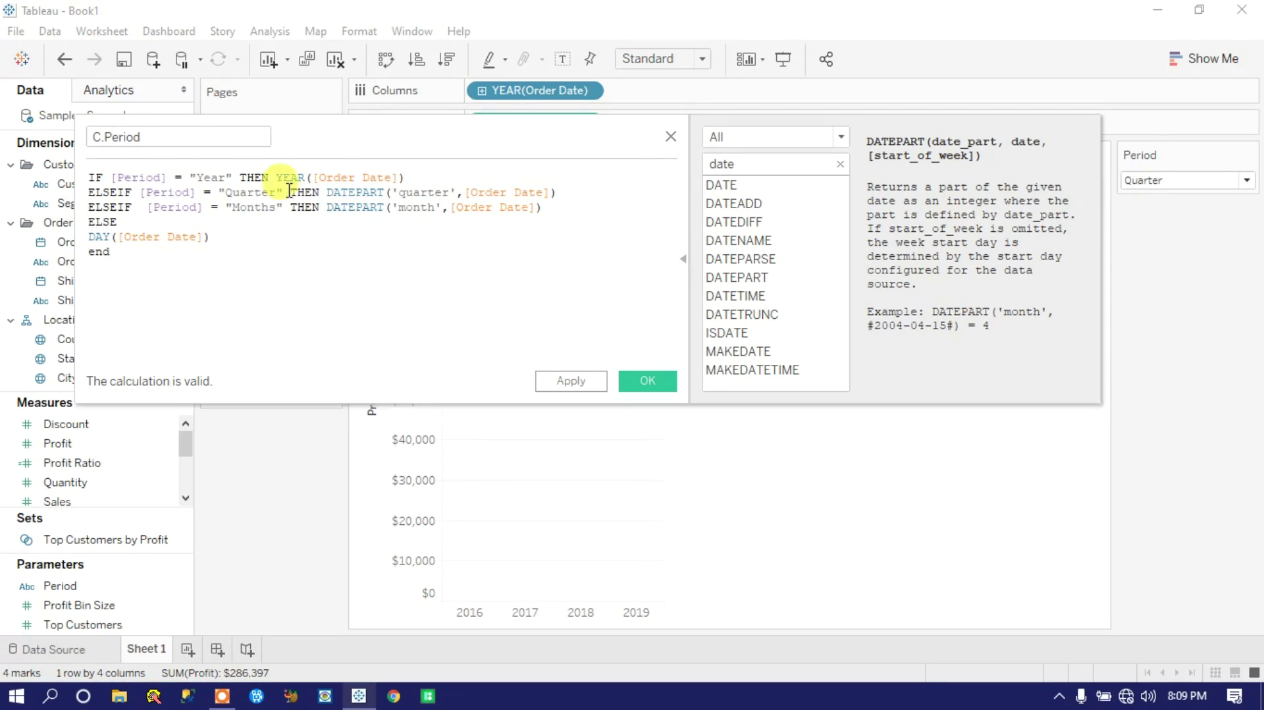
{"action": "left_click_drag", "start_coordinate": [434, 177], "coordinate": [275, 175]}
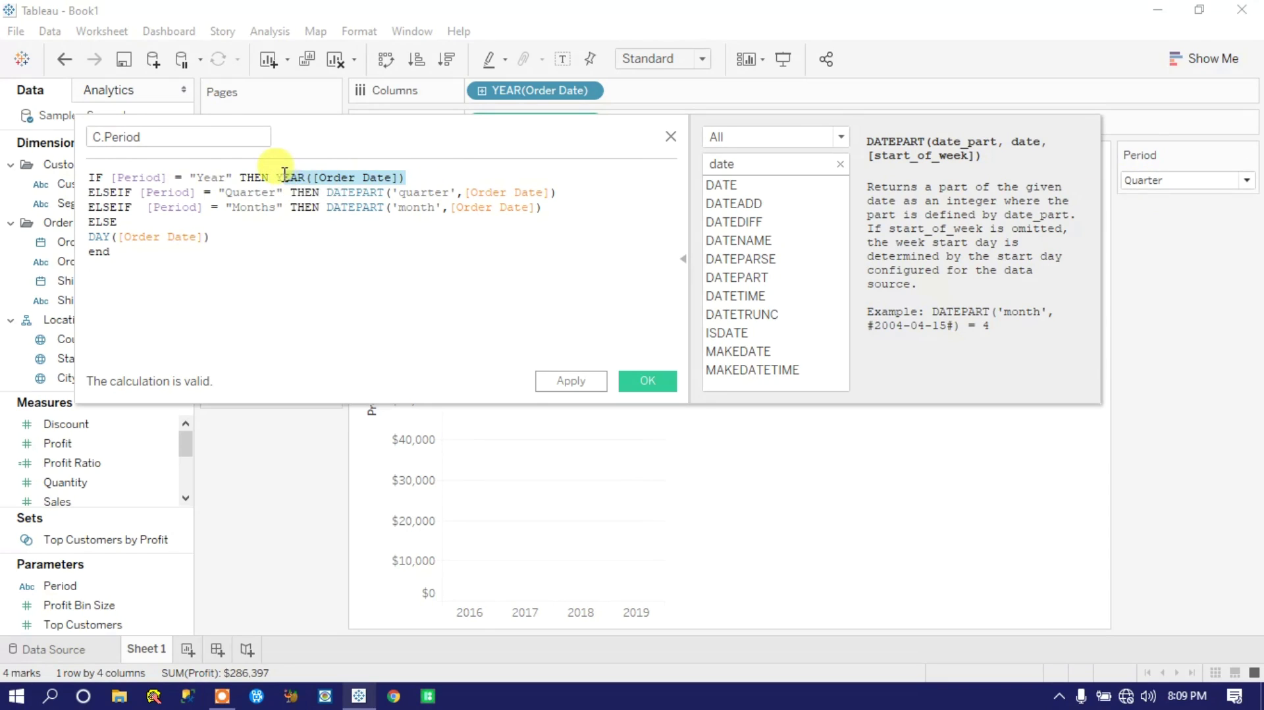
{"action": "left_click", "coordinate": [394, 249]}
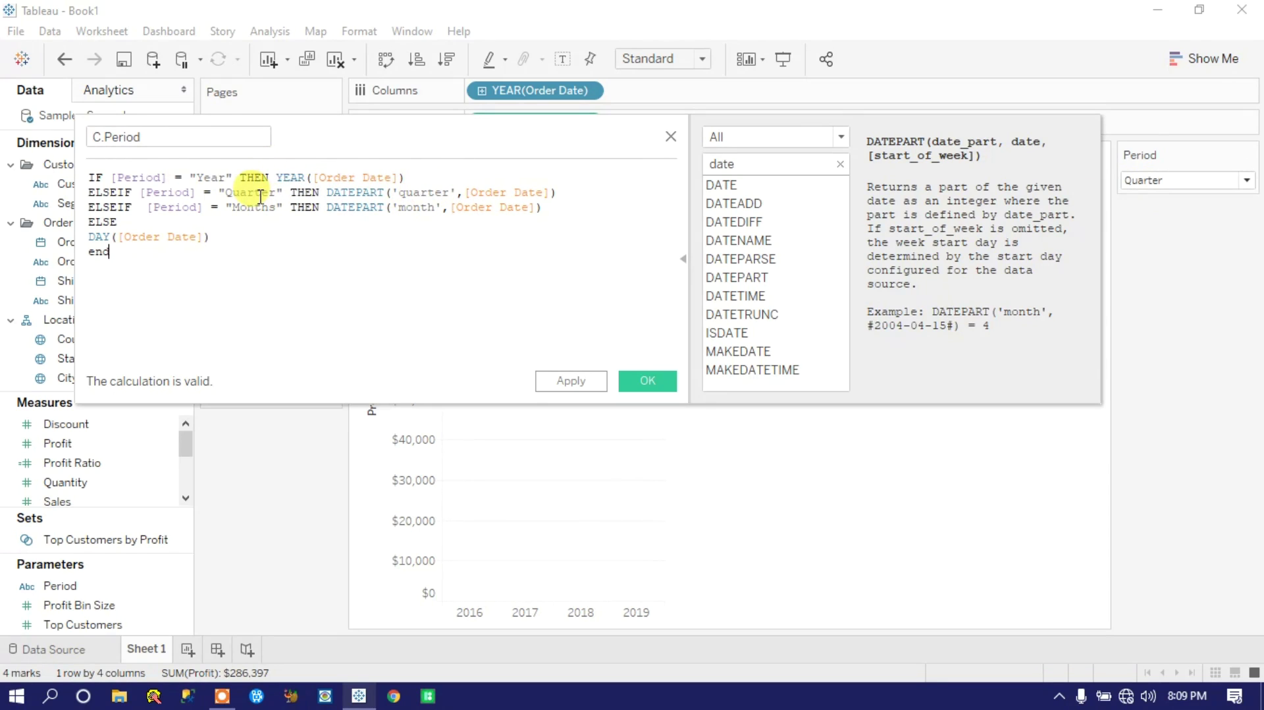
{"action": "left_click_drag", "start_coordinate": [558, 191], "coordinate": [323, 189]}
{"action": "left_click", "coordinate": [339, 261]}
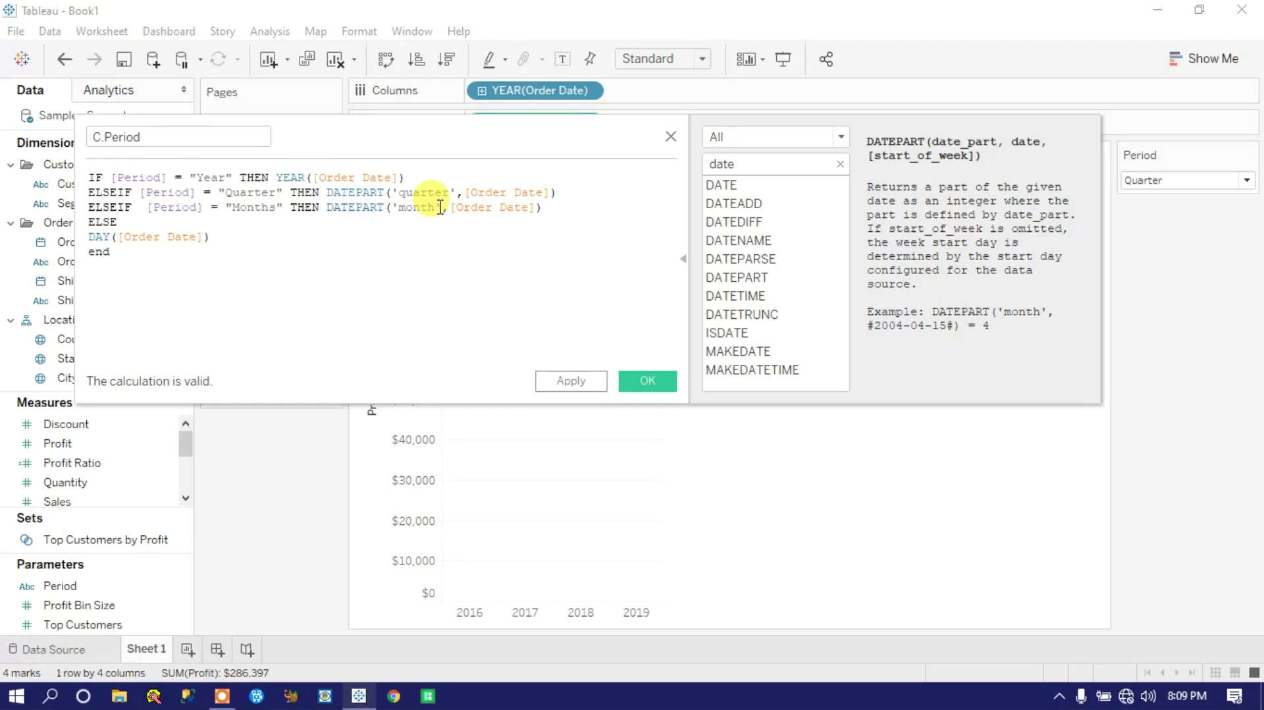
{"action": "left_click", "coordinate": [108, 252]}
Apply the formula and save the C.Period calculated field
{"action": "left_click", "coordinate": [570, 382]}
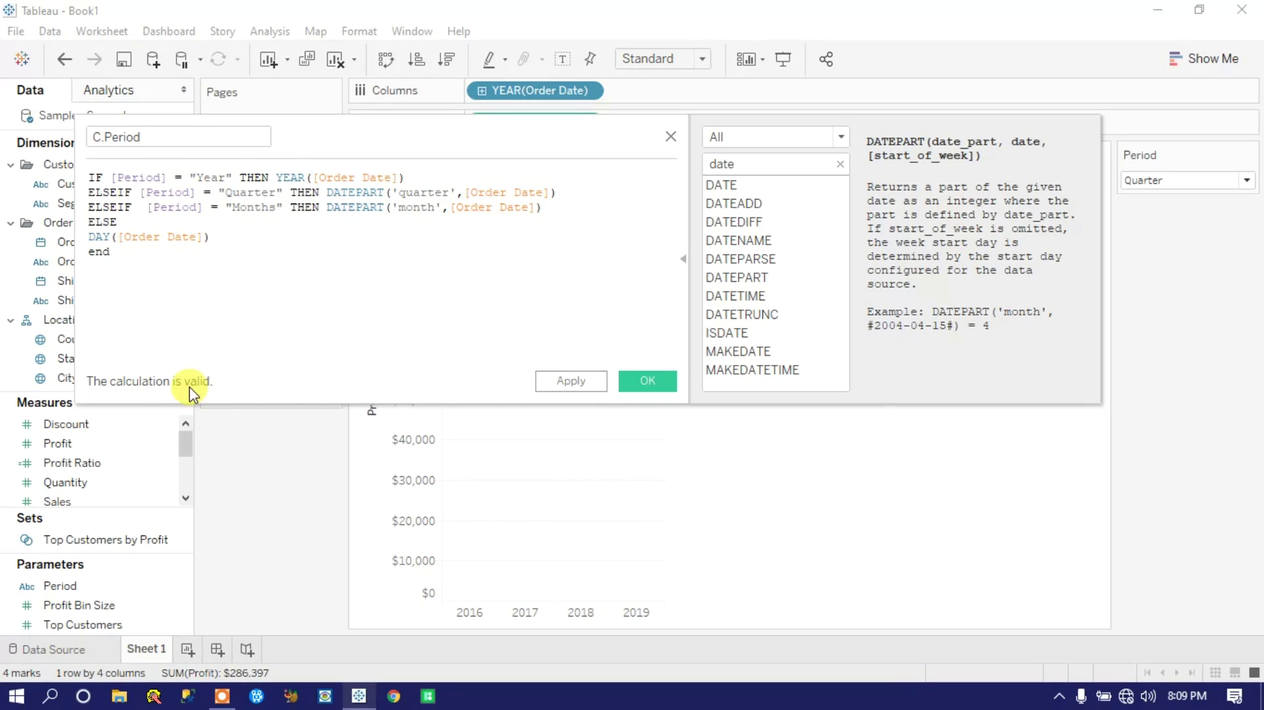
{"action": "left_click", "coordinate": [572, 382]}
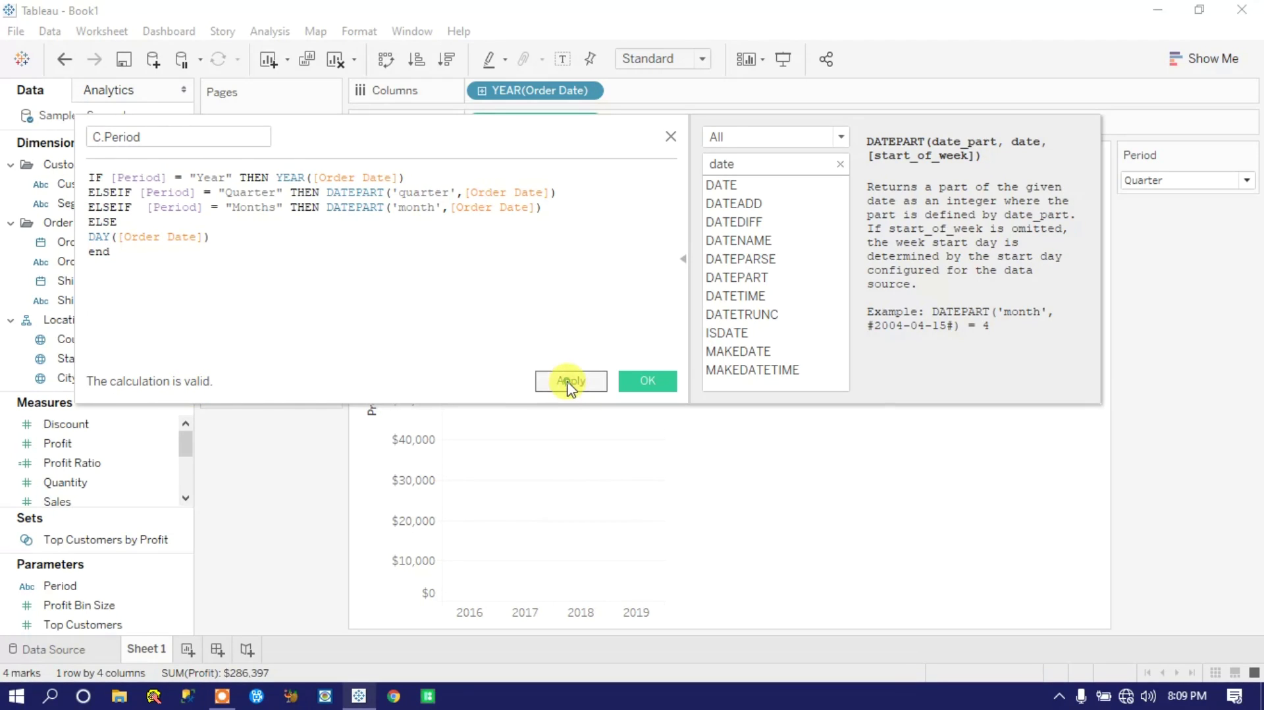
{"action": "left_click", "coordinate": [658, 381]}
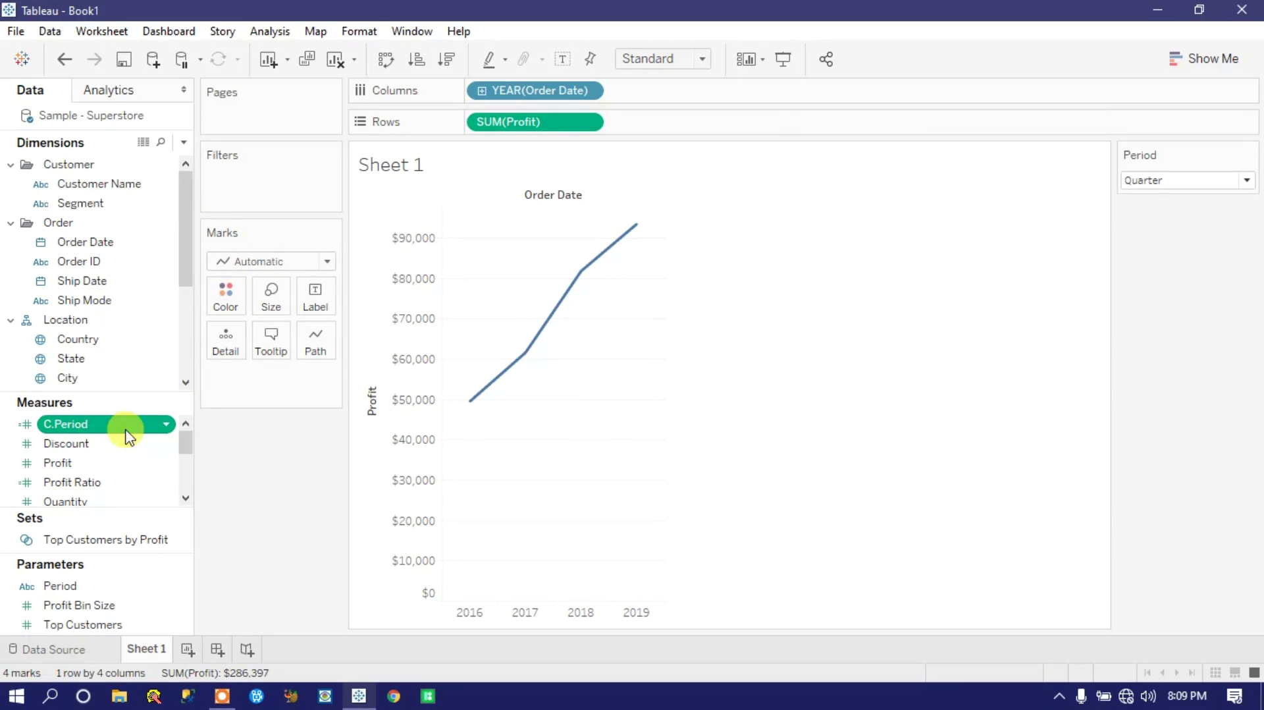
Reopen the C.Period calculated field for editing and review the results its Year, Quarter and Months branches return
{"action": "left_click", "coordinate": [170, 429]}
{"action": "left_click", "coordinate": [212, 116]}
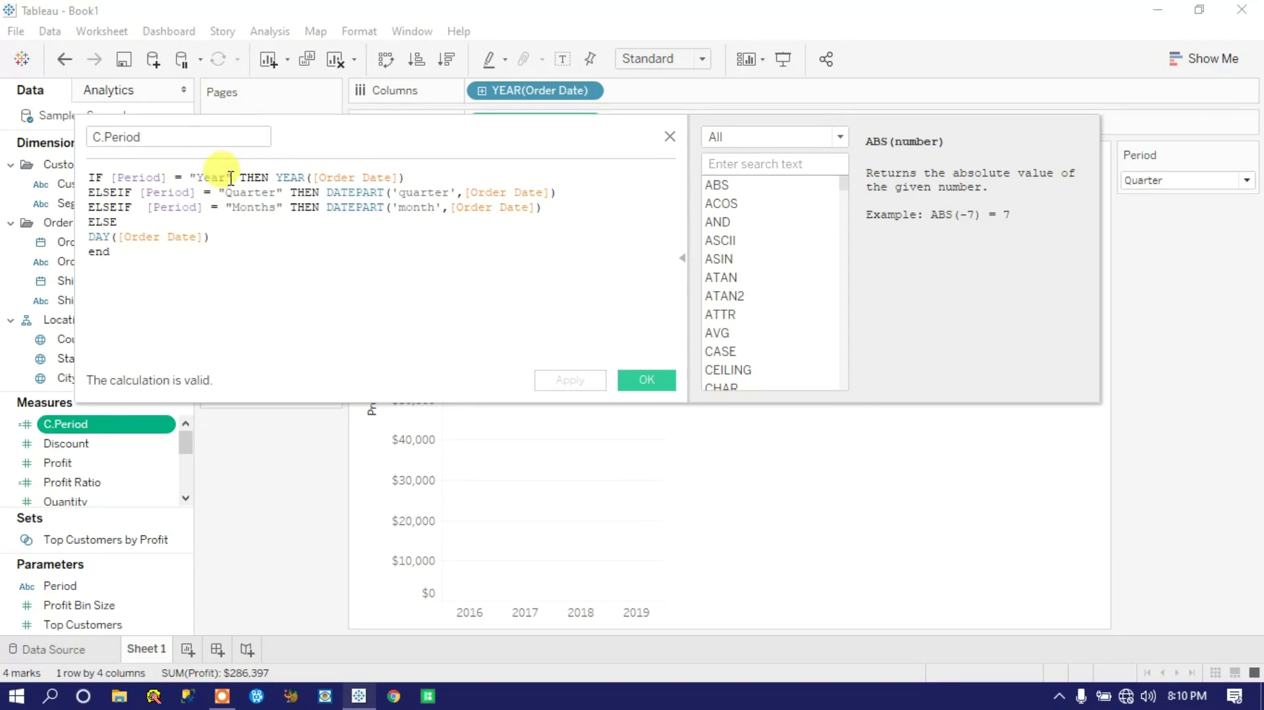
{"action": "left_click_drag", "start_coordinate": [407, 177], "coordinate": [275, 180]}
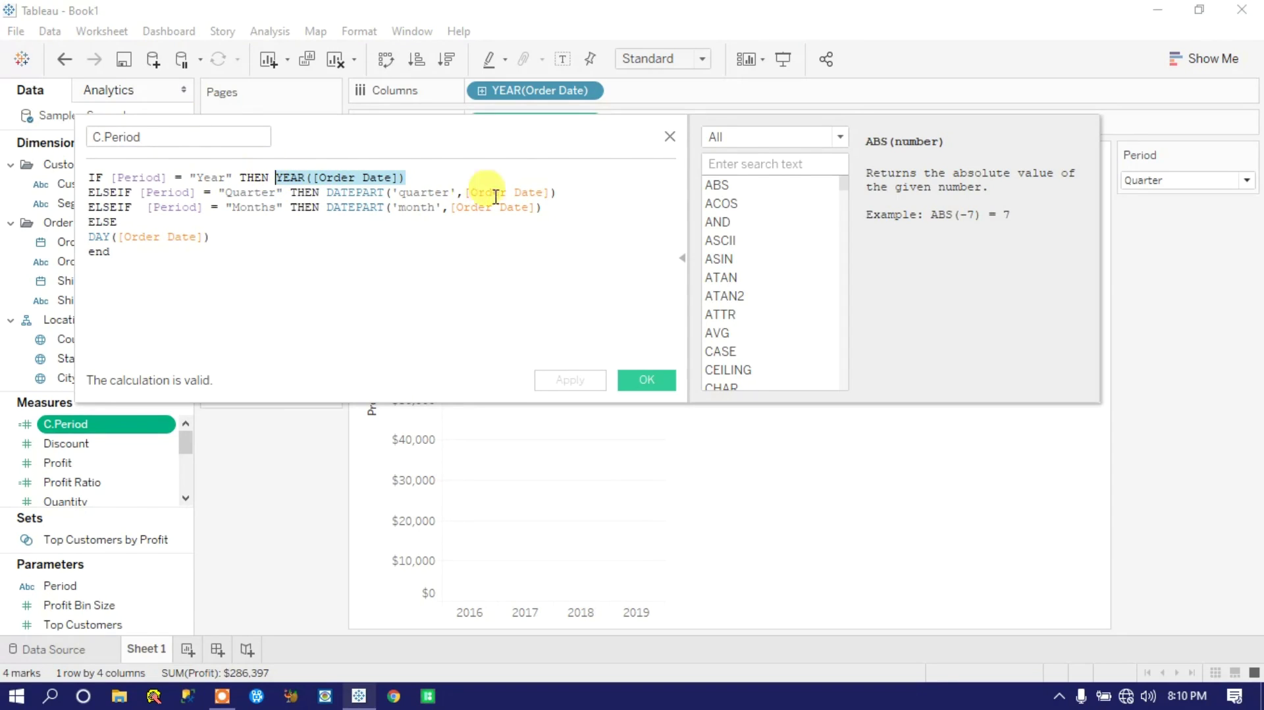
{"action": "left_click_drag", "start_coordinate": [565, 192], "coordinate": [294, 191]}
{"action": "left_click_drag", "start_coordinate": [380, 224], "coordinate": [328, 207]}
{"action": "left_click", "coordinate": [362, 275]}
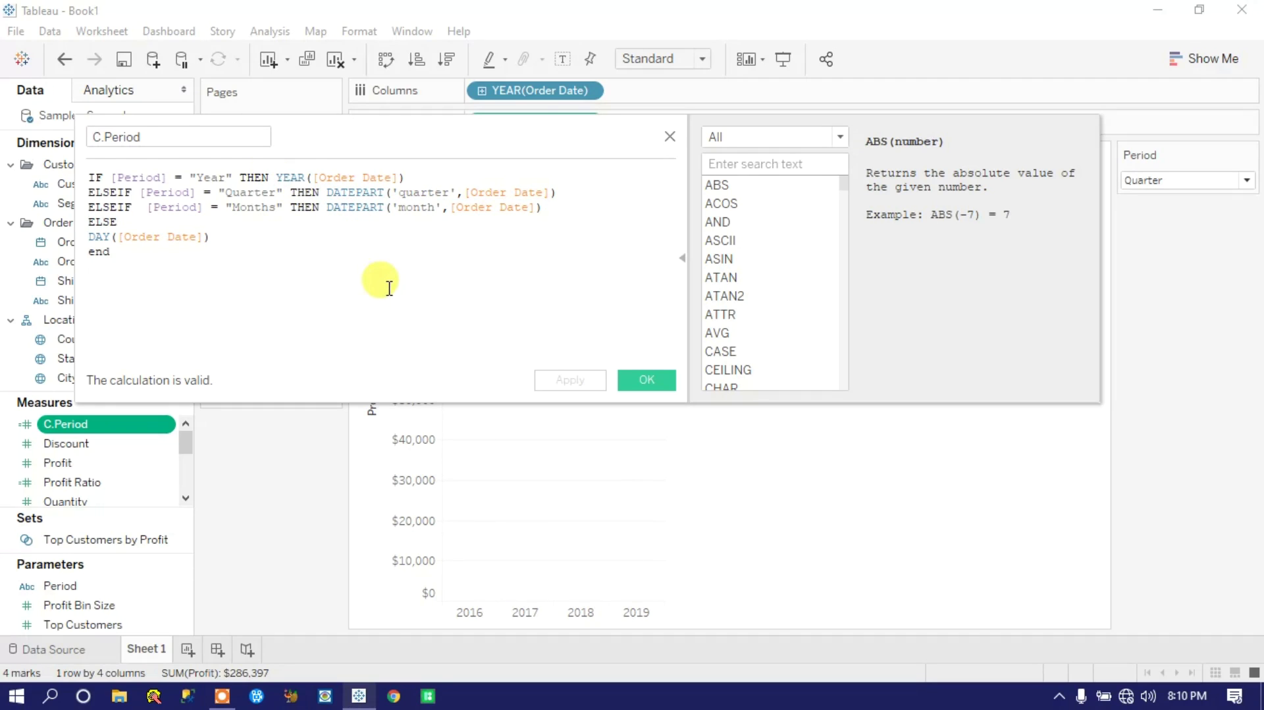
{"action": "left_click", "coordinate": [283, 177]}
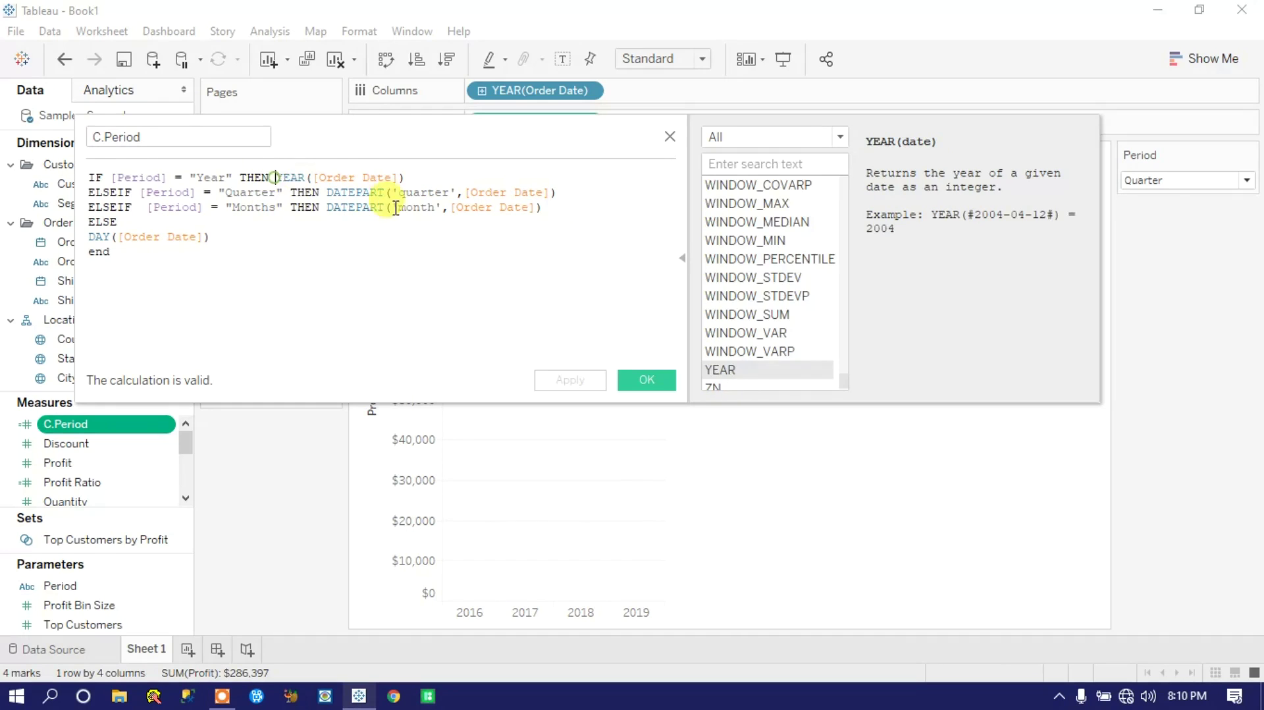
Search the function reference for str and read the description of STR
{"action": "left_click", "coordinate": [722, 163]}
{"action": "type", "text": "syn"}
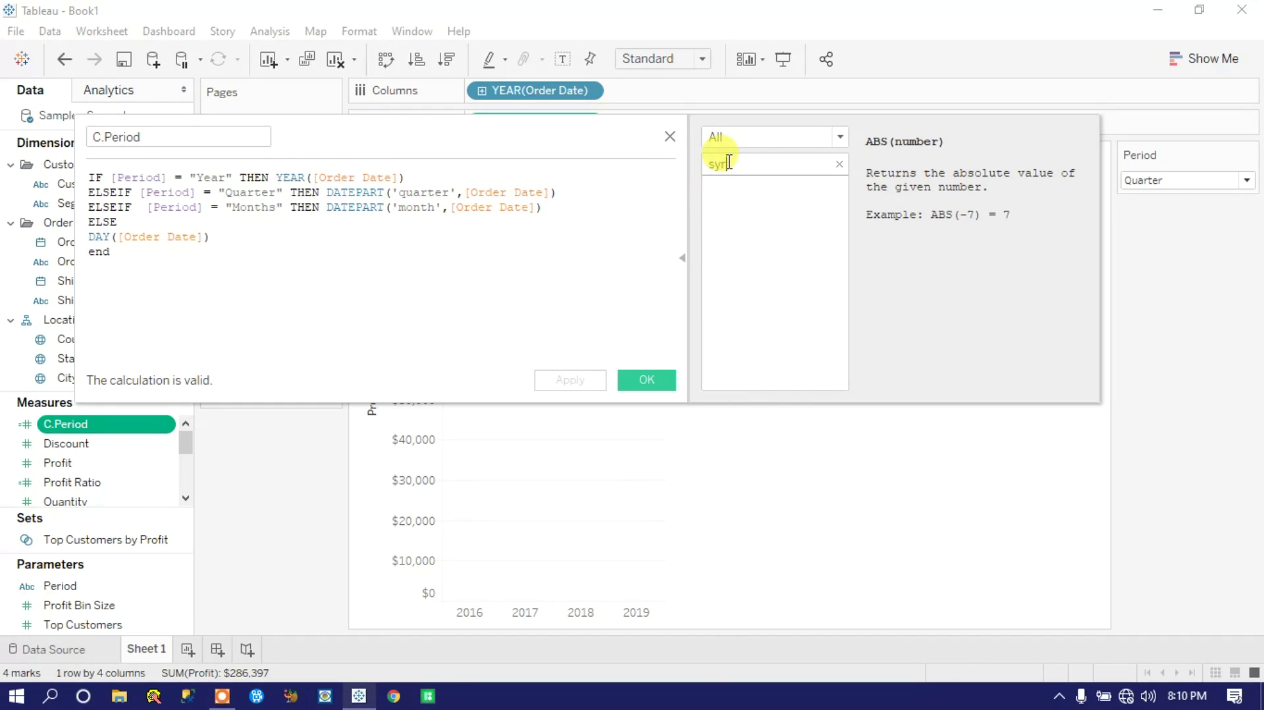
{"action": "key", "text": "BackSpace"}
{"action": "key", "text": "BackSpace"}
{"action": "type", "text": "tr"}
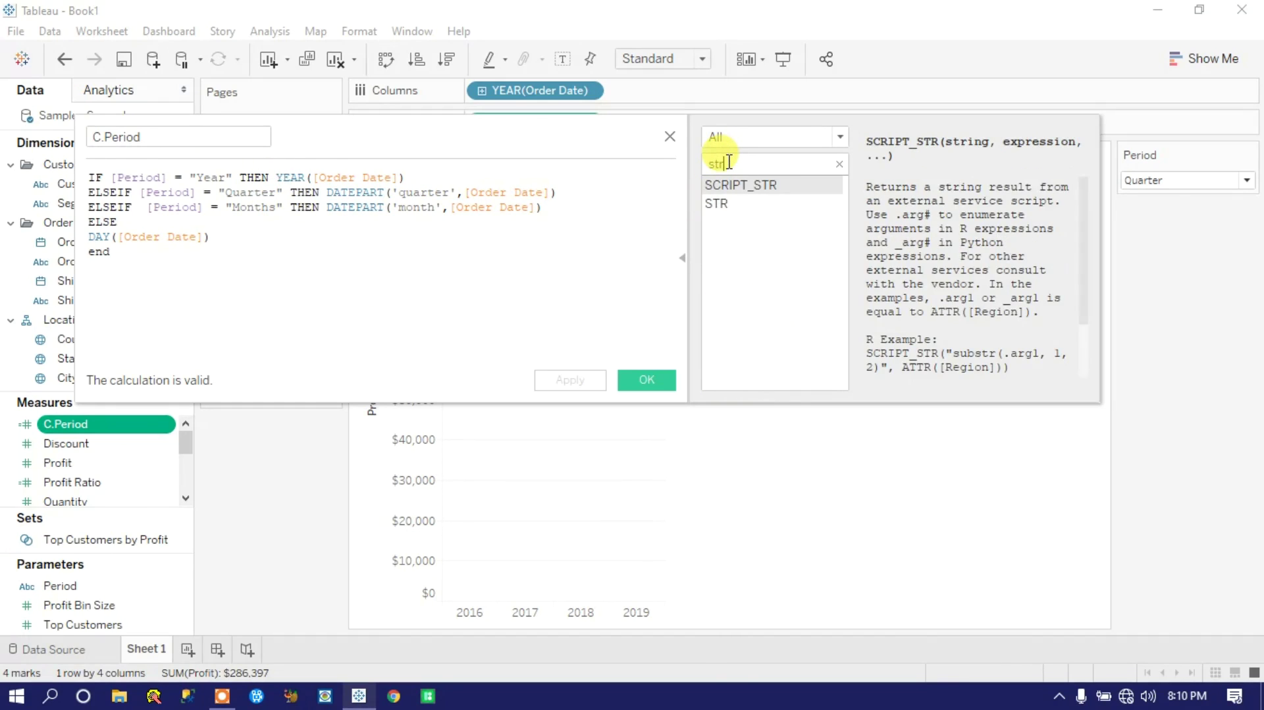
{"action": "left_click", "coordinate": [713, 206]}
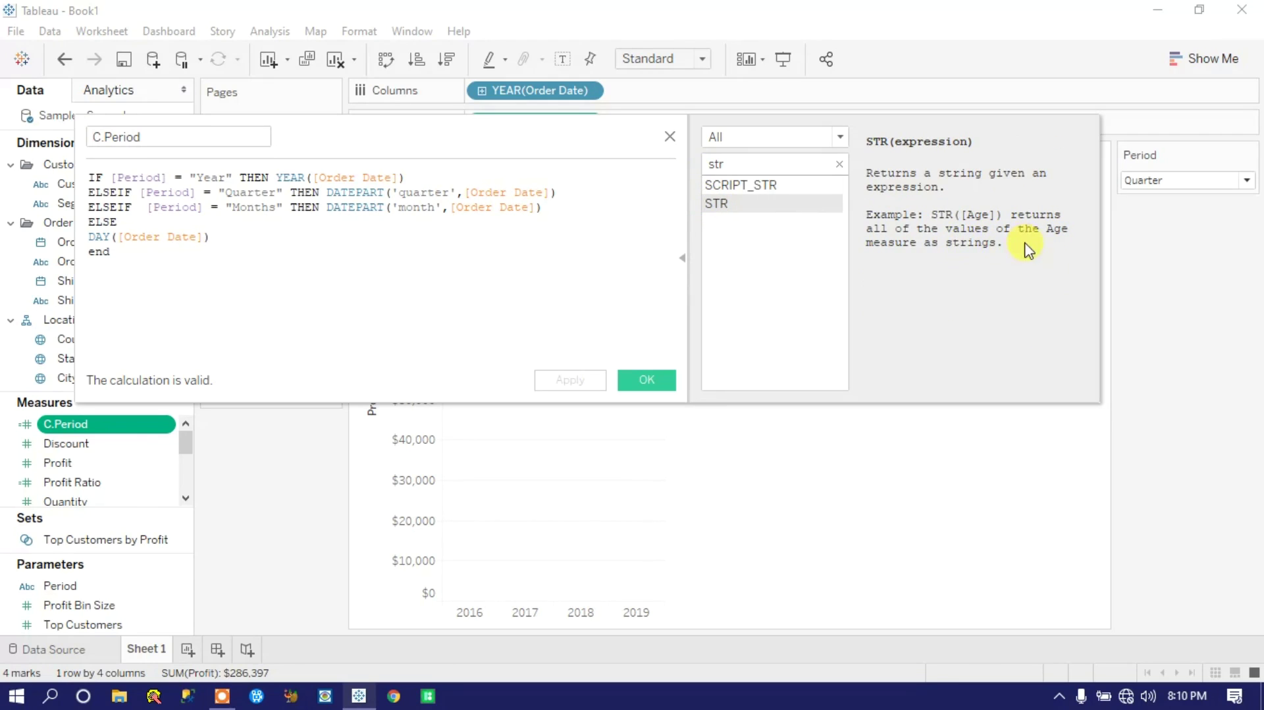
Wrap the Year branch's result in a string conversion: str(YEAR([Order Date]))
{"action": "left_click", "coordinate": [277, 181]}
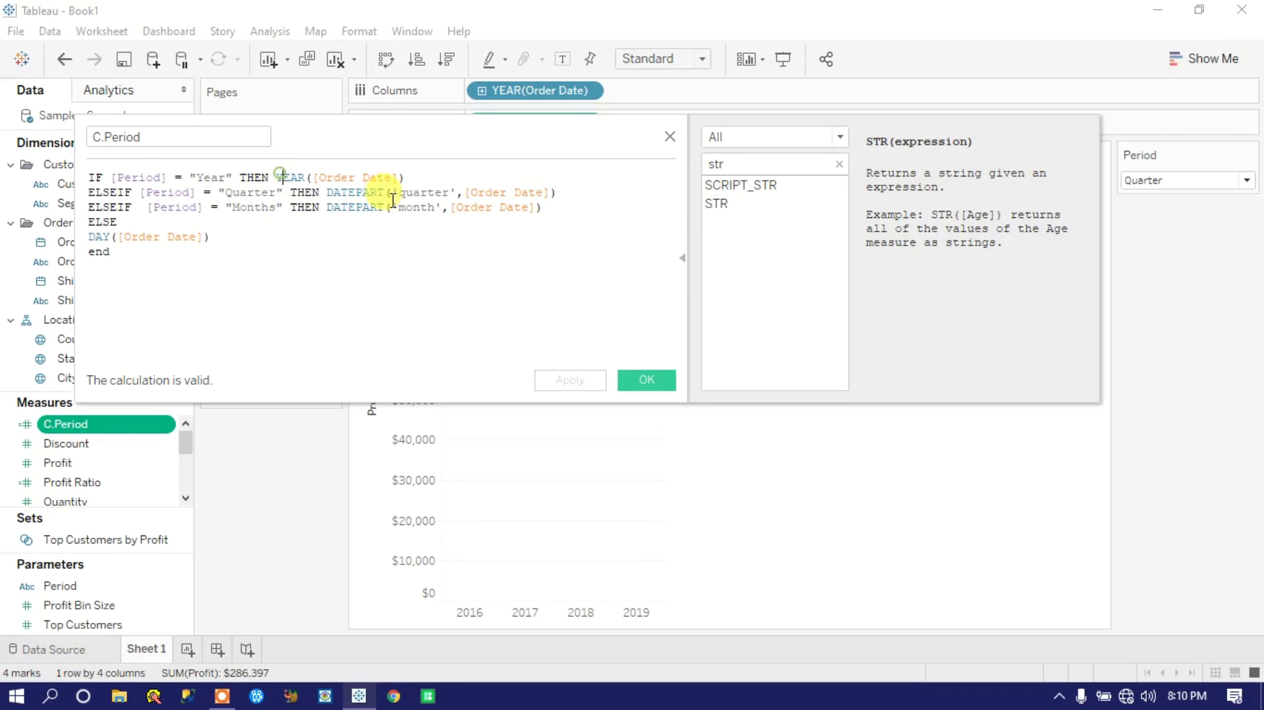
{"action": "type", "text": "str"}
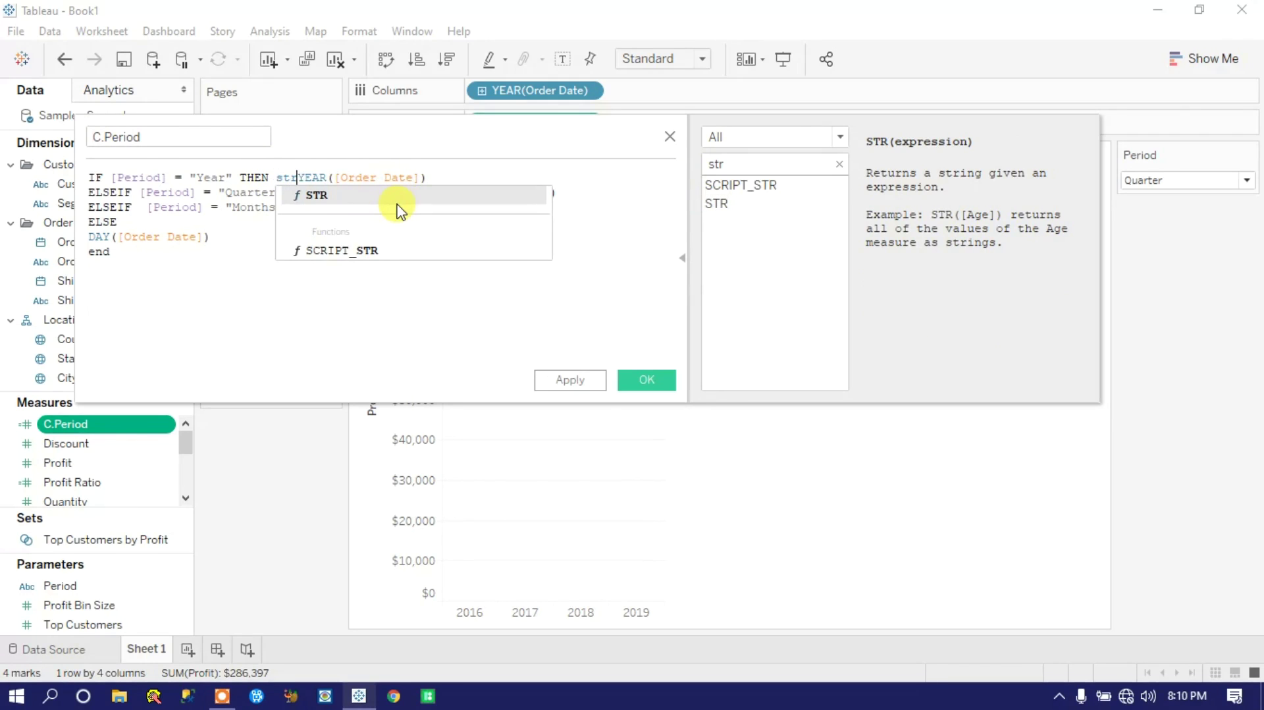
{"action": "type", "text": "("}
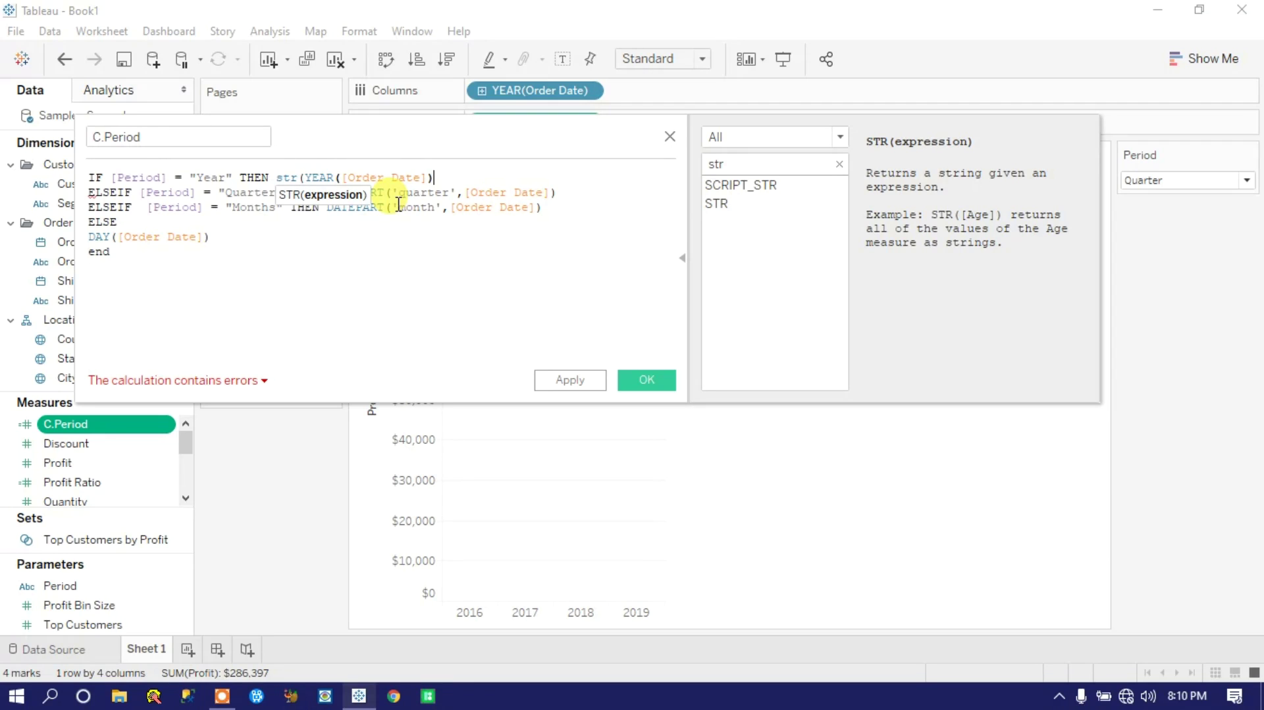
{"action": "type", "text": ")"}
{"action": "left_click", "coordinate": [441, 293]}
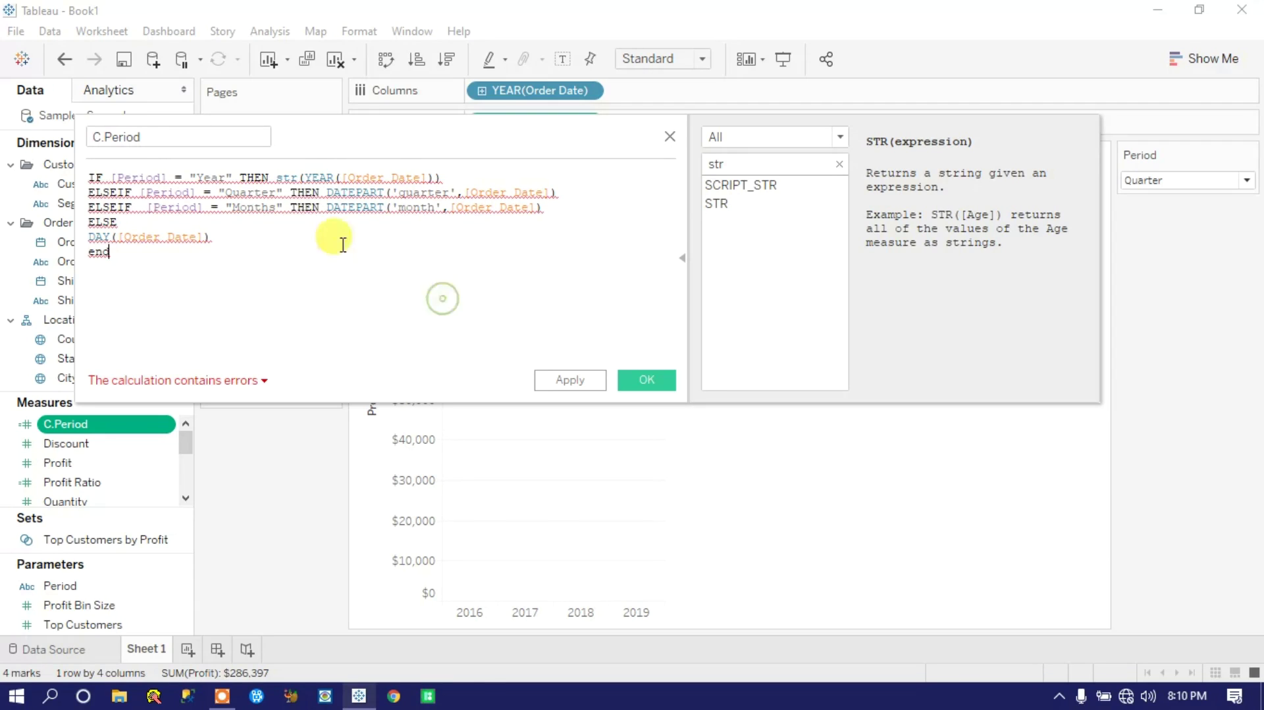
Convert the Quarter branch's result to a string with str(DATEPART('quarter',[Order Date]))
{"action": "left_click", "coordinate": [327, 191]}
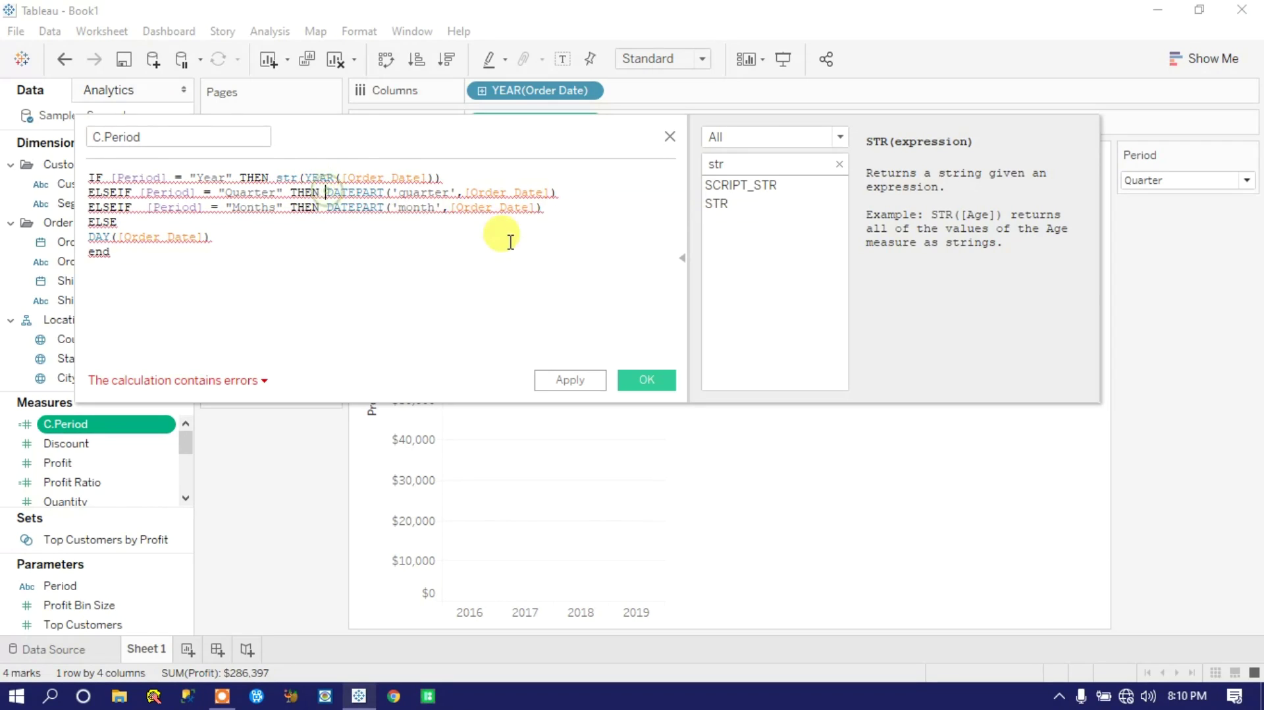
{"action": "type", "text": "str("}
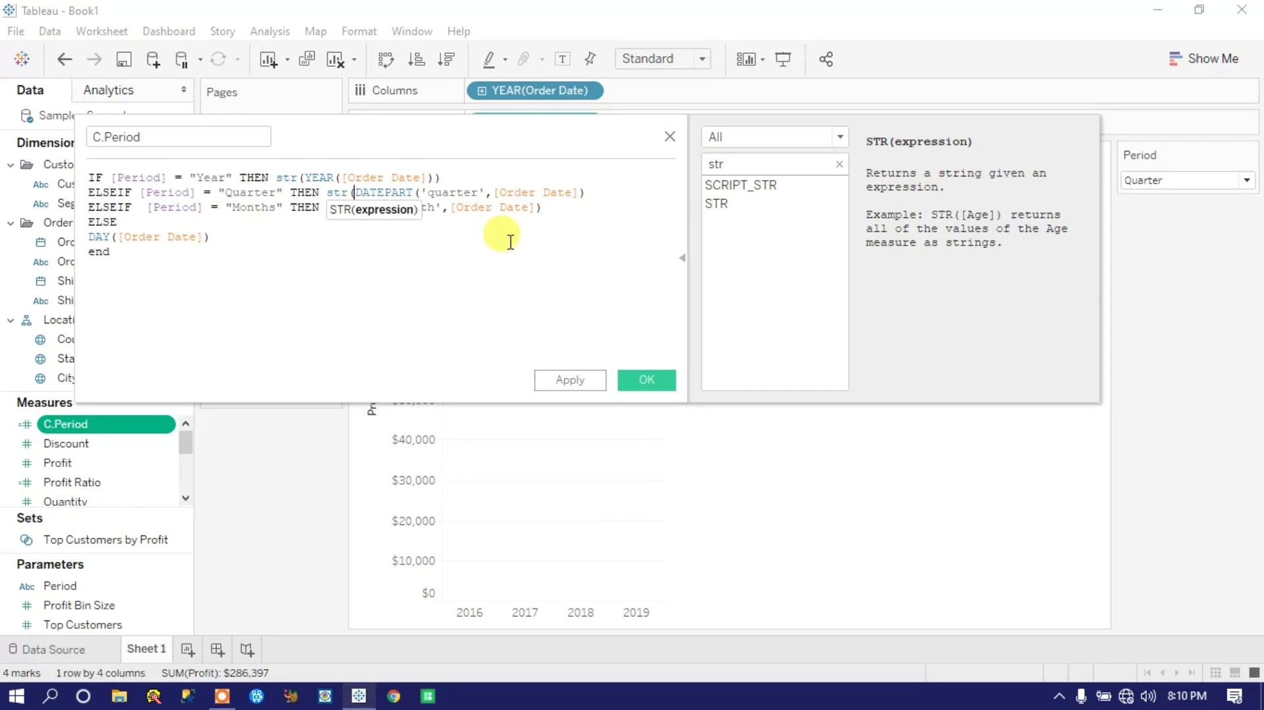
{"action": "key", "text": "End"}
{"action": "type", "text": ")"}
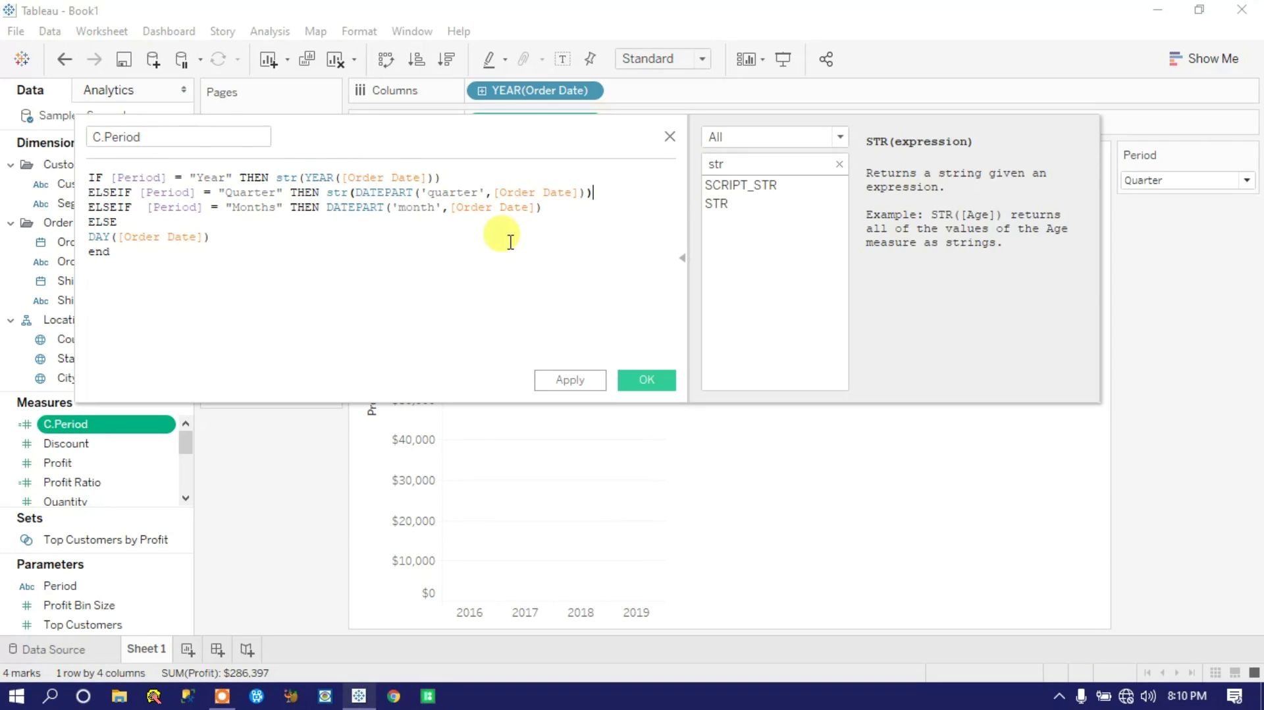
Convert the Months branch's result to a string with str(DATEPART('month',[Order Date]))
{"action": "left_click", "coordinate": [327, 208]}
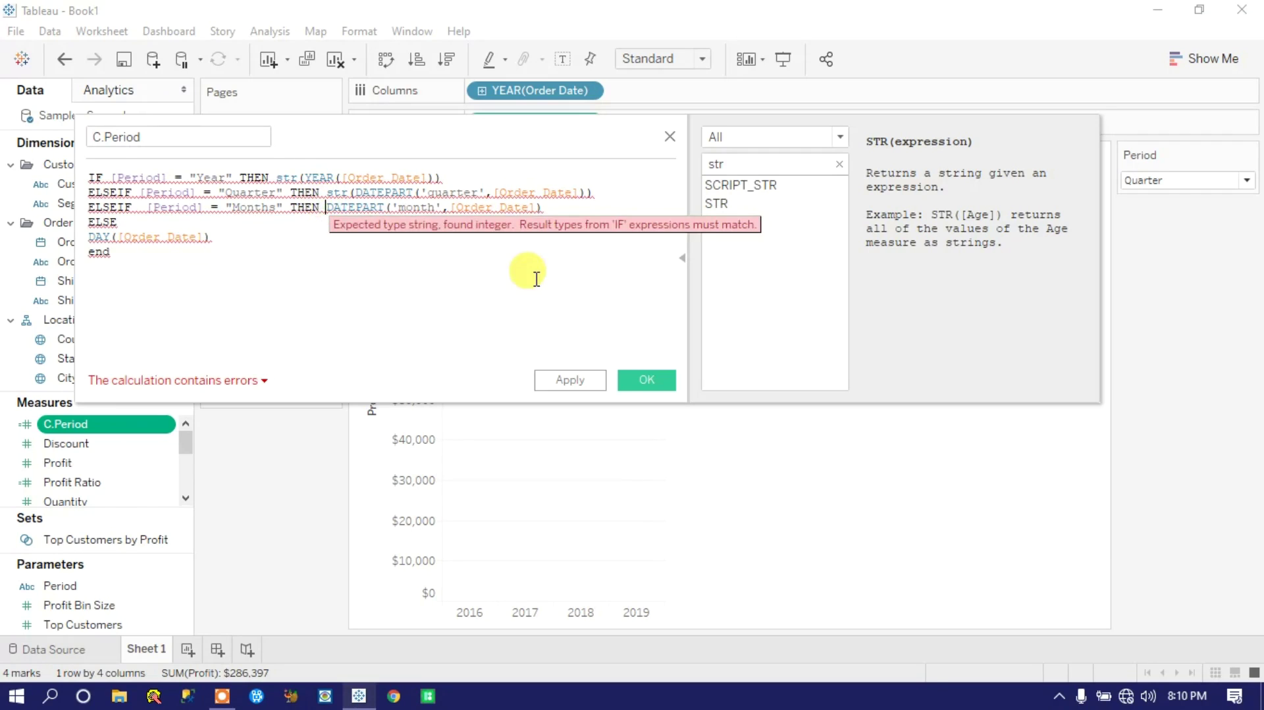
{"action": "type", "text": "str("}
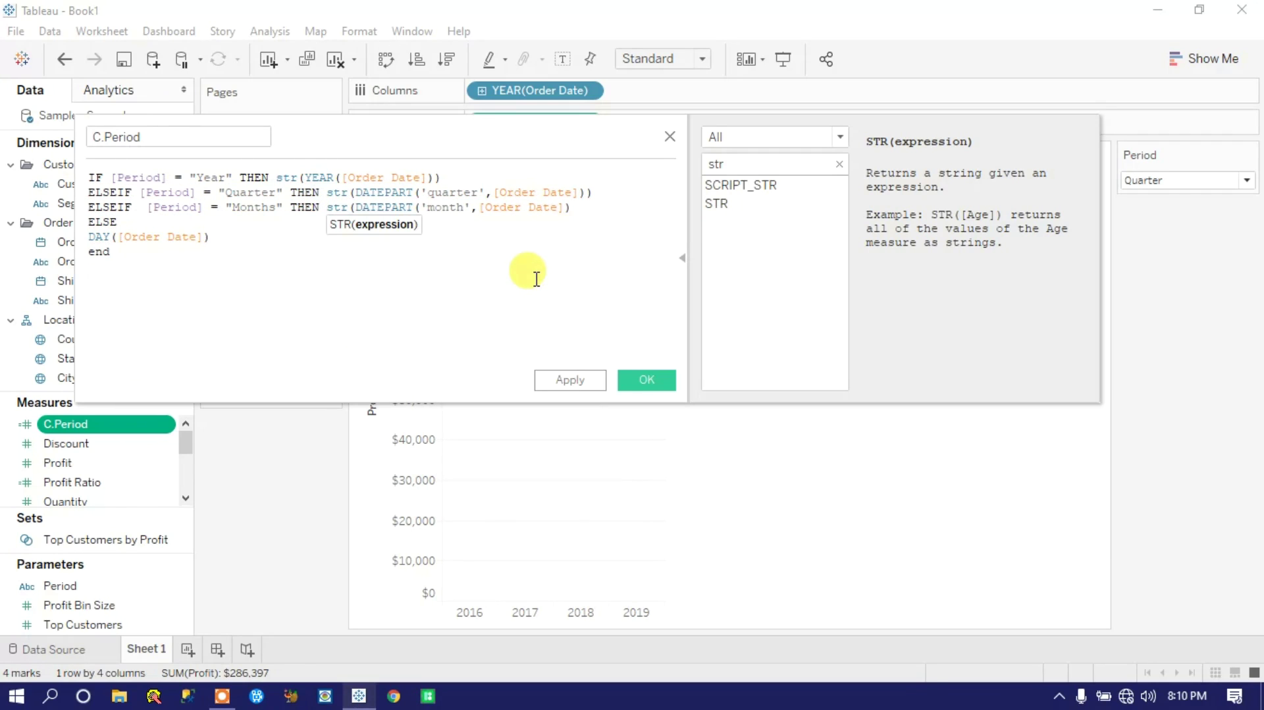
{"action": "key", "text": "End"}
{"action": "type", "text": ")"}
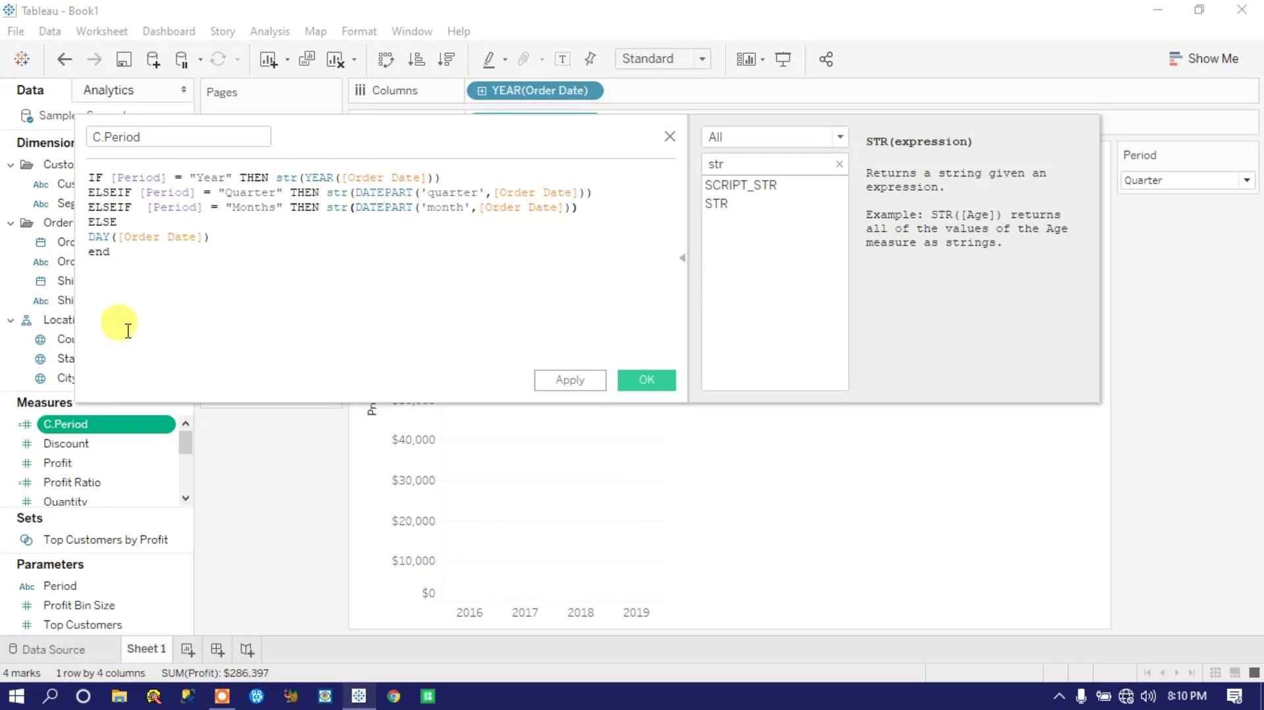
Convert the ELSE branch's result to str(DAY([Order Date])), then apply and save the C.Period calculation
{"action": "left_click", "coordinate": [89, 236]}
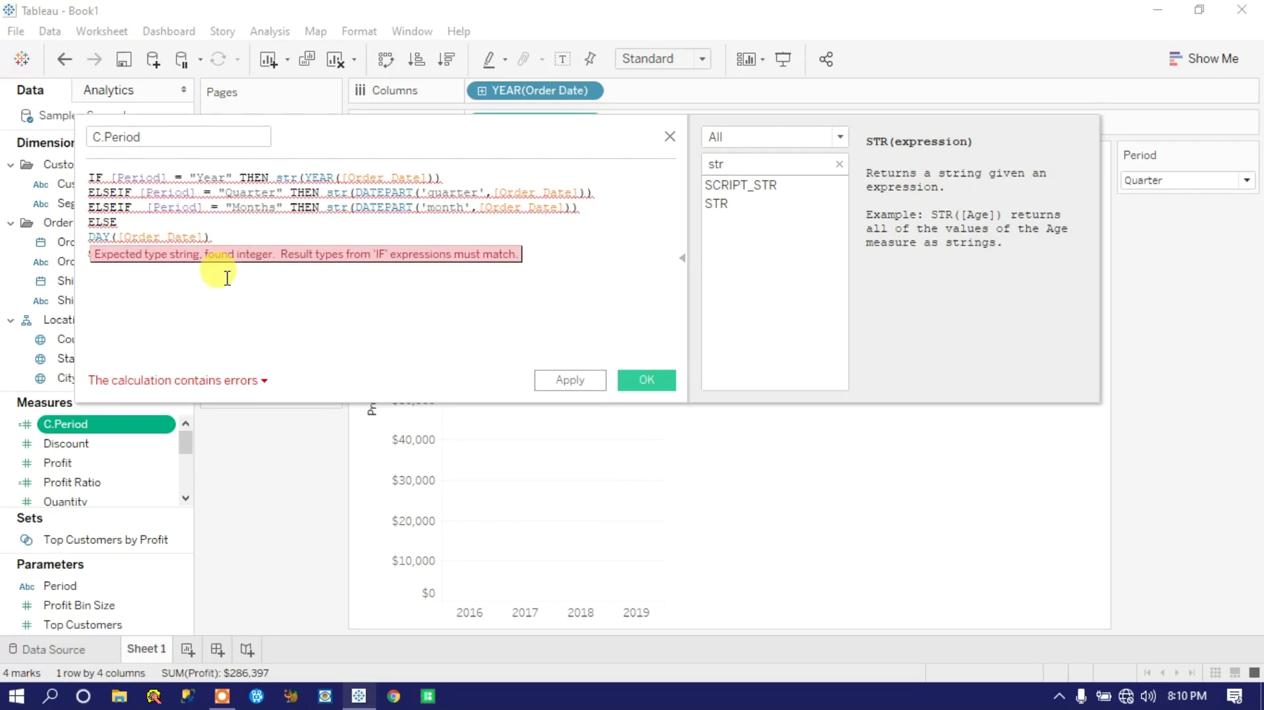
{"action": "type", "text": "str"}
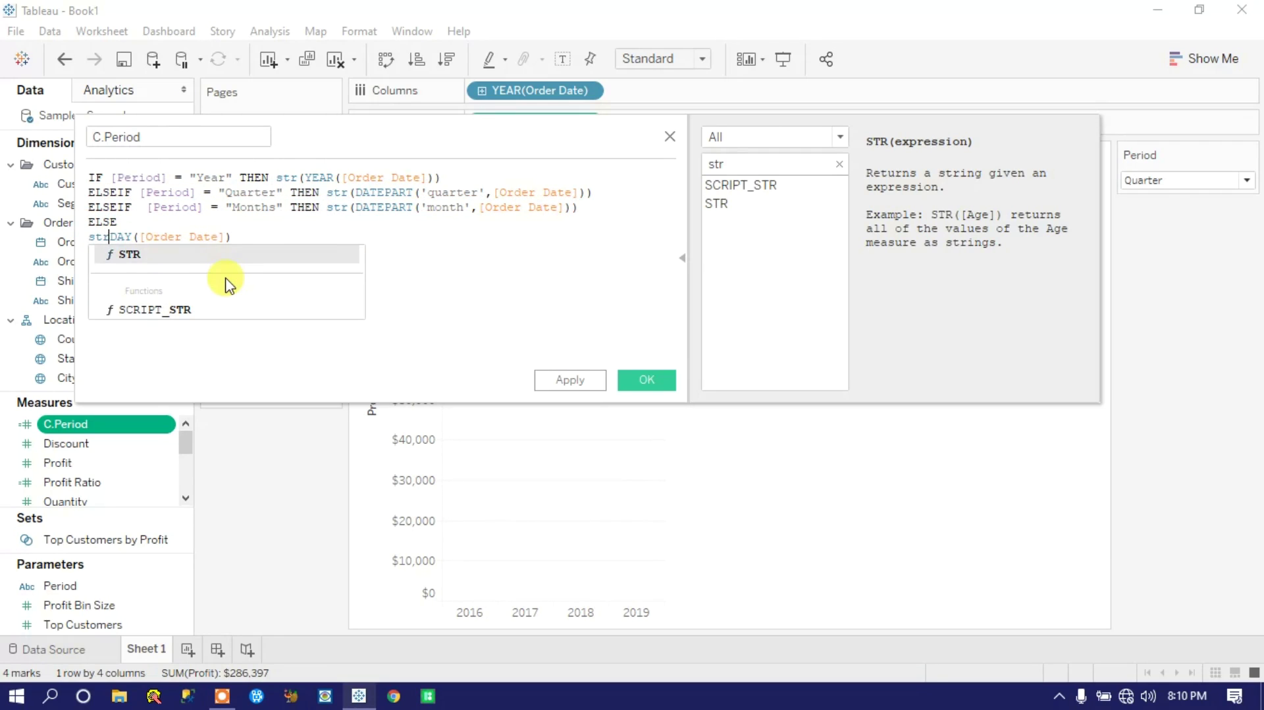
{"action": "type", "text": "("}
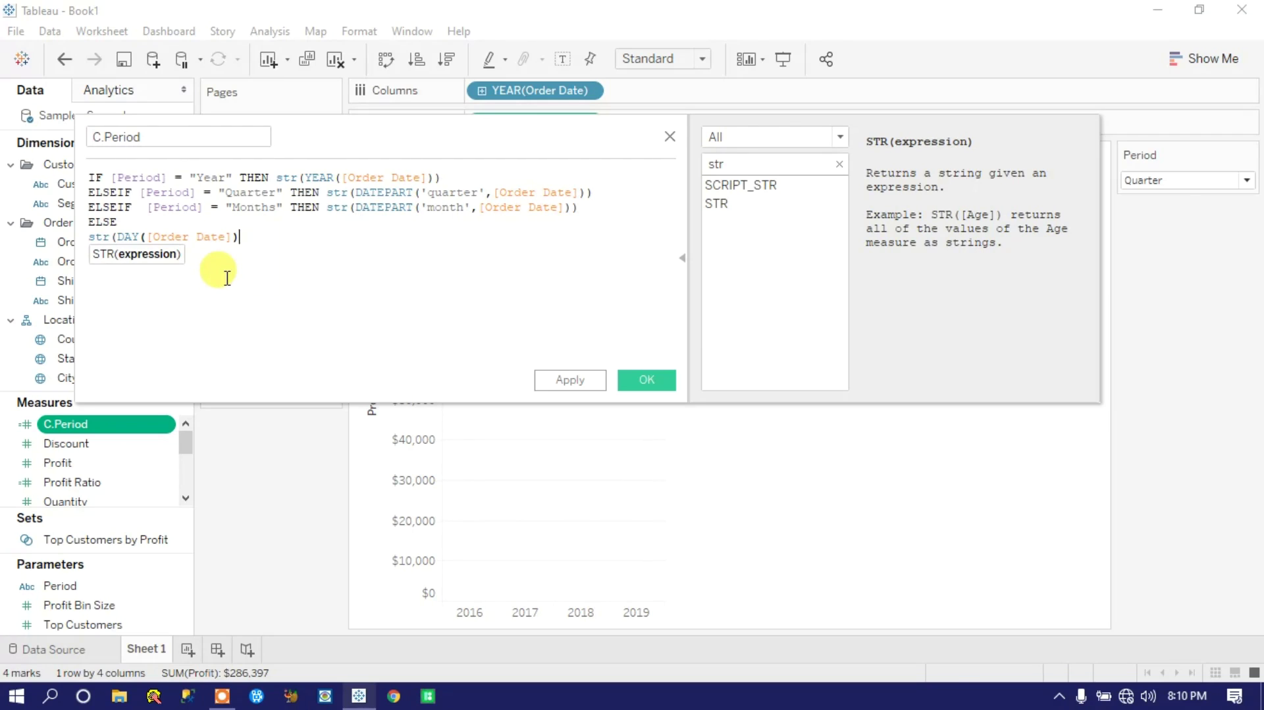
{"action": "type", "text": ")"}
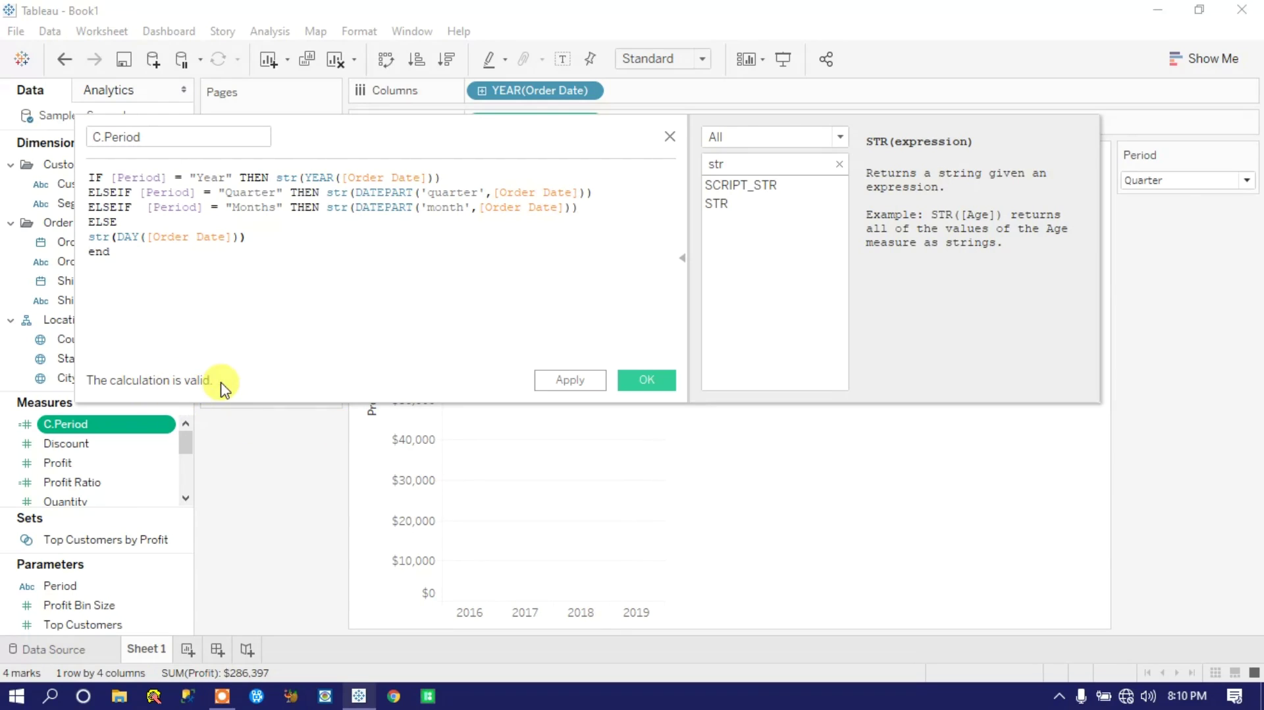
{"action": "left_click", "coordinate": [572, 384]}
{"action": "left_click", "coordinate": [642, 380]}
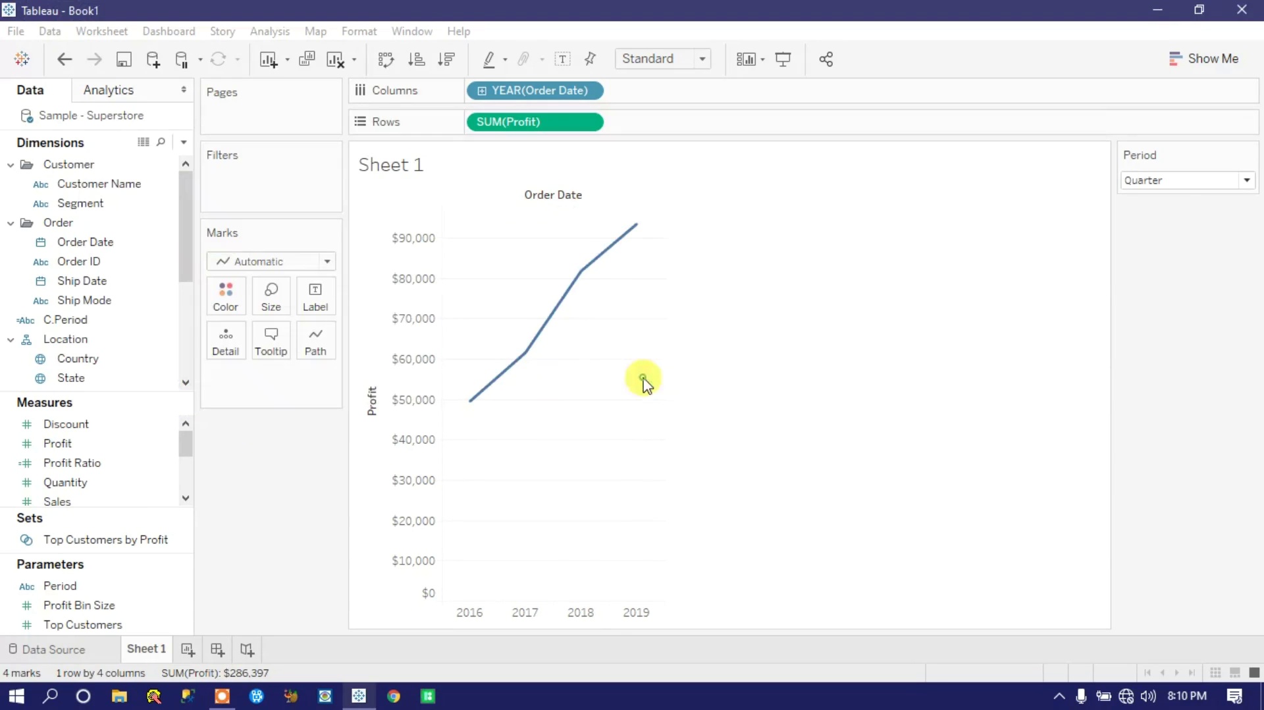
Replace YEAR(Order Date) on Columns with the C.Period field and set the chart's mark type to Line
{"action": "left_click_drag", "start_coordinate": [541, 96], "coordinate": [568, 21]}
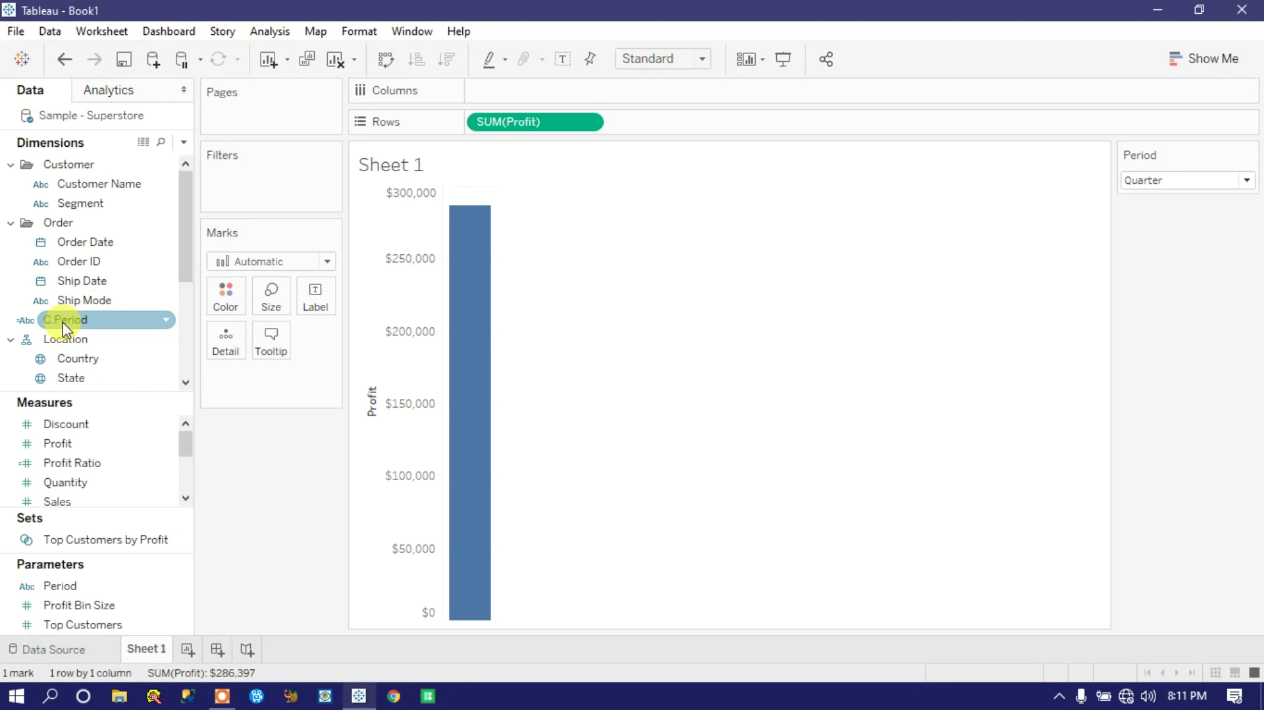
{"action": "left_click_drag", "start_coordinate": [64, 327], "coordinate": [497, 99]}
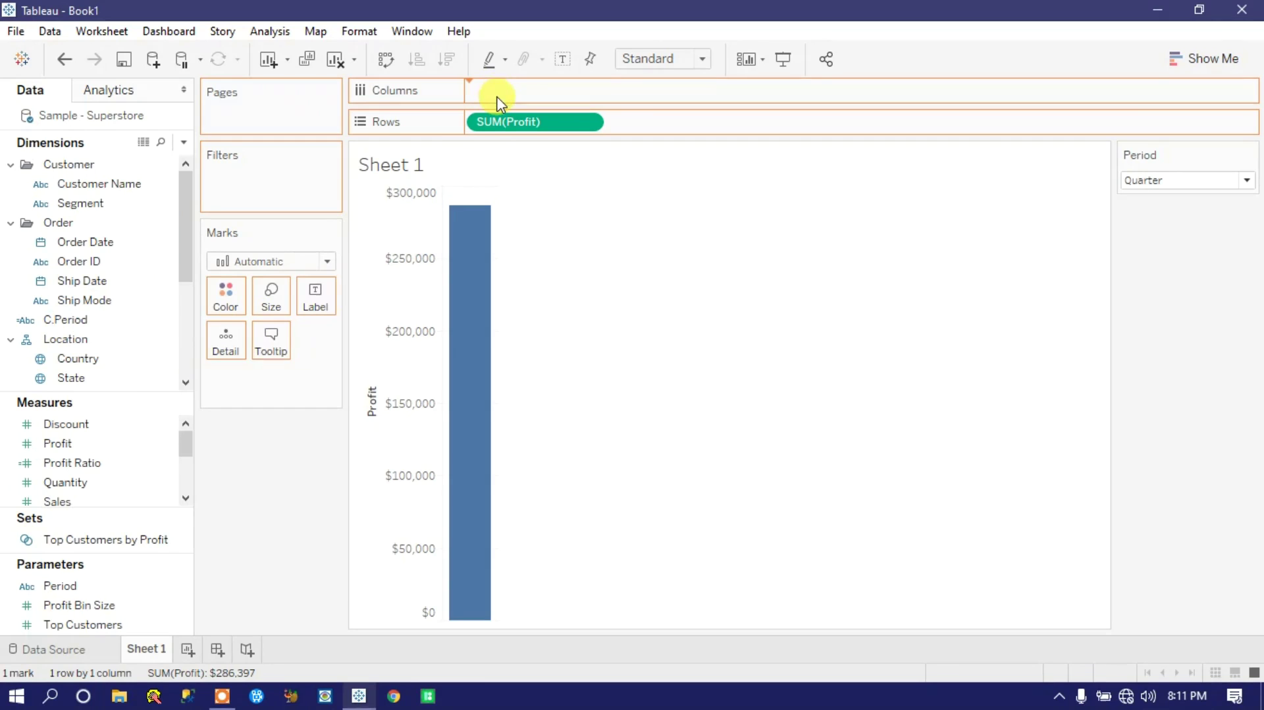
{"action": "left_click", "coordinate": [1158, 185]}
{"action": "left_click", "coordinate": [982, 319]}
{"action": "left_click", "coordinate": [263, 261]}
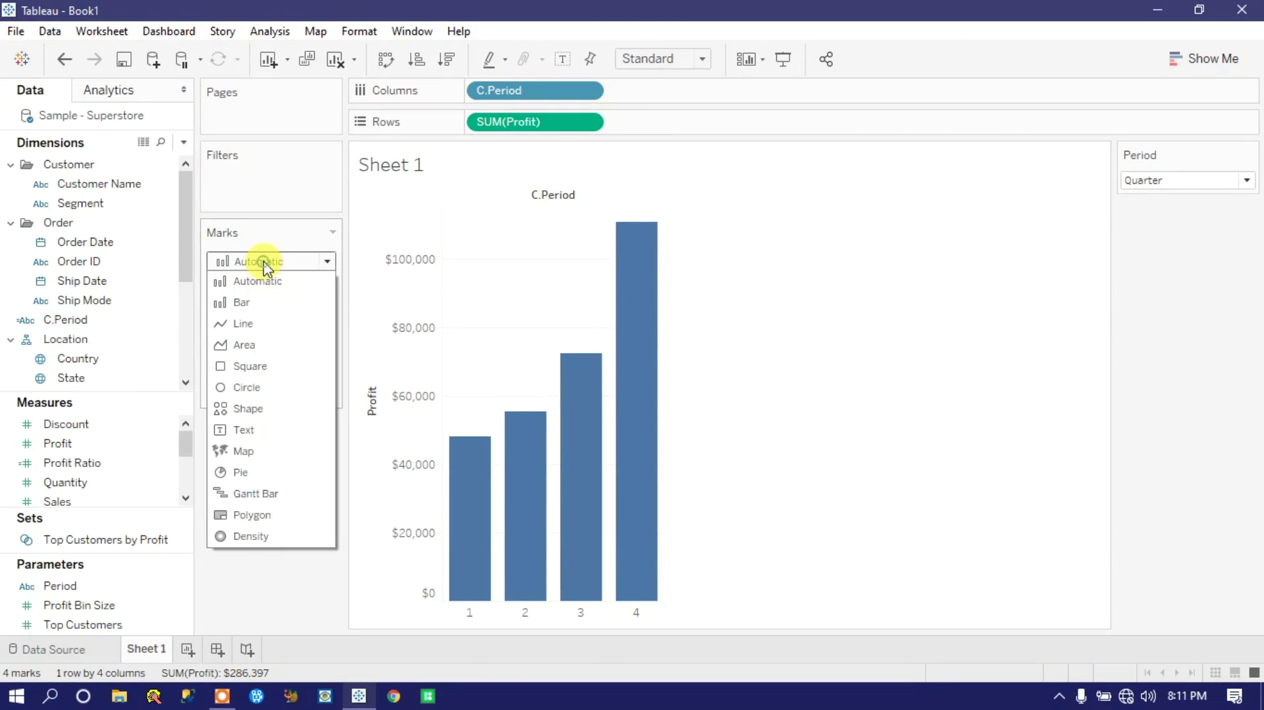
{"action": "left_click", "coordinate": [245, 323]}
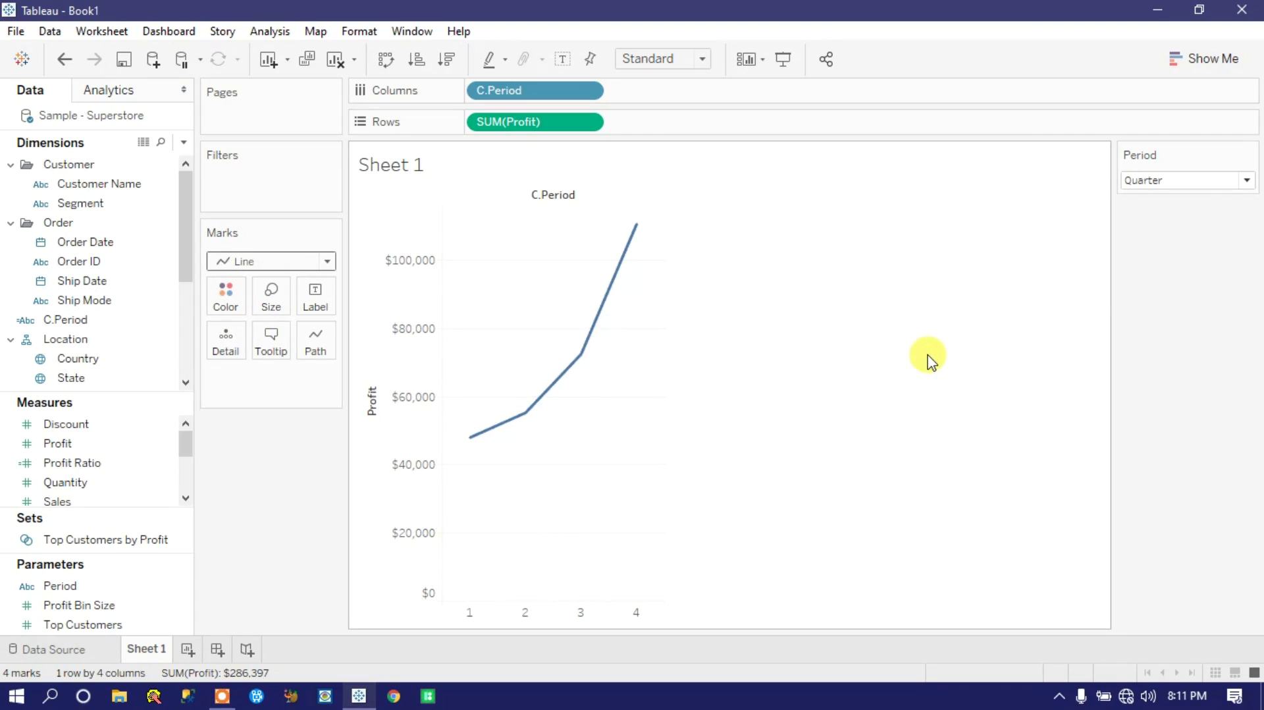
Switch the Period parameter to Year and then to Quarter, inspecting points on the profit line for each
{"action": "left_click", "coordinate": [1176, 180]}
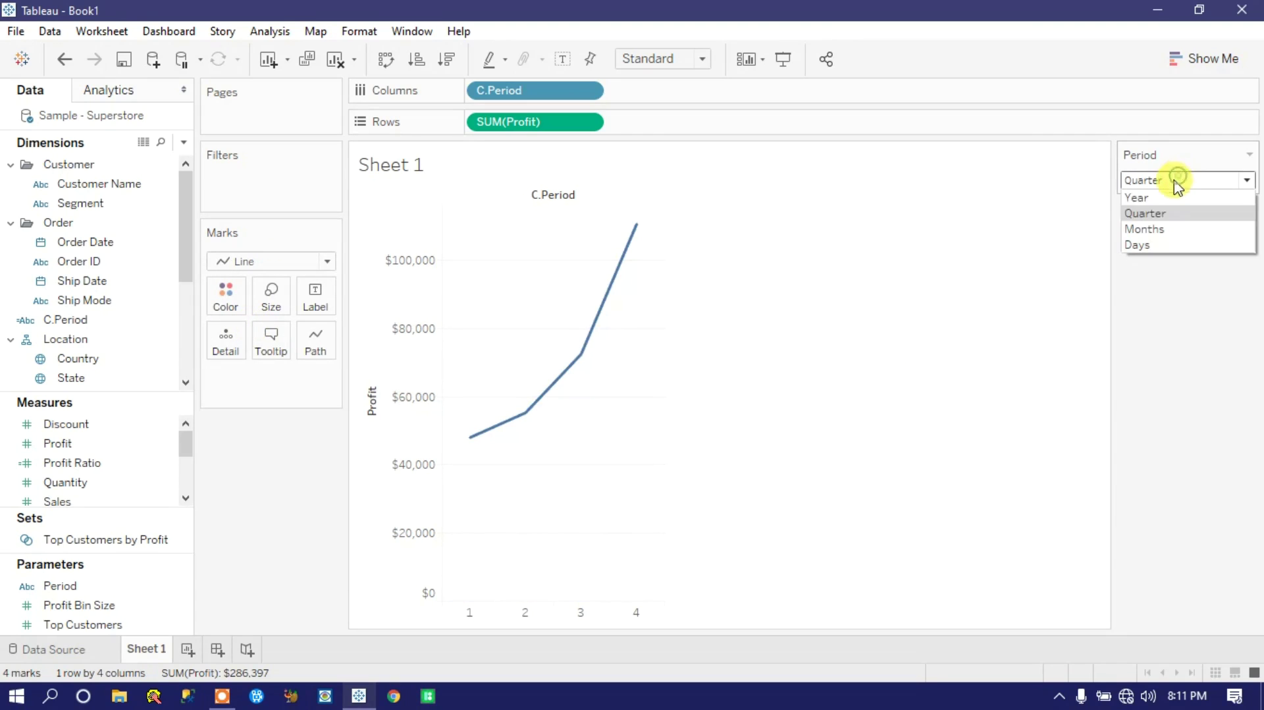
{"action": "left_click", "coordinate": [1146, 197]}
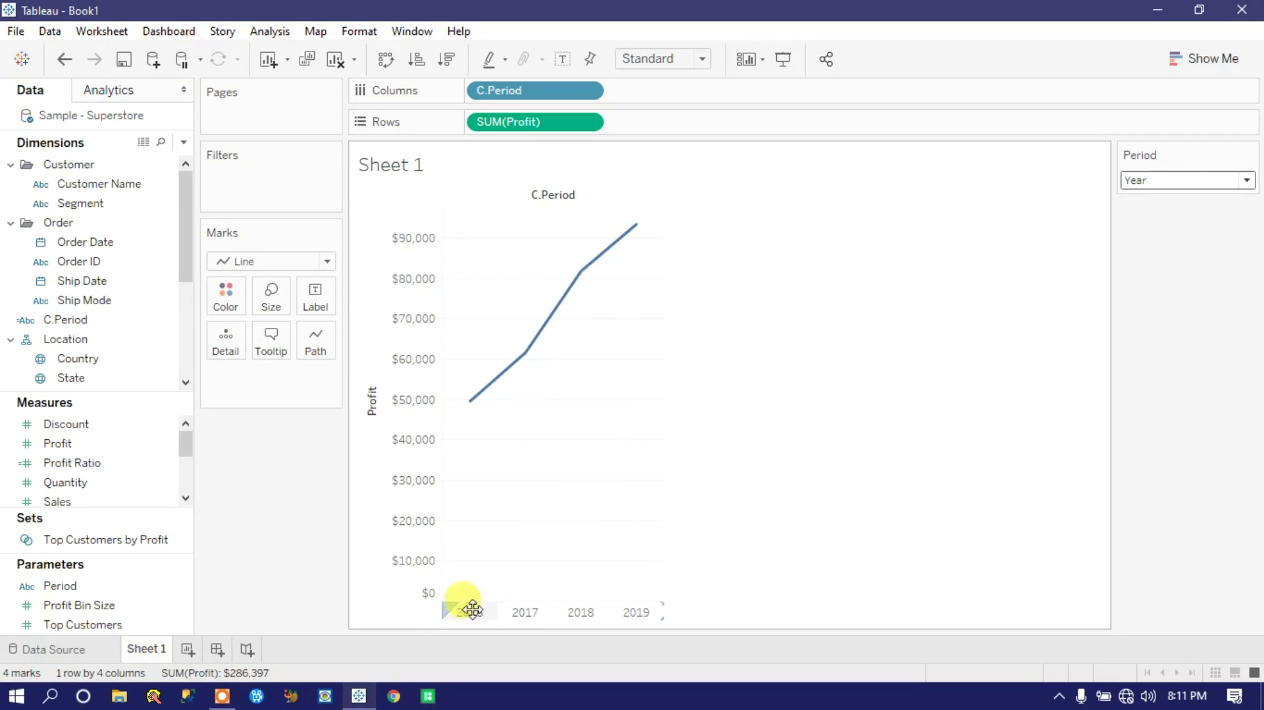
{"action": "mouse_move", "coordinate": [551, 335]}
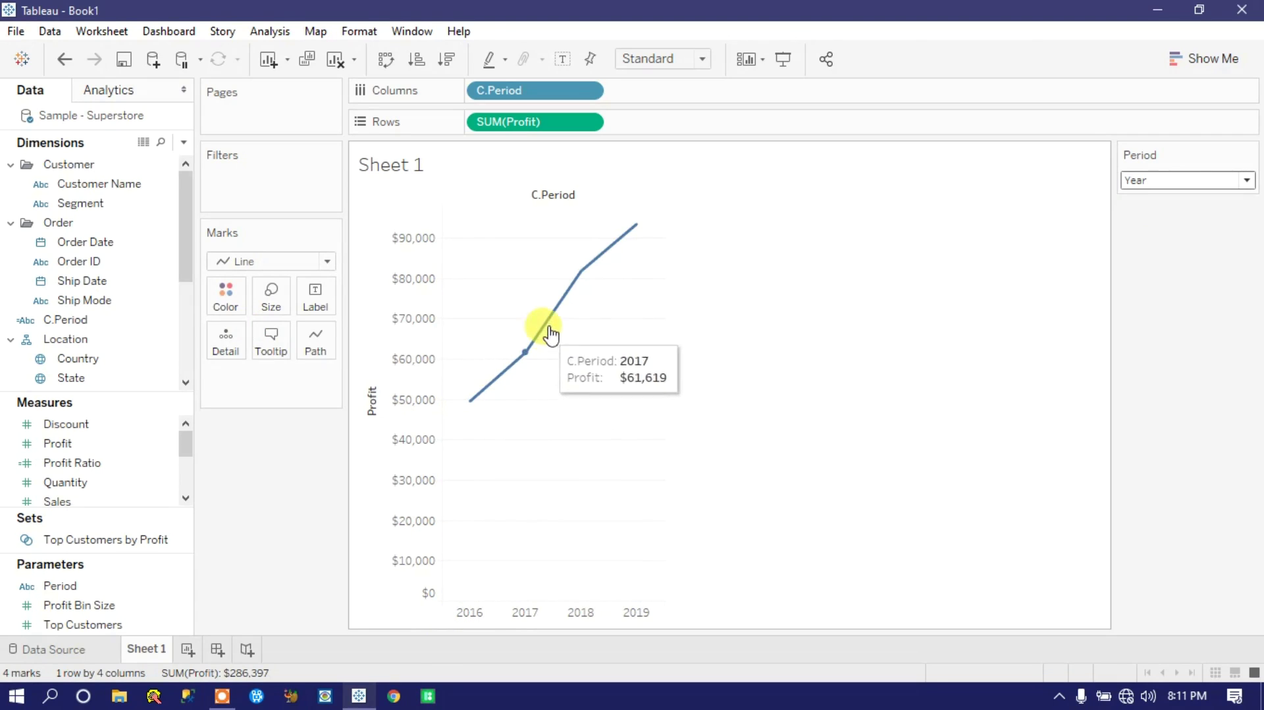
{"action": "left_click", "coordinate": [1164, 182]}
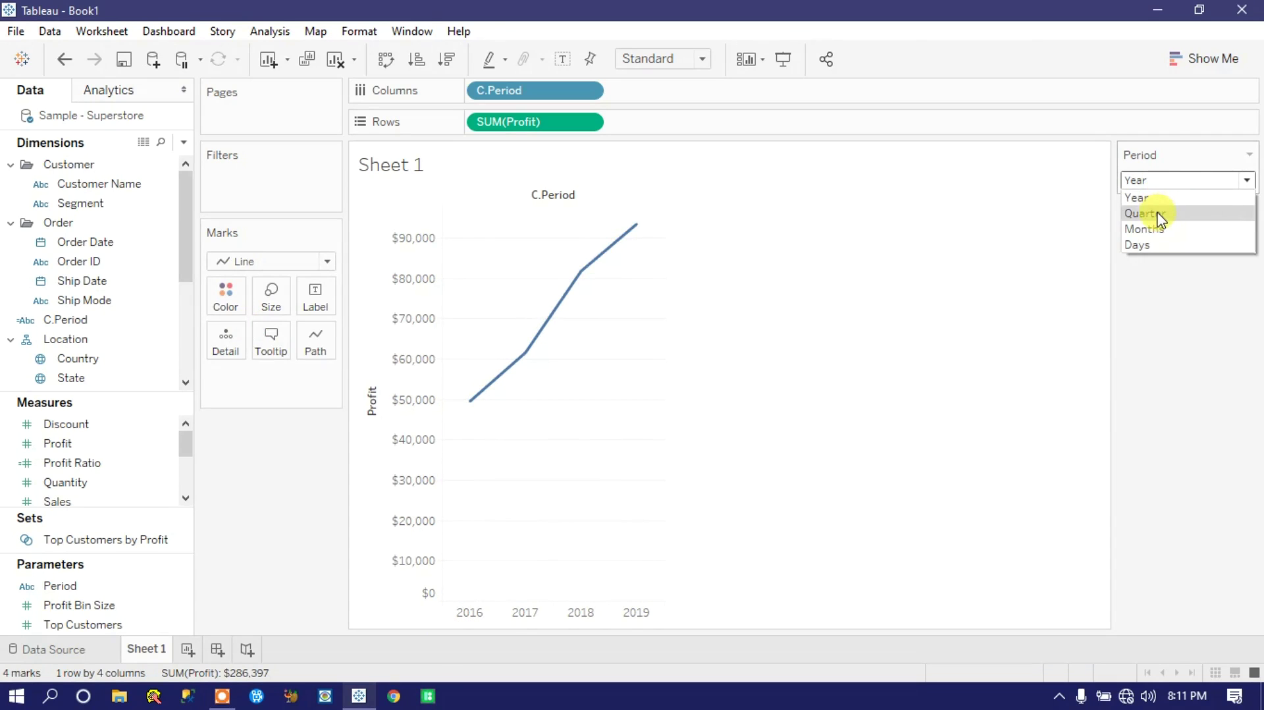
{"action": "left_click", "coordinate": [1157, 213]}
{"action": "mouse_move", "coordinate": [473, 434]}
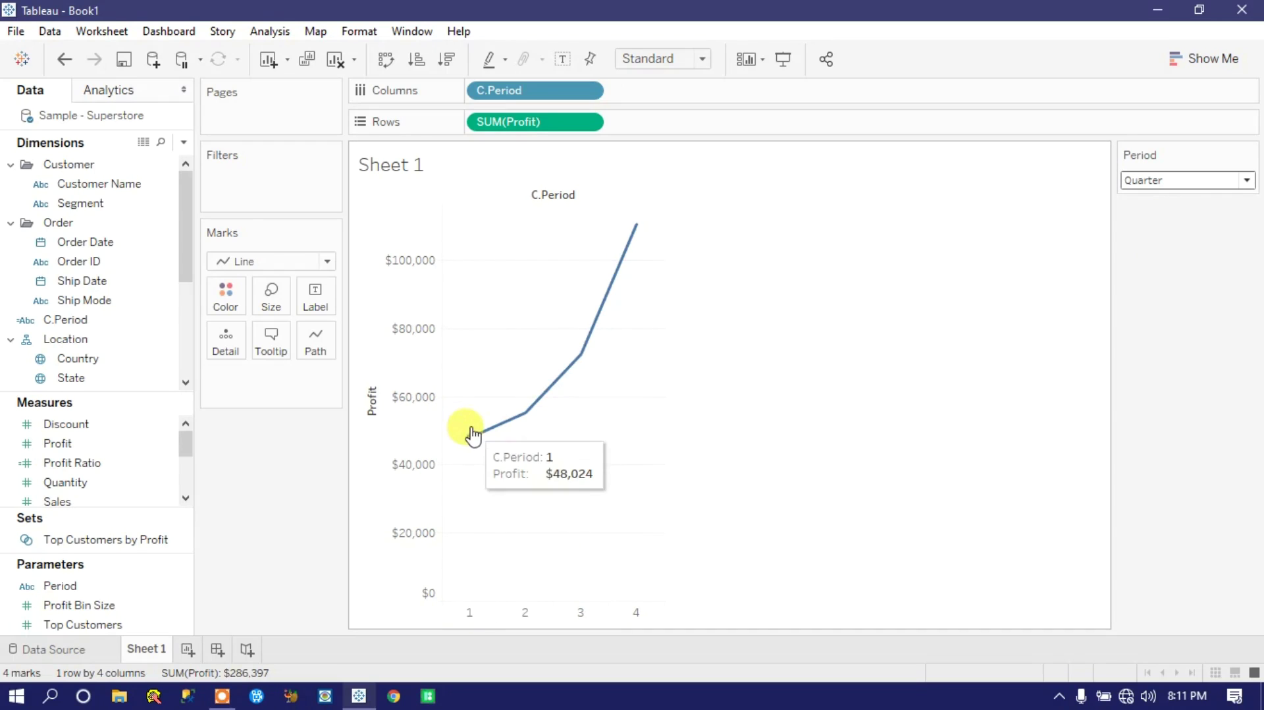
{"action": "mouse_move", "coordinate": [604, 273]}
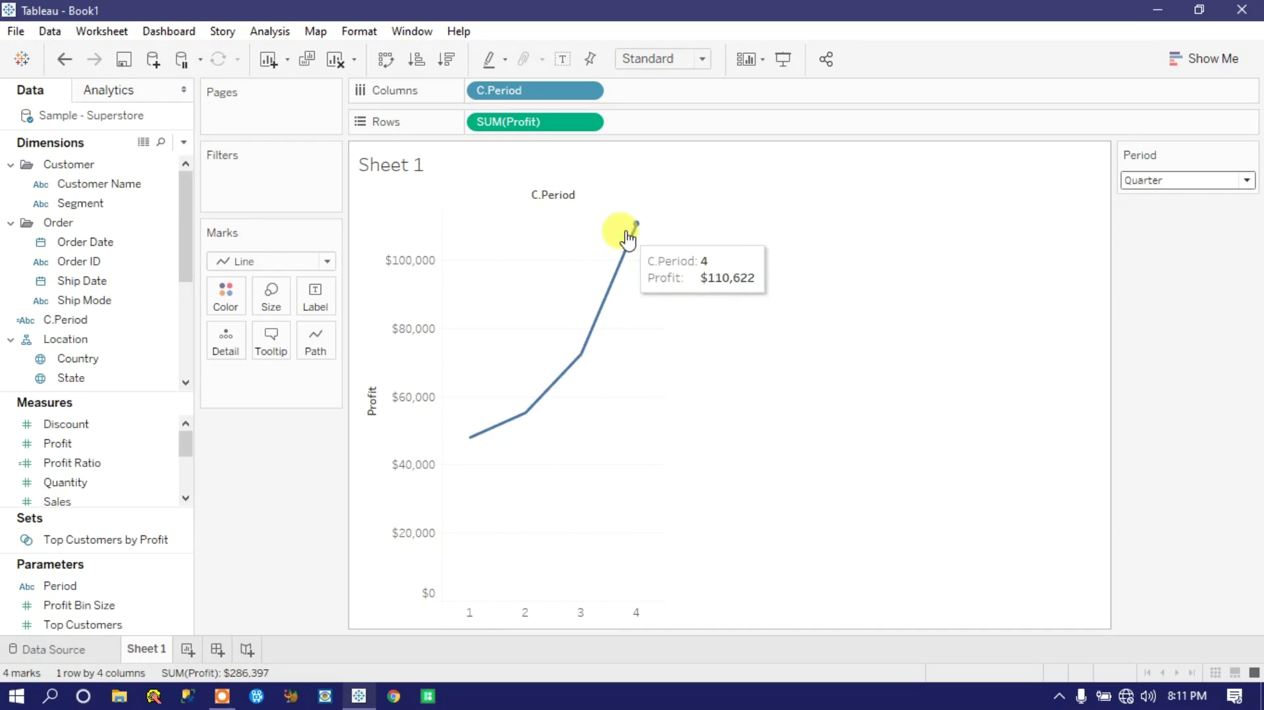
Switch the Period parameter to Months and inspect the profit line's monthly points
{"action": "left_click", "coordinate": [1185, 182]}
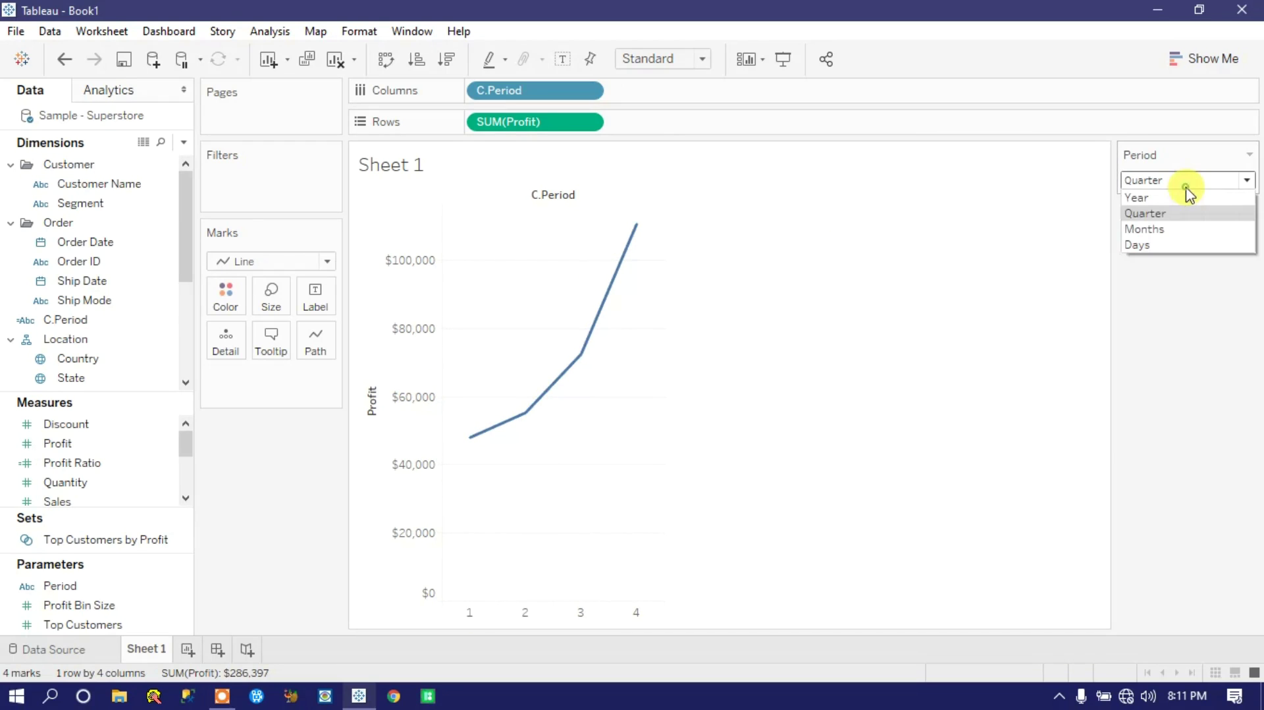
{"action": "left_click", "coordinate": [1170, 236]}
{"action": "mouse_move", "coordinate": [475, 529]}
{"action": "mouse_move", "coordinate": [674, 416]}
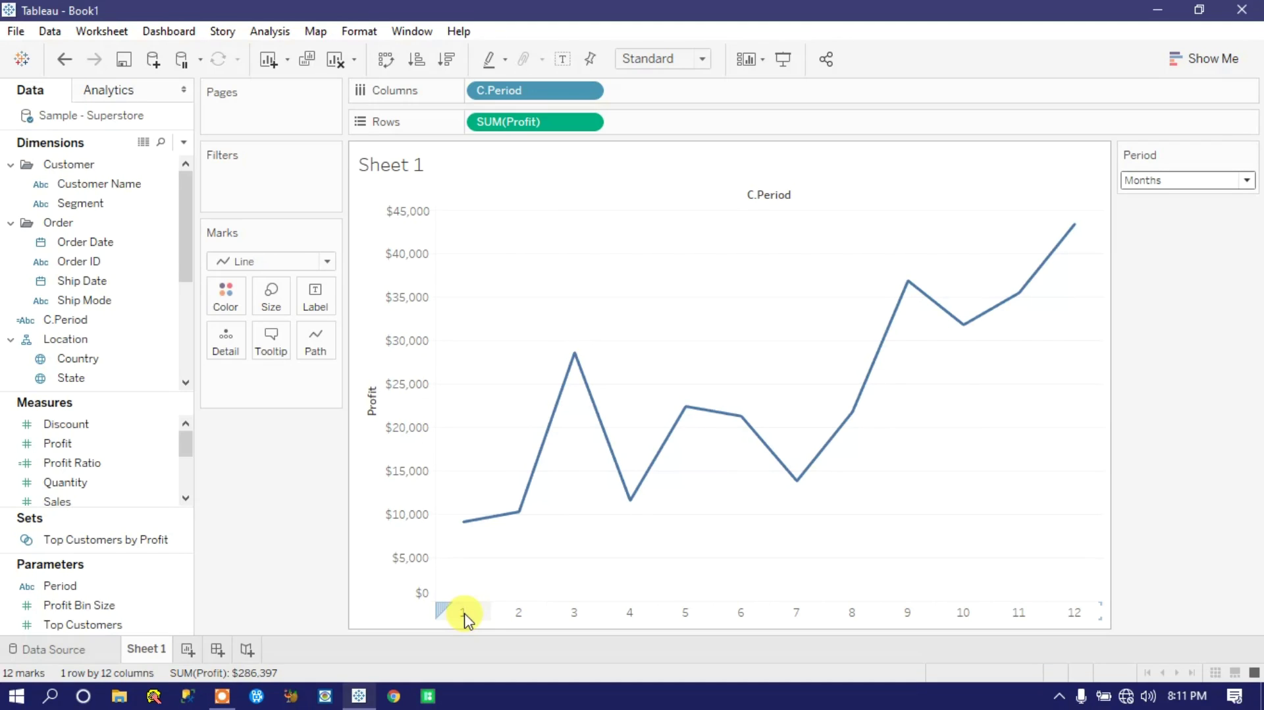
View the profit line with the Period parameter on Days, then set the parameter back to Quarter
{"action": "left_click", "coordinate": [1169, 181]}
{"action": "left_click", "coordinate": [1173, 235]}
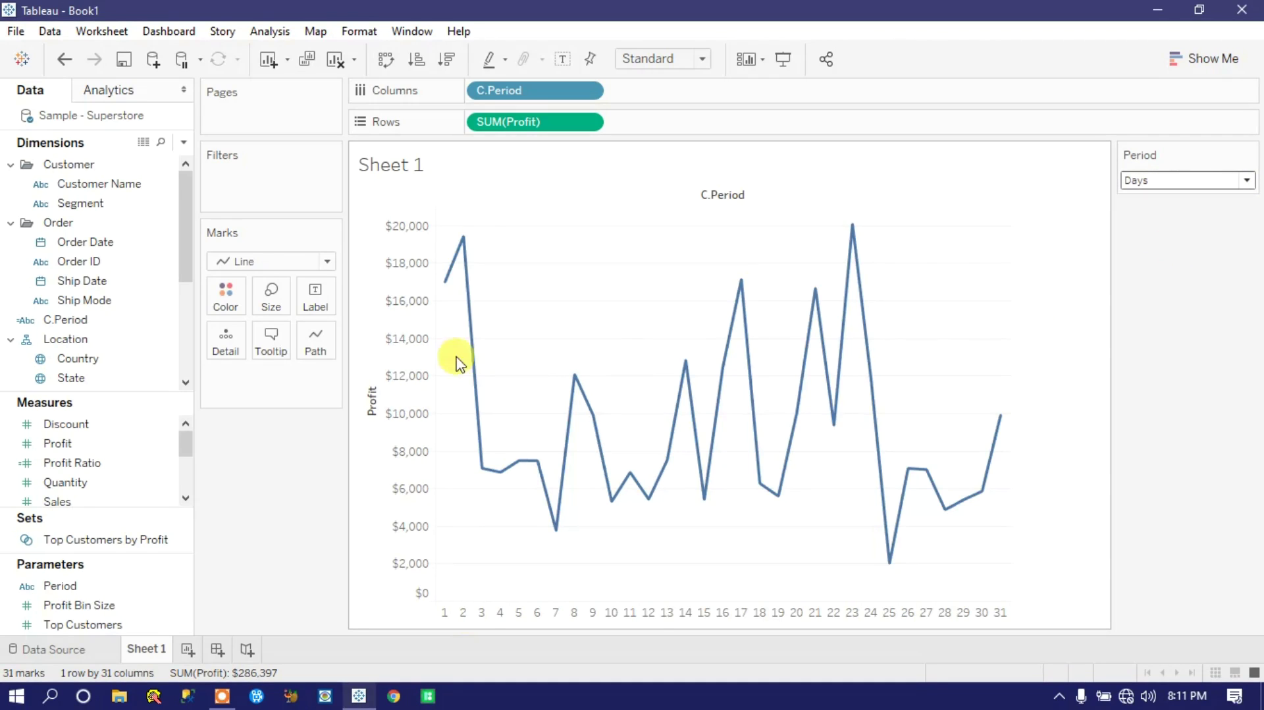
{"action": "mouse_move", "coordinate": [446, 287]}
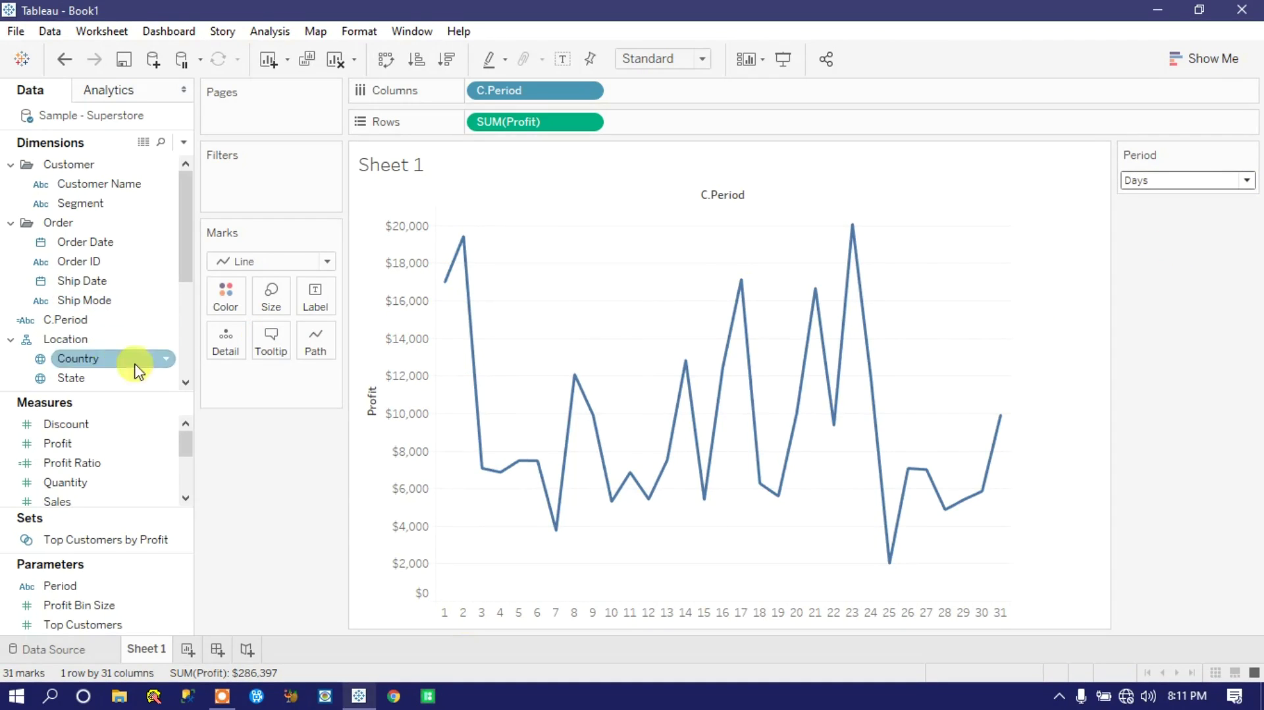
{"action": "left_click", "coordinate": [1154, 181]}
{"action": "left_click", "coordinate": [1158, 215]}
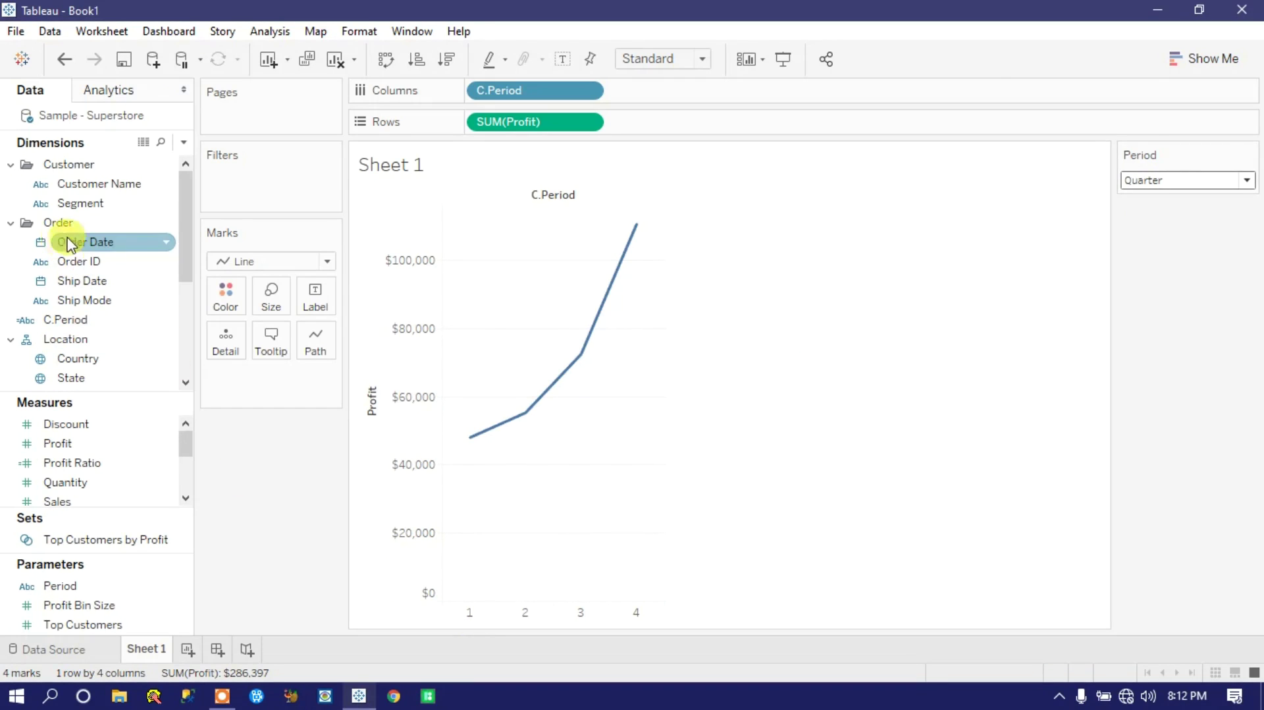
Reopen C.Period for editing and prefix the Quarter branch's result with the order year and a hyphen: str(YEAR([Order Date])) + '-'+
{"action": "left_click", "coordinate": [165, 319]}
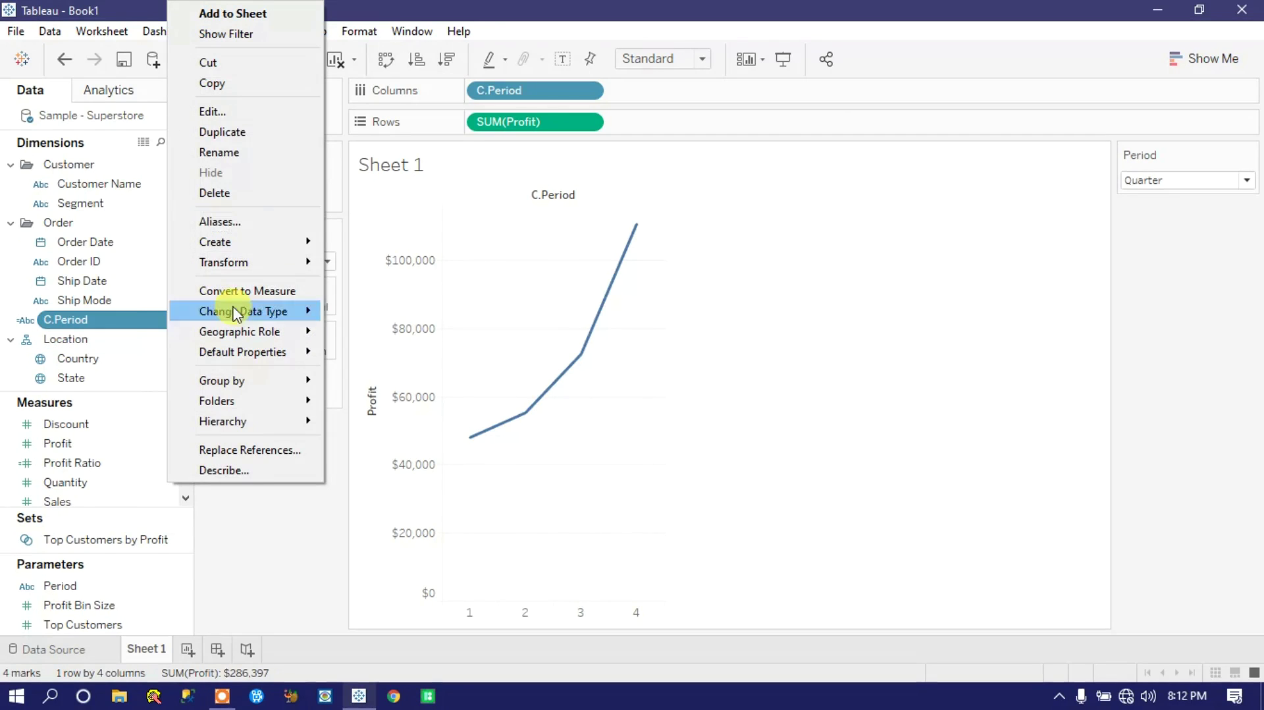
{"action": "left_click", "coordinate": [217, 112]}
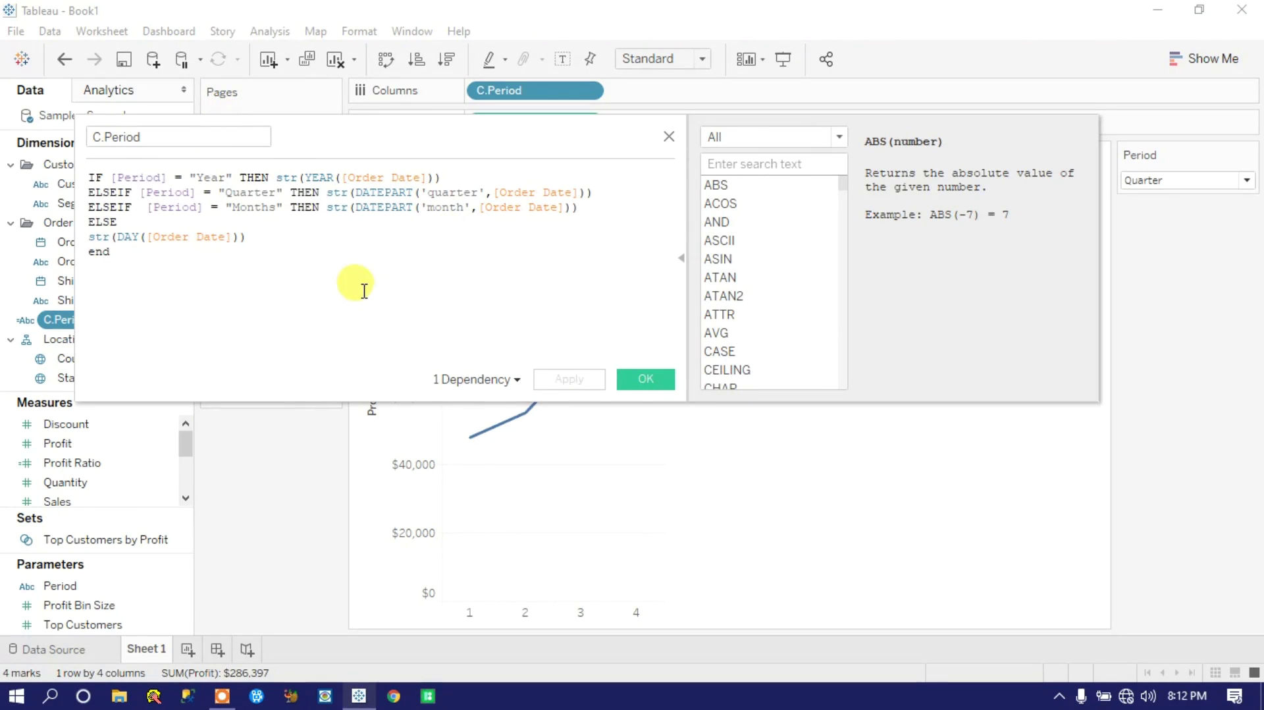
{"action": "left_click_drag", "start_coordinate": [448, 136], "coordinate": [295, 135]}
{"action": "key", "text": "ctrl+c"}
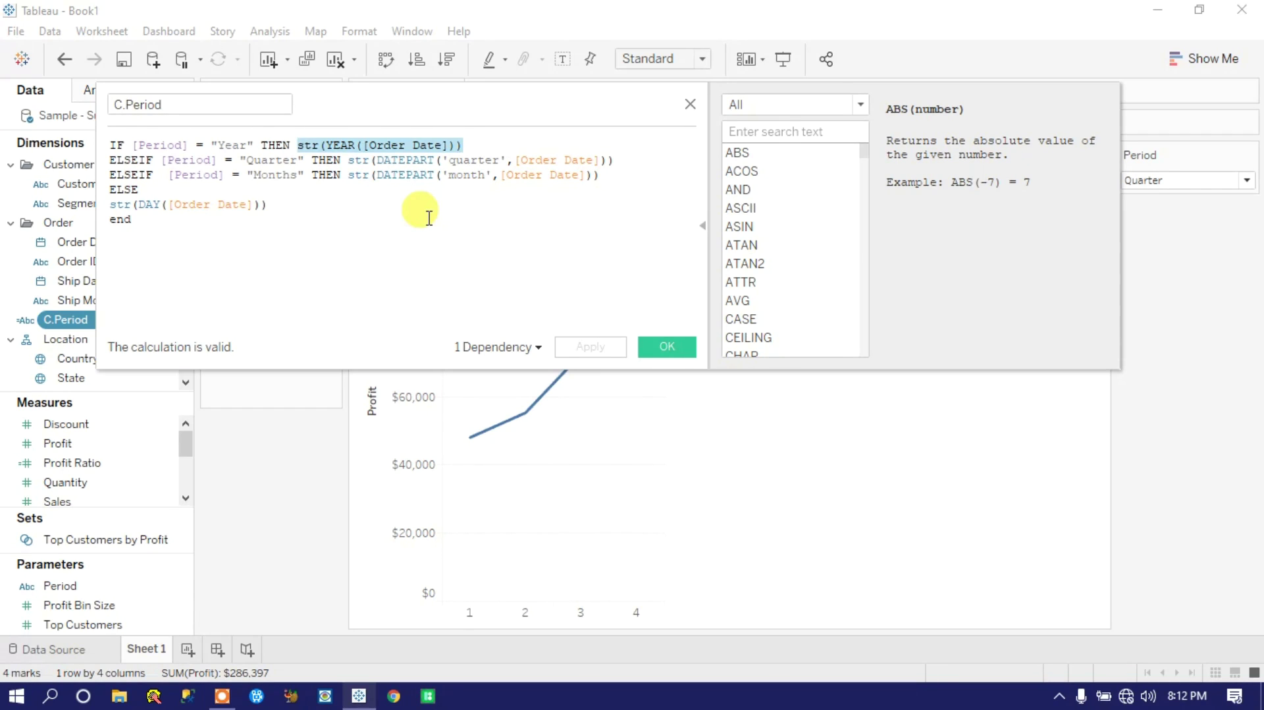
{"action": "left_click", "coordinate": [347, 160]}
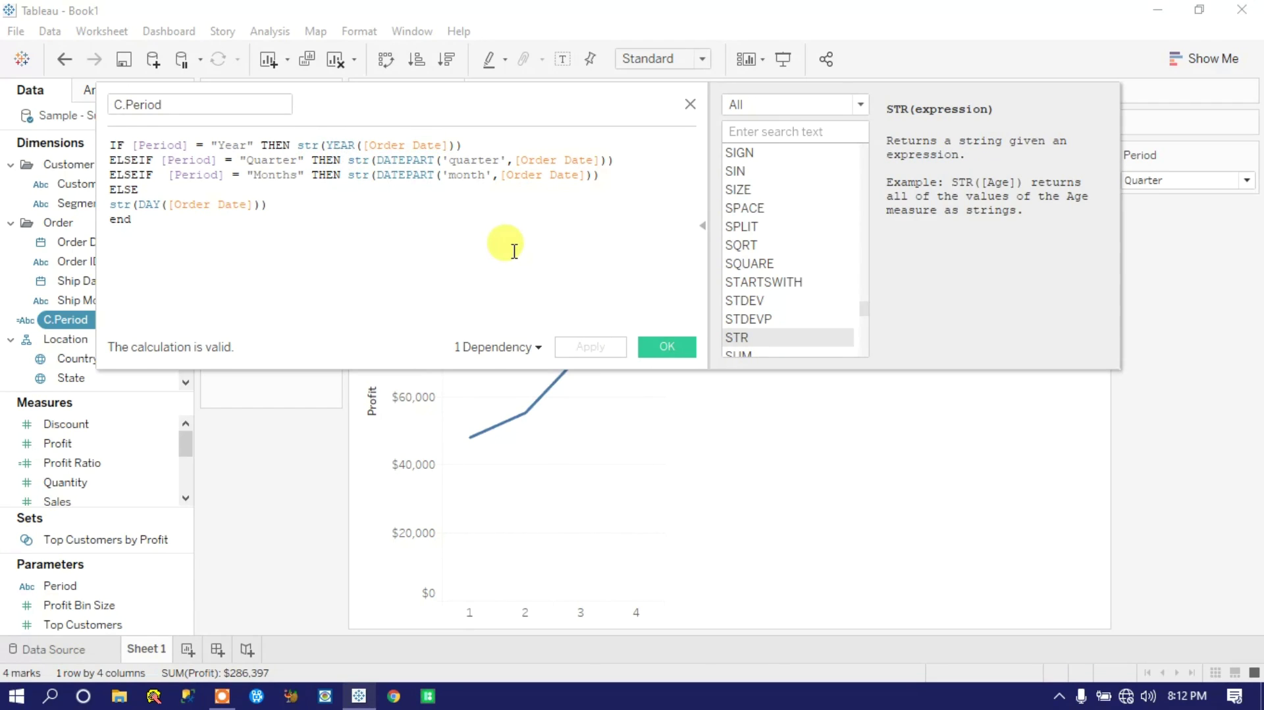
{"action": "key", "text": "ctrl+v"}
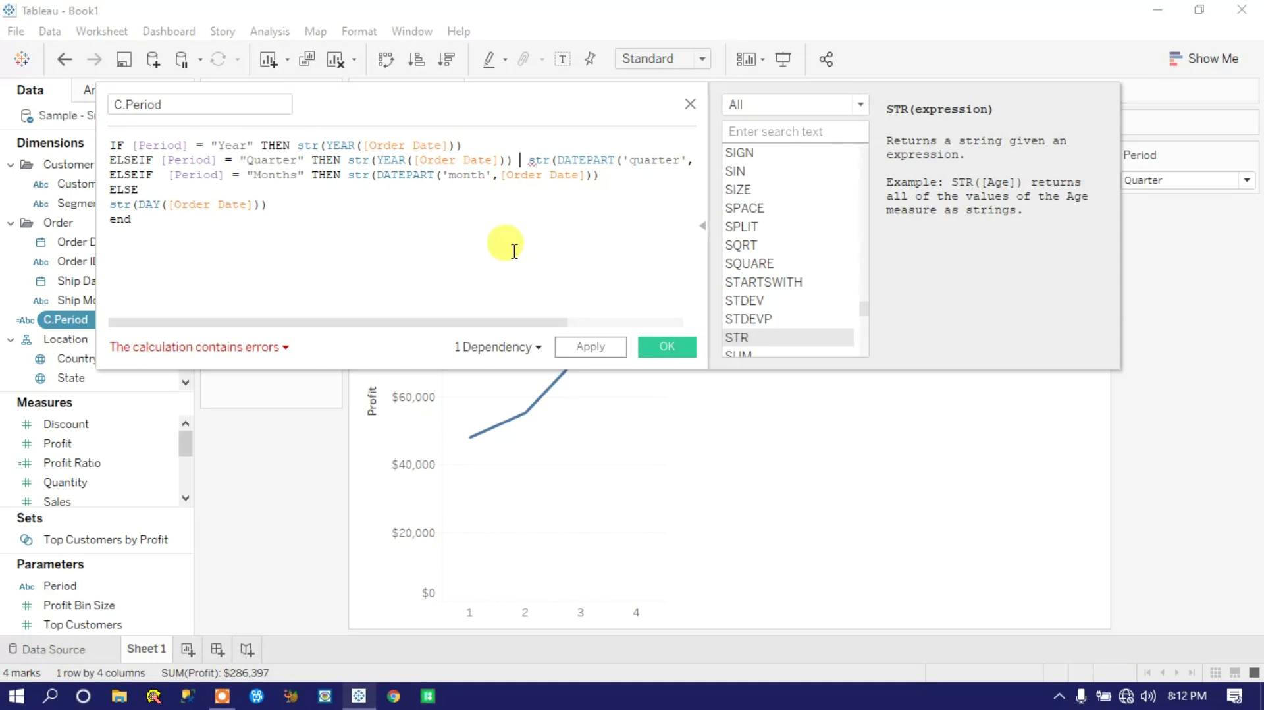
{"action": "type", "text": "+ ' "}
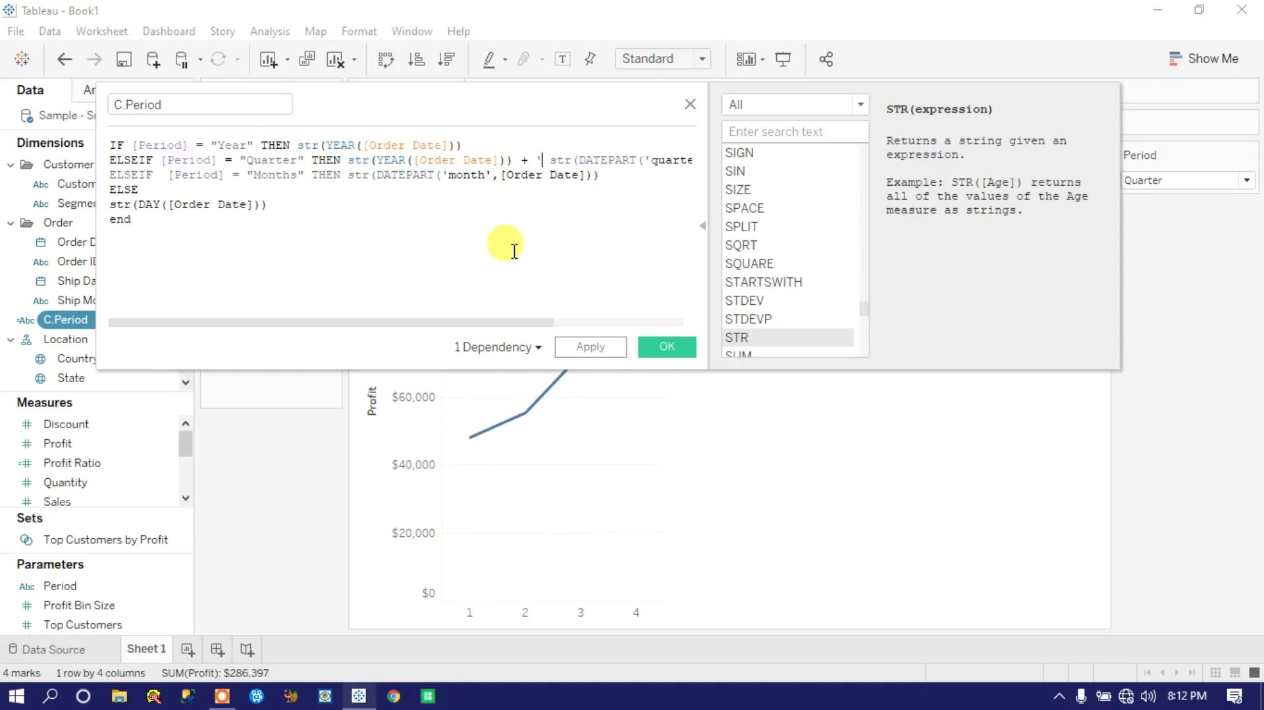
{"action": "type", "text": "-"}
{"action": "type", "text": "'+"}
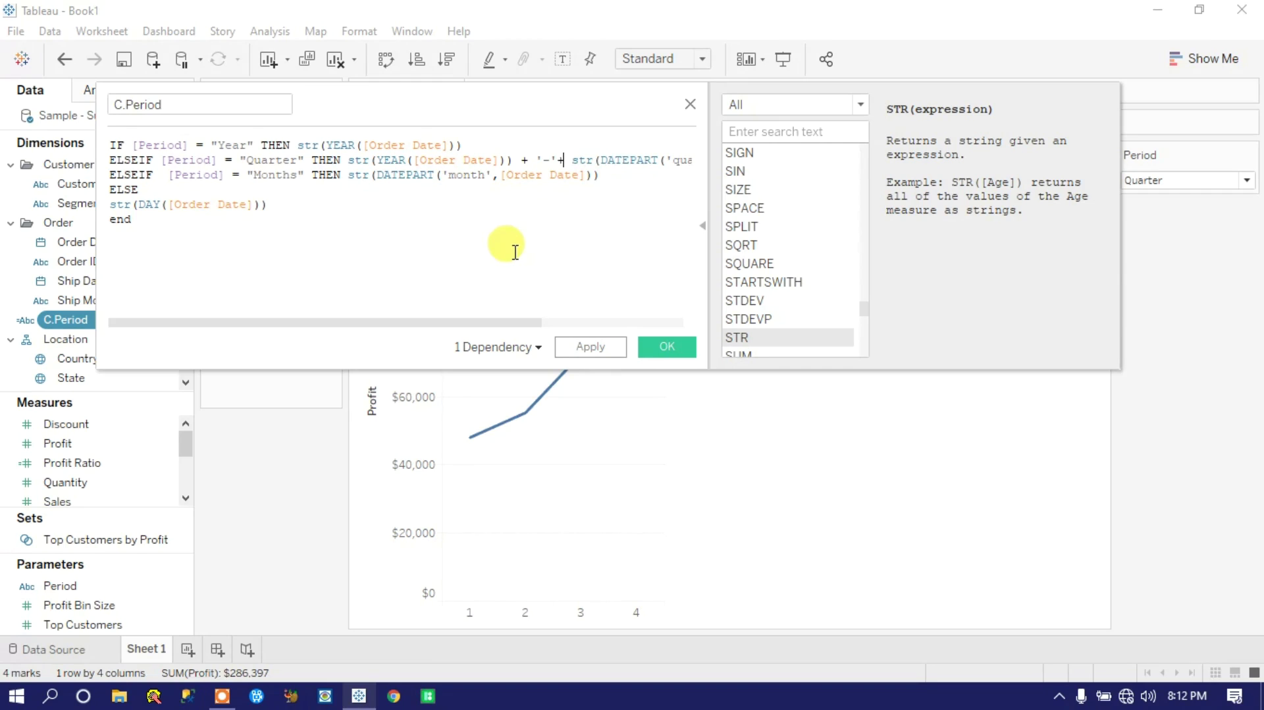
{"action": "left_click", "coordinate": [514, 253]}
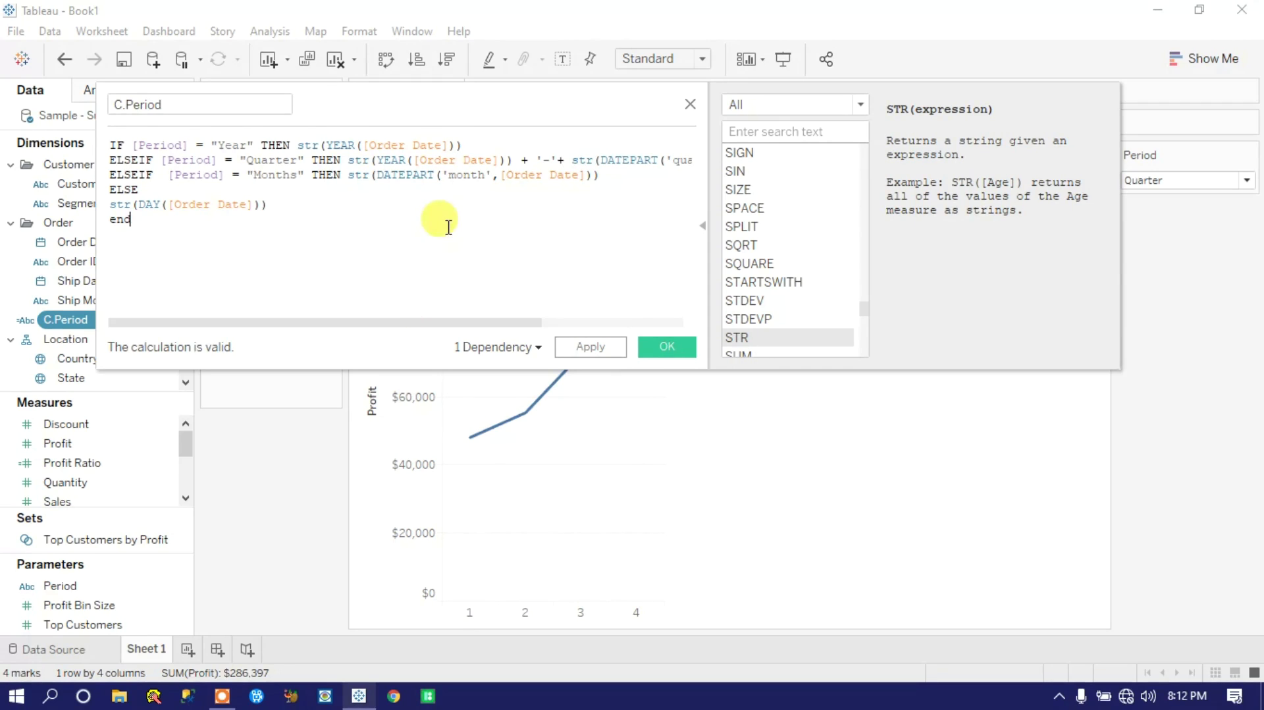
Prefix the Months branch's result with the order year and a hyphen: str(YEAR([Order Date])) + '-' +
{"action": "left_click", "coordinate": [348, 175]}
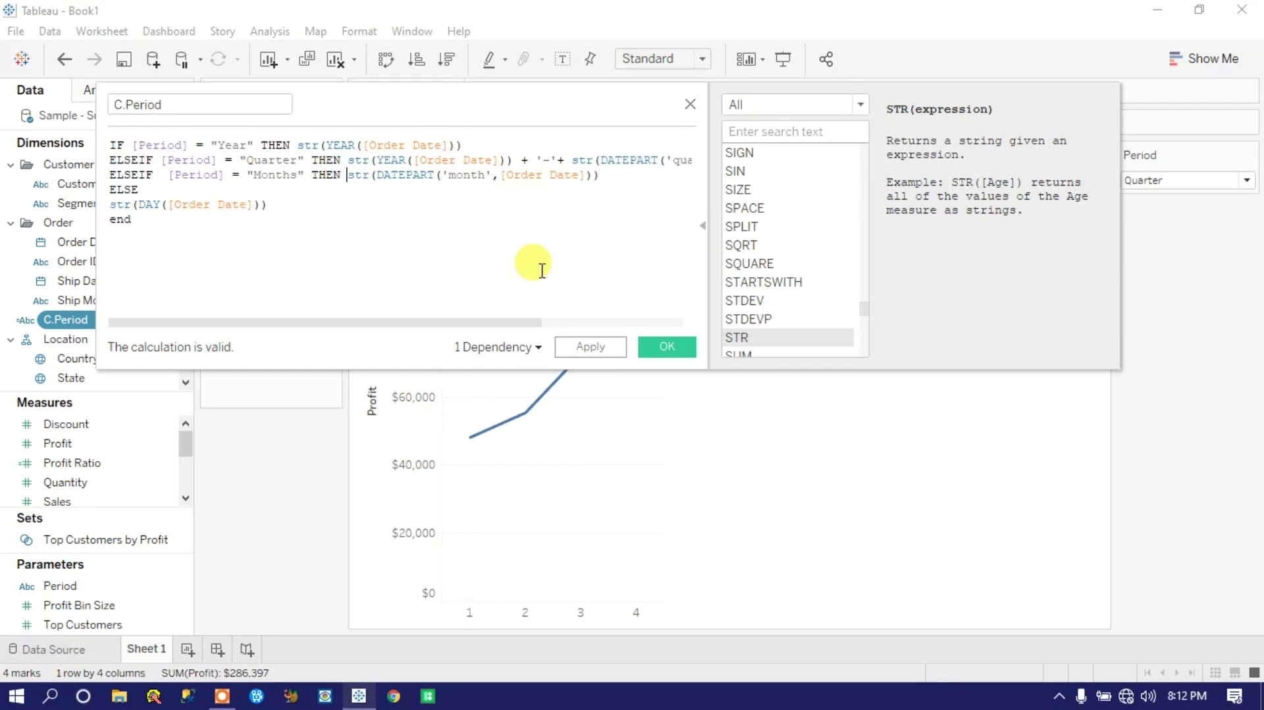
{"action": "key", "text": "ctrl+v"}
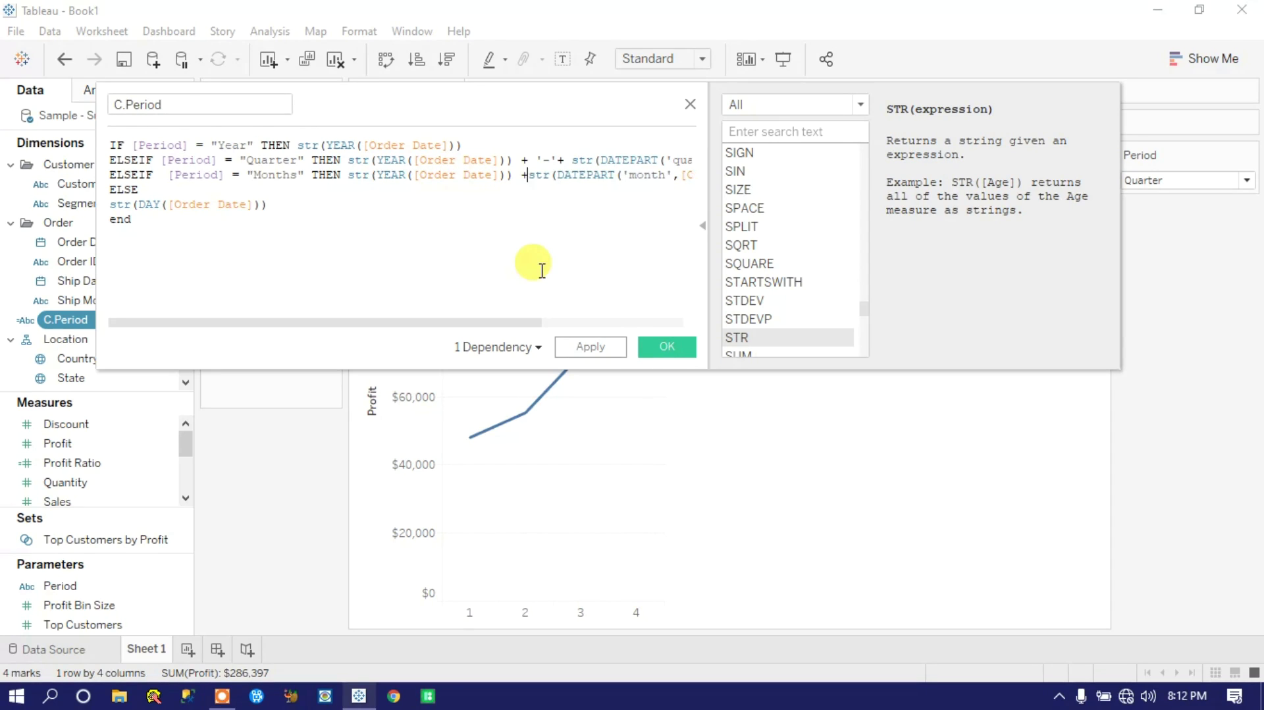
{"action": "type", "text": "'"}
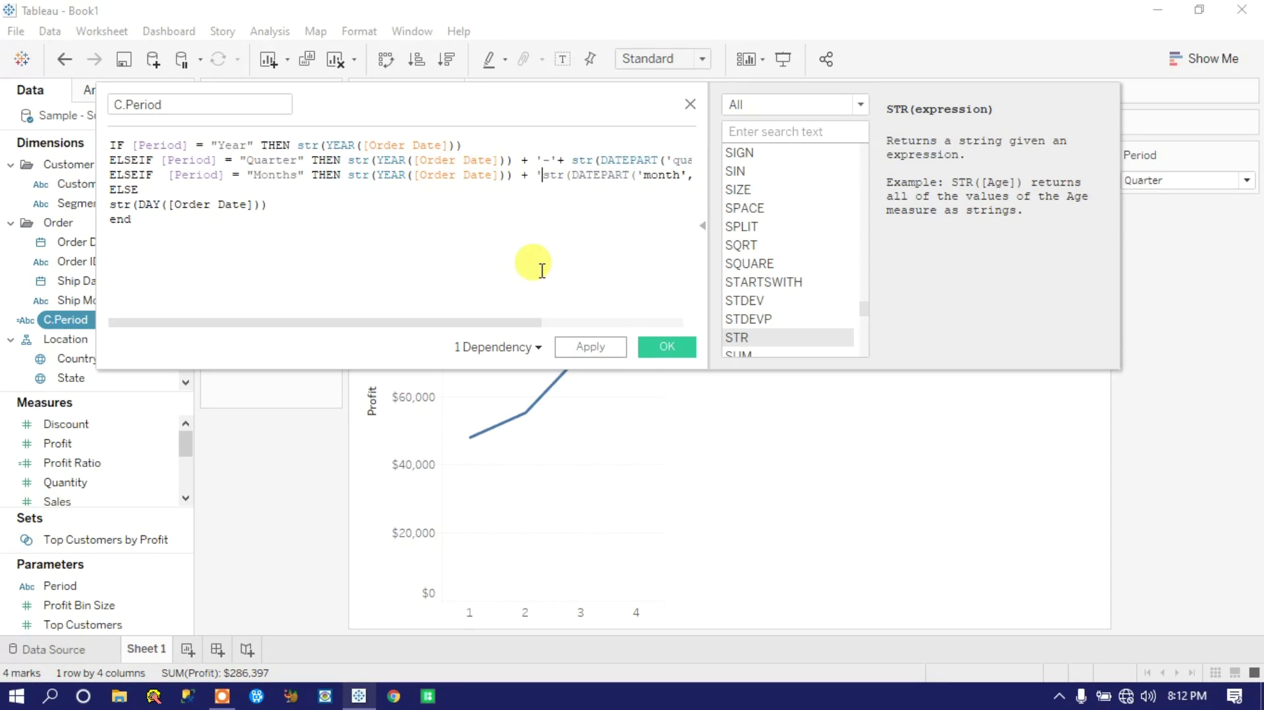
{"action": "type", "text": "-' +"}
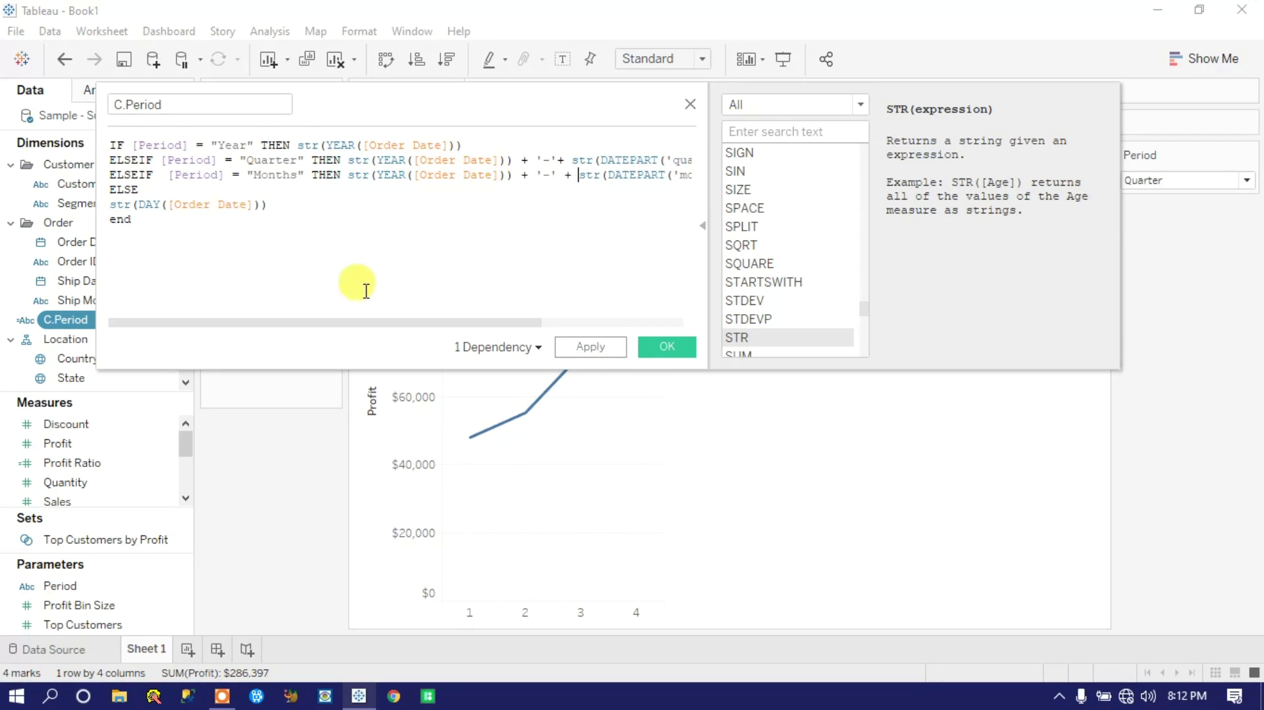
Apply the edited C.Period calculation and close its editor
{"action": "left_click", "coordinate": [325, 267]}
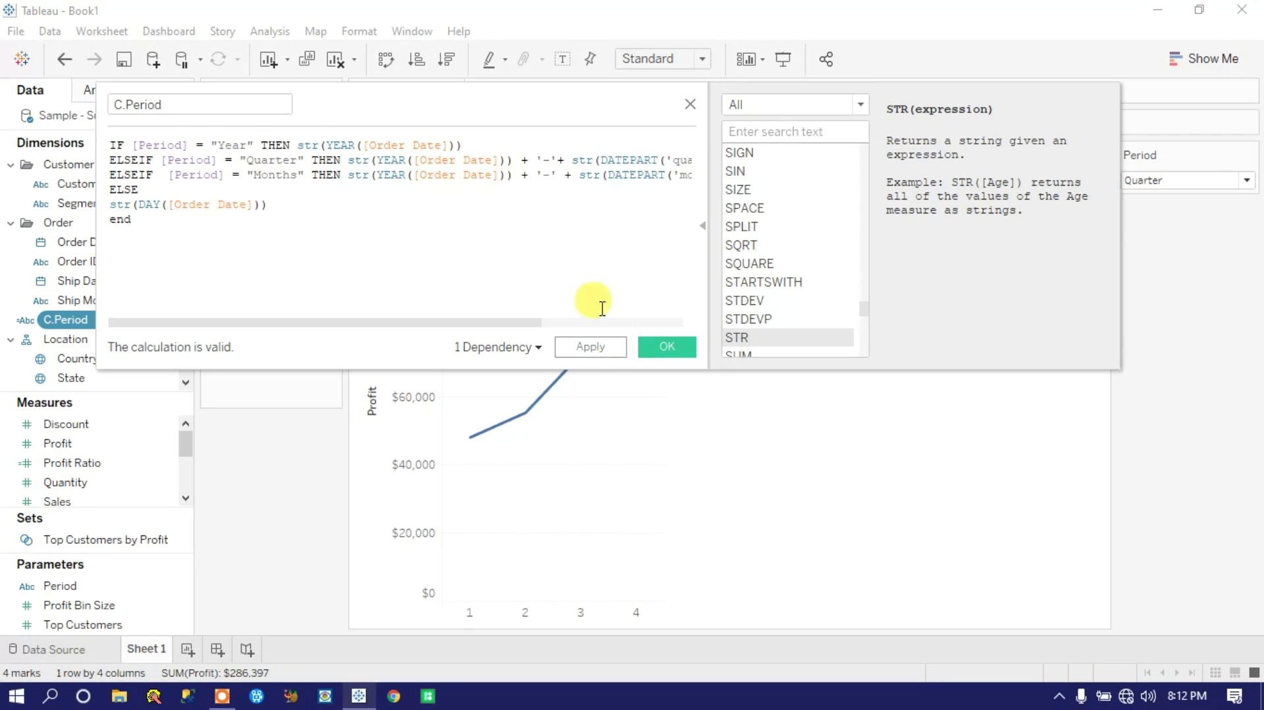
{"action": "left_click", "coordinate": [584, 347]}
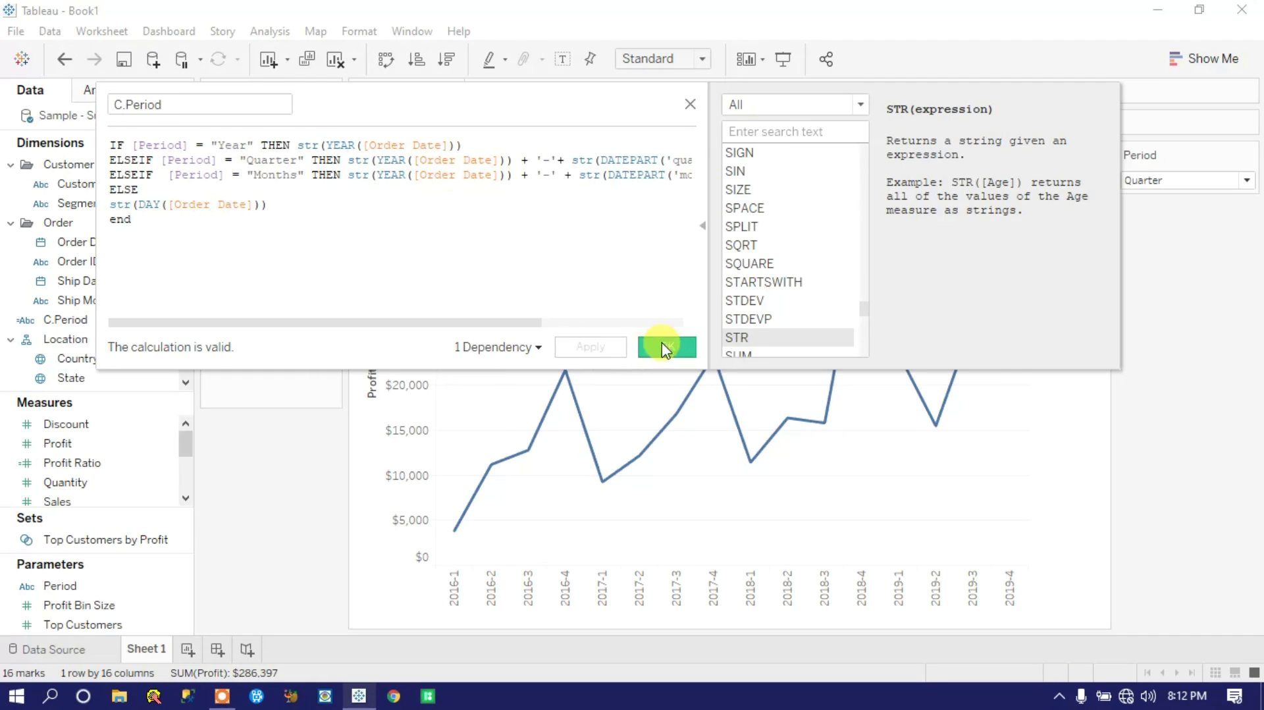
{"action": "left_click", "coordinate": [666, 347]}
View the profit line with the Period parameter on Year, Quarter and Months, checking the period labels along the axis
{"action": "left_click", "coordinate": [1158, 179]}
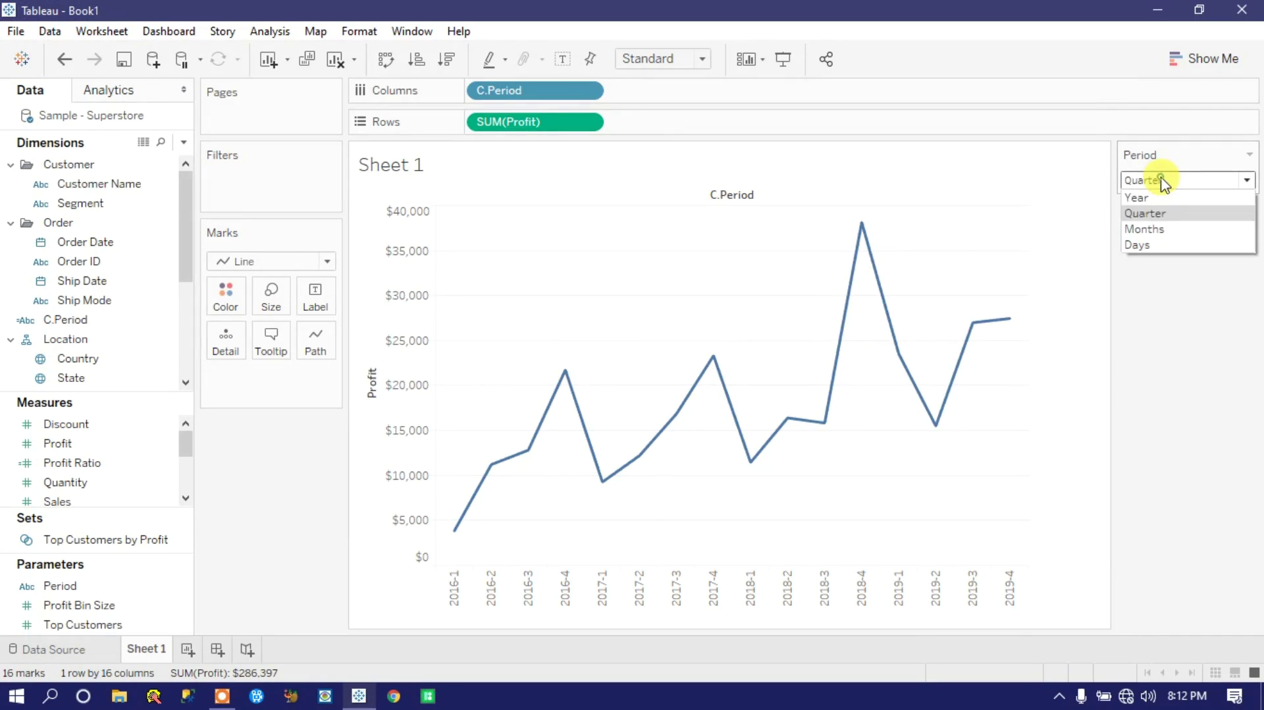
{"action": "left_click", "coordinate": [1149, 202]}
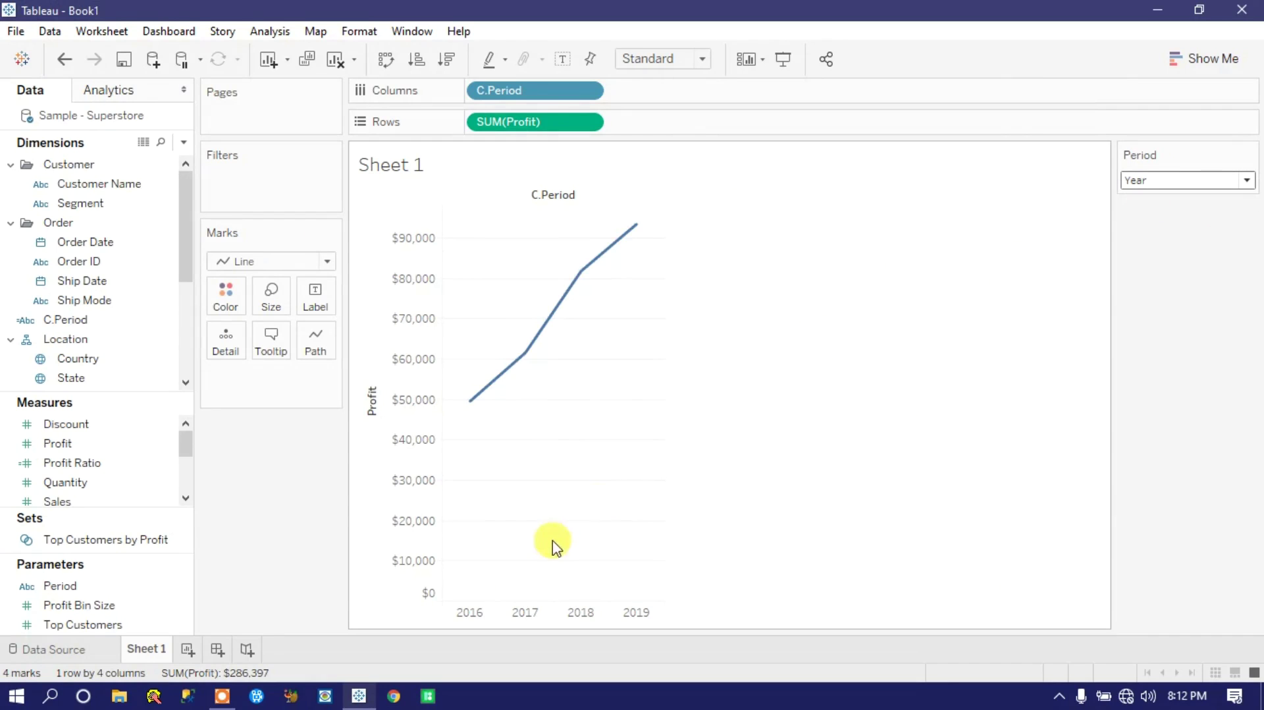
{"action": "left_click", "coordinate": [1167, 179]}
{"action": "left_click", "coordinate": [1157, 213]}
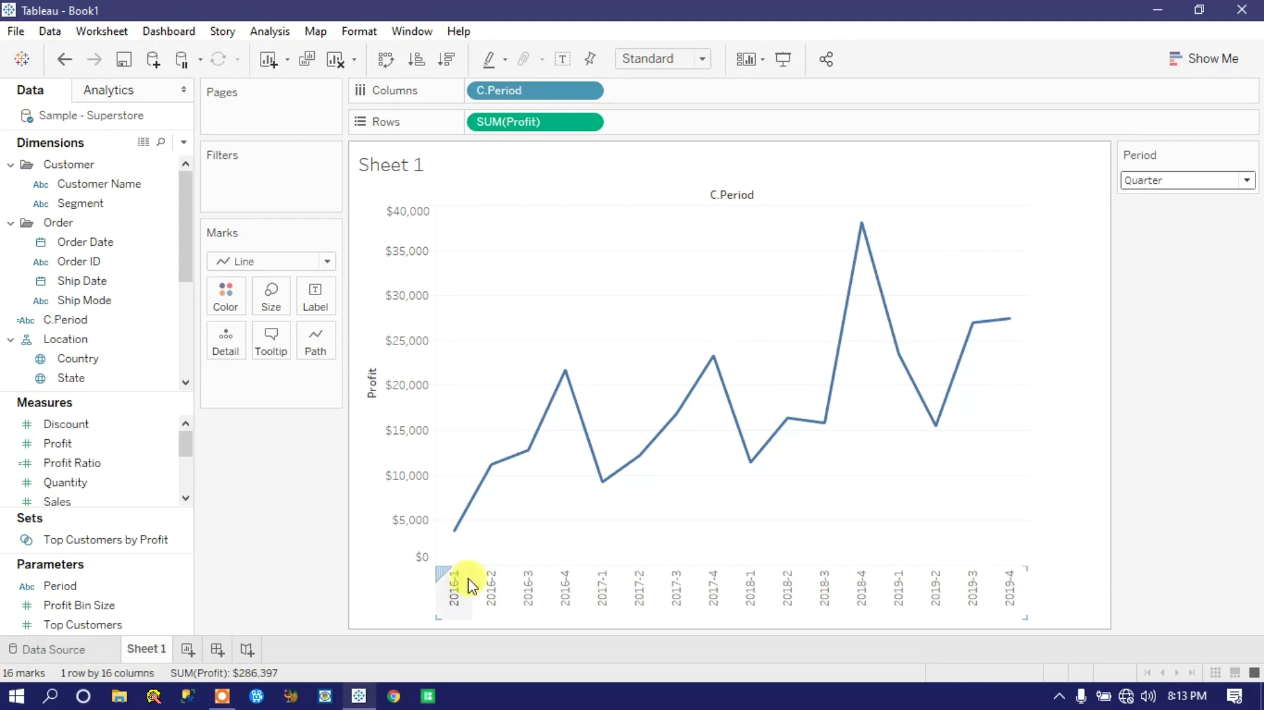
{"action": "left_click", "coordinate": [1153, 182]}
{"action": "left_click", "coordinate": [1145, 228]}
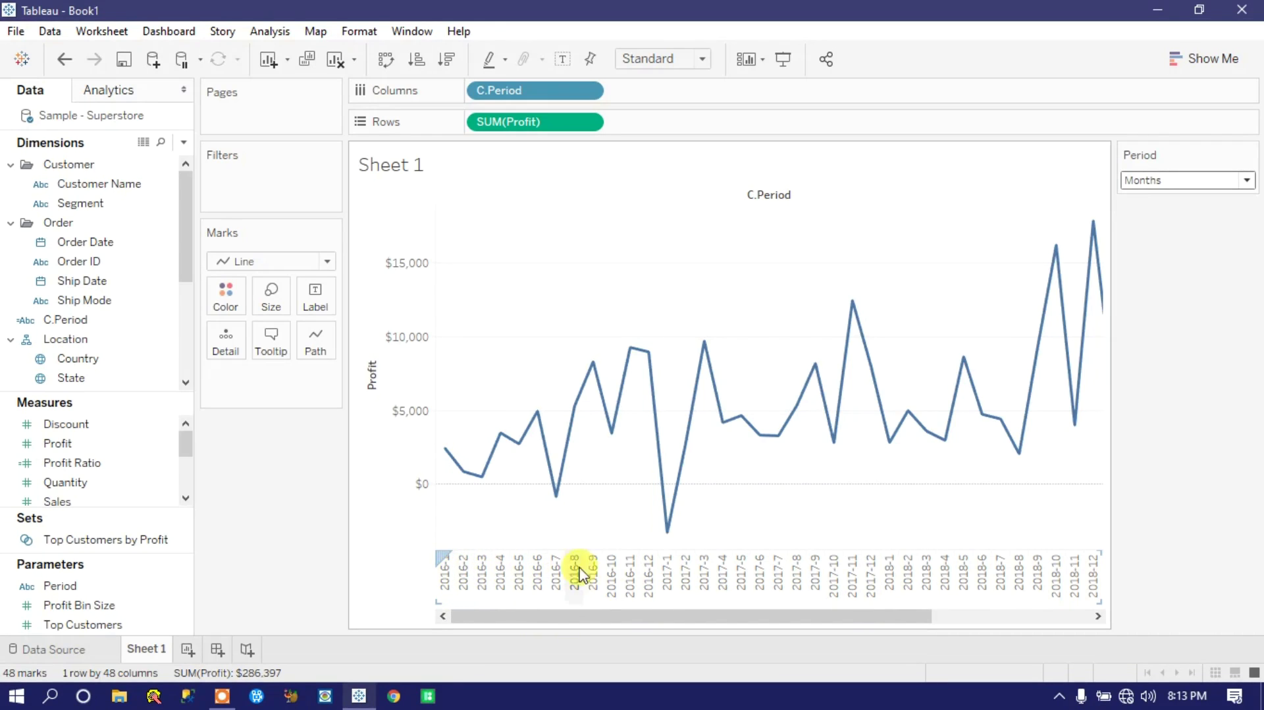
{"action": "left_click_drag", "start_coordinate": [762, 615], "coordinate": [881, 618]}
View the profit line with the Period parameter on Days, Year and Months, then set the parameter back to Quarter
{"action": "left_click", "coordinate": [1162, 180]}
{"action": "left_click", "coordinate": [1163, 246]}
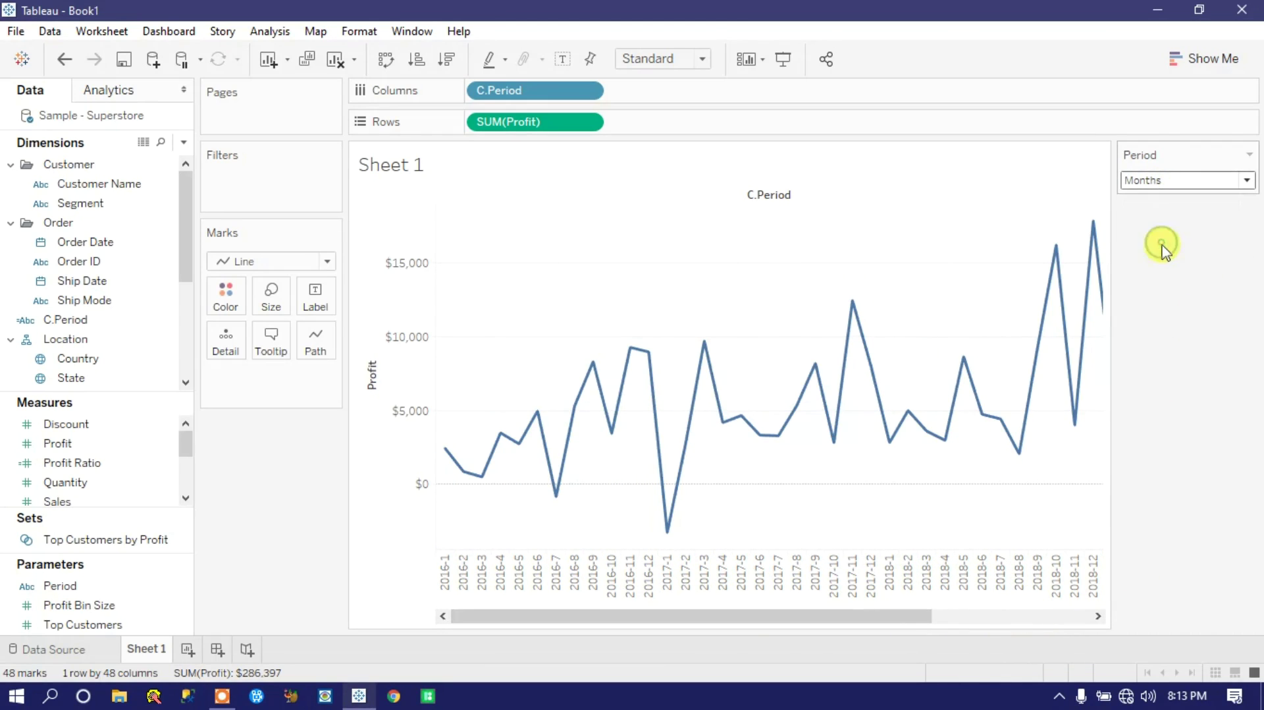
{"action": "left_click", "coordinate": [1160, 191]}
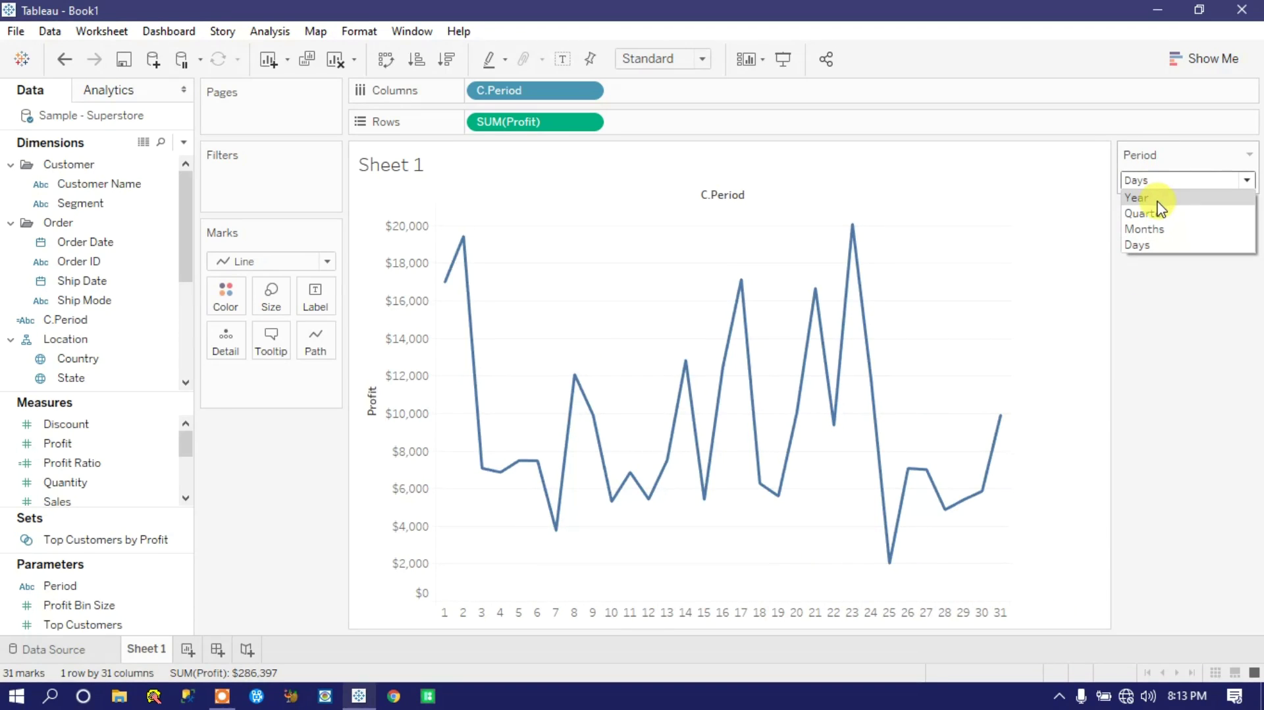
{"action": "left_click", "coordinate": [1157, 198]}
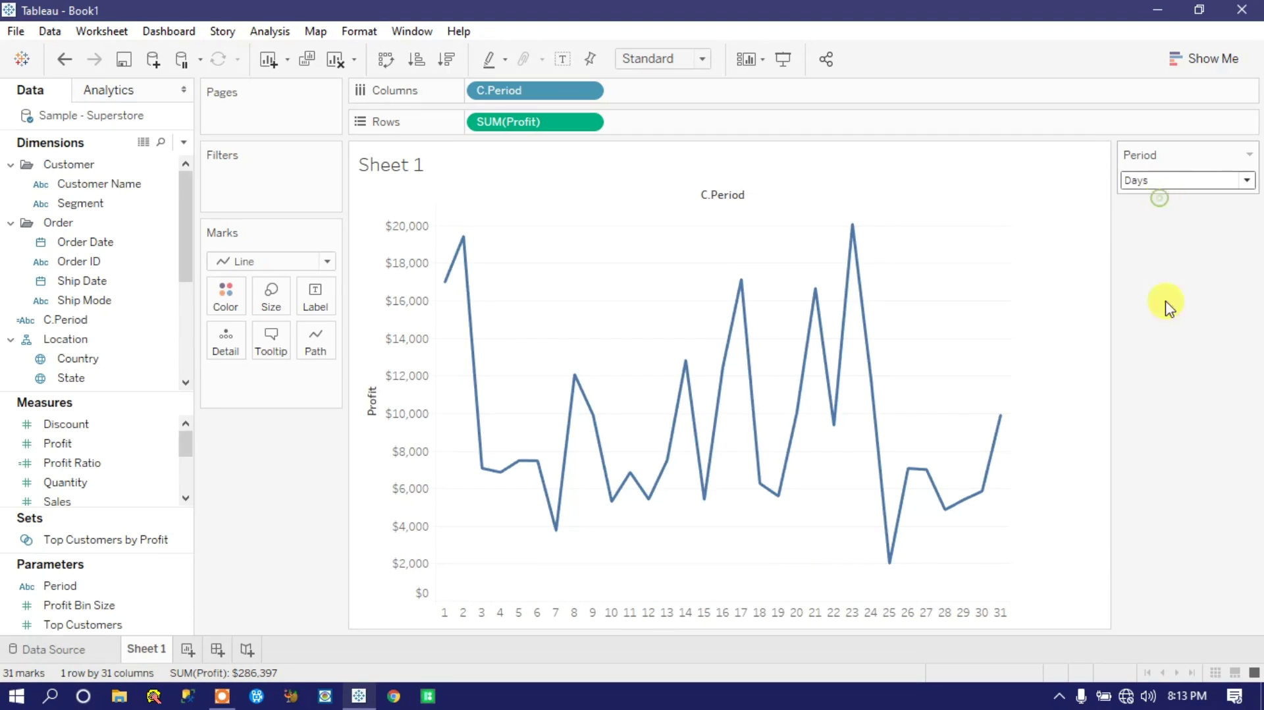
{"action": "left_click", "coordinate": [1168, 179]}
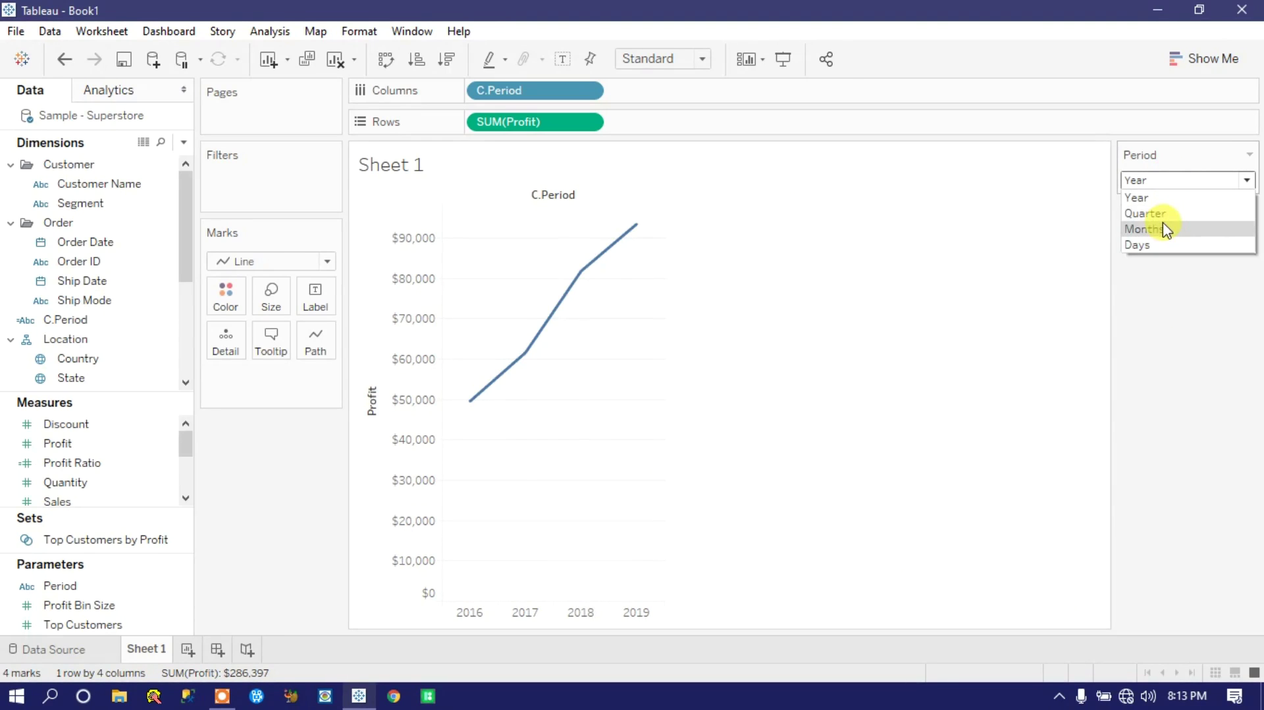
{"action": "left_click", "coordinate": [1157, 229]}
{"action": "left_click", "coordinate": [1159, 180]}
{"action": "left_click", "coordinate": [1157, 216]}
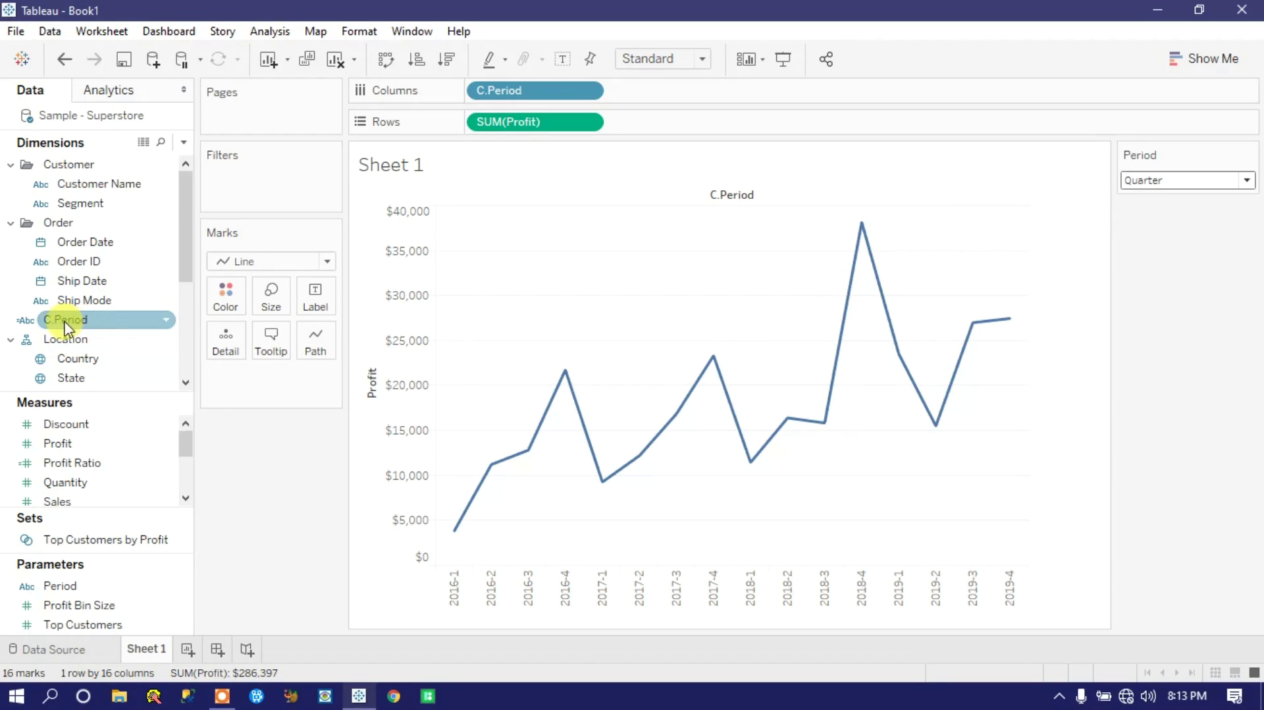
Edit C.Period so the Quarter branch's separator string reads '- Q', and save the calculation
{"action": "right_click", "coordinate": [163, 320]}
{"action": "left_click", "coordinate": [209, 112]}
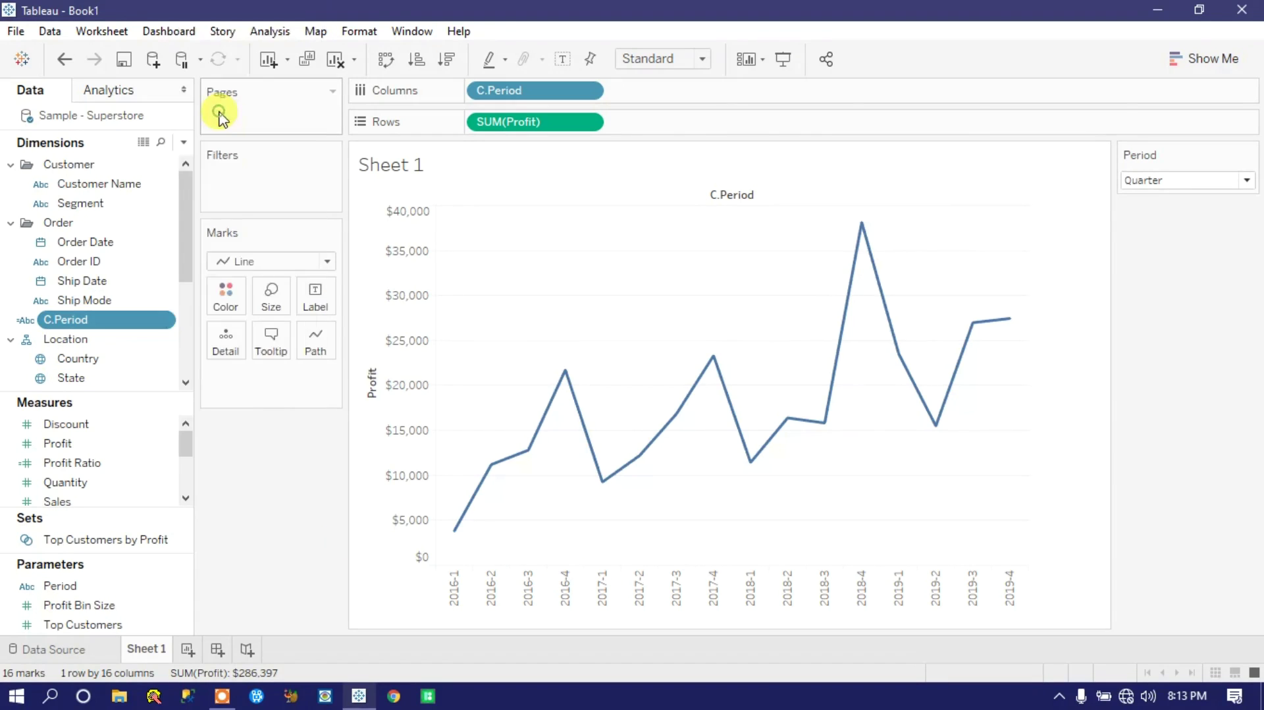
{"action": "left_click_drag", "start_coordinate": [414, 321], "coordinate": [486, 322]}
{"action": "left_click", "coordinate": [463, 160]}
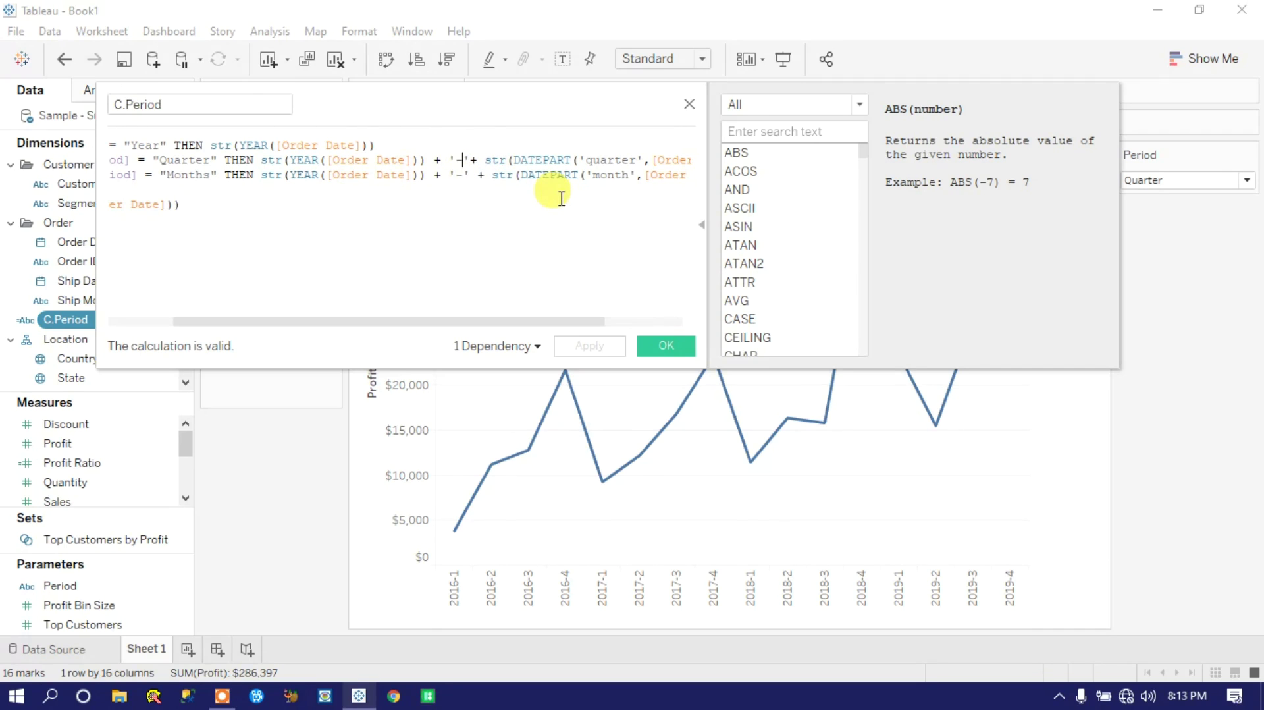
{"action": "type", "text": "Q"}
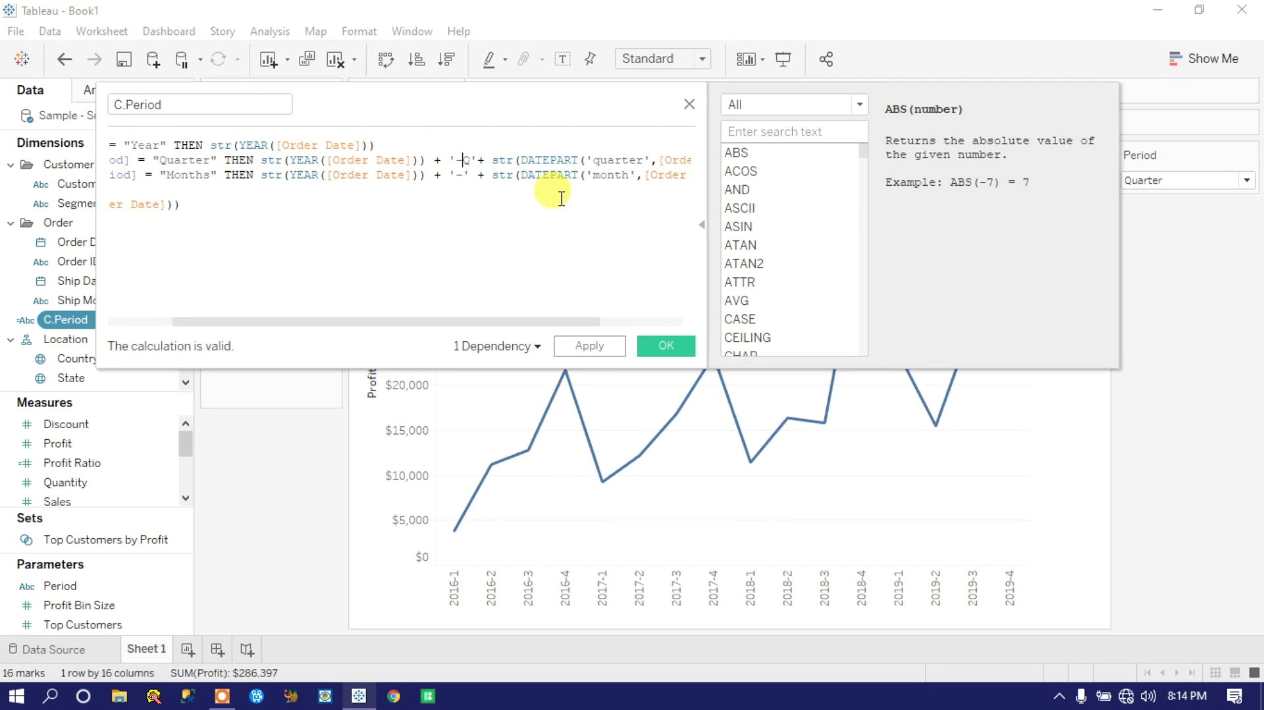
{"action": "left_click", "coordinate": [590, 347]}
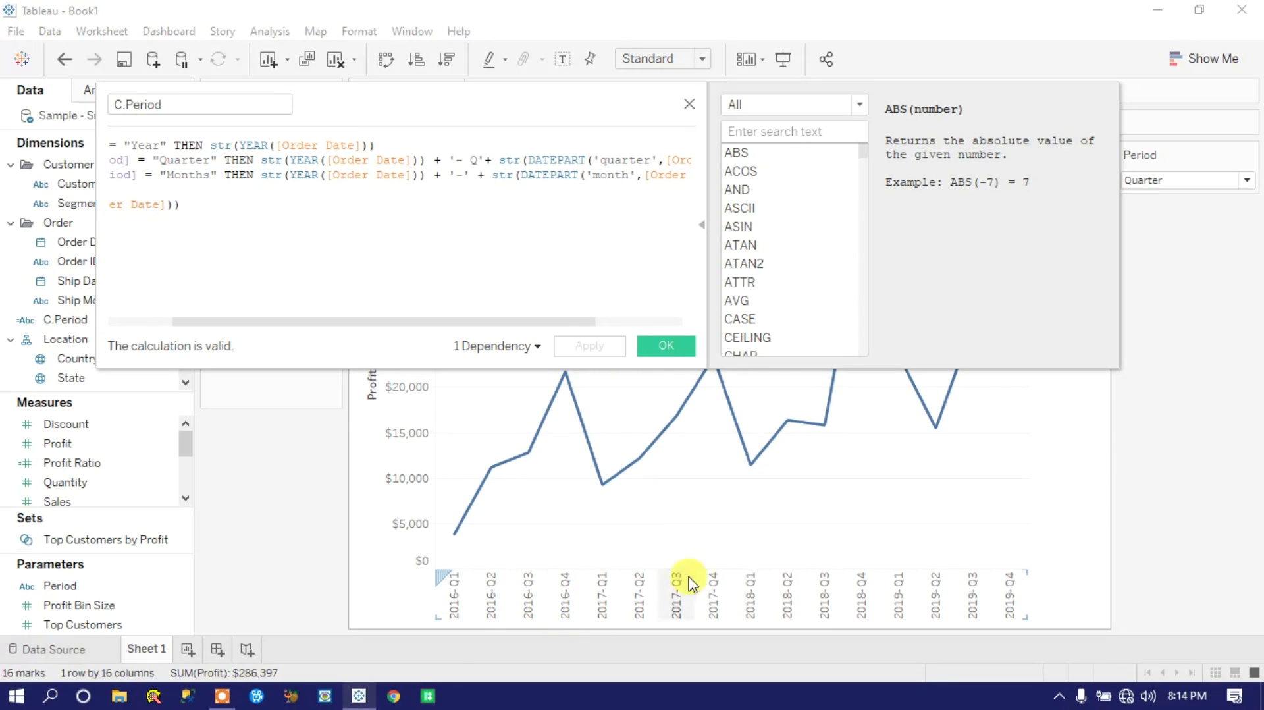
{"action": "left_click", "coordinate": [677, 346]}
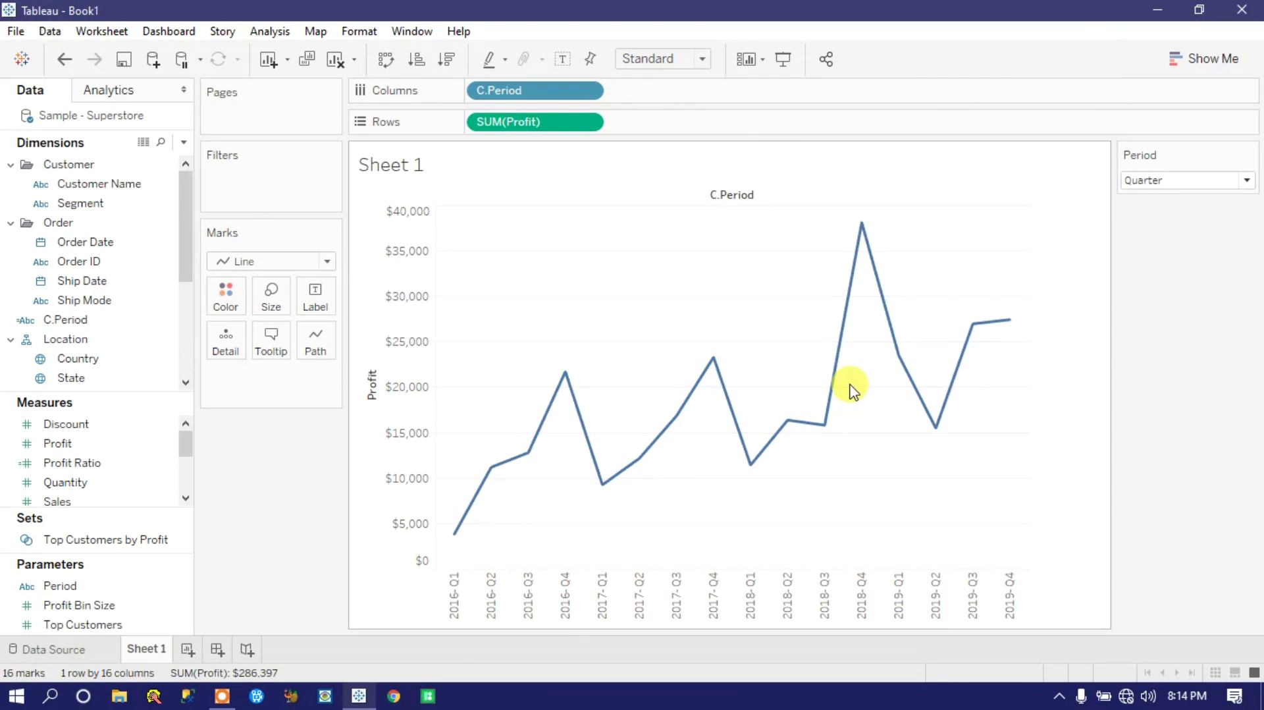
In C.Period, prefix the ELSE branch's day with a copy of the Months branch's year-month expression plus + '-'+, and save the calculation
{"action": "left_click", "coordinate": [1171, 179]}
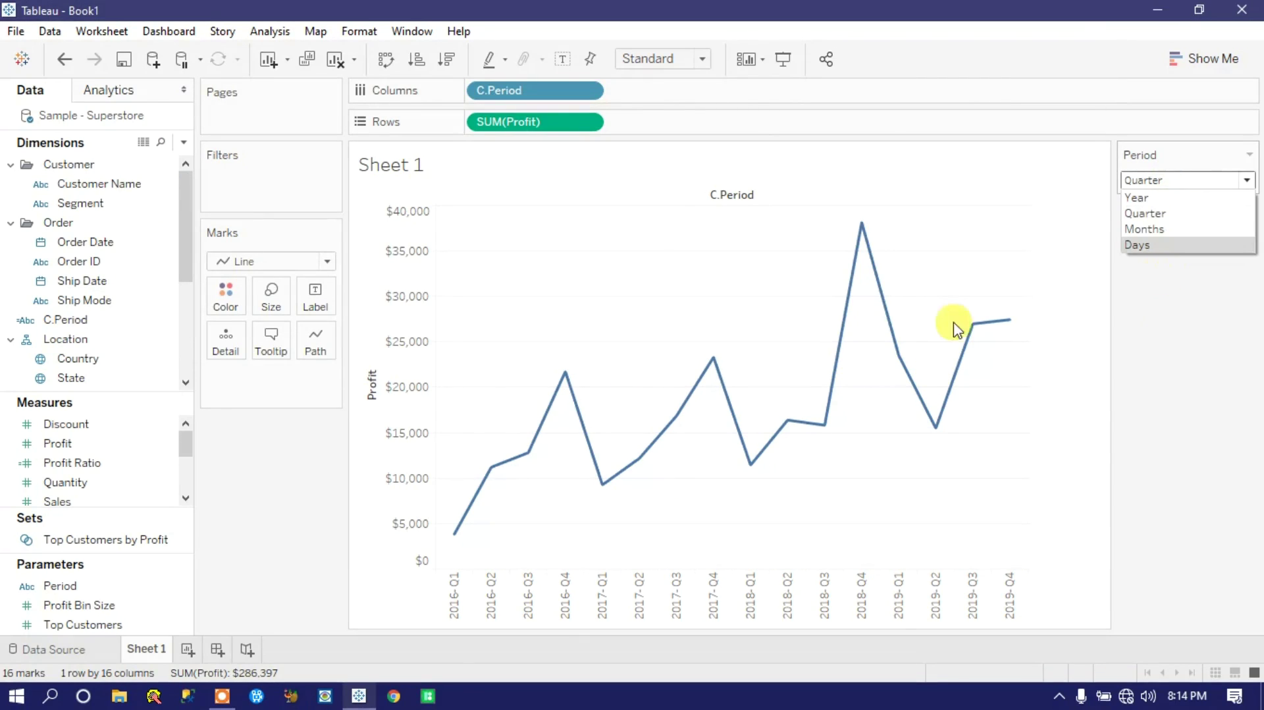
{"action": "left_click", "coordinate": [99, 320]}
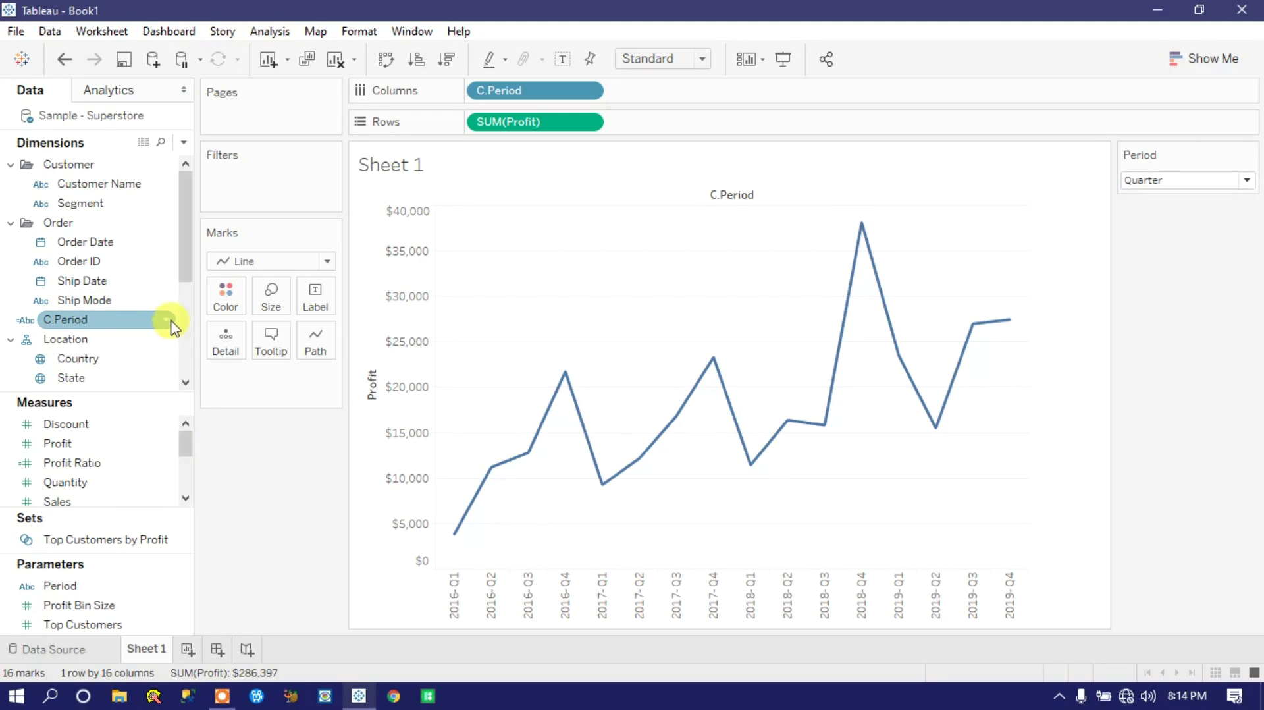
{"action": "left_click", "coordinate": [167, 323]}
{"action": "left_click", "coordinate": [217, 114]}
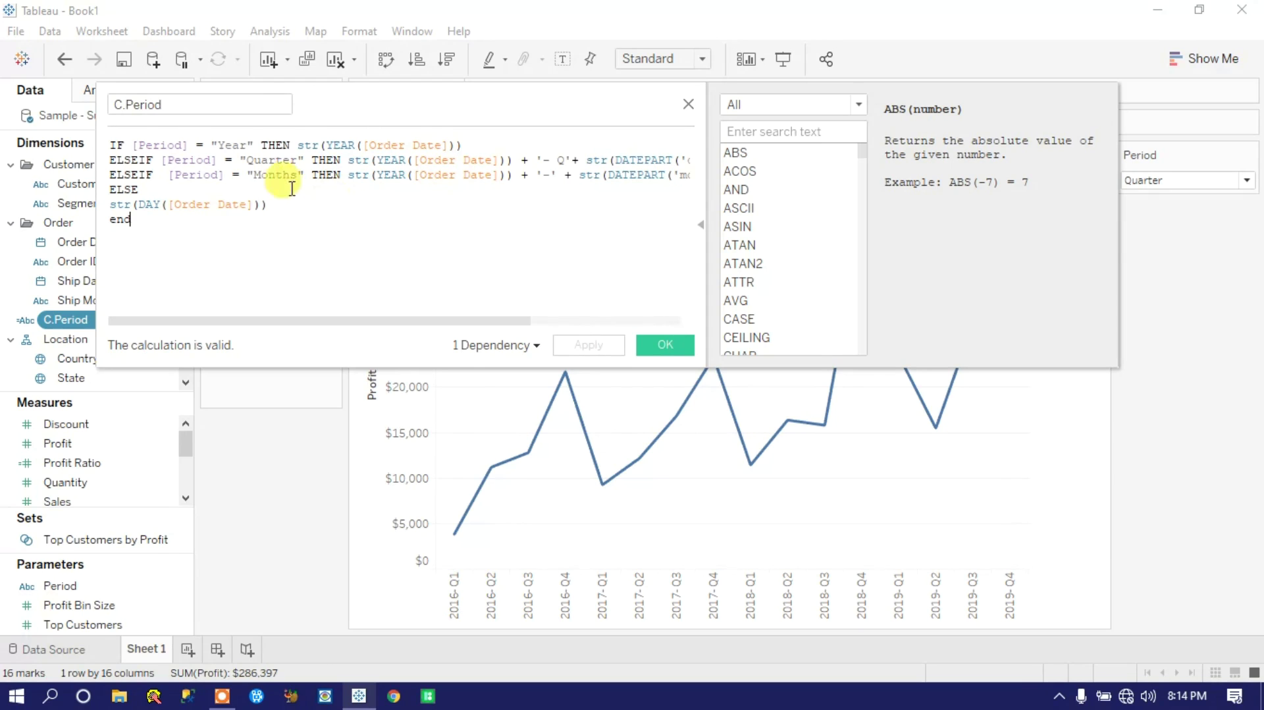
{"action": "left_click_drag", "start_coordinate": [355, 177], "coordinate": [715, 175]}
{"action": "key", "text": "ctrl+c"}
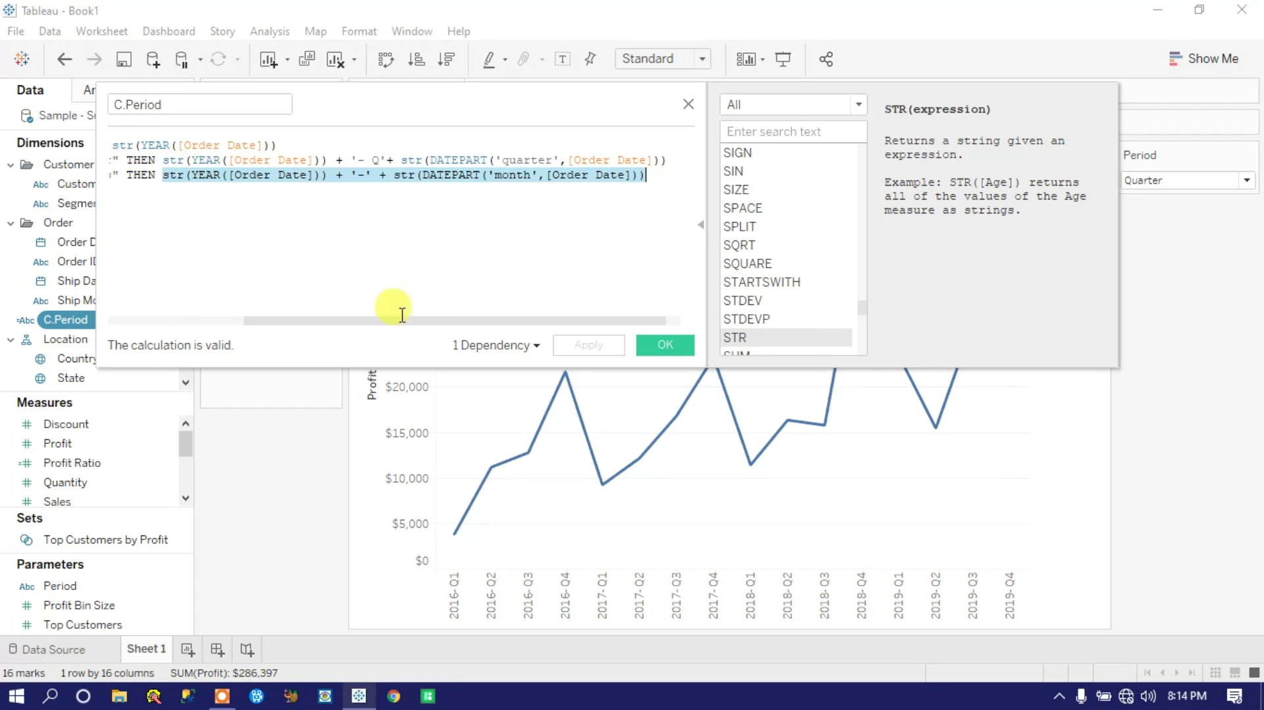
{"action": "left_click", "coordinate": [213, 326]}
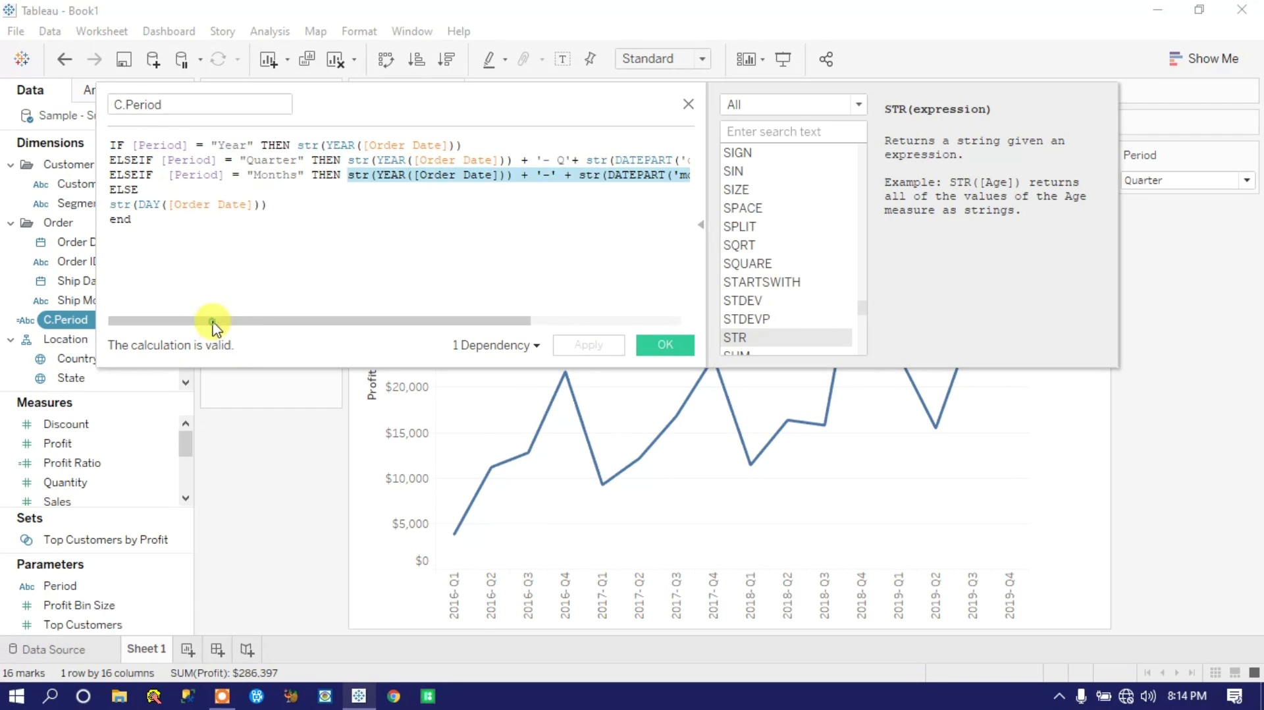
{"action": "left_click", "coordinate": [111, 205]}
{"action": "key", "text": "ctrl+v"}
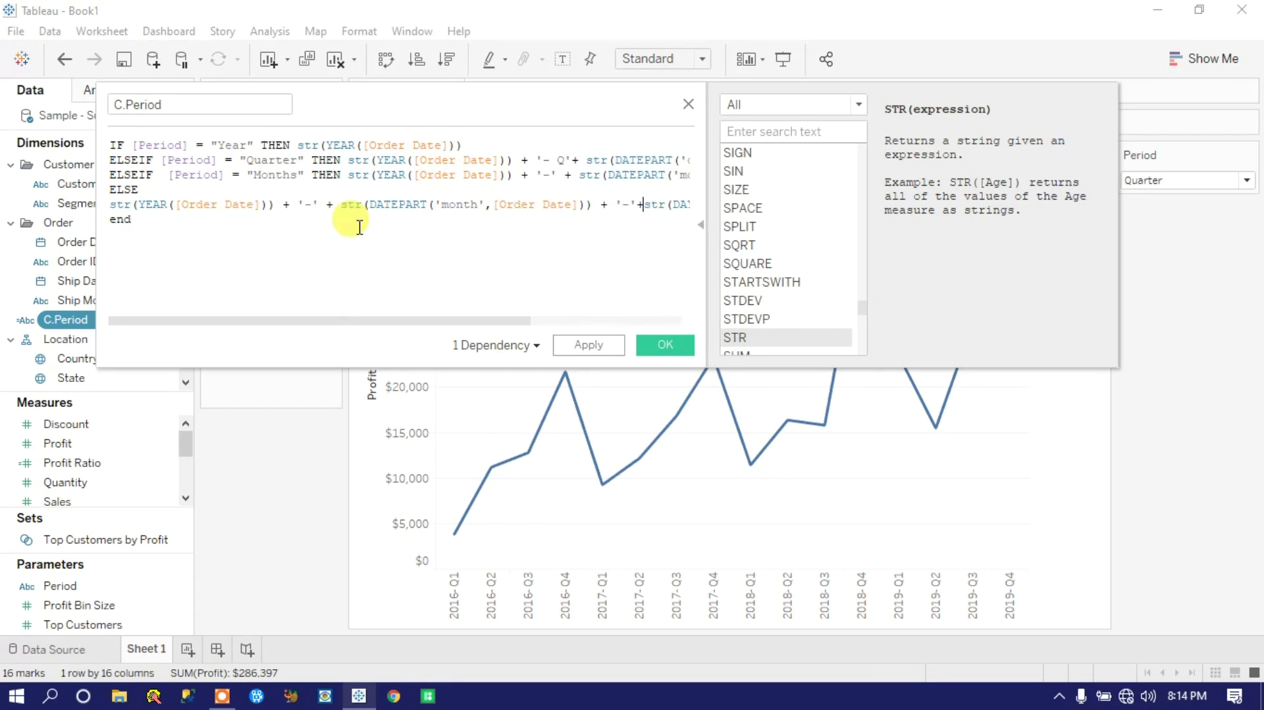
{"action": "left_click", "coordinate": [583, 345]}
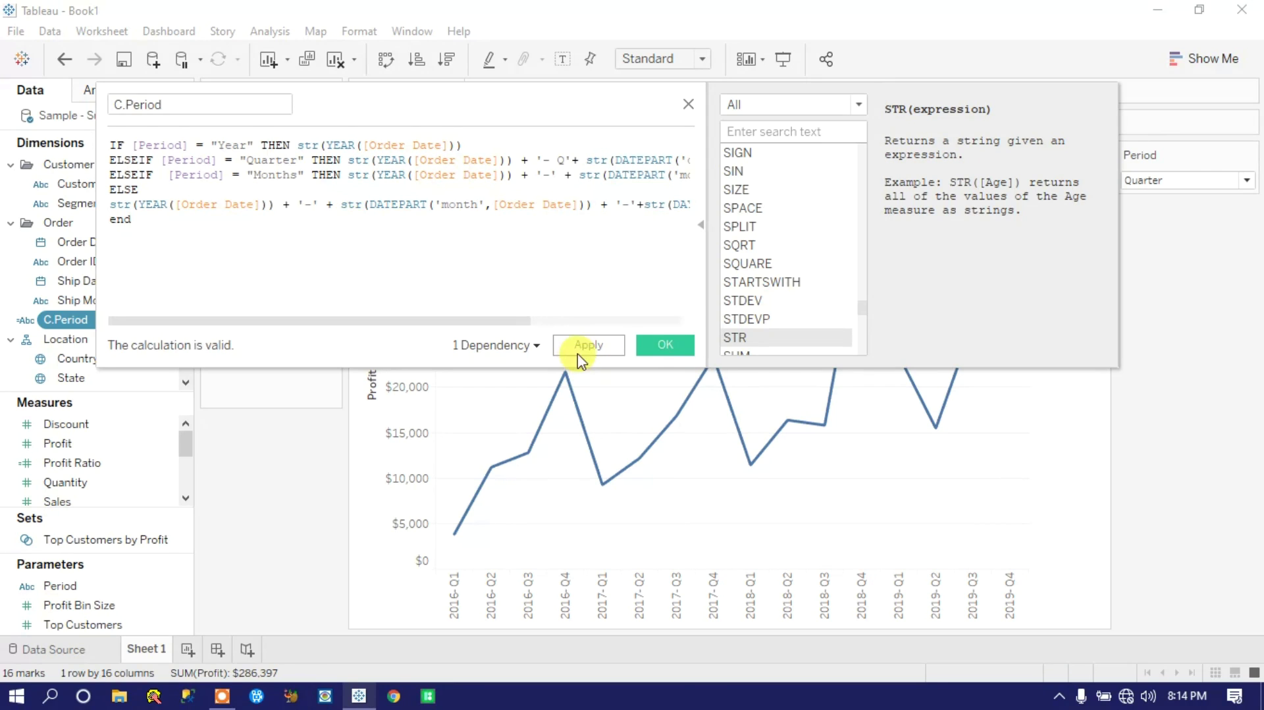
{"action": "left_click", "coordinate": [665, 344]}
Set the Period parameter to Days and inspect the daily profit points and their year-month-day labels
{"action": "left_click", "coordinate": [1165, 180]}
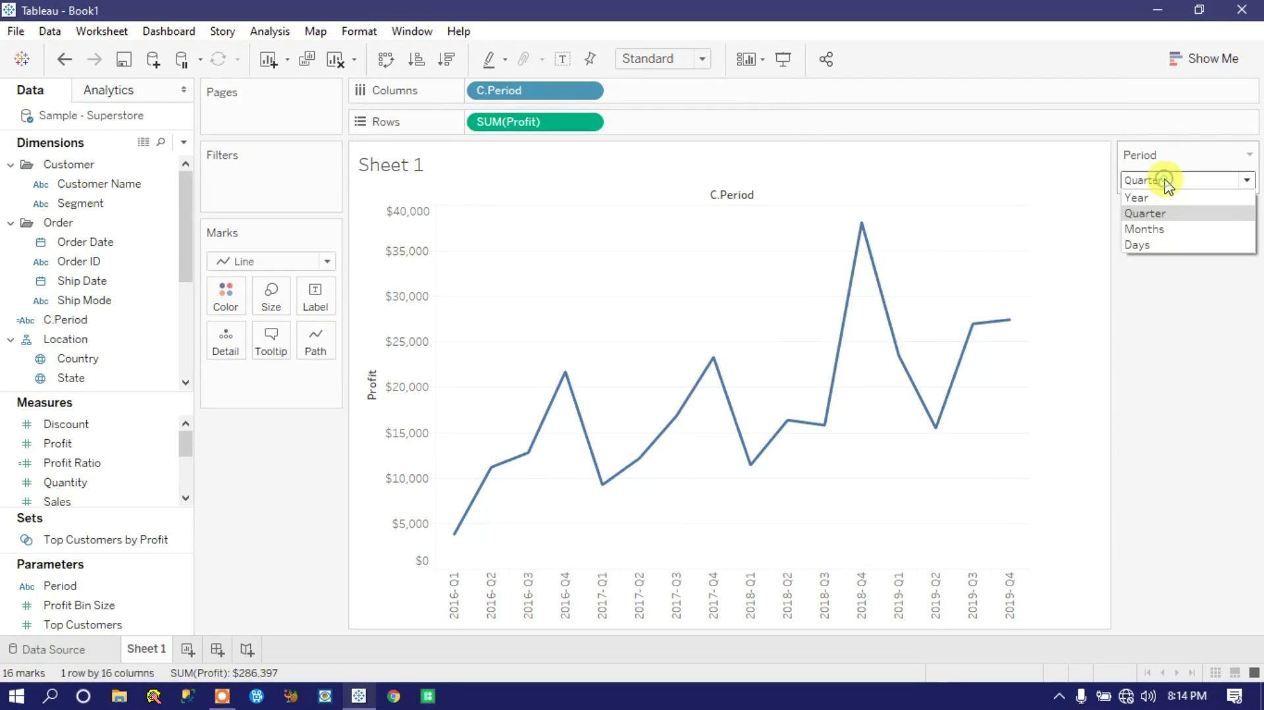
{"action": "left_click", "coordinate": [1162, 250]}
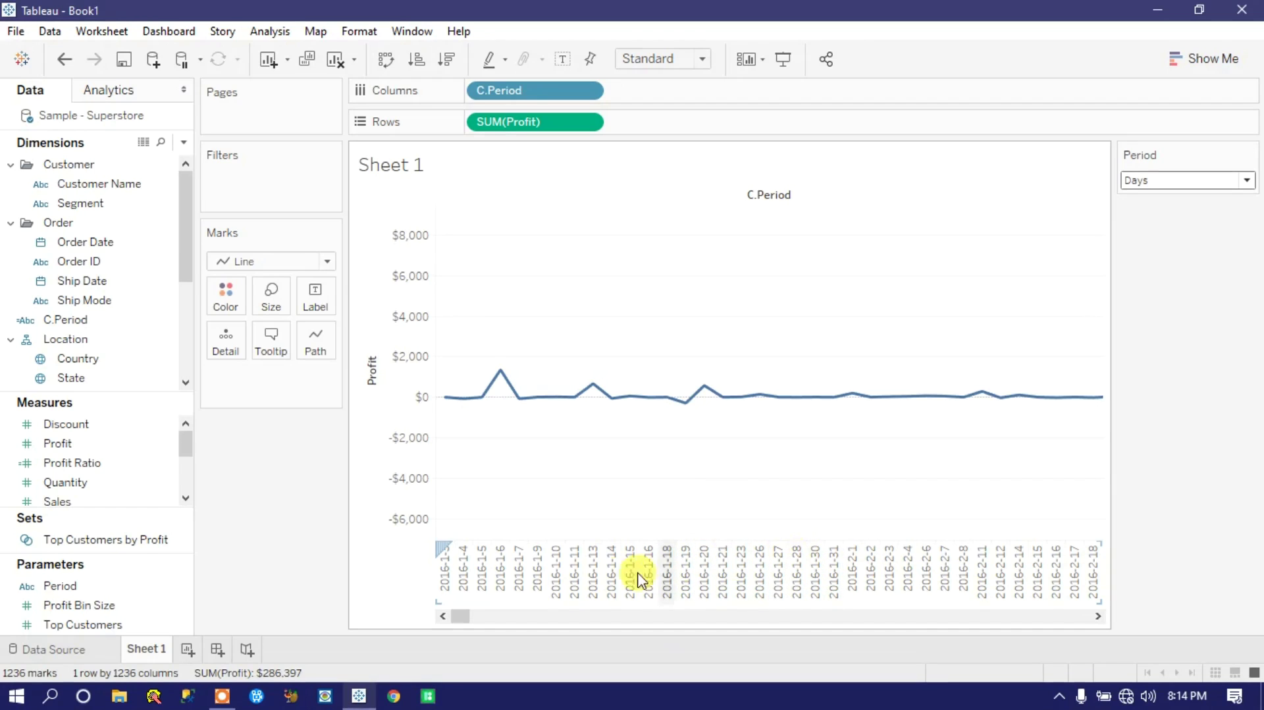
{"action": "left_click_drag", "start_coordinate": [459, 617], "coordinate": [250, 637]}
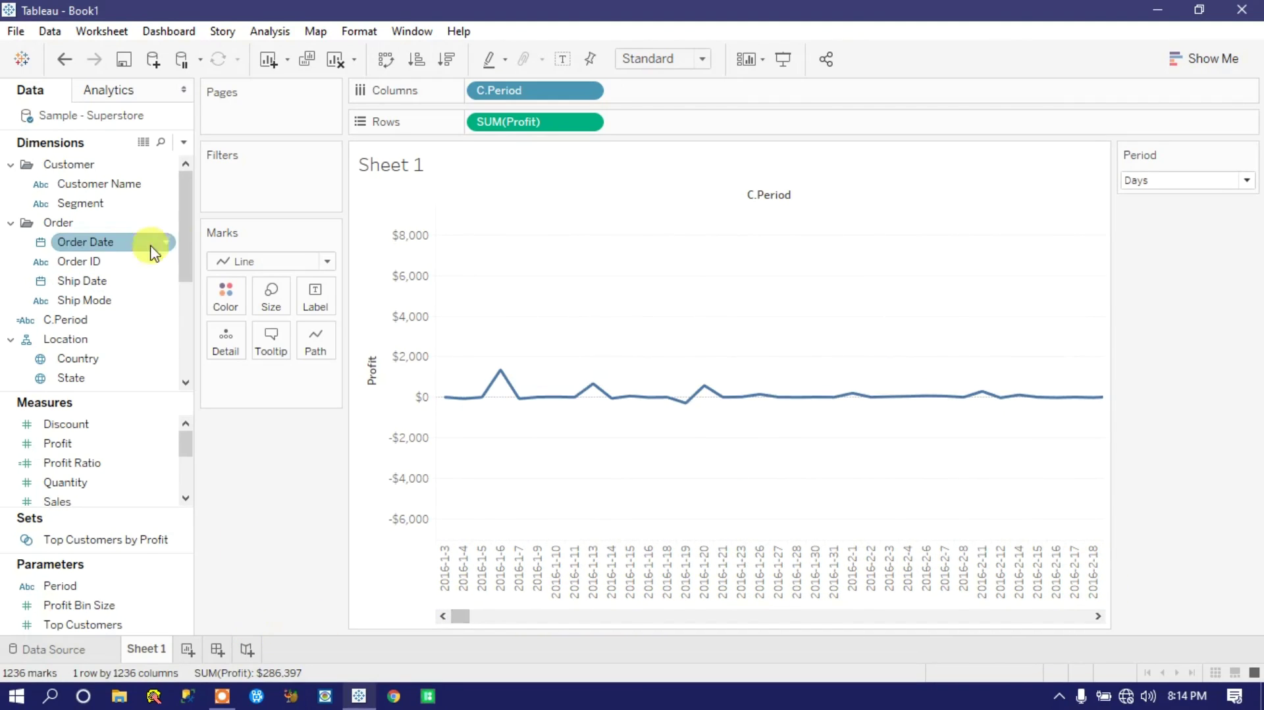
Color the profit line by Segment and inspect the daily marks
{"action": "left_click_drag", "start_coordinate": [79, 203], "coordinate": [227, 305]}
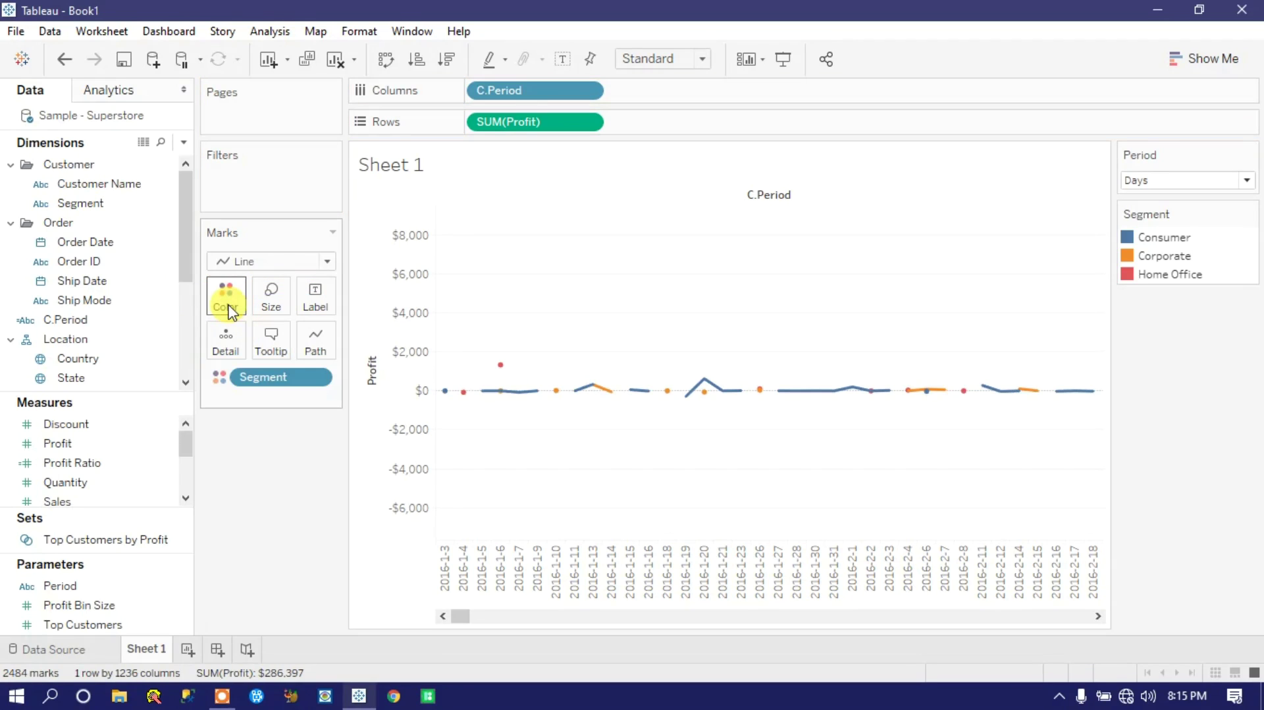
{"action": "mouse_move", "coordinate": [523, 406]}
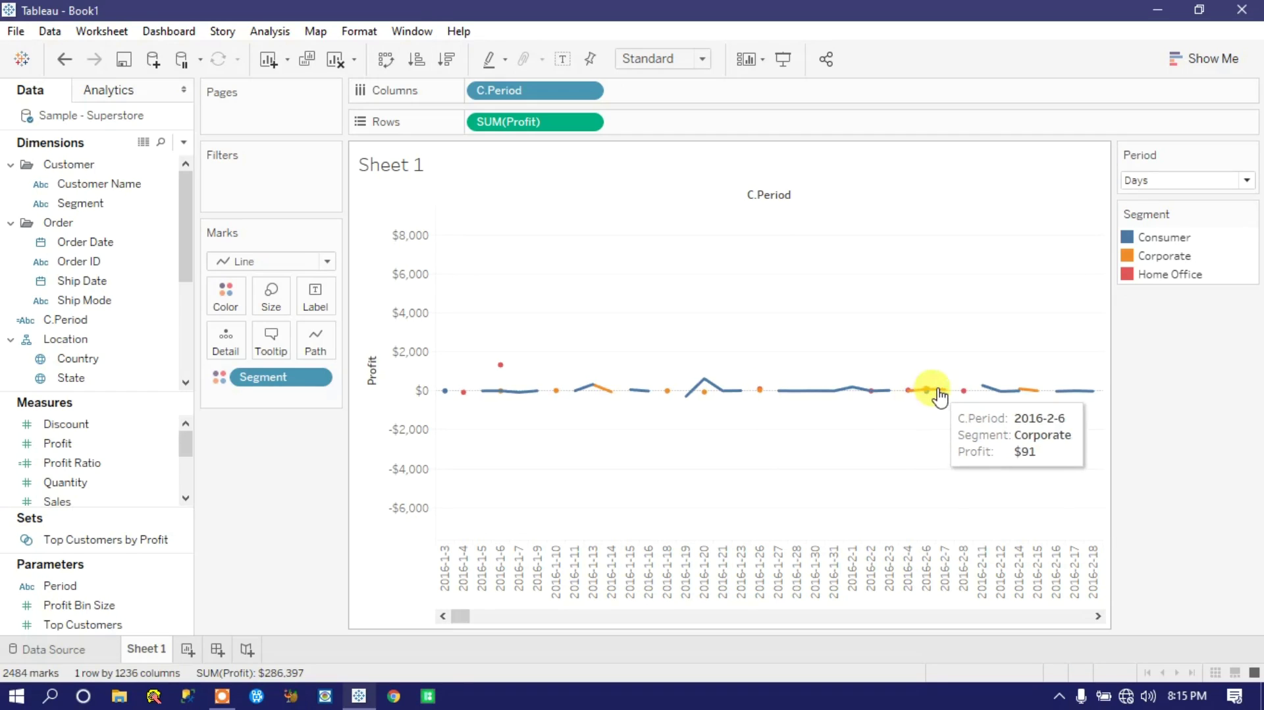
{"action": "left_click_drag", "start_coordinate": [469, 615], "coordinate": [421, 622]}
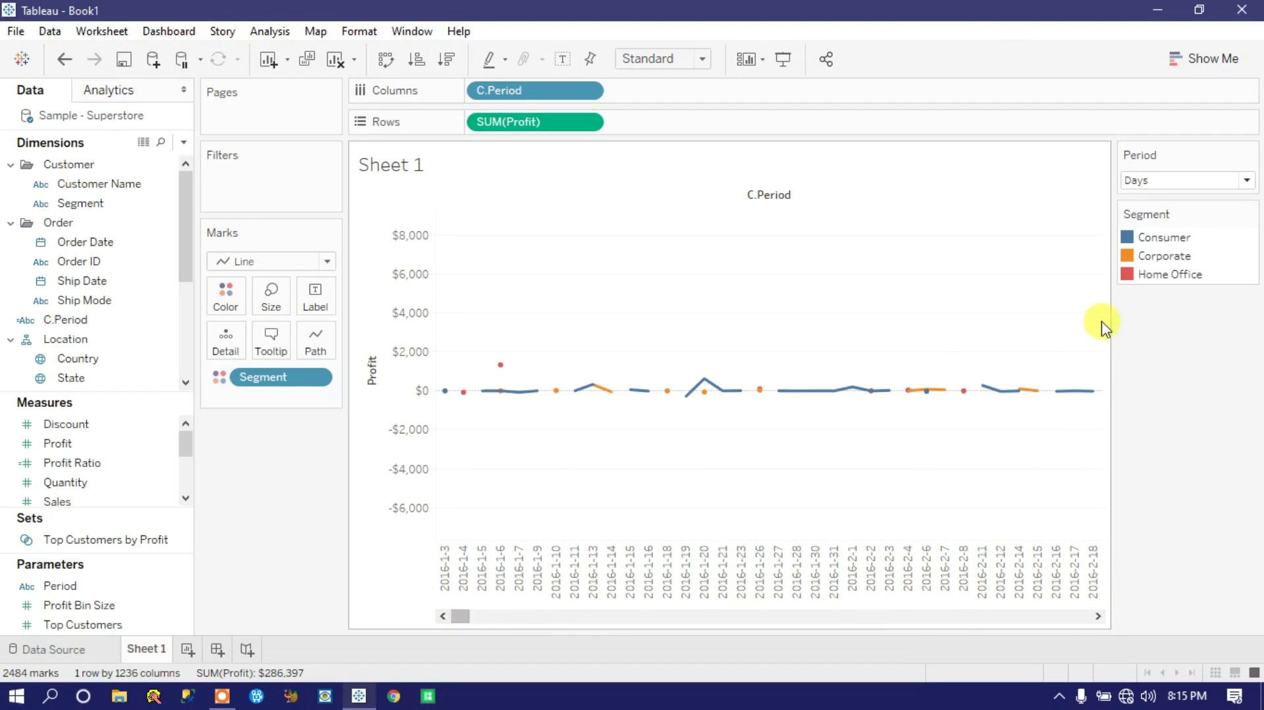
Compare the segment profit lines with the Period parameter on Year, Quarter and Months
{"action": "left_click", "coordinate": [1157, 179]}
{"action": "left_click", "coordinate": [1156, 199]}
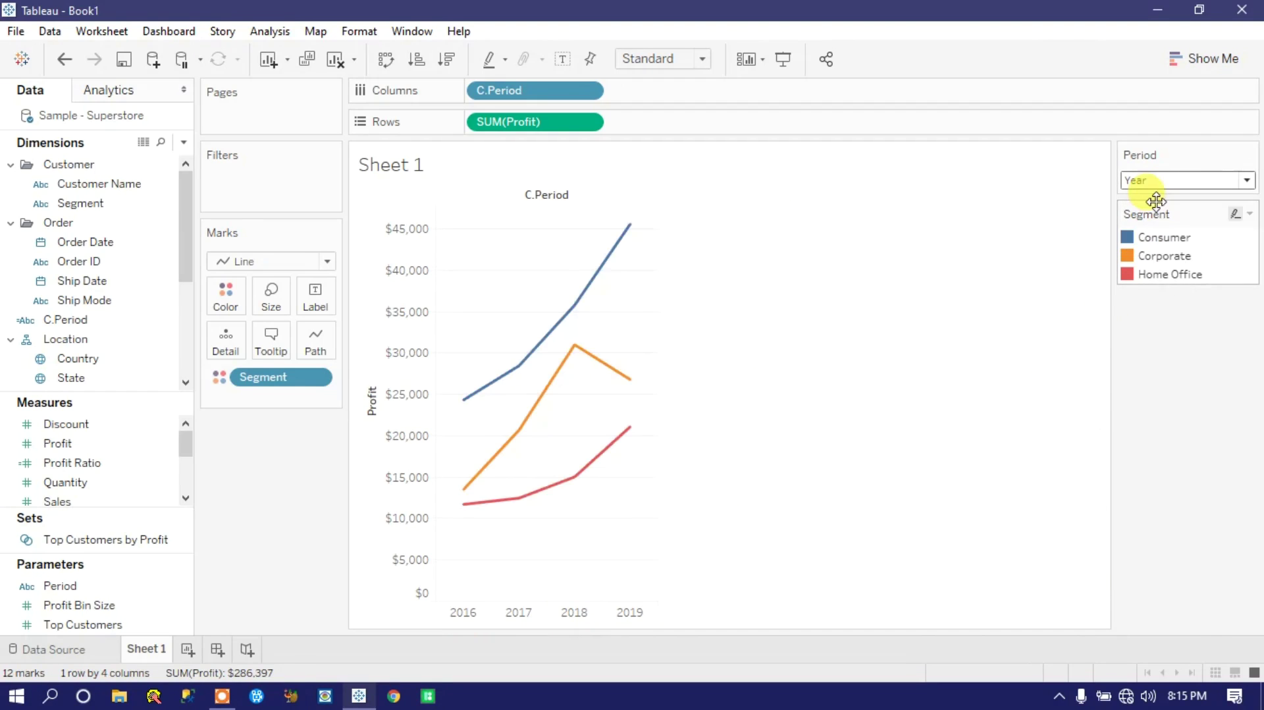
{"action": "left_click", "coordinate": [1166, 188]}
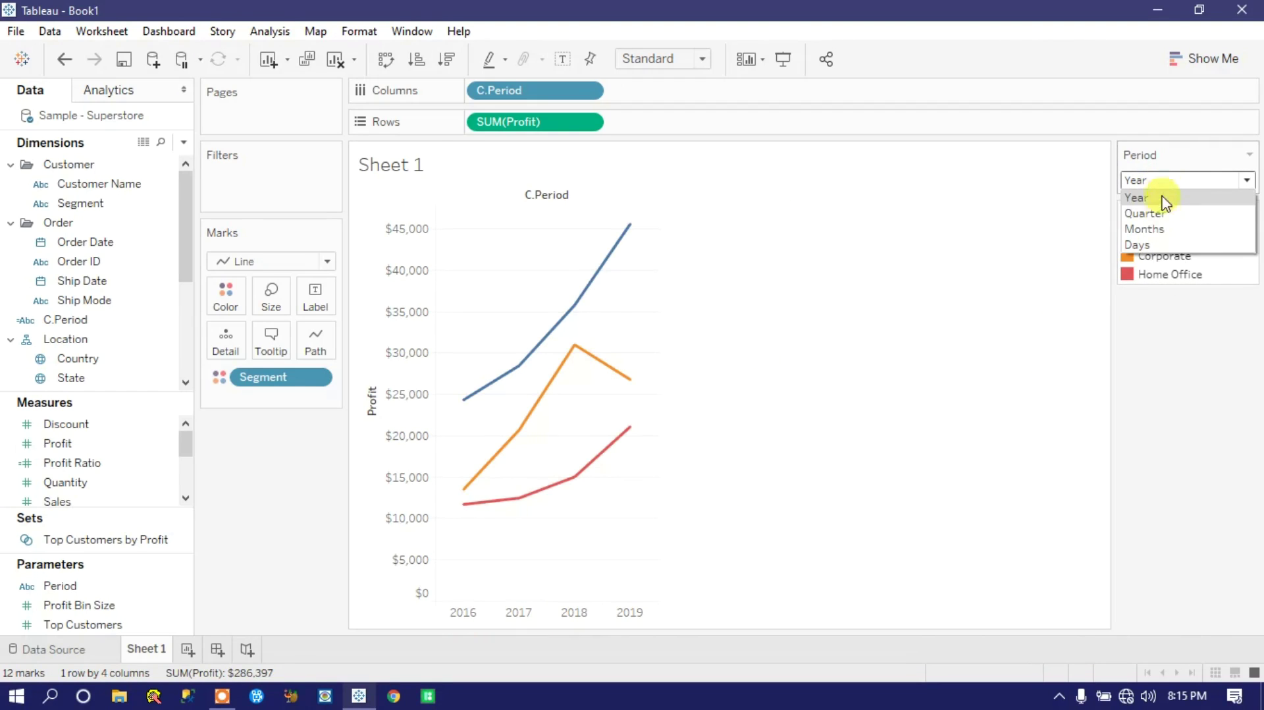
{"action": "left_click", "coordinate": [1145, 211]}
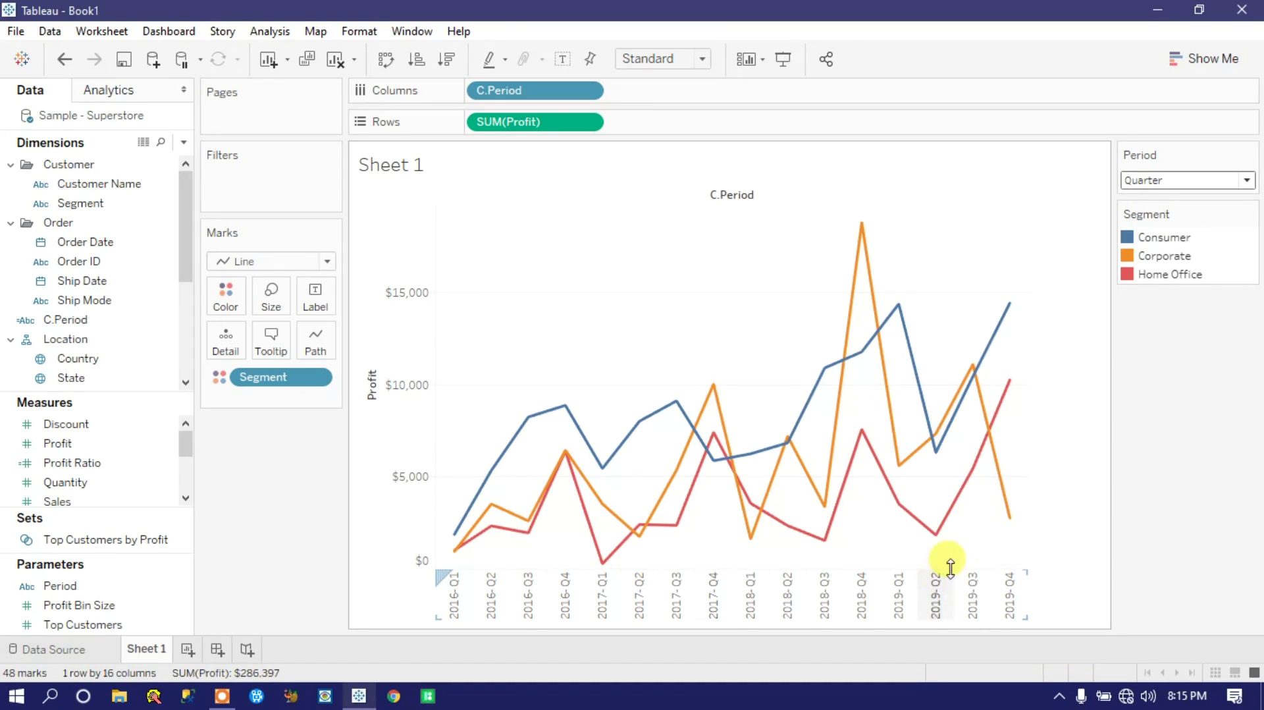
{"action": "left_click", "coordinate": [1157, 183]}
{"action": "left_click", "coordinate": [1150, 229]}
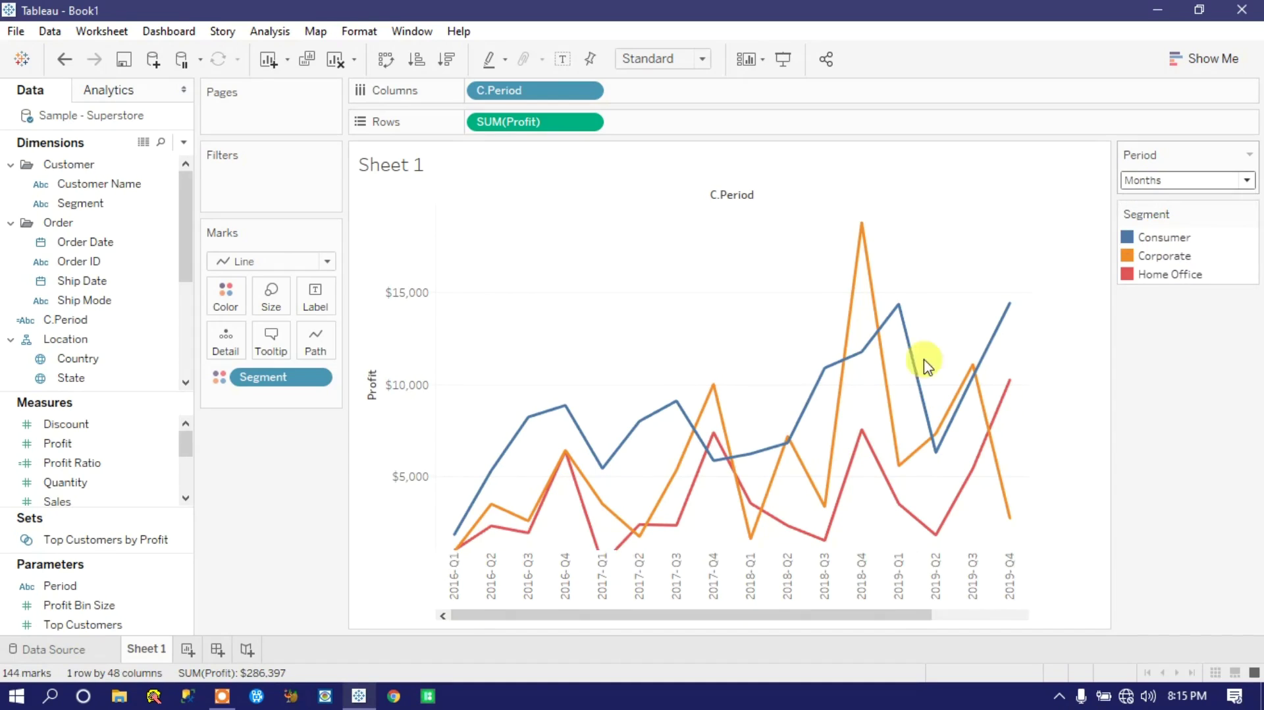
{"action": "left_click_drag", "start_coordinate": [564, 617], "coordinate": [524, 625]}
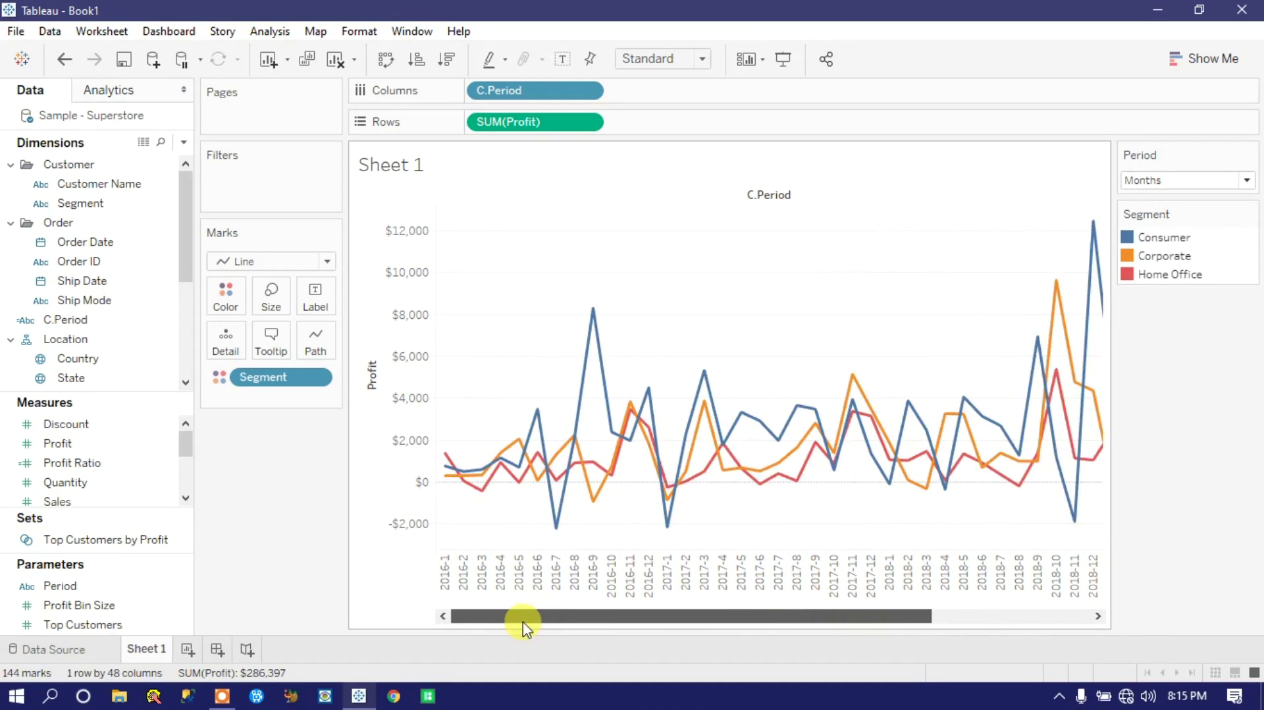
View the segment profit lines with the Period parameter on Days, and return it to Year
{"action": "left_click", "coordinate": [1160, 183]}
{"action": "left_click", "coordinate": [1151, 244]}
{"action": "left_click", "coordinate": [1151, 183]}
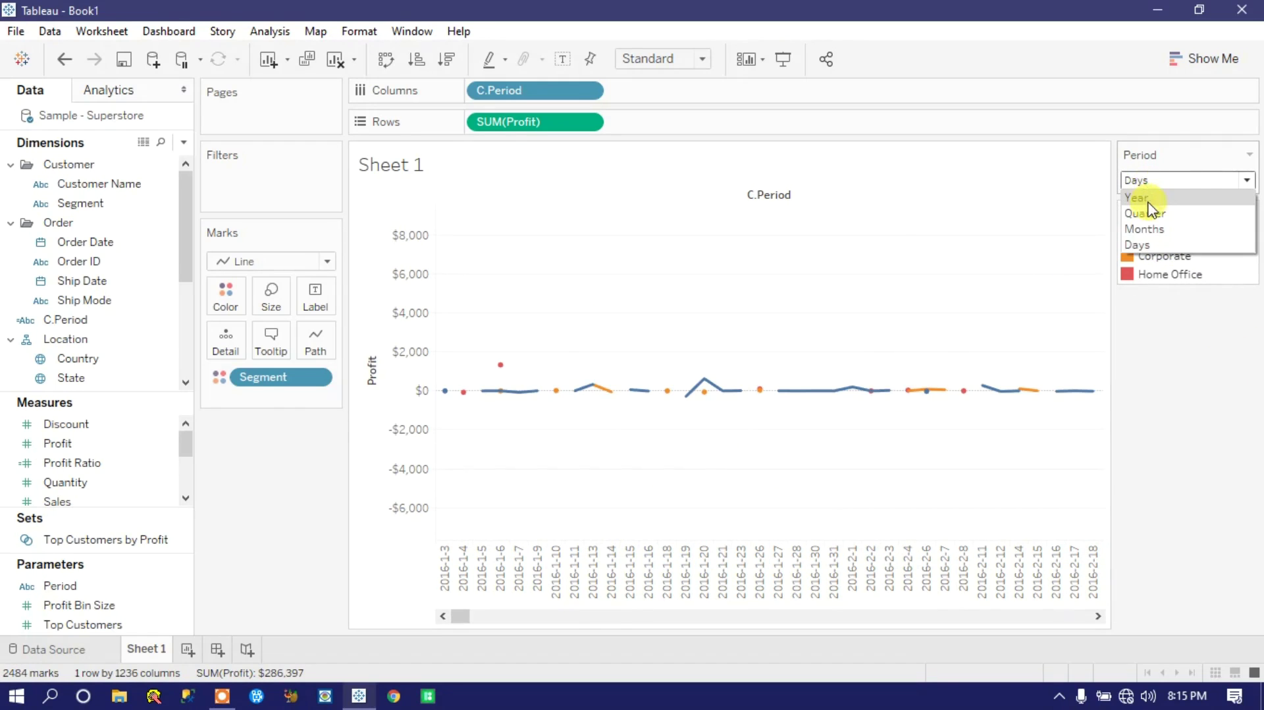
{"action": "left_click", "coordinate": [1149, 198]}
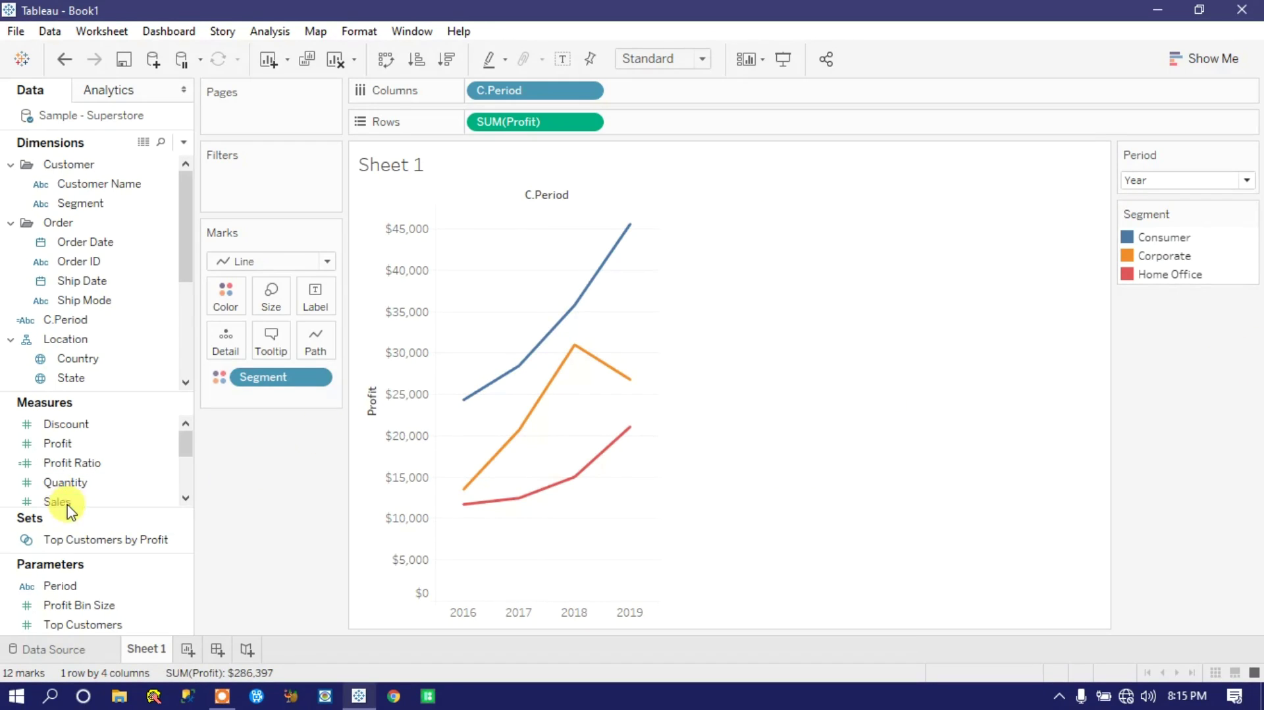
Size the segment profit lines by Sales and inspect individual marks with the Period parameter on Quarter
{"action": "left_click_drag", "start_coordinate": [56, 508], "coordinate": [269, 300]}
{"action": "mouse_move", "coordinate": [570, 377]}
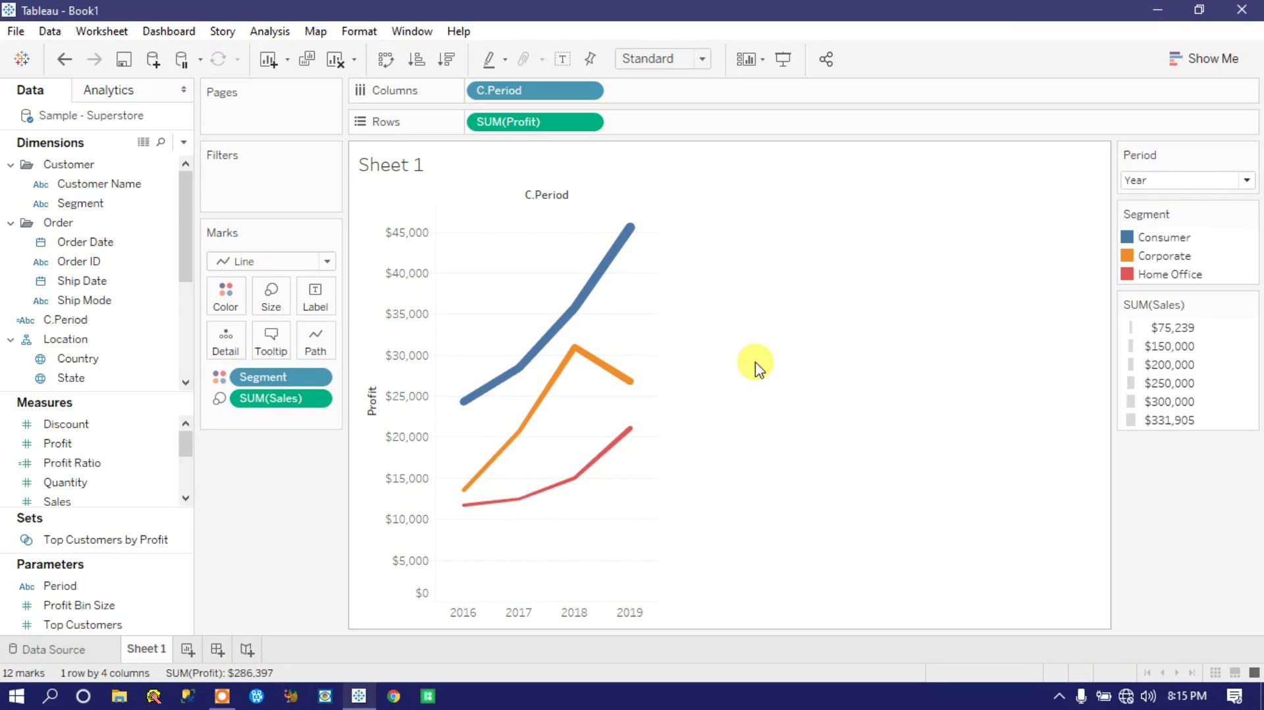
{"action": "left_click", "coordinate": [1152, 181]}
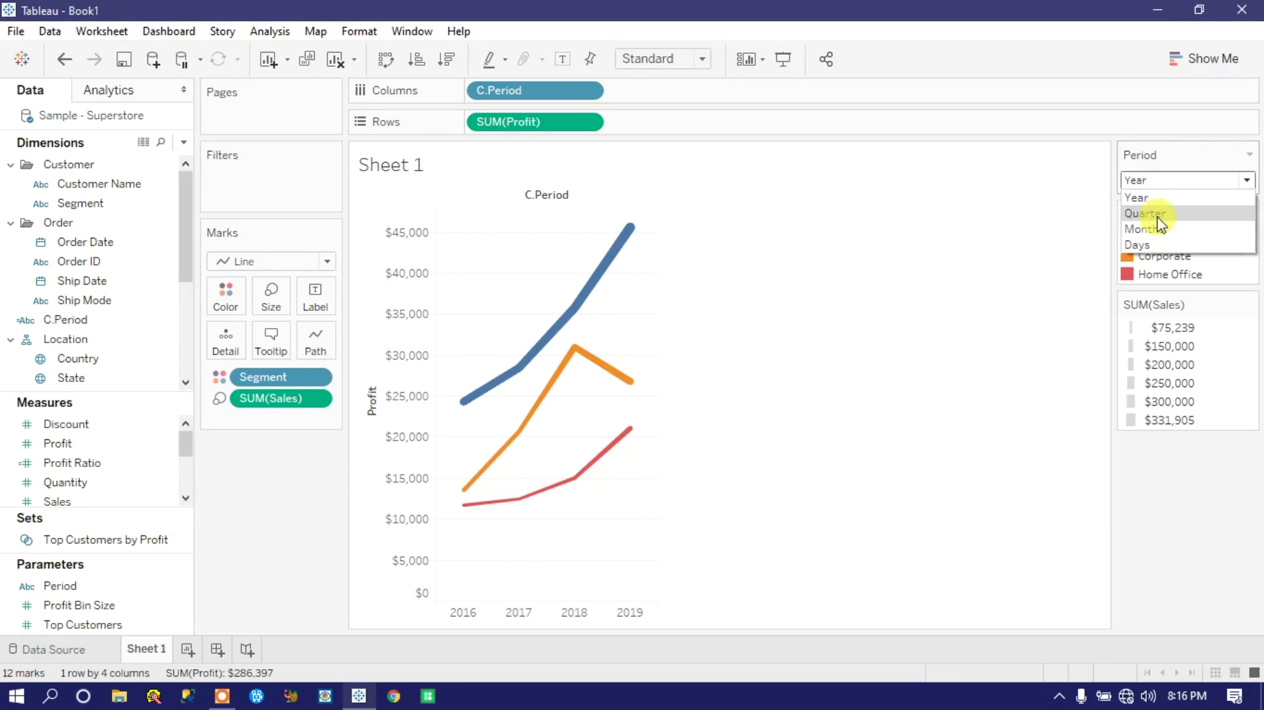
{"action": "left_click", "coordinate": [1146, 214]}
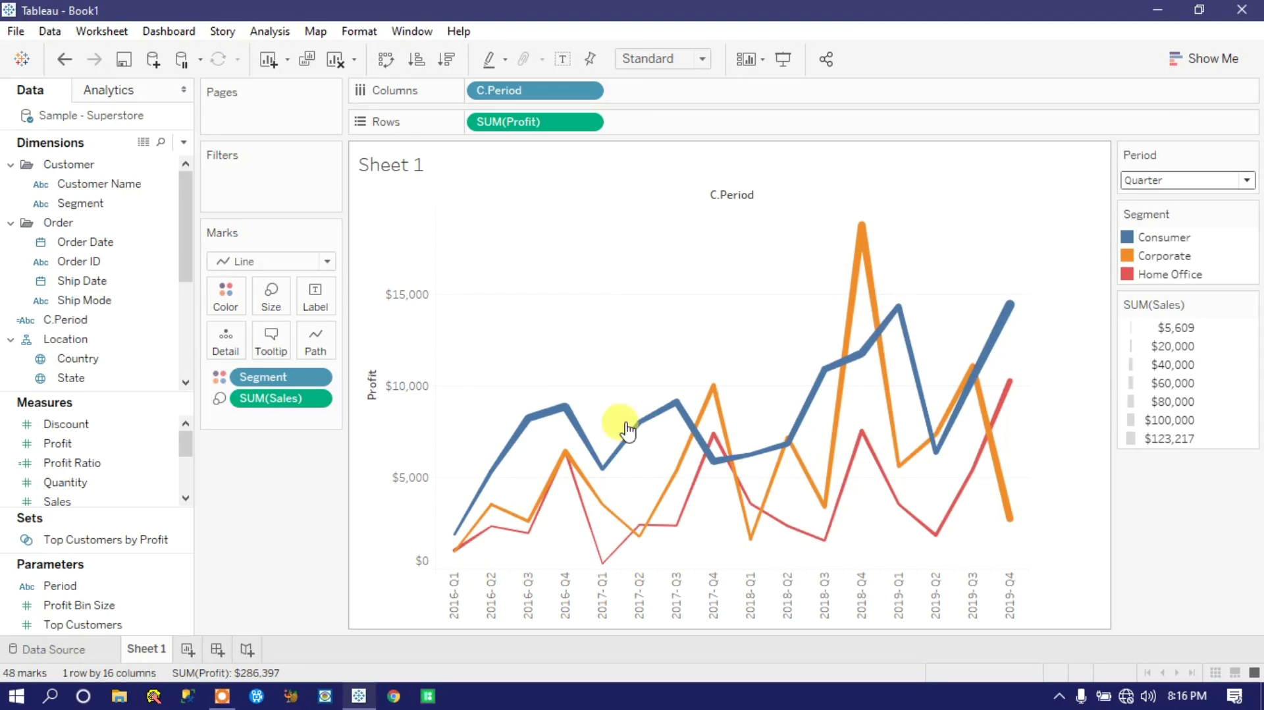
{"action": "mouse_move", "coordinate": [565, 413]}
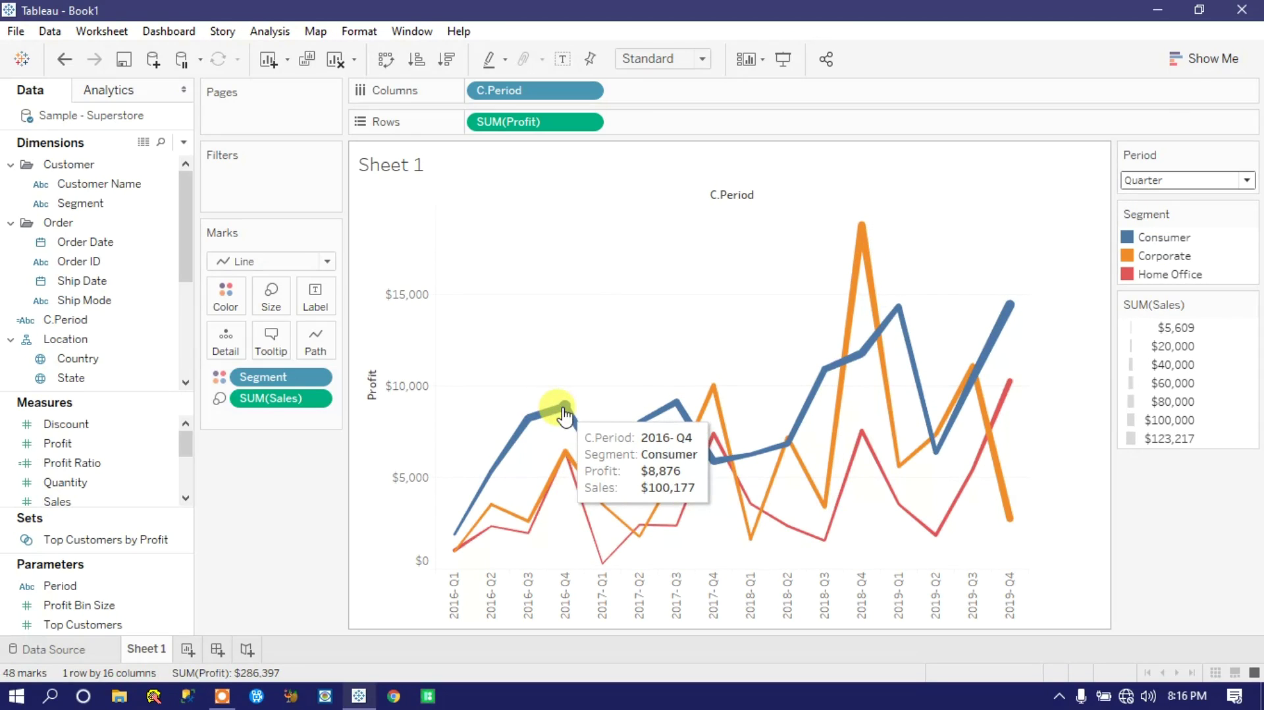
{"action": "mouse_move", "coordinate": [602, 567]}
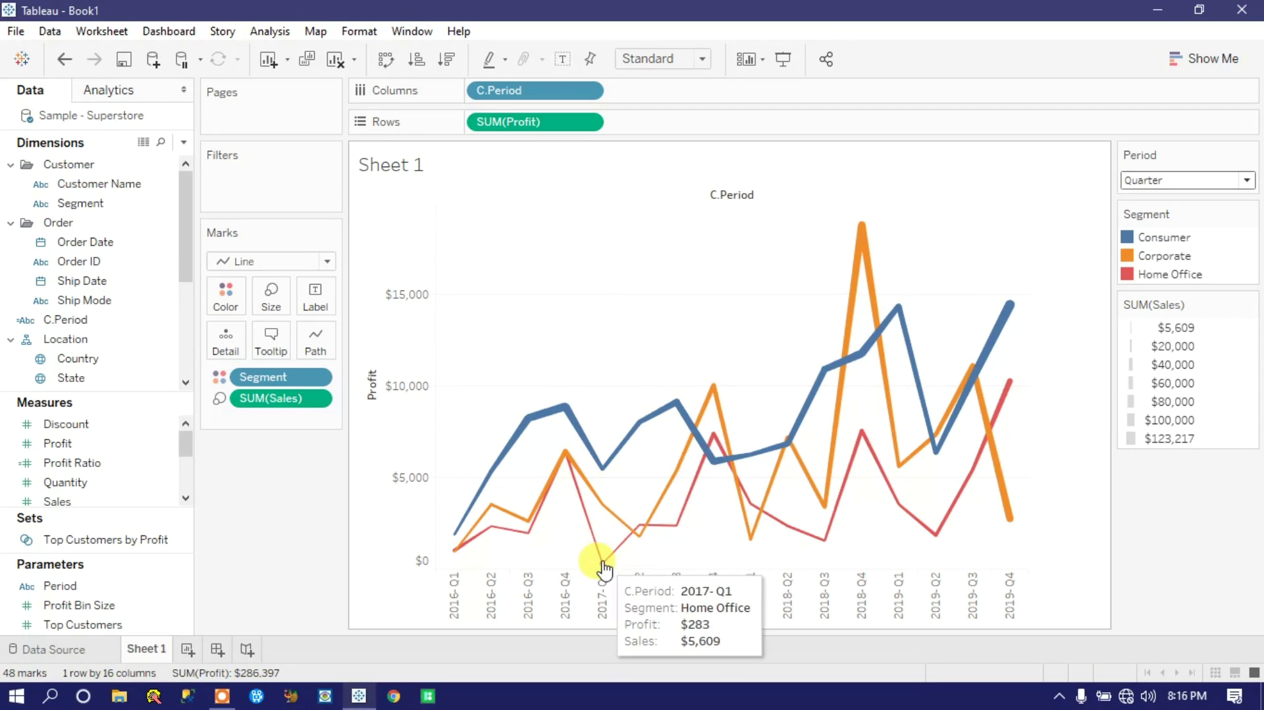
Check the sales-sized profit lines with the Period parameter on Months, Days and Year
{"action": "left_click", "coordinate": [1142, 184]}
{"action": "left_click", "coordinate": [1151, 228]}
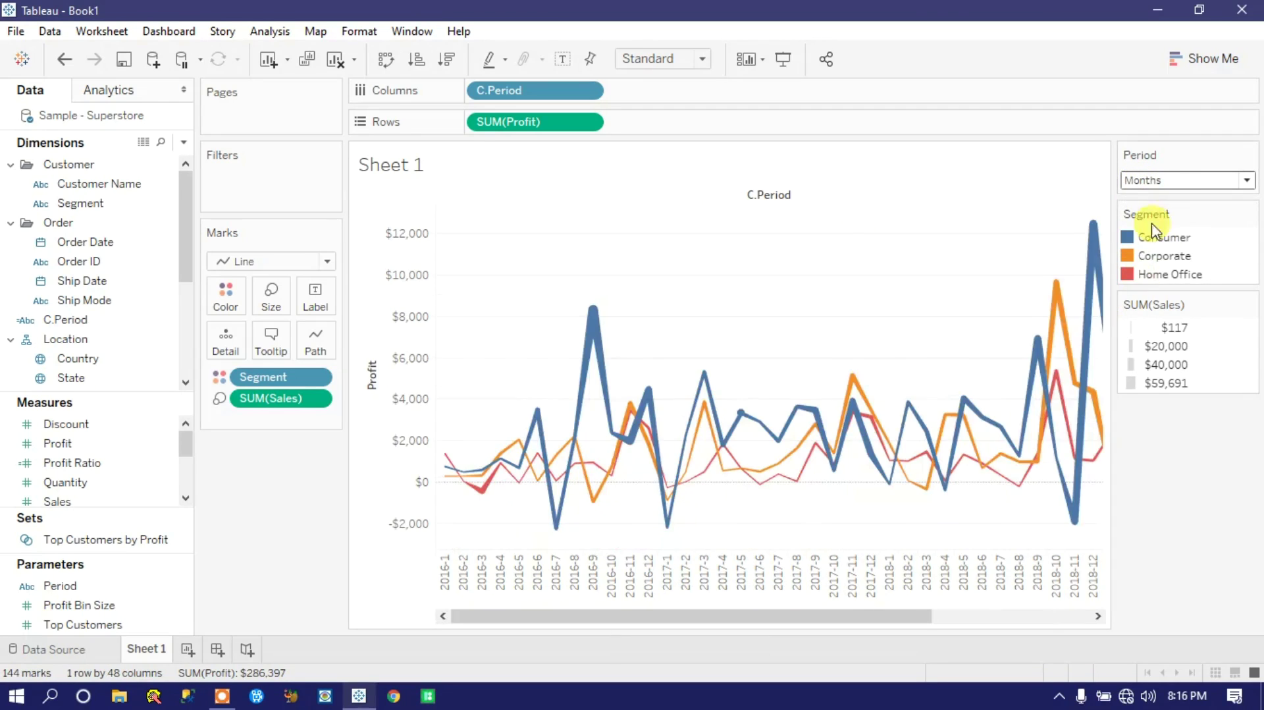
{"action": "left_click", "coordinate": [1159, 180]}
{"action": "left_click", "coordinate": [1155, 245]}
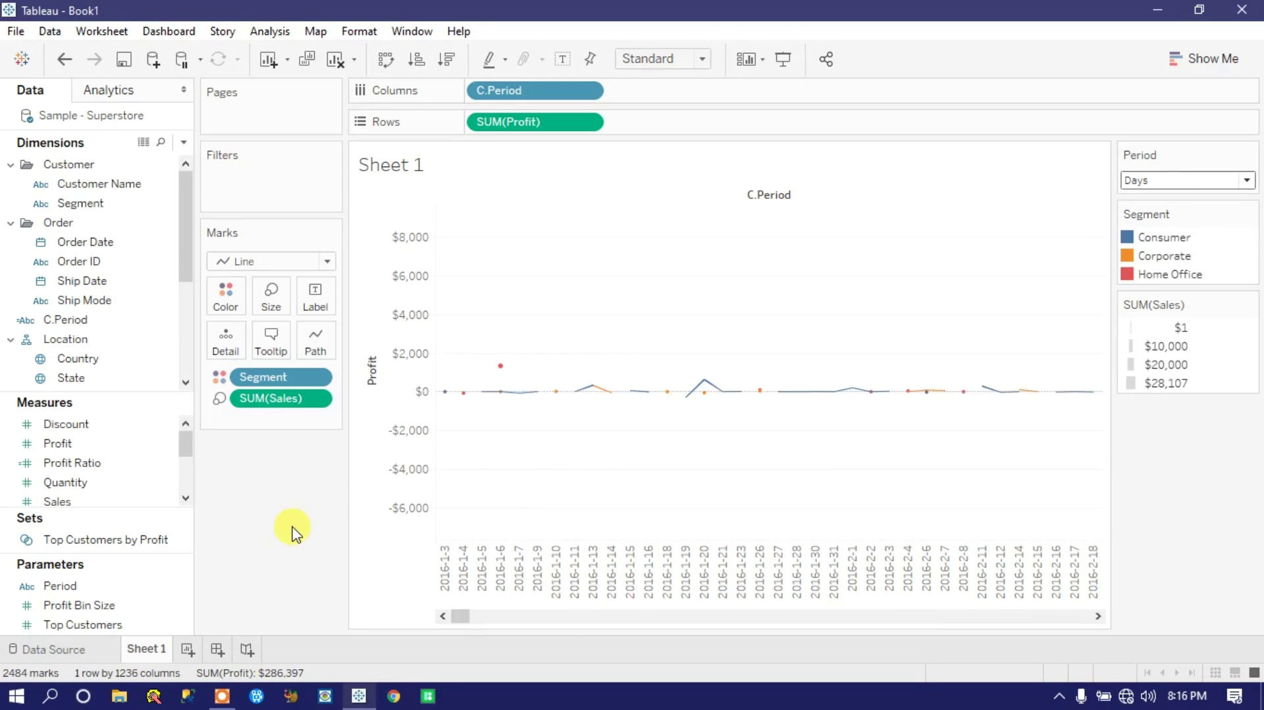
{"action": "left_click", "coordinate": [1145, 182]}
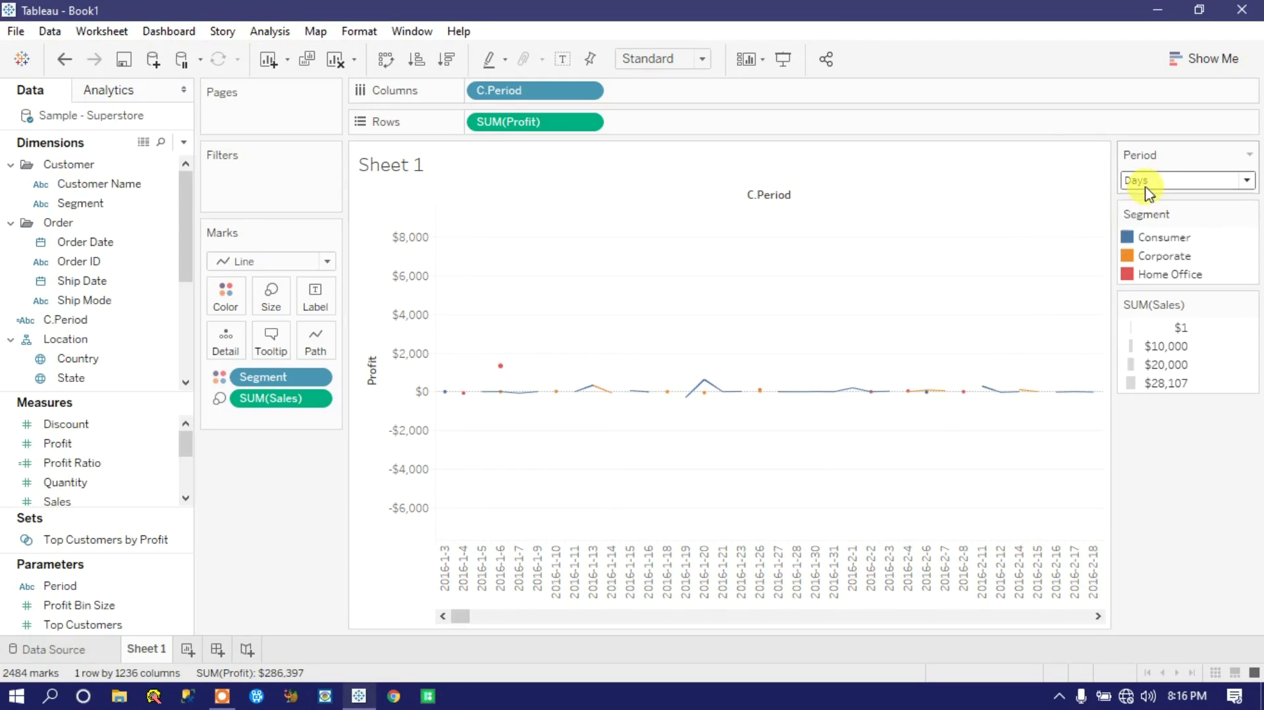
{"action": "left_click", "coordinate": [1149, 197]}
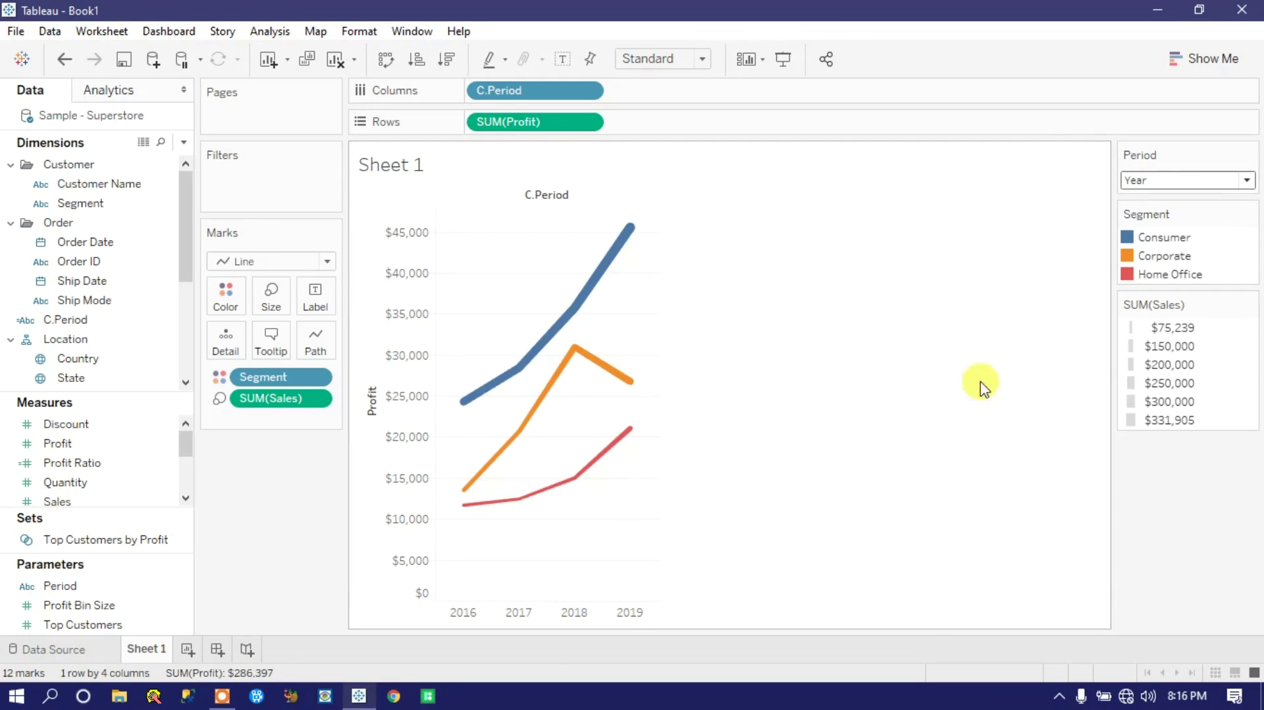
Recolor the segments from the White Palette: light blue for Consumer, light gray for Corporate and black for Home Office
{"action": "left_click", "coordinate": [222, 301]}
{"action": "left_click", "coordinate": [285, 356]}
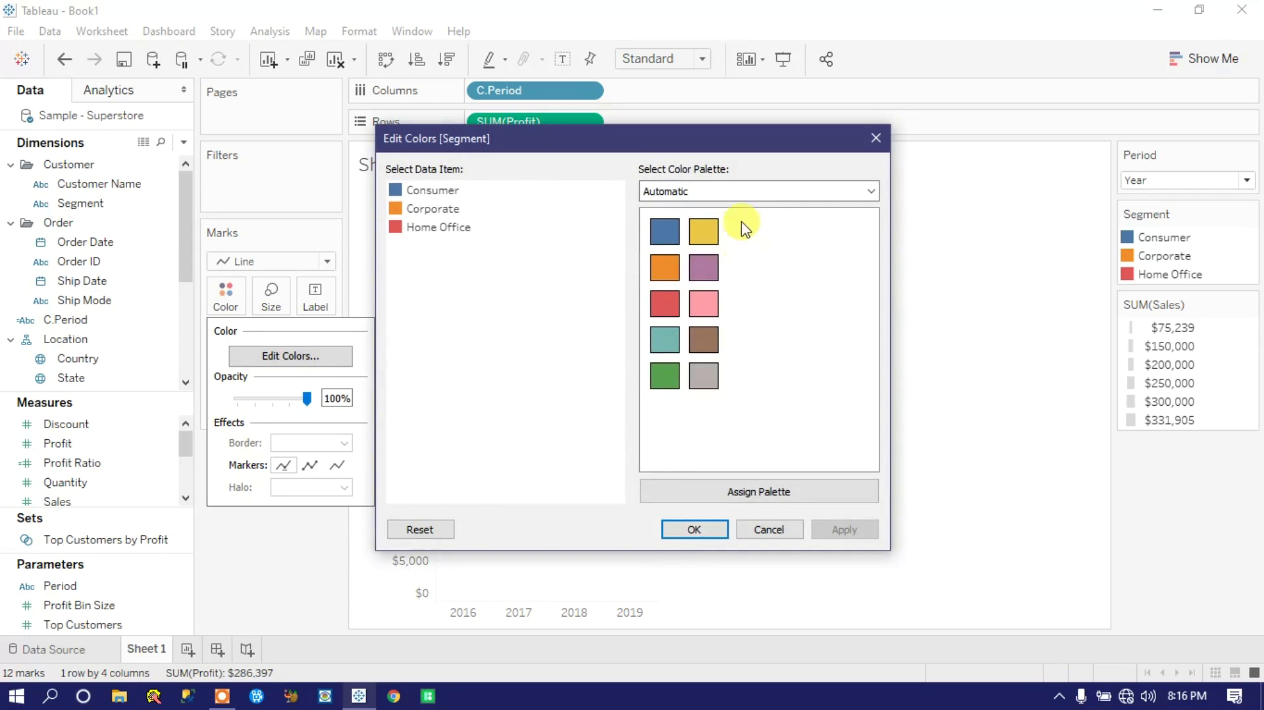
{"action": "left_click", "coordinate": [731, 191]}
{"action": "left_click_drag", "start_coordinate": [871, 242], "coordinate": [892, 329]}
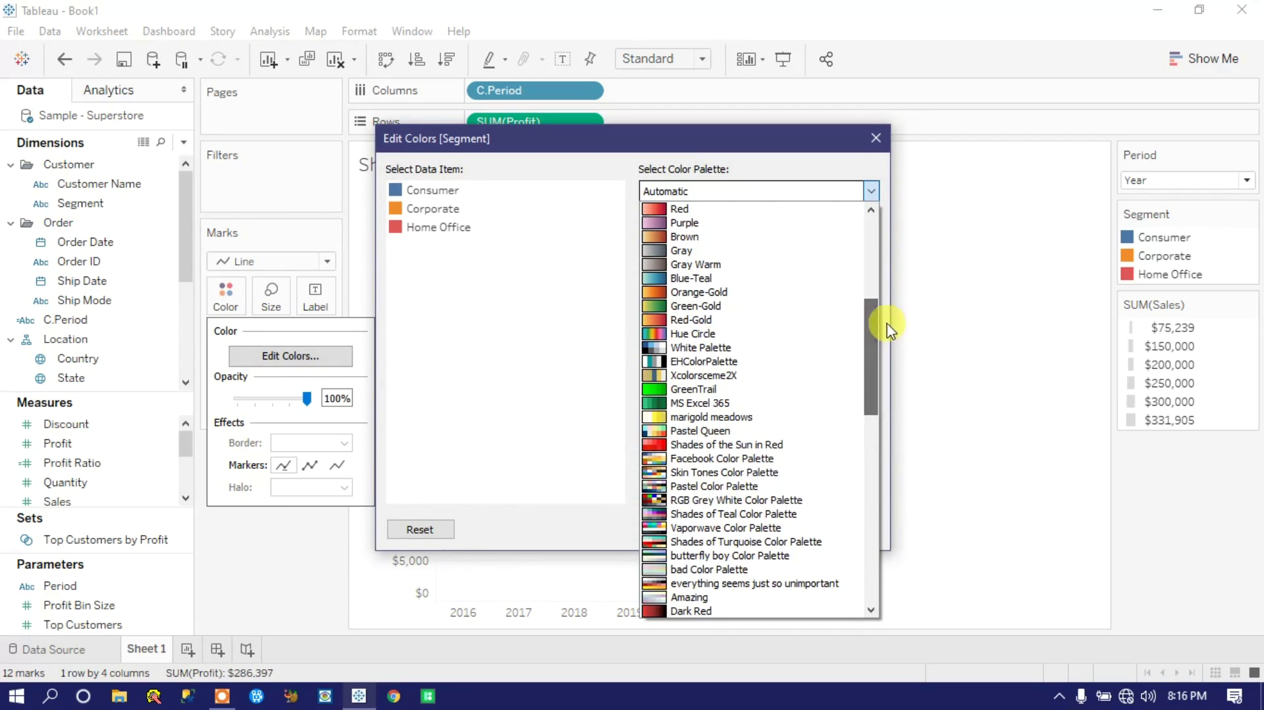
{"action": "left_click", "coordinate": [756, 348]}
{"action": "left_click", "coordinate": [423, 190]}
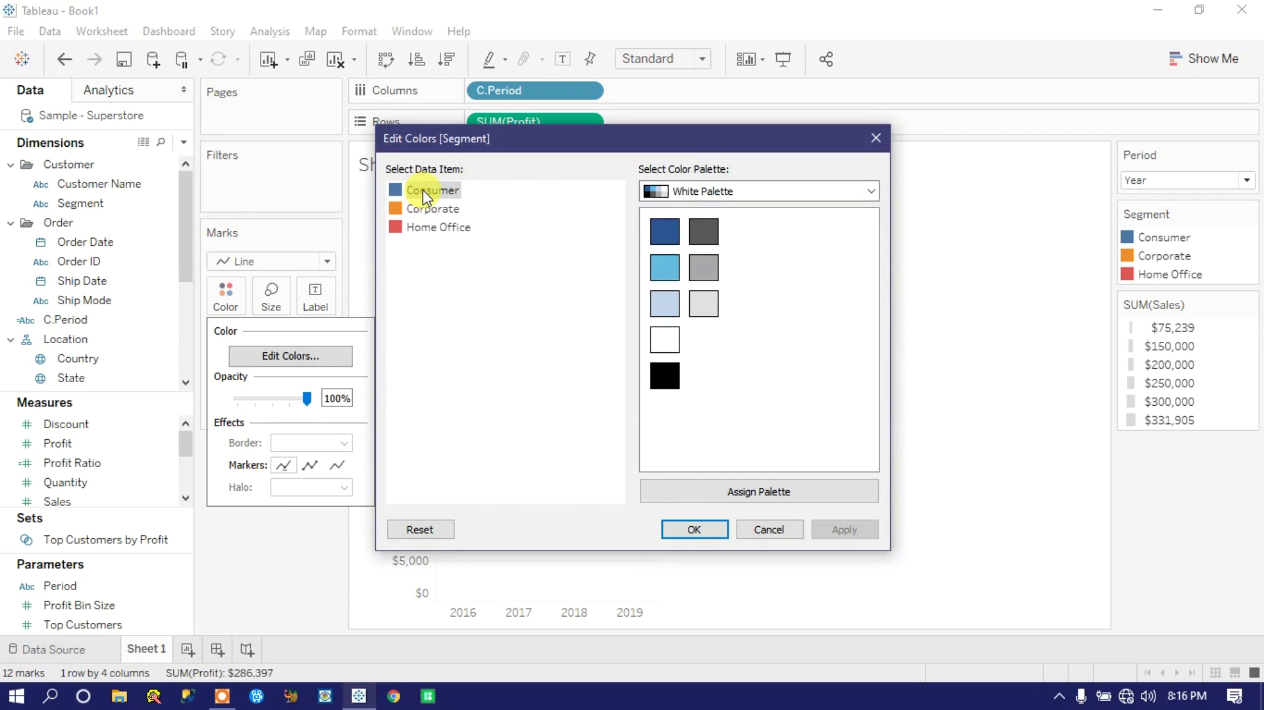
{"action": "left_click", "coordinate": [664, 268]}
{"action": "left_click", "coordinate": [431, 210]}
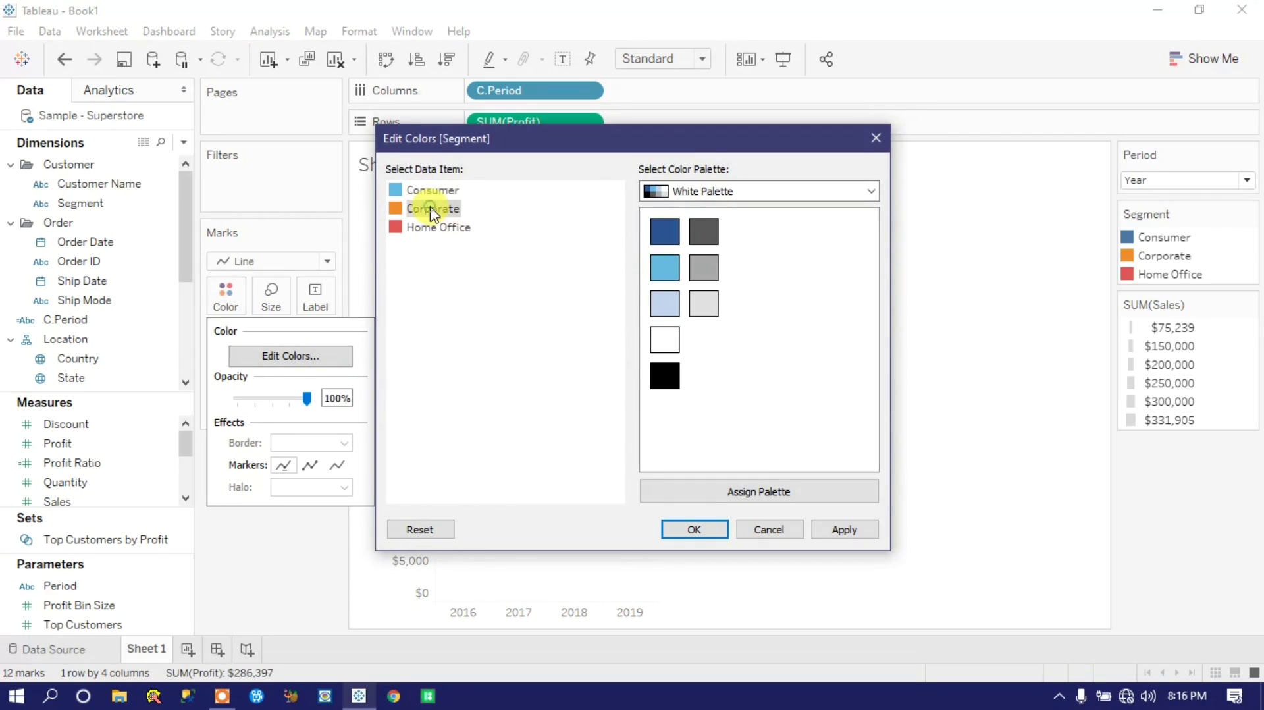
{"action": "left_click", "coordinate": [417, 228]}
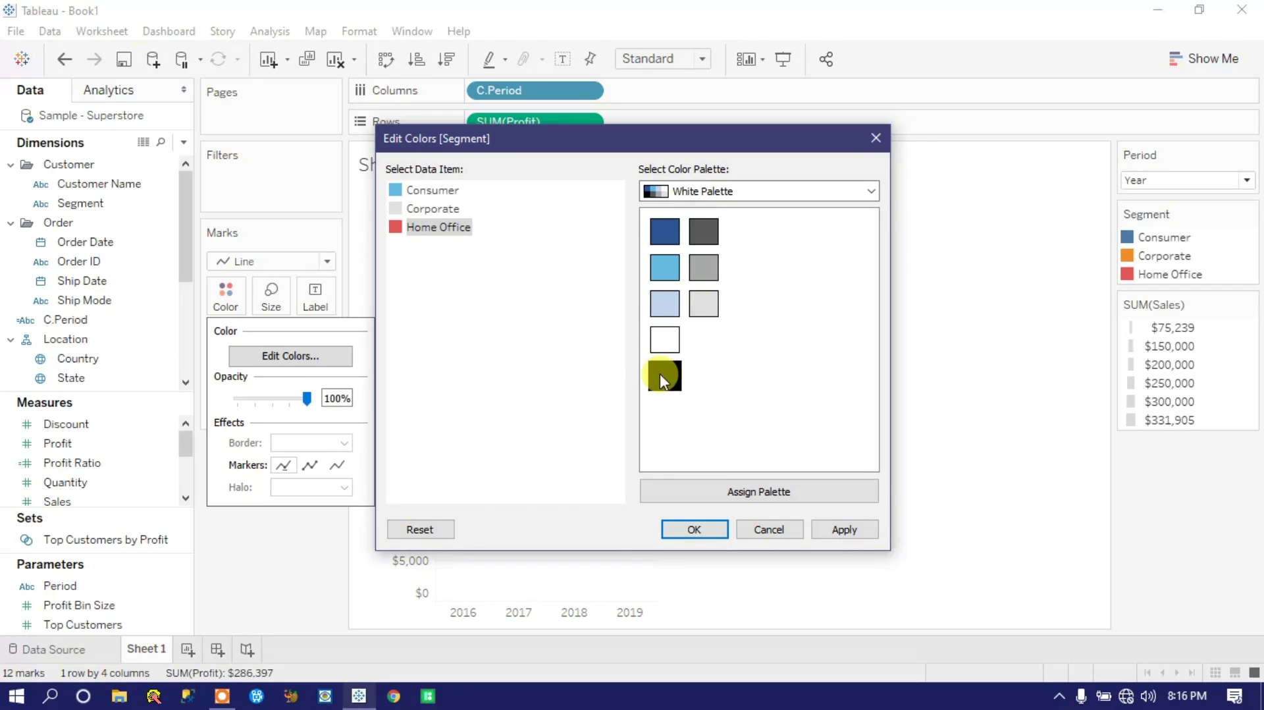
{"action": "left_click", "coordinate": [842, 532]}
{"action": "left_click", "coordinate": [695, 530]}
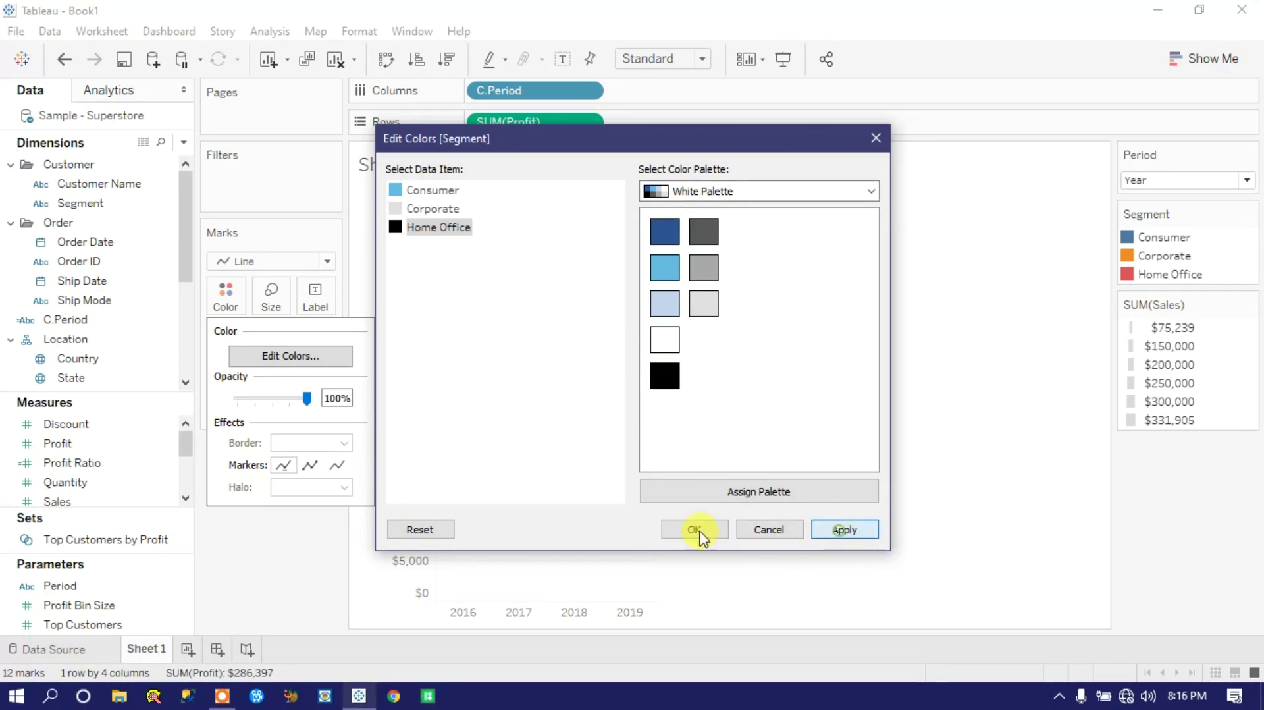
Check the recolored segment lines by switching the Period parameter through Quarter and Days to Months
{"action": "left_click", "coordinate": [1152, 179]}
{"action": "left_click", "coordinate": [1145, 214]}
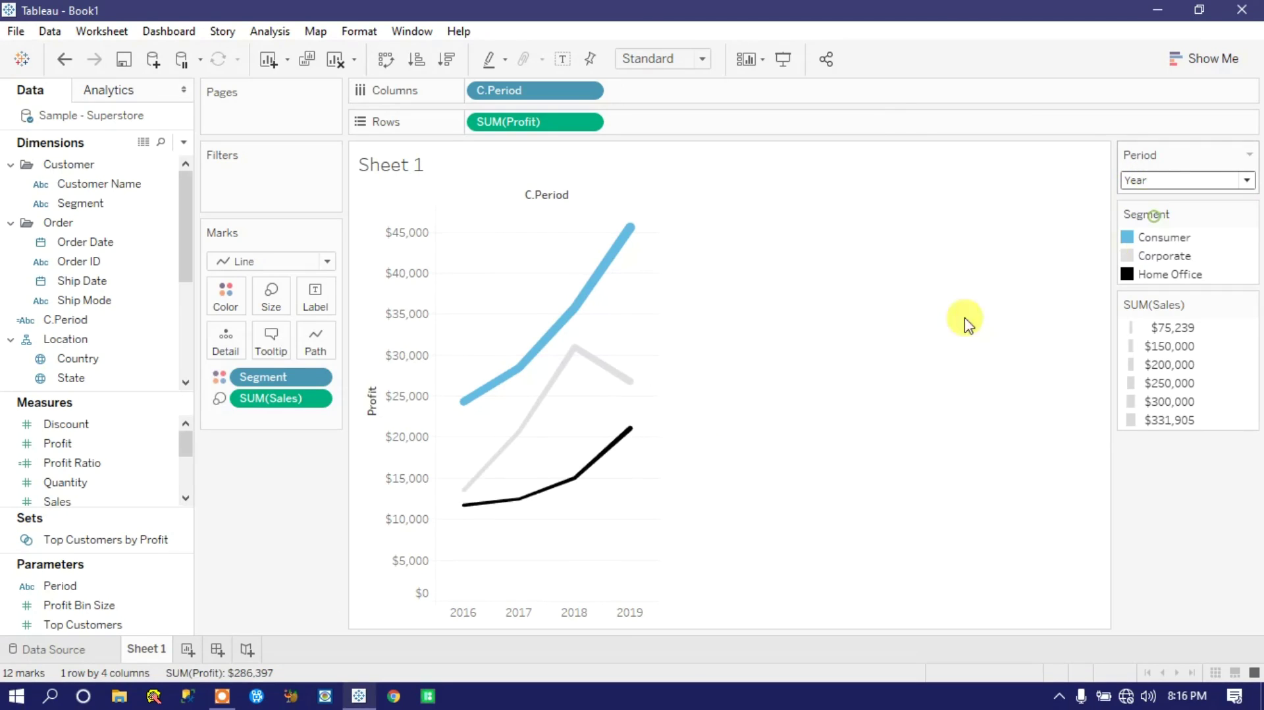
{"action": "left_click", "coordinate": [1177, 181]}
{"action": "left_click", "coordinate": [1138, 245]}
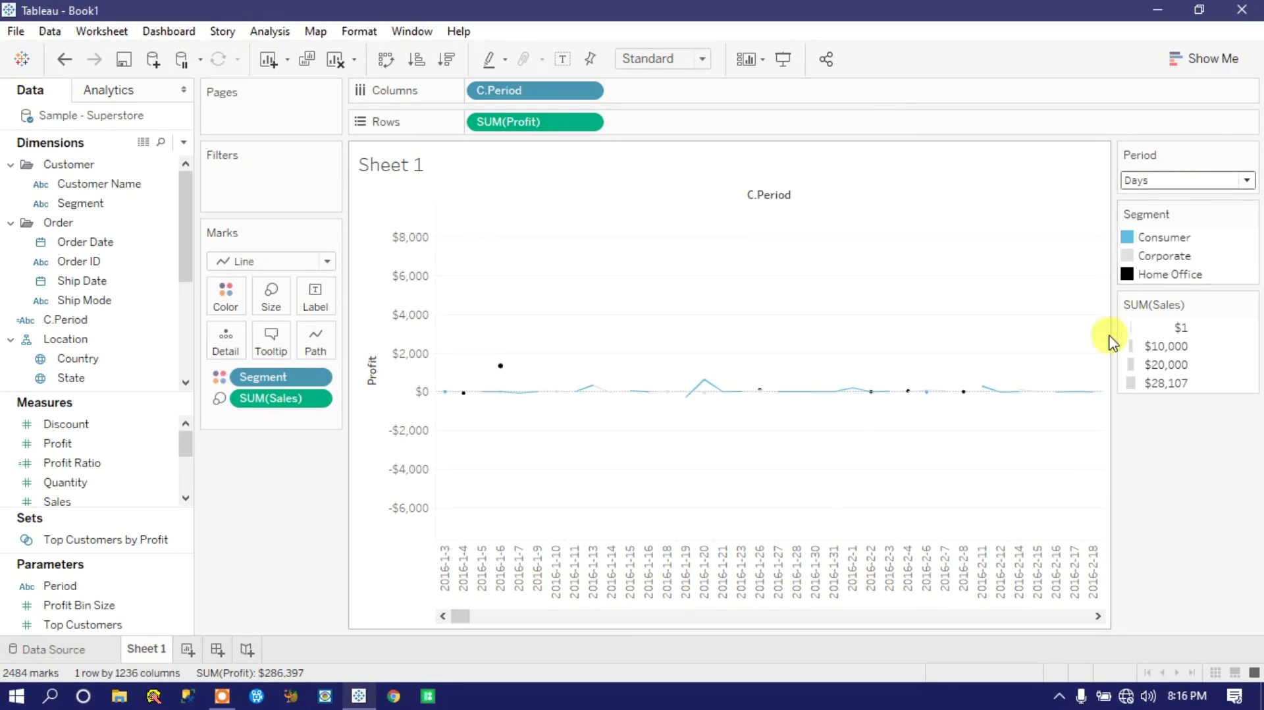
{"action": "left_click", "coordinate": [1158, 181]}
{"action": "left_click", "coordinate": [1146, 229]}
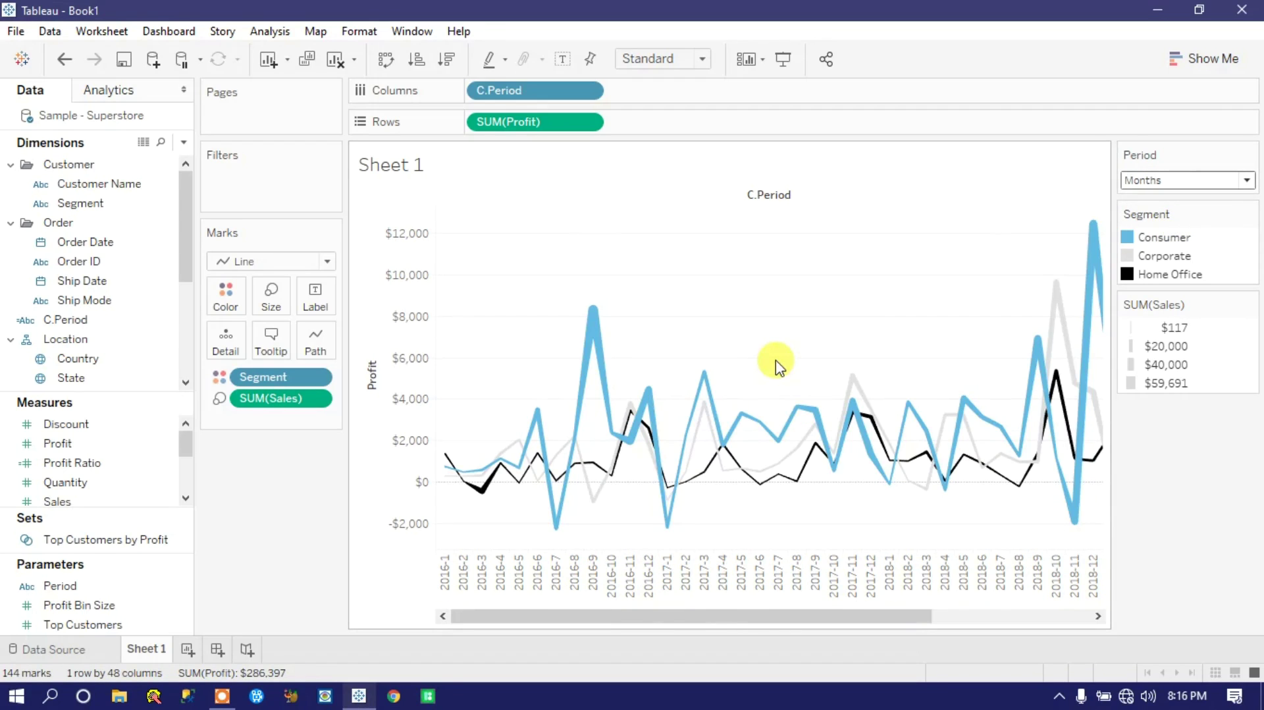
Show mark labels on the segment profit lines
{"action": "left_click", "coordinate": [319, 307]}
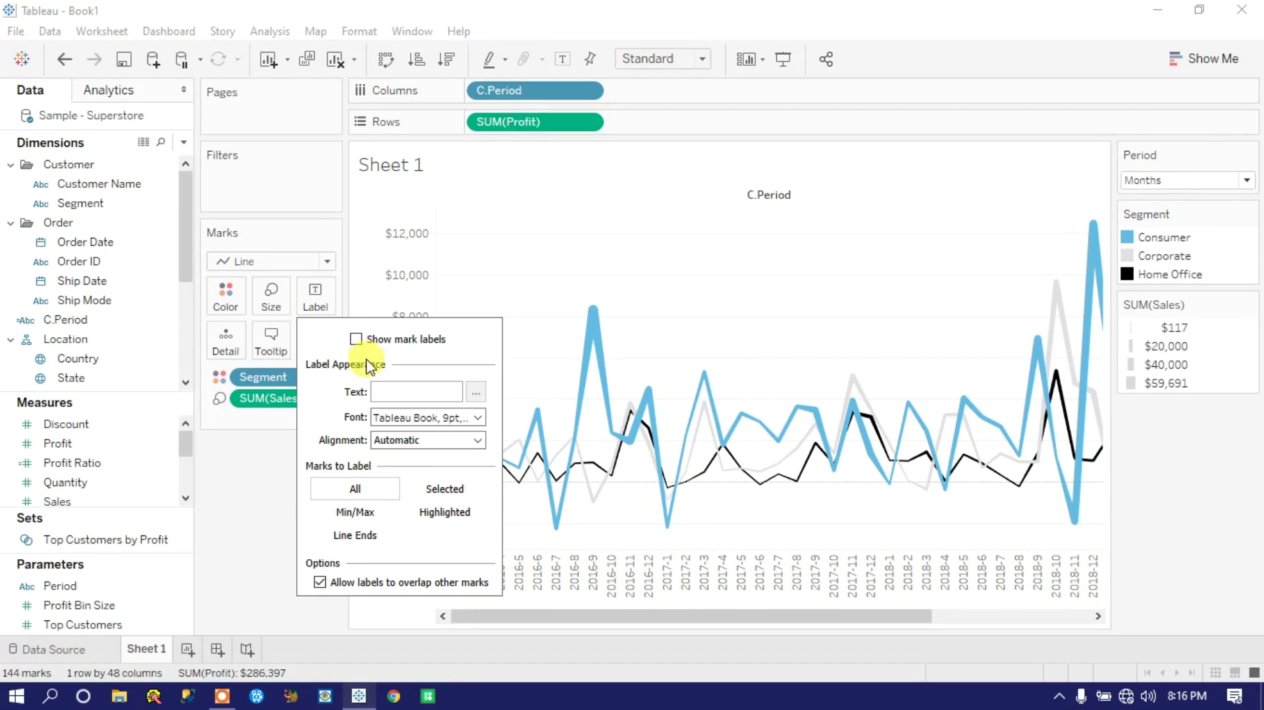
{"action": "left_click", "coordinate": [356, 339]}
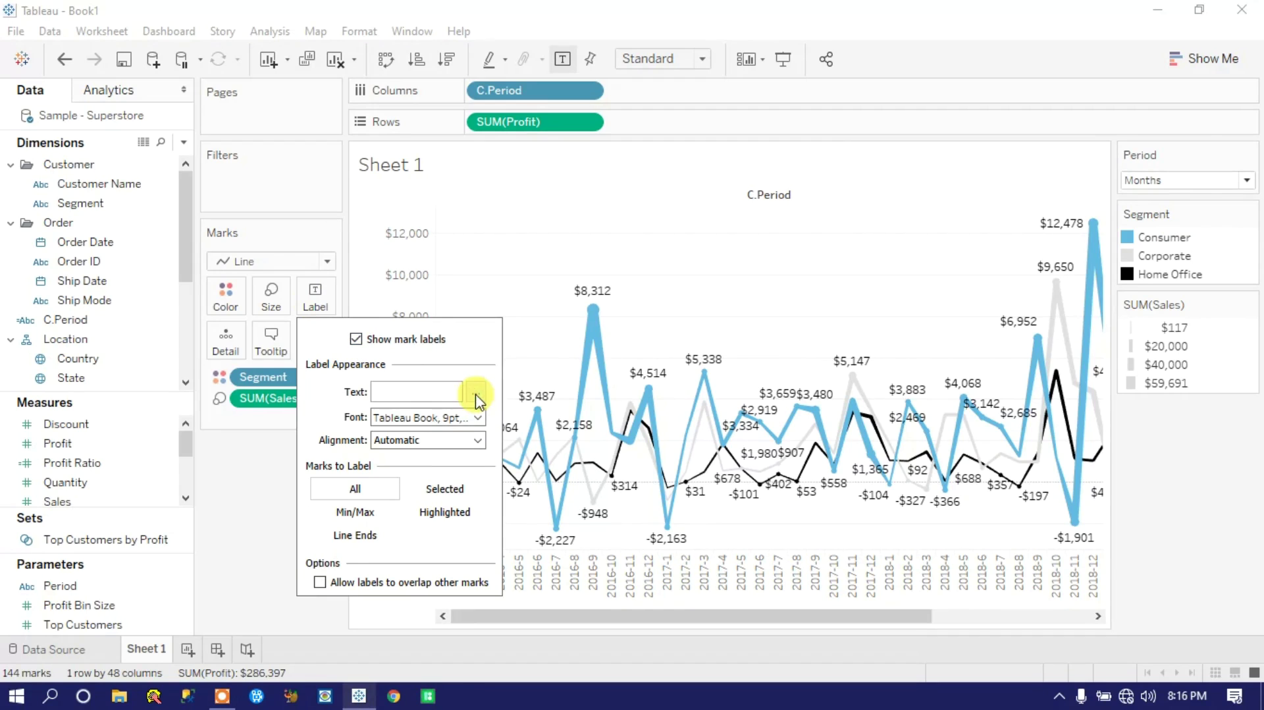
{"action": "left_click", "coordinate": [478, 419]}
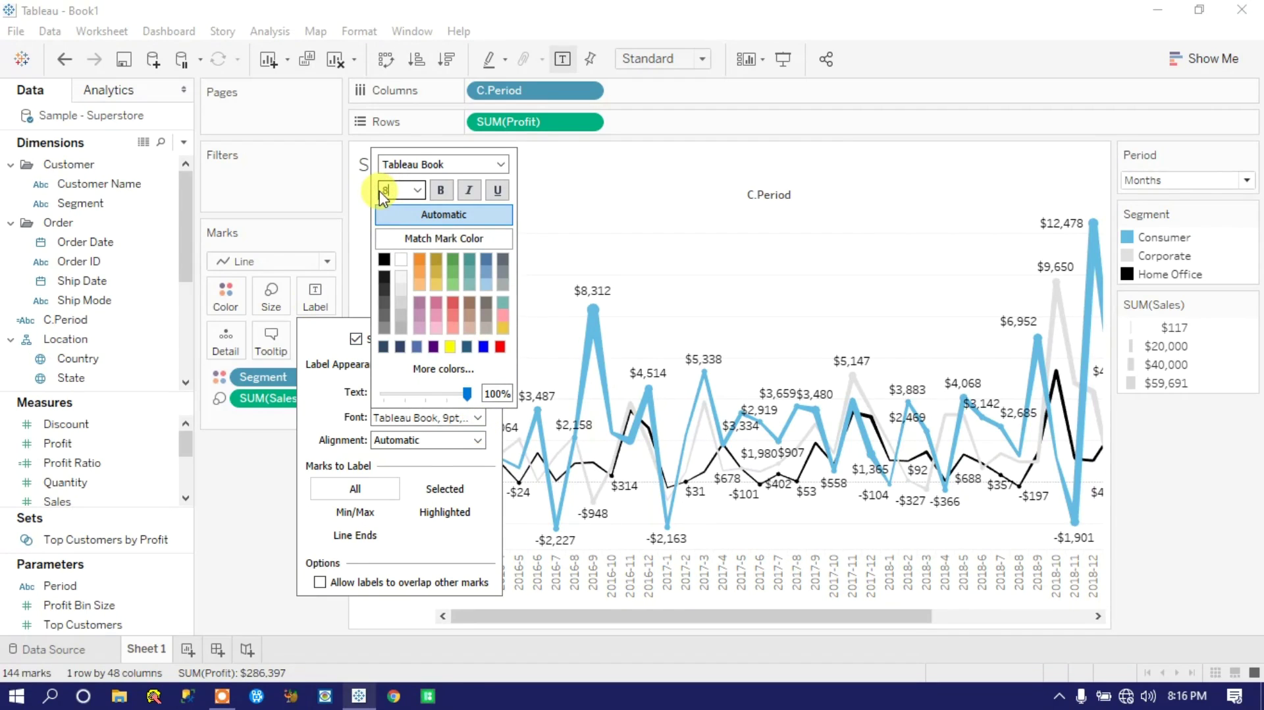
{"action": "left_click", "coordinate": [258, 471]}
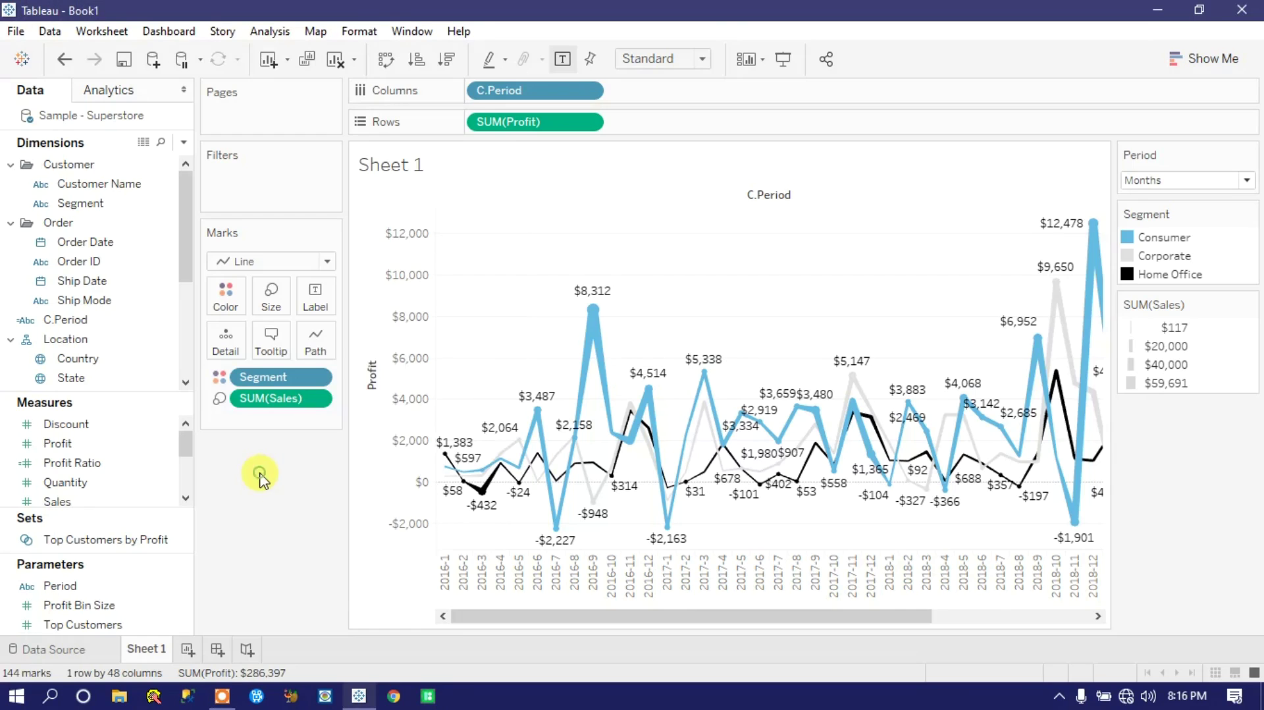
Format the SUM(Profit) mark labels as Number (Custom) with 2 decimal places
{"action": "right_click", "coordinate": [591, 298]}
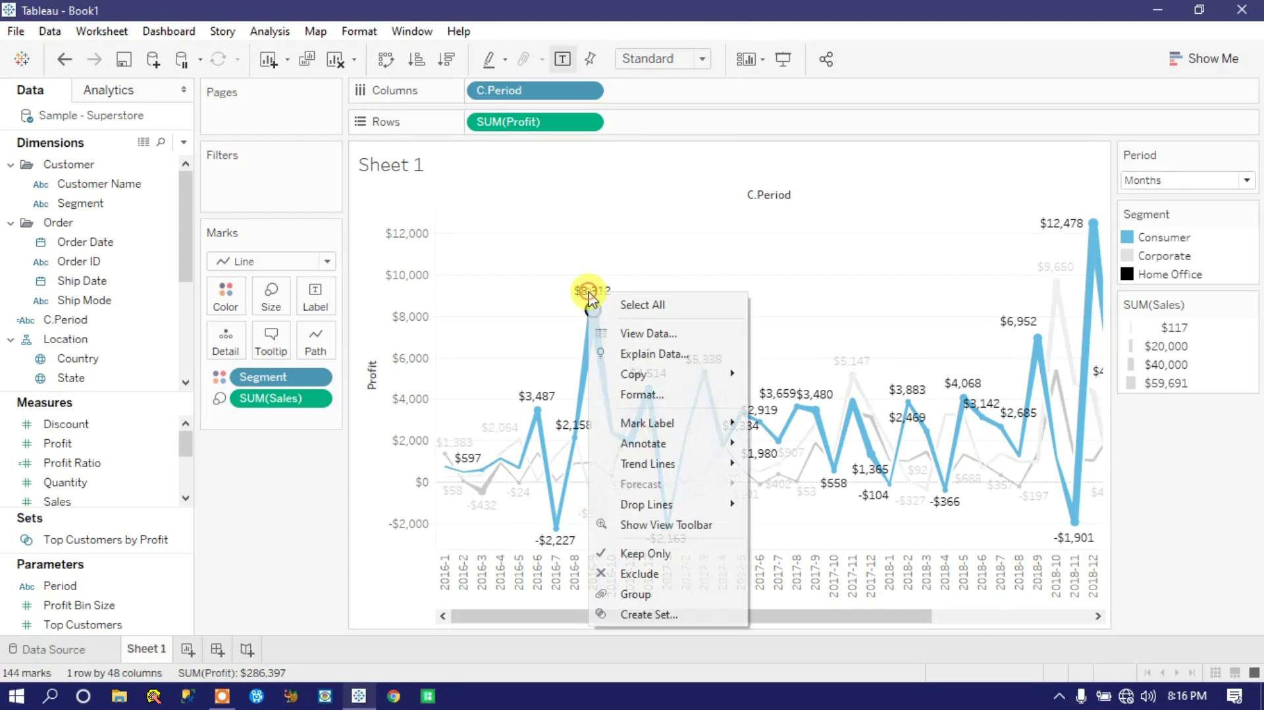
{"action": "left_click", "coordinate": [644, 395]}
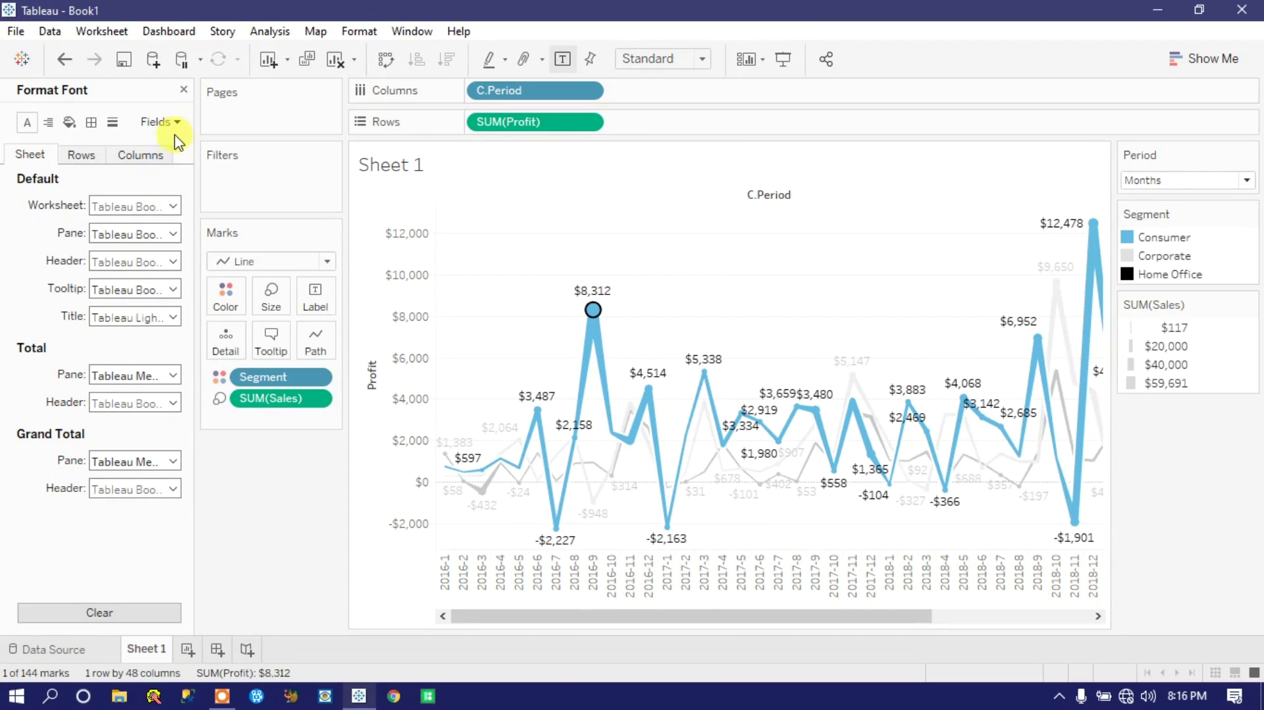
{"action": "left_click", "coordinate": [177, 123]}
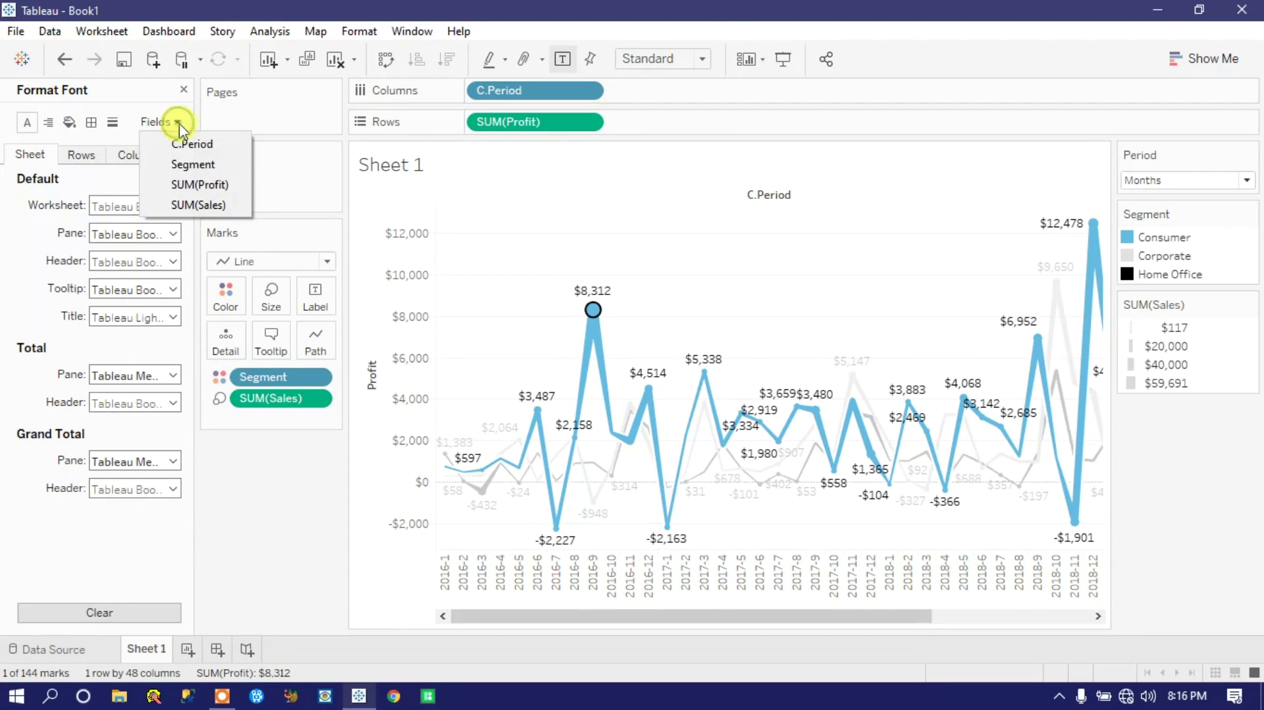
{"action": "left_click", "coordinate": [208, 185]}
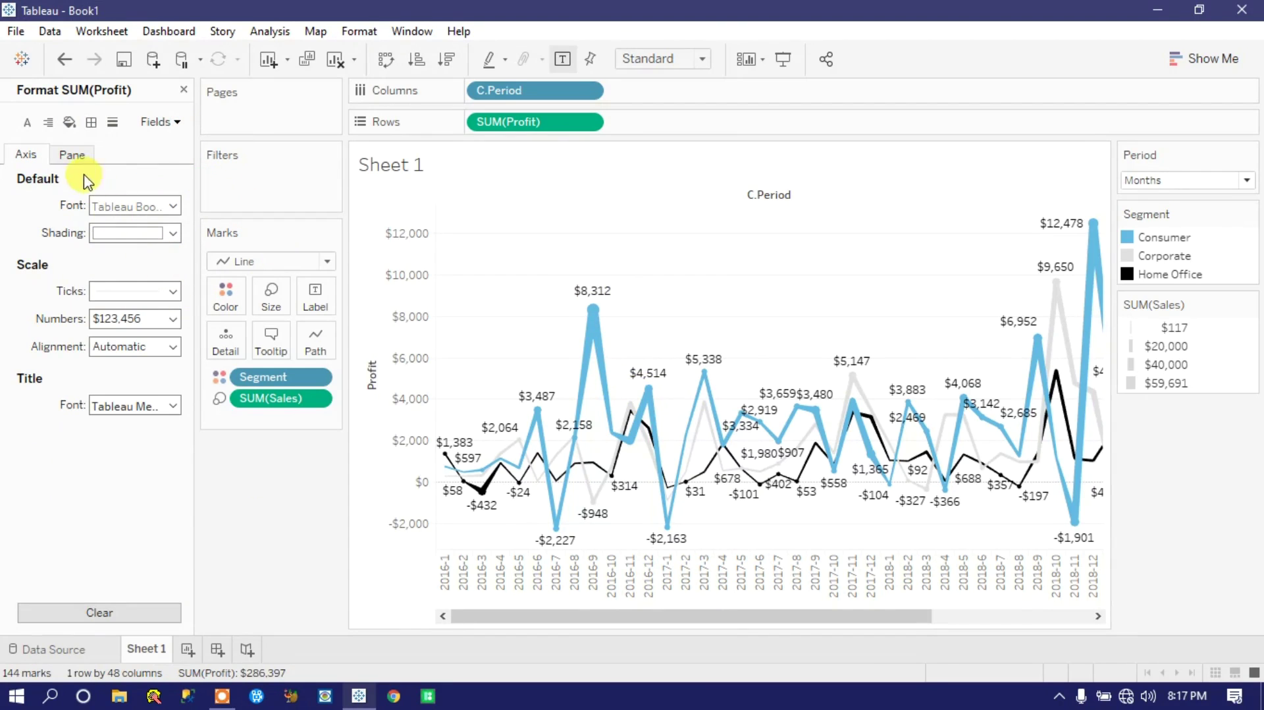
{"action": "left_click", "coordinate": [73, 158]}
{"action": "left_click", "coordinate": [154, 260]}
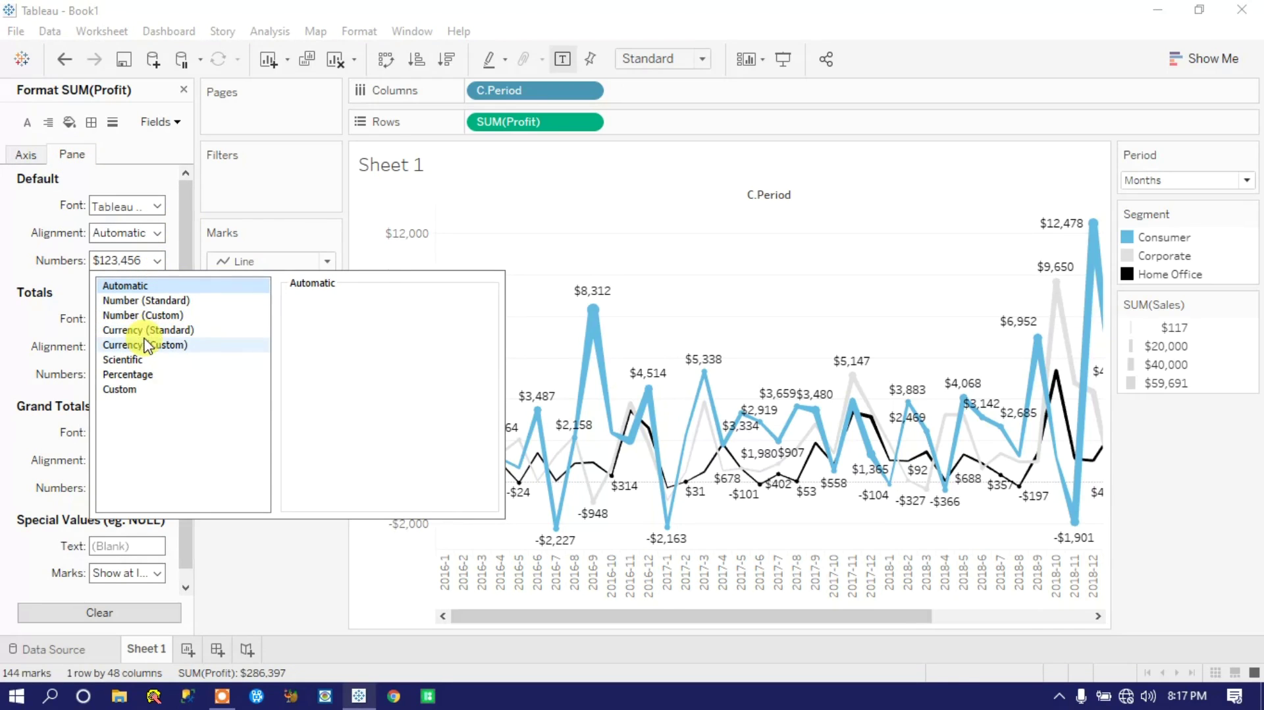
{"action": "left_click", "coordinate": [141, 315]}
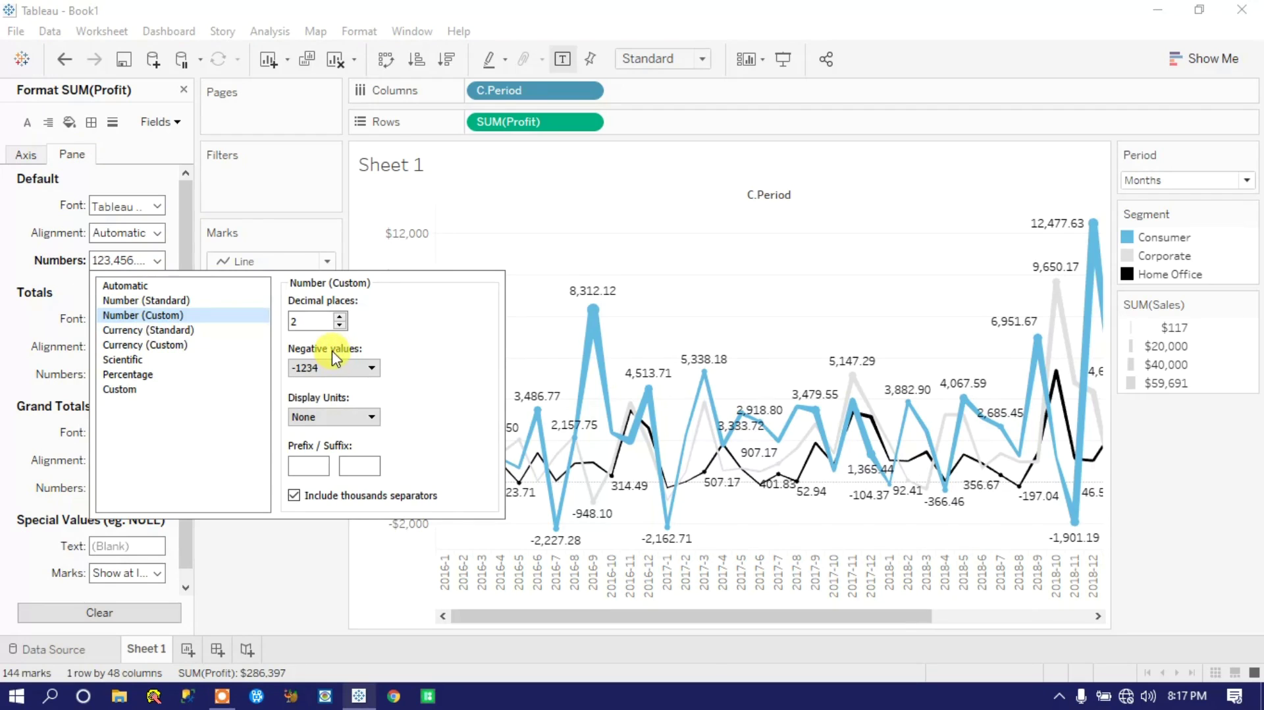
{"action": "left_click", "coordinate": [340, 325]}
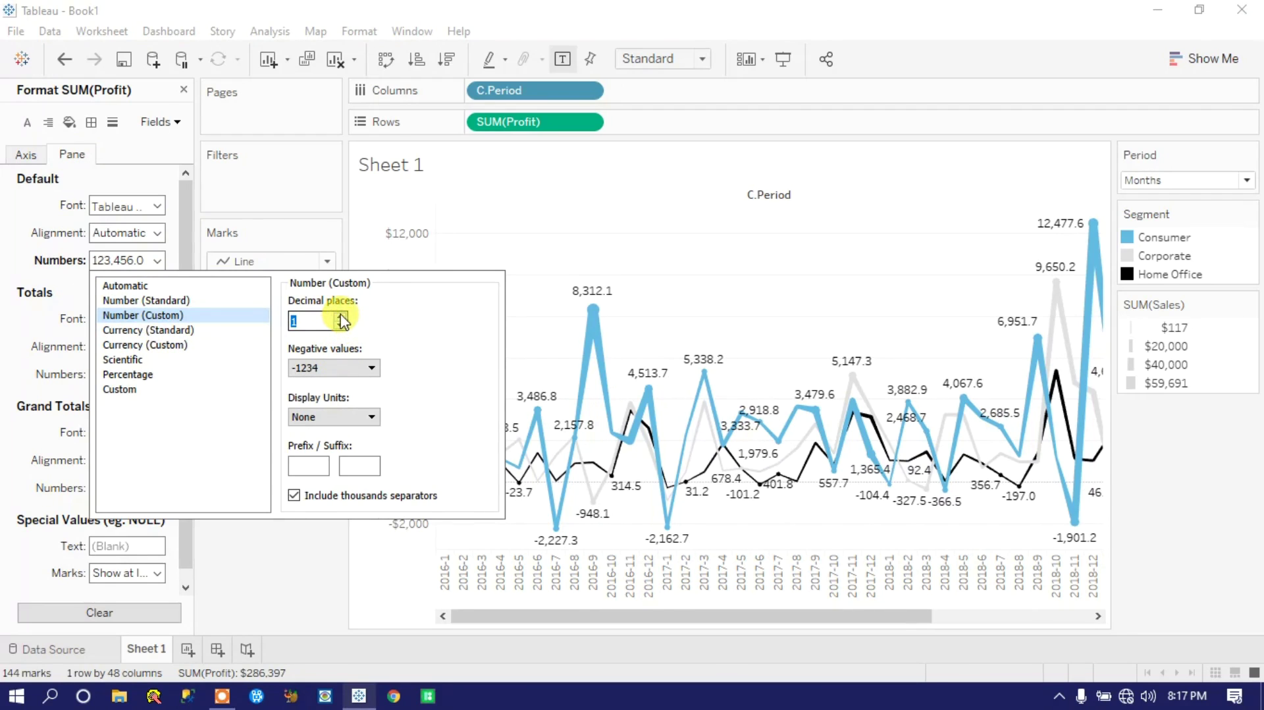
{"action": "left_click", "coordinate": [340, 316]}
Set the profit labels' display units to Thousands (K) and close the formatting settings
{"action": "left_click", "coordinate": [375, 418]}
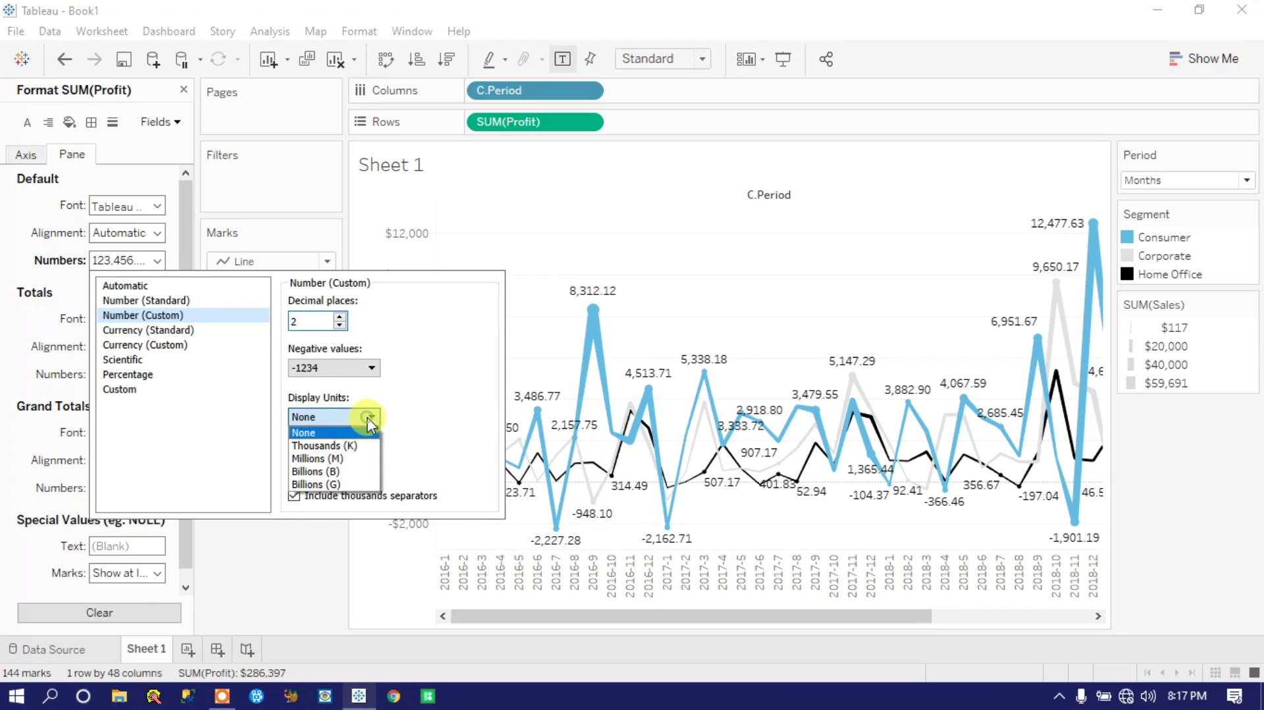
{"action": "left_click", "coordinate": [337, 440]}
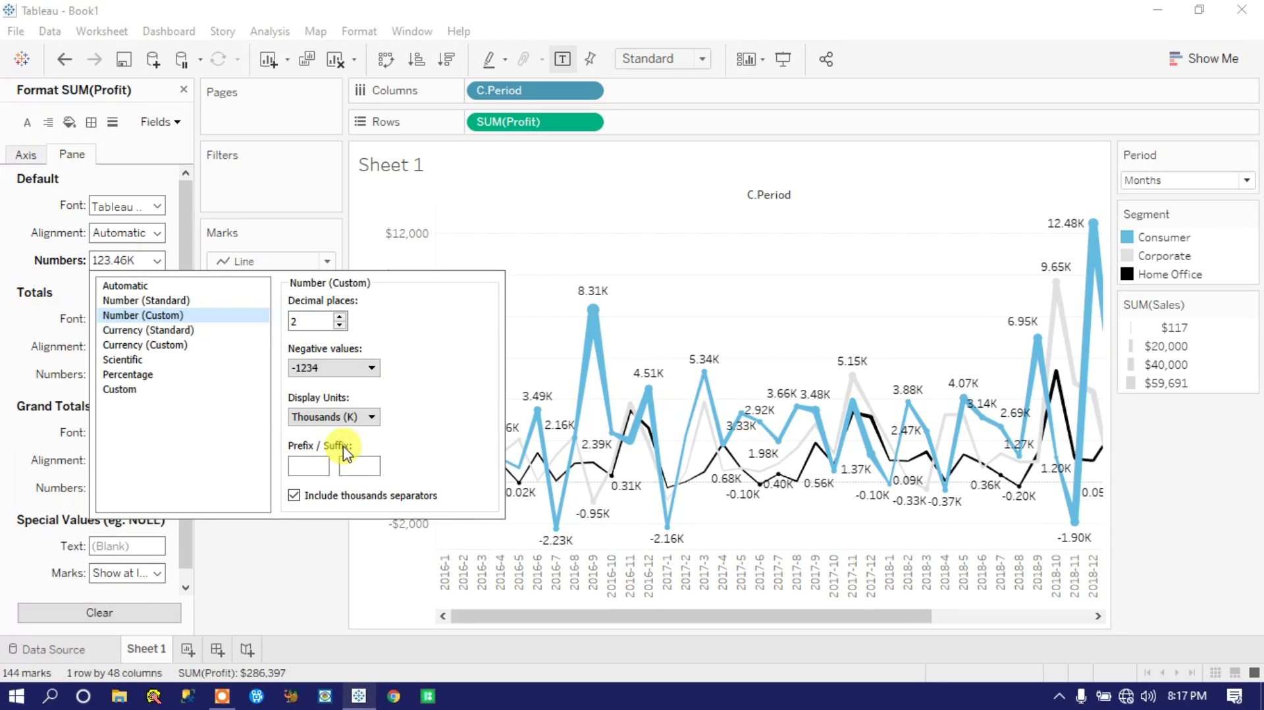
{"action": "left_click", "coordinate": [332, 547]}
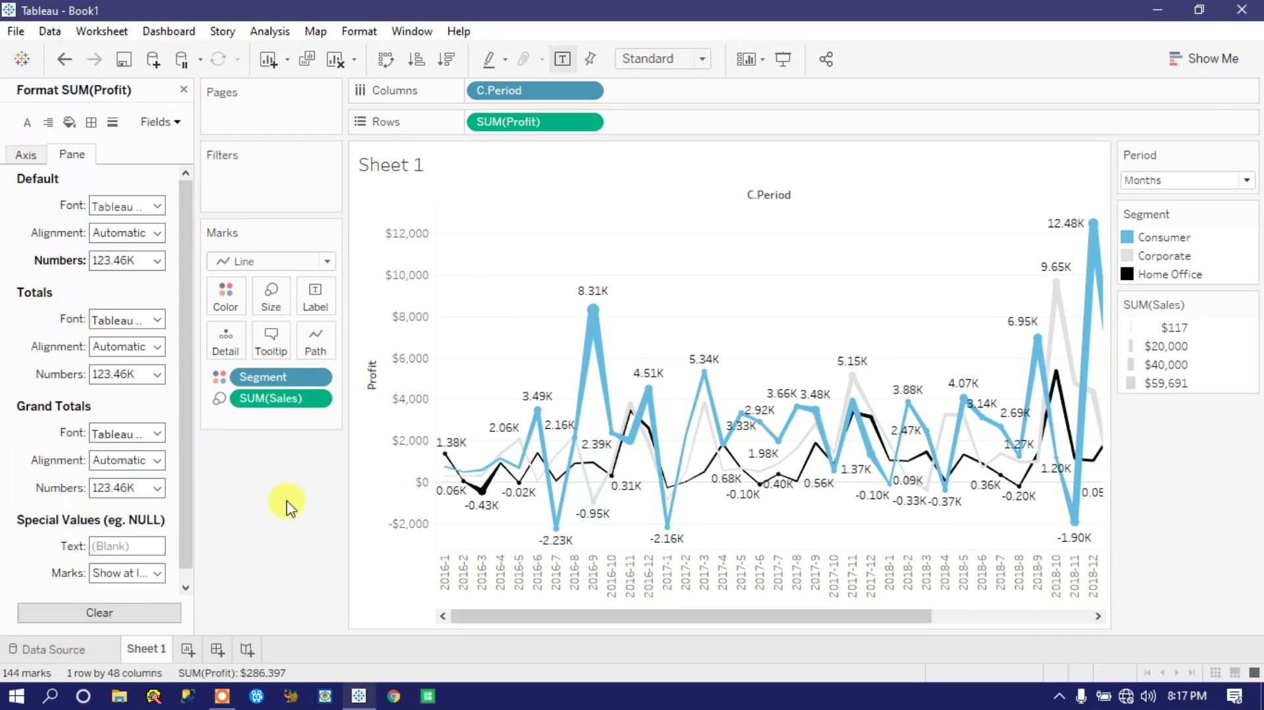
{"action": "left_click", "coordinate": [183, 91]}
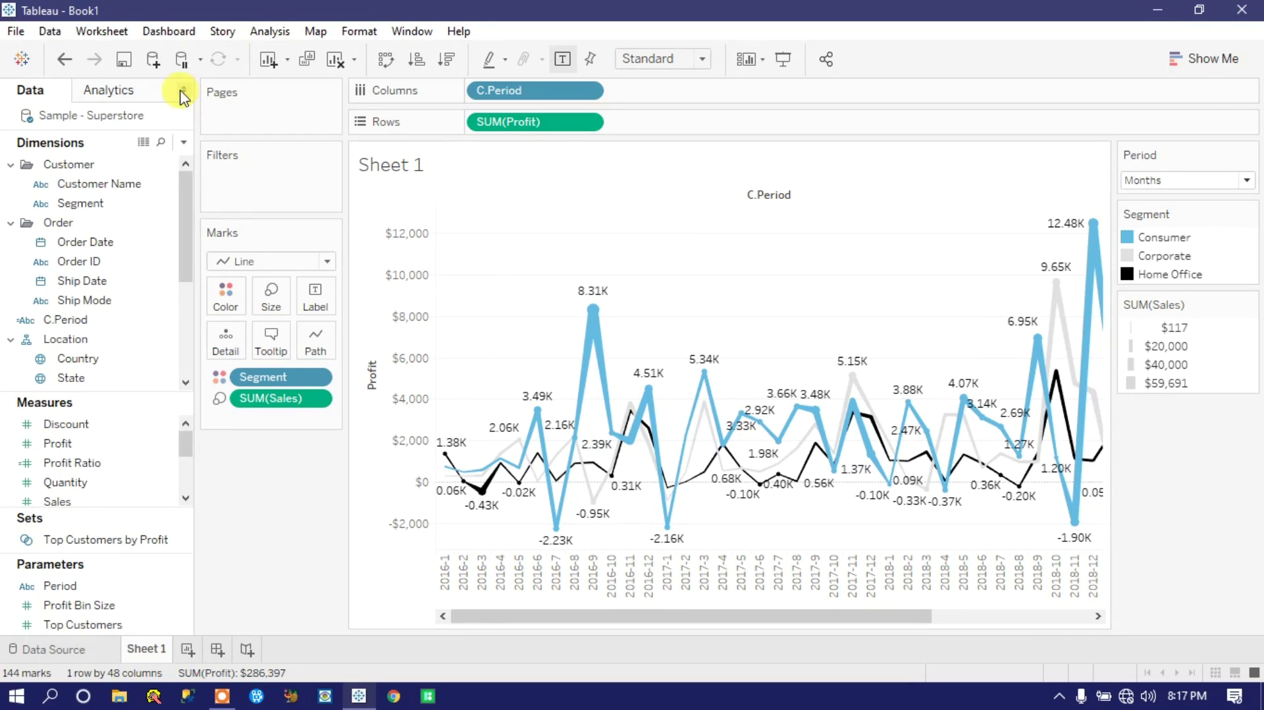
Check the thousands-formatted profit labels by switching the Period parameter through Year, Quarter and Months
{"action": "left_click", "coordinate": [1154, 181]}
{"action": "left_click", "coordinate": [1159, 198]}
{"action": "left_click", "coordinate": [1160, 179]}
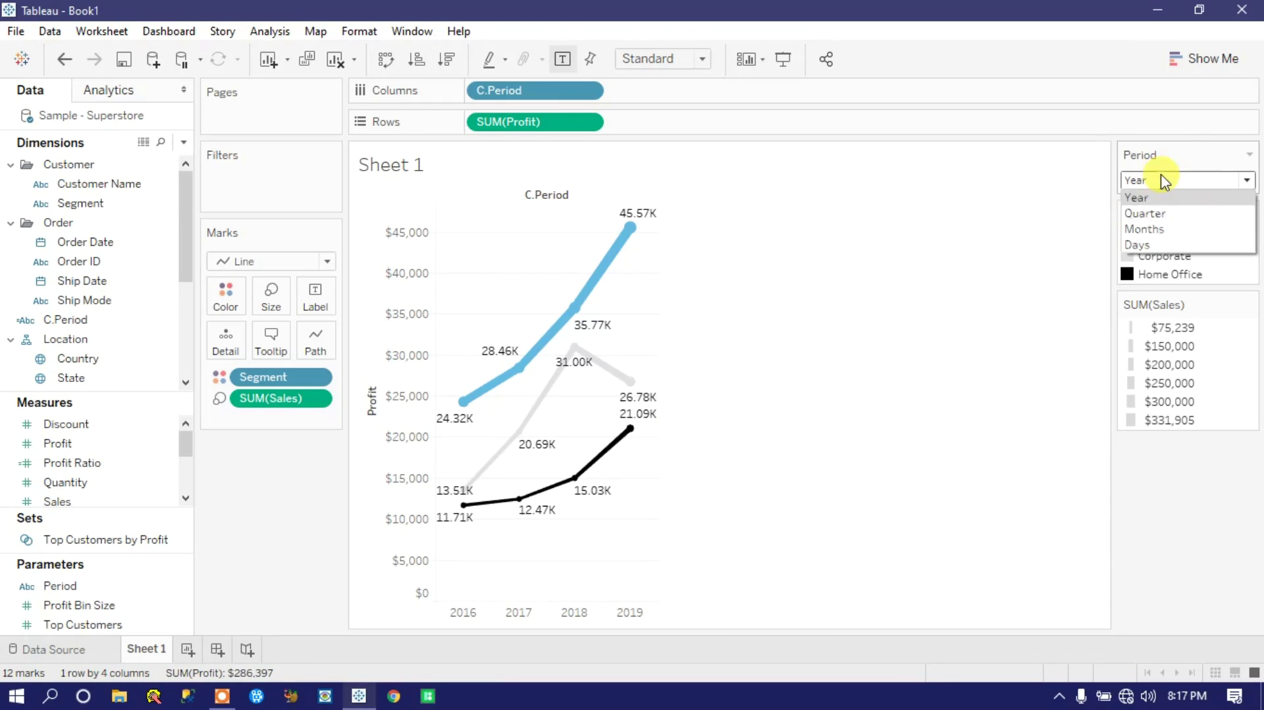
{"action": "left_click", "coordinate": [1160, 212]}
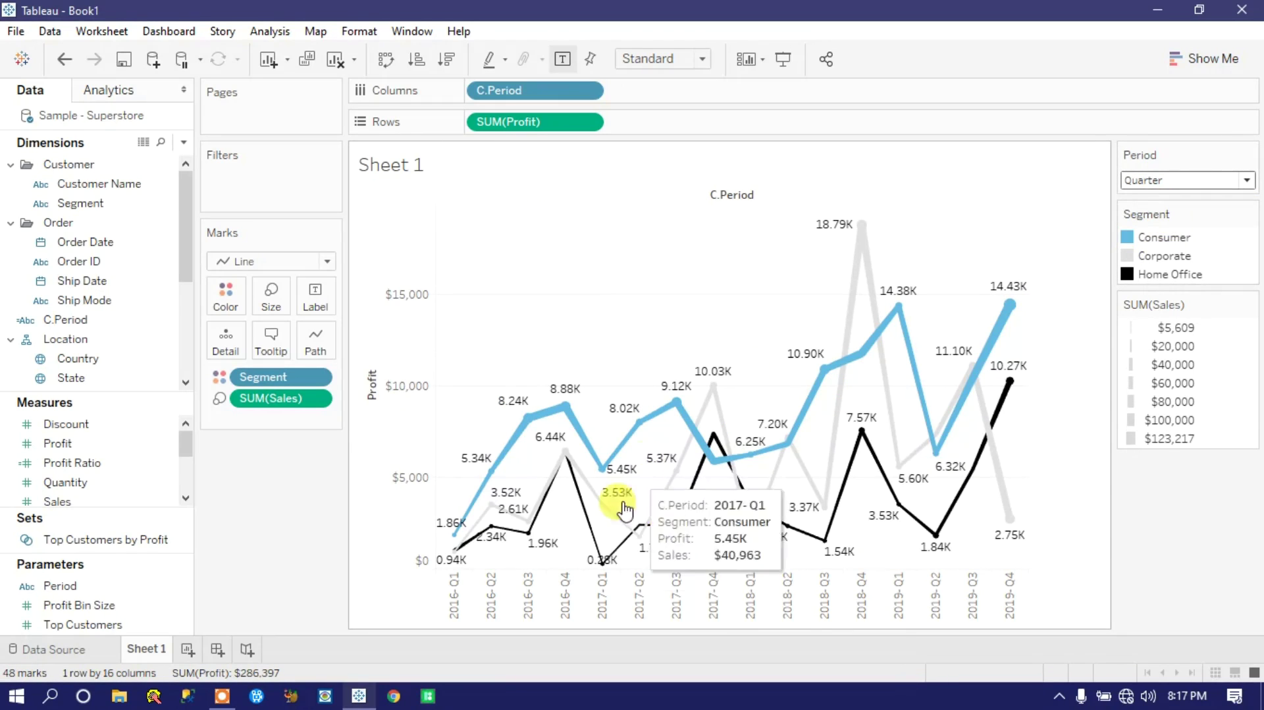
{"action": "left_click", "coordinate": [1160, 181]}
{"action": "left_click", "coordinate": [1154, 231]}
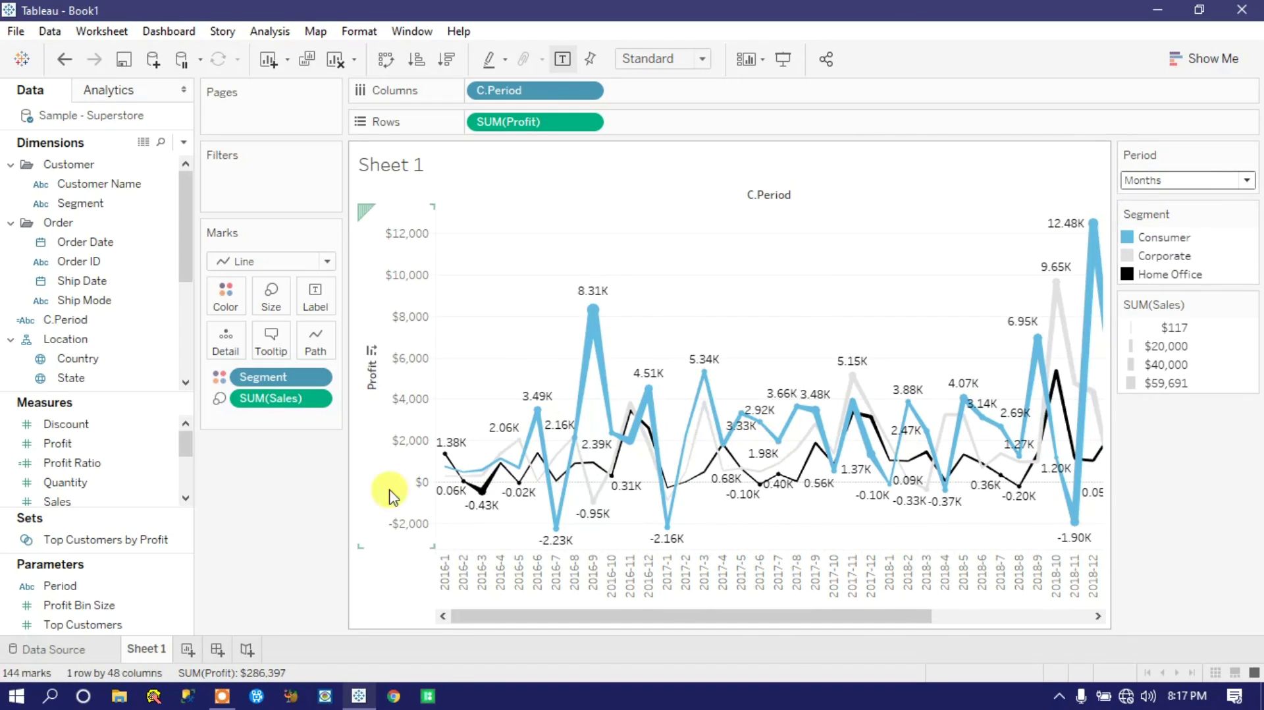
Reduce the mark size of the profit lines slightly and check them with Period set to Quarter, Year and Days
{"action": "left_click", "coordinate": [269, 293]}
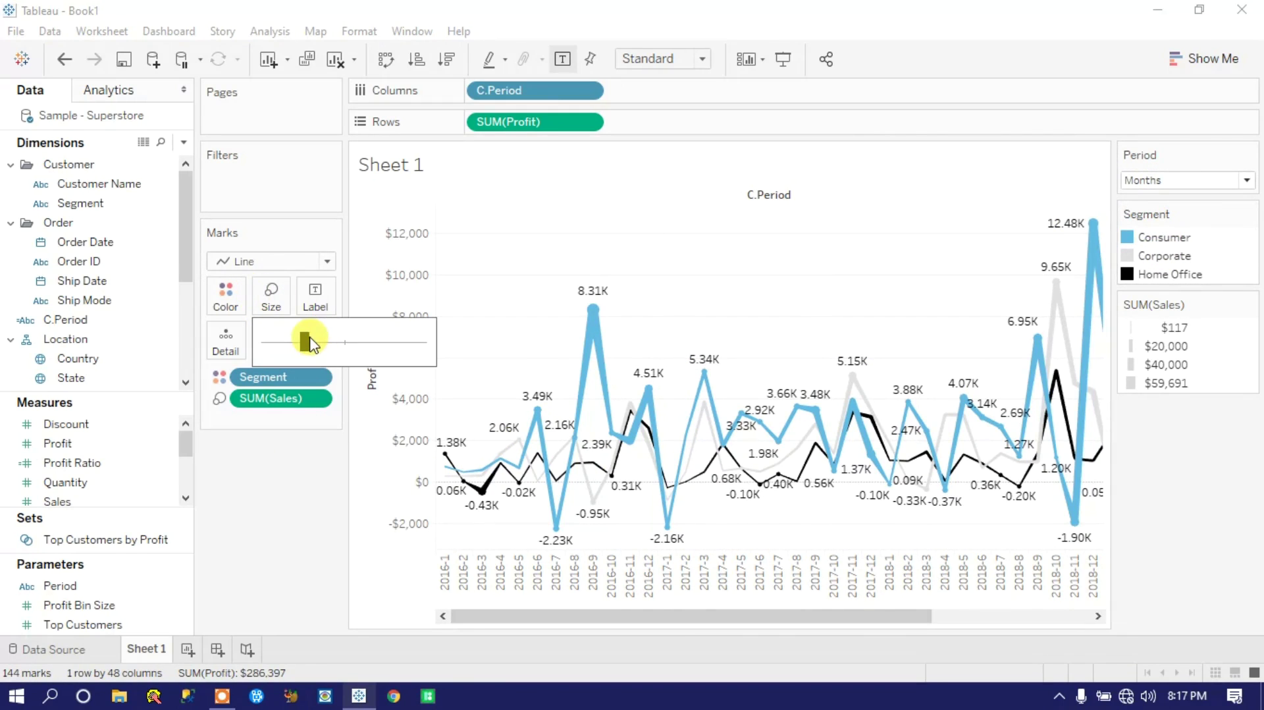
{"action": "left_click_drag", "start_coordinate": [293, 342], "coordinate": [291, 342]}
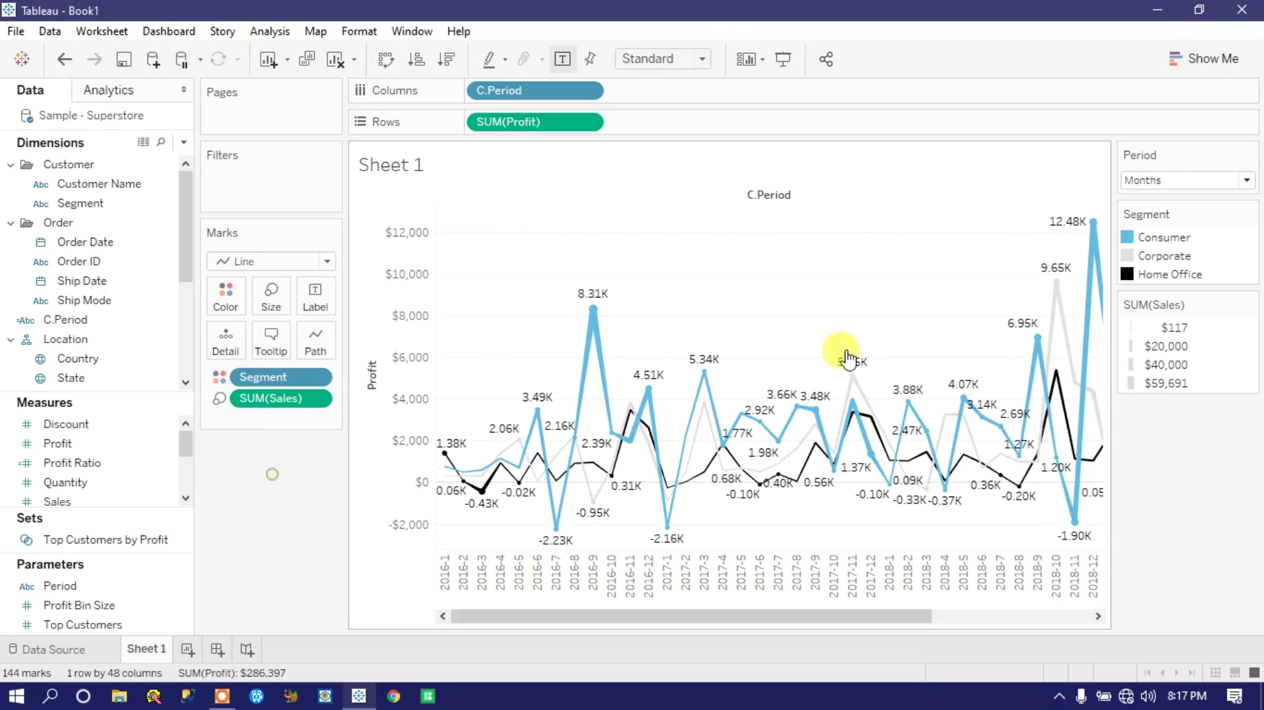
{"action": "left_click", "coordinate": [1146, 181]}
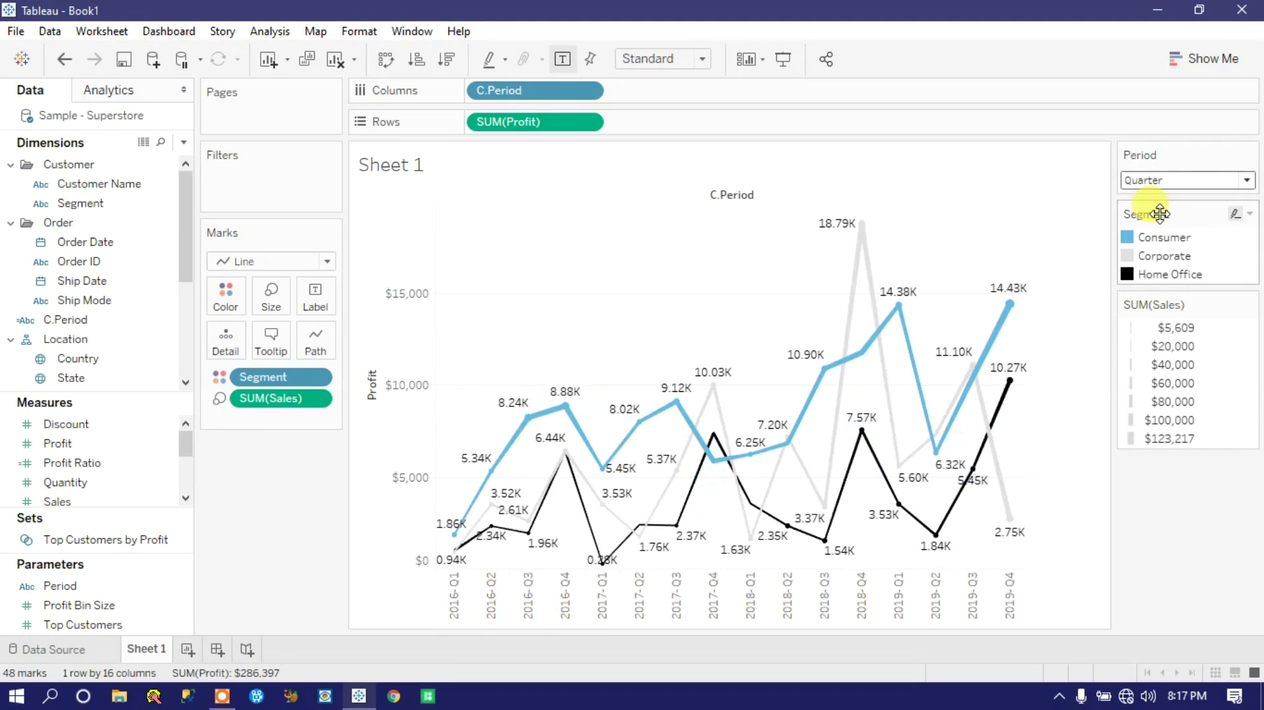
{"action": "left_click", "coordinate": [1168, 183]}
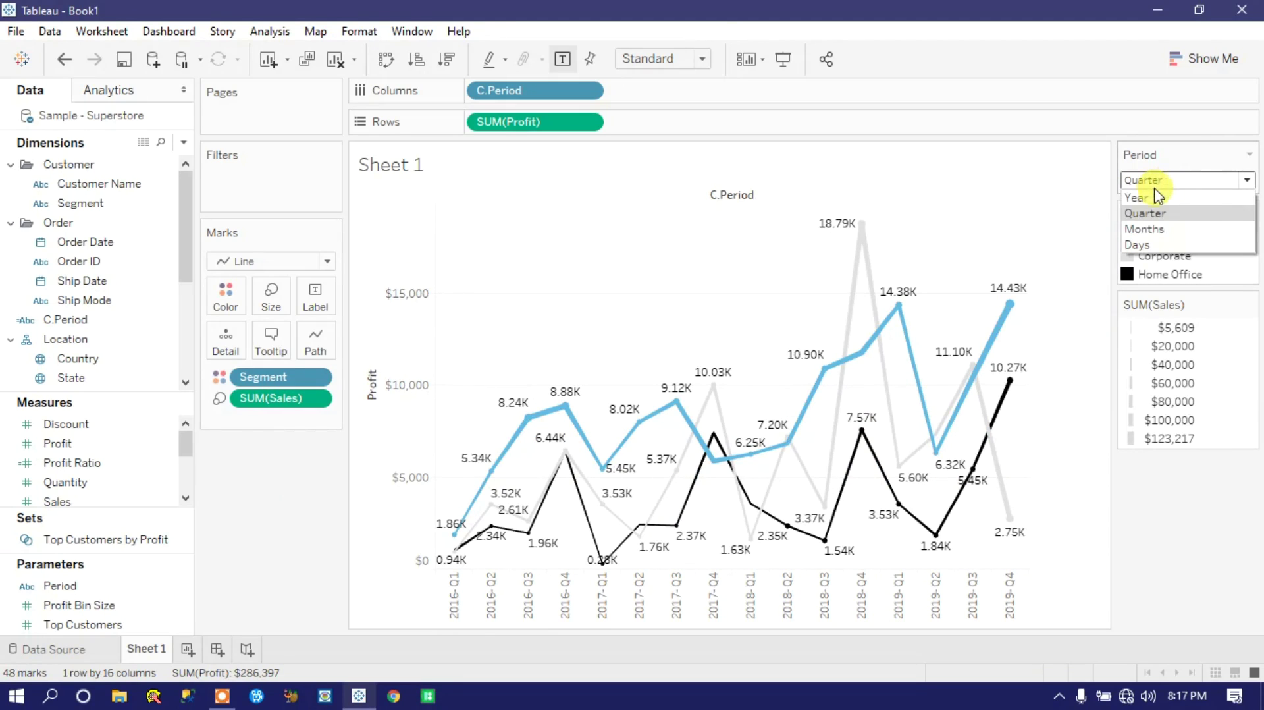
{"action": "left_click", "coordinate": [1157, 196]}
{"action": "left_click", "coordinate": [1164, 185]}
{"action": "left_click", "coordinate": [1158, 243]}
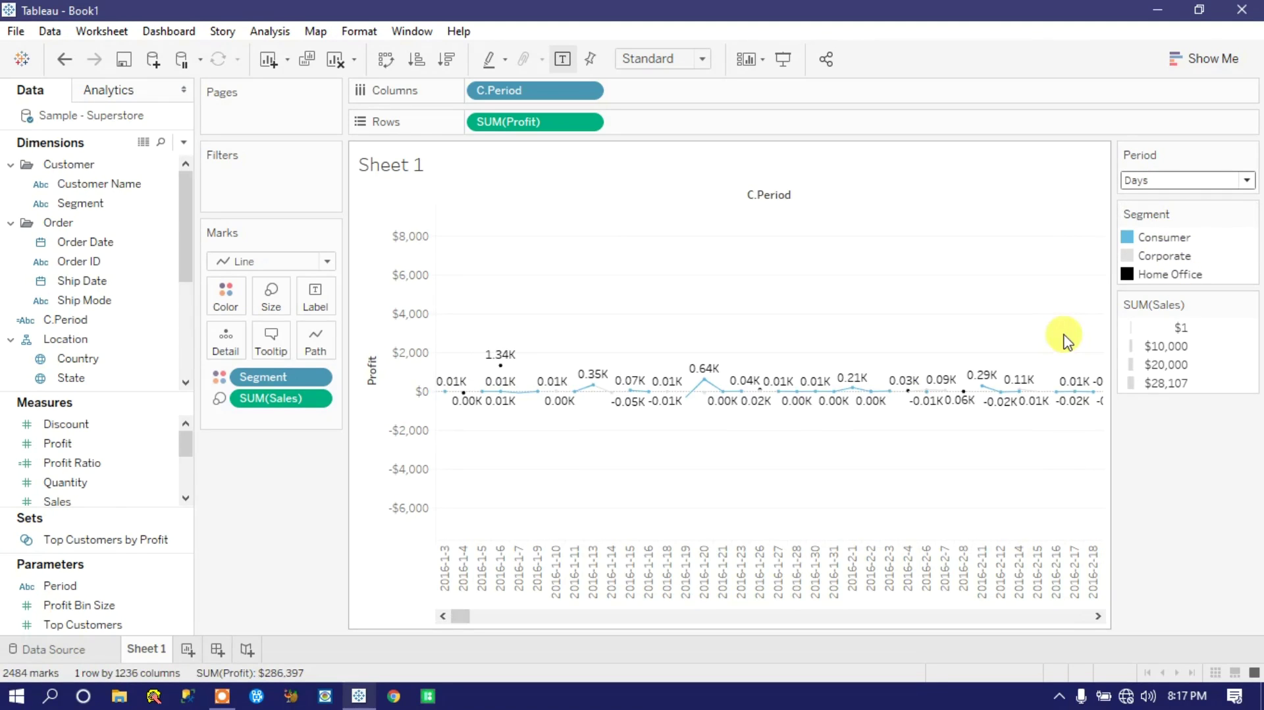
Set the Period parameter to Year, leaving the sheet title unedited
{"action": "double_click", "coordinate": [487, 173]}
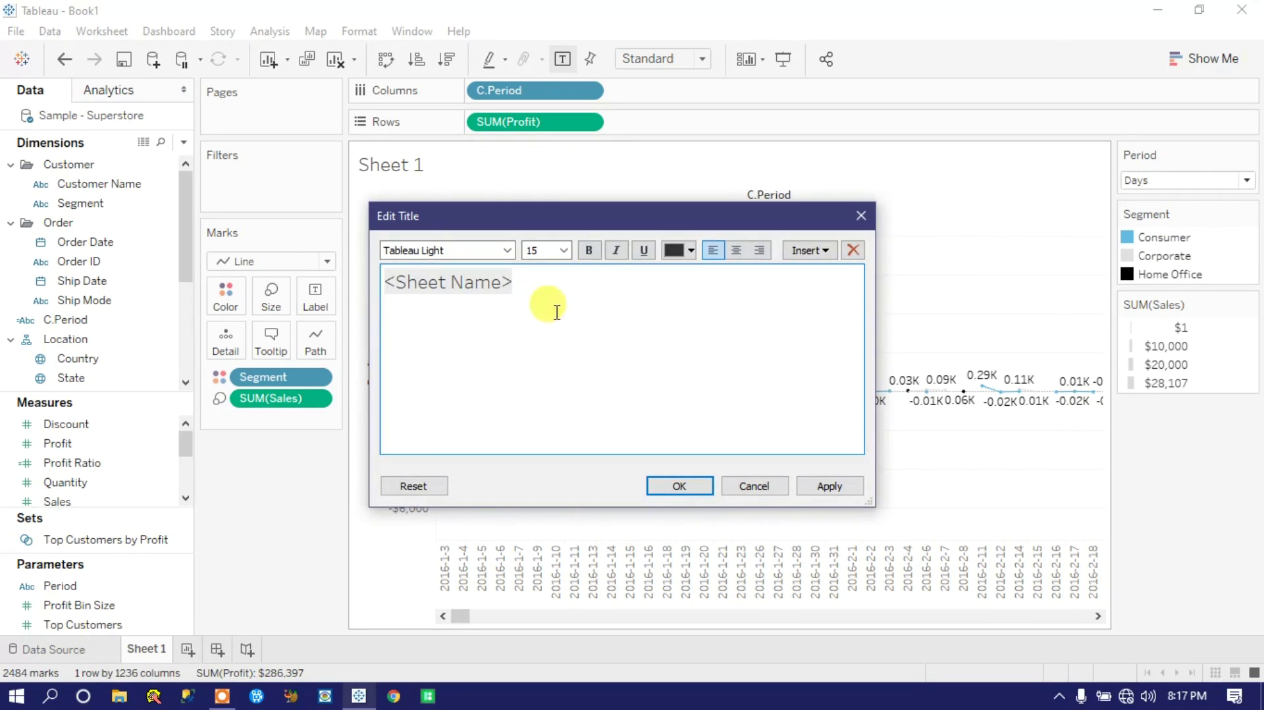
{"action": "left_click", "coordinate": [867, 220]}
{"action": "left_click", "coordinate": [1177, 180]}
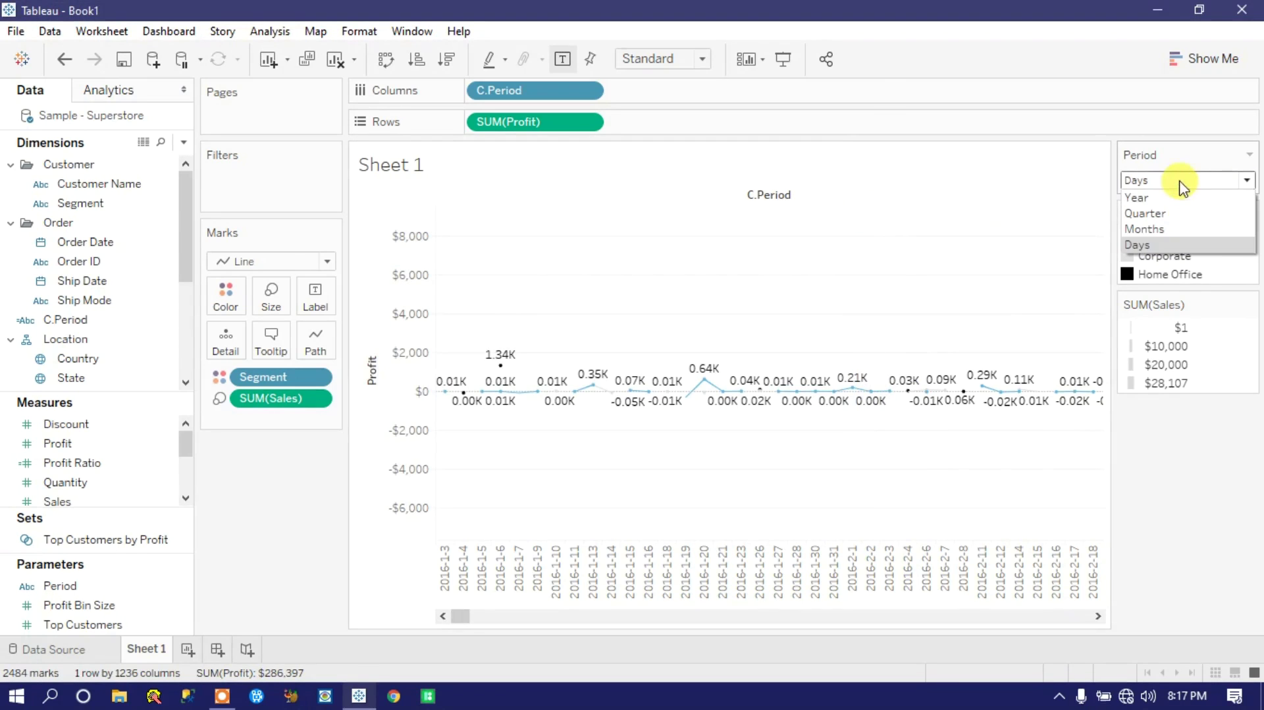
{"action": "left_click", "coordinate": [1169, 201]}
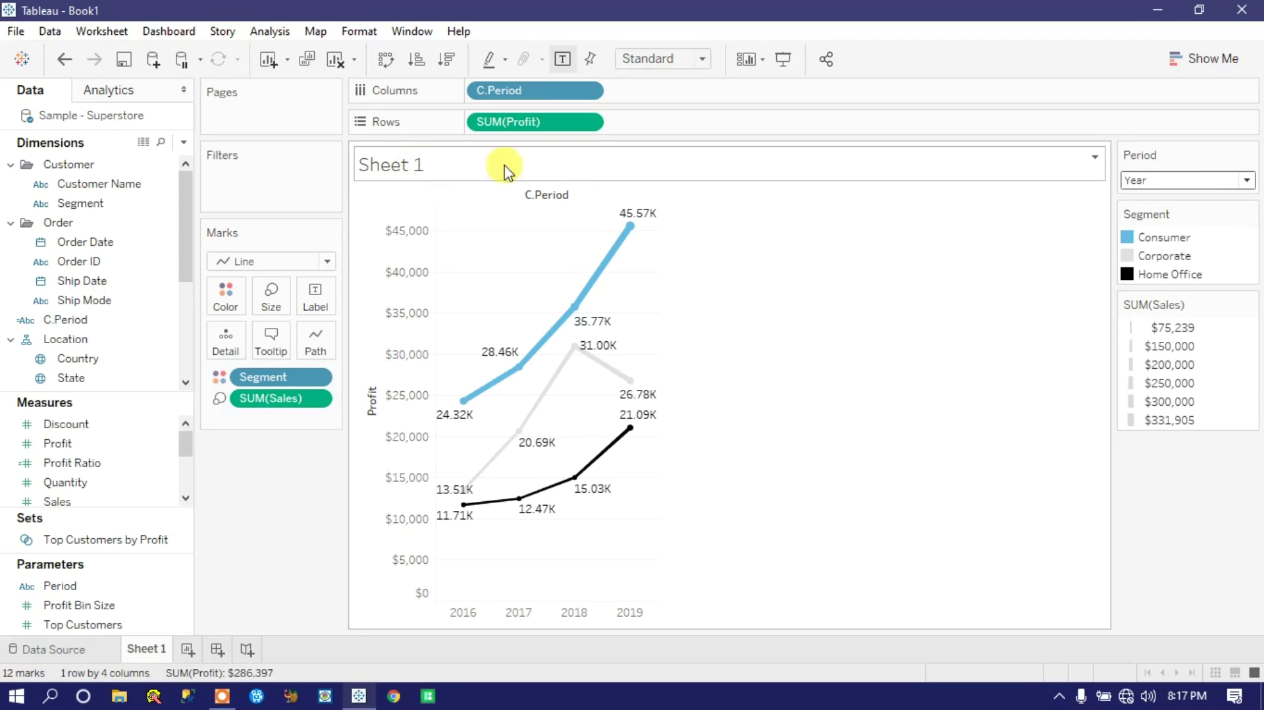
Replace the sheet title text with "Profit by" followed by the inserted Parameters.Period field
{"action": "double_click", "coordinate": [563, 158]}
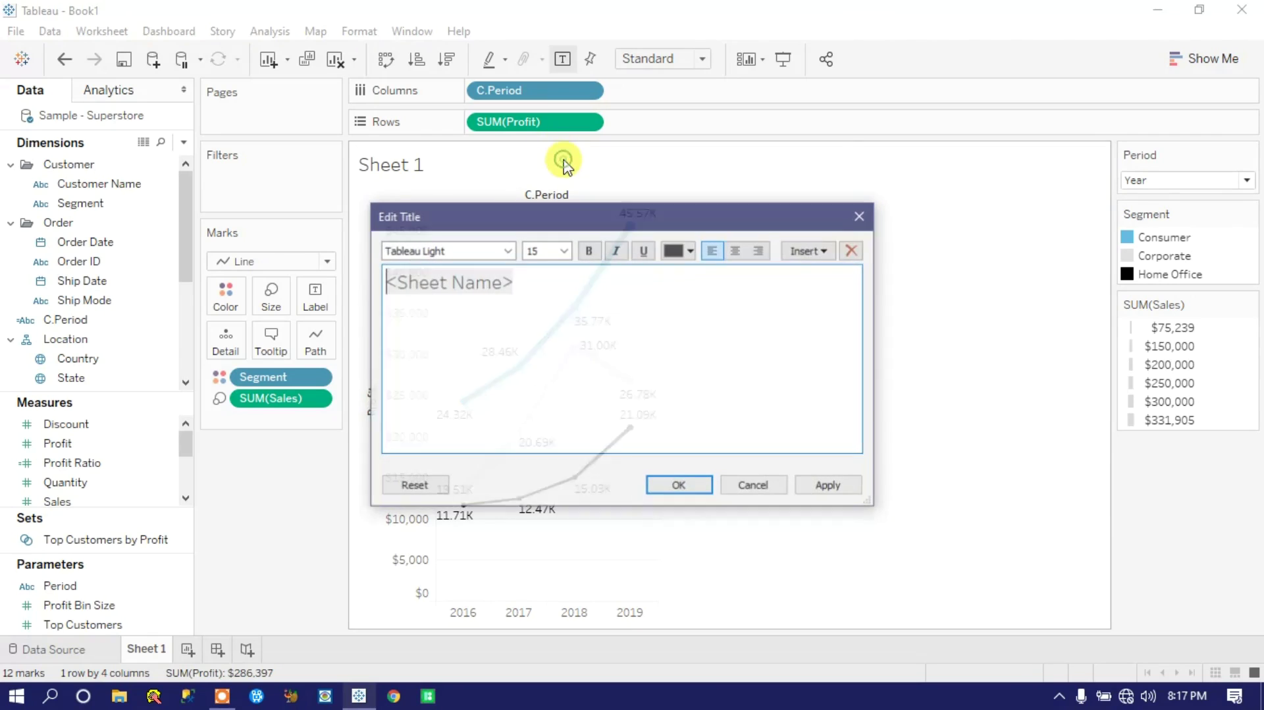
{"action": "triple_click", "coordinate": [559, 280]}
{"action": "type", "text": "Profit by"}
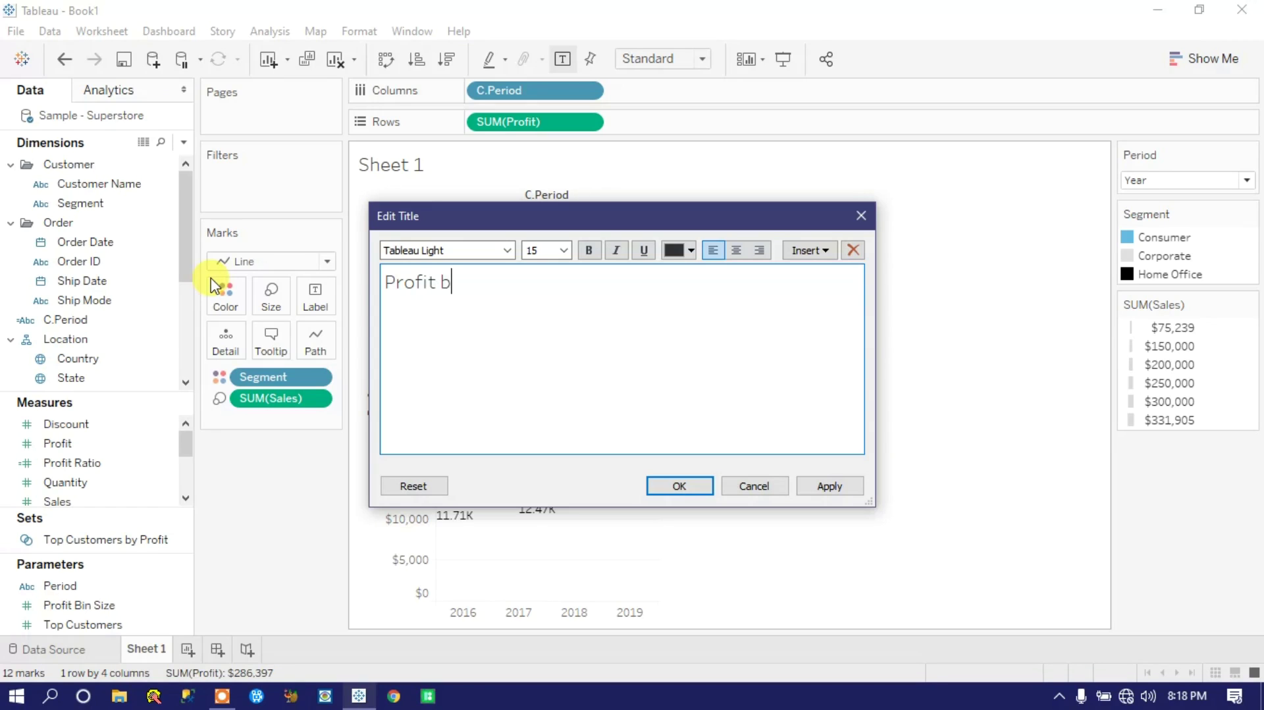
{"action": "left_click", "coordinate": [825, 251]}
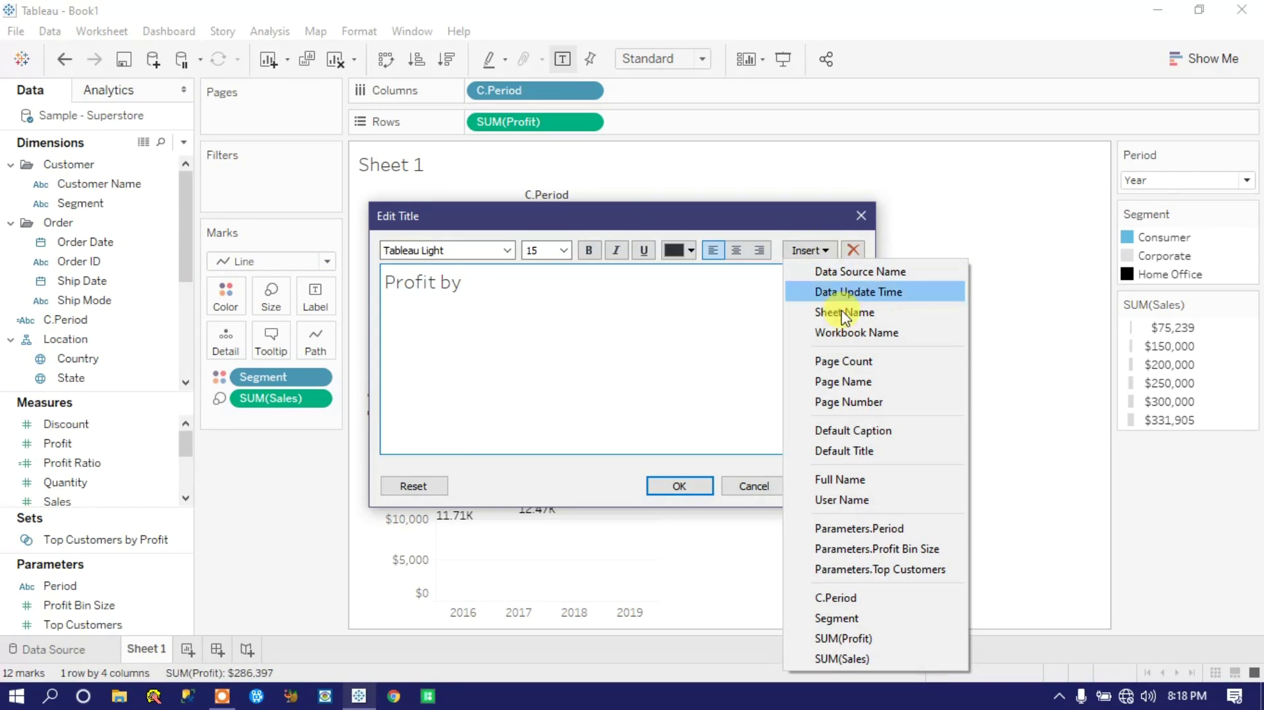
{"action": "left_click", "coordinate": [862, 528]}
Format the whole title as centered, bold, size 14 and dark gray, and apply it to the sheet
{"action": "triple_click", "coordinate": [706, 286]}
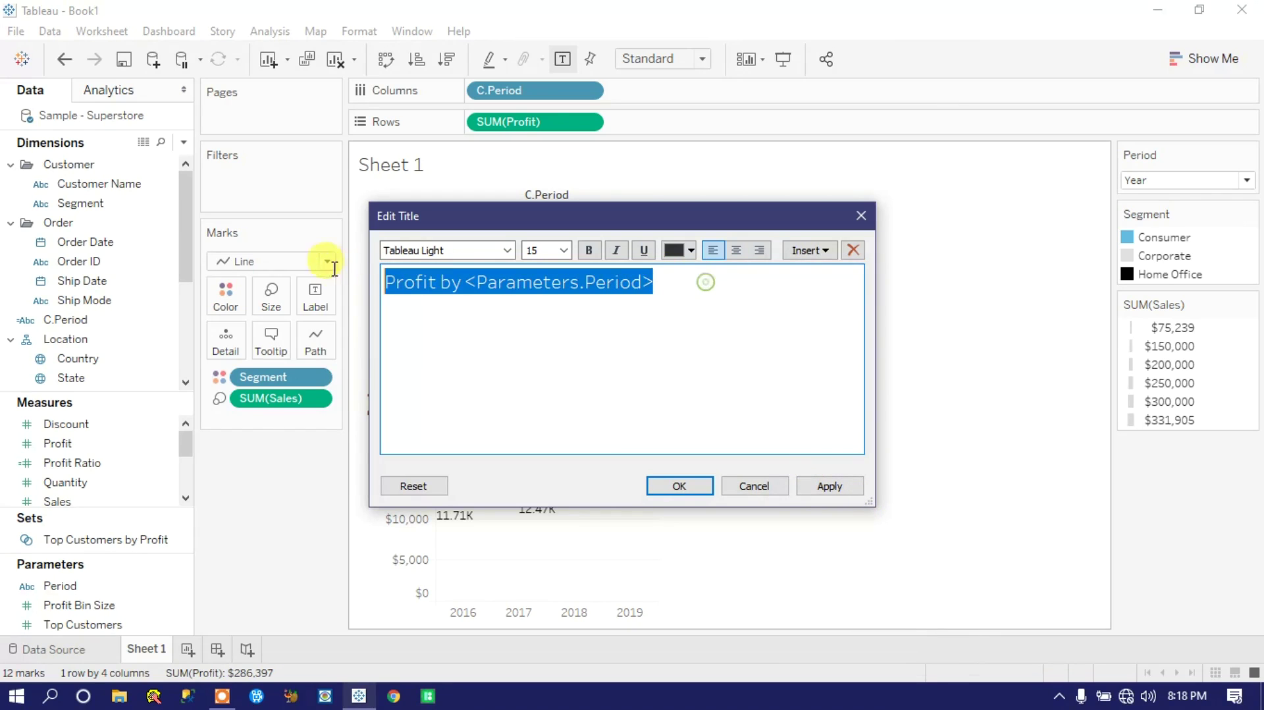
{"action": "left_click", "coordinate": [737, 252]}
{"action": "left_click", "coordinate": [595, 253]}
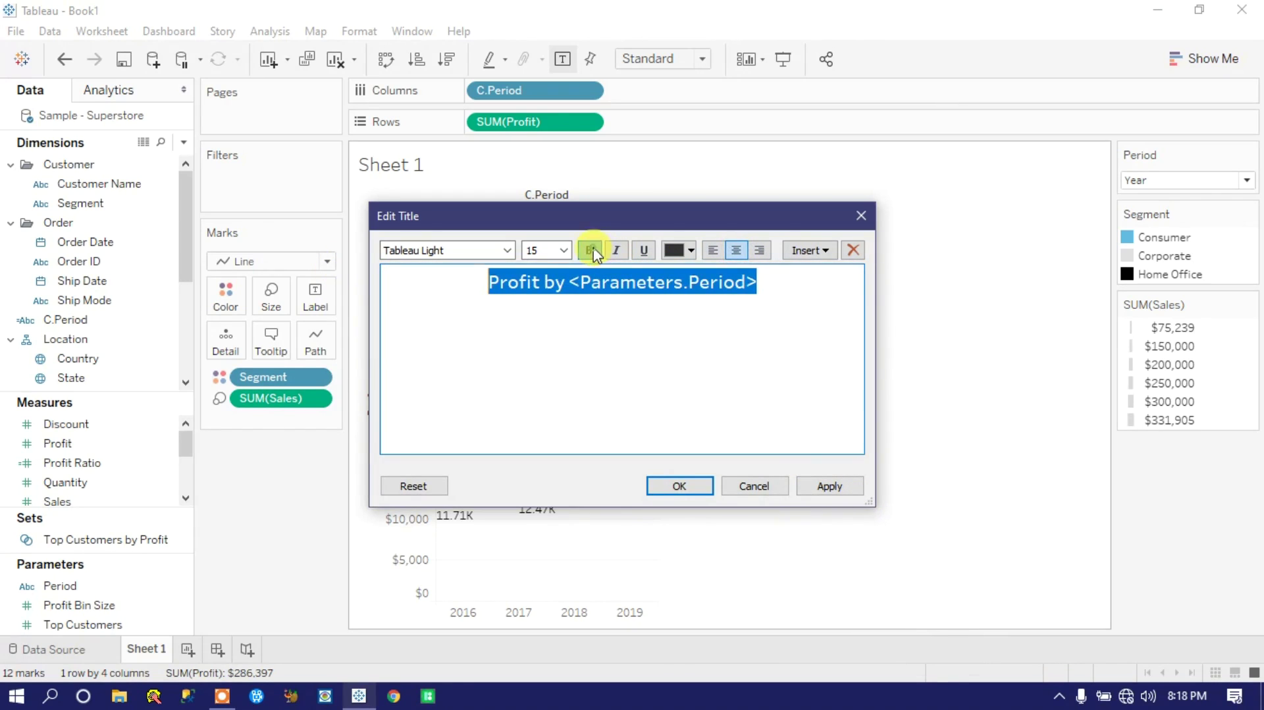
{"action": "left_click", "coordinate": [565, 253]}
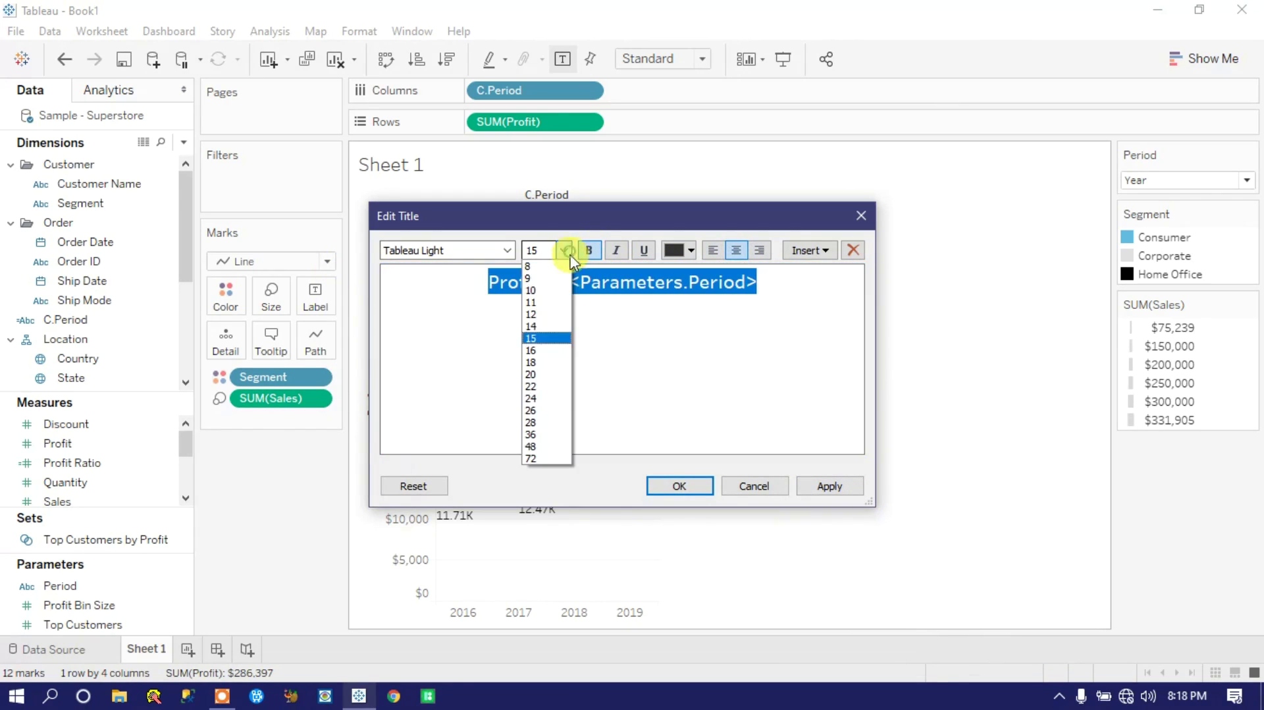
{"action": "left_click", "coordinate": [547, 326]}
{"action": "left_click", "coordinate": [689, 251]}
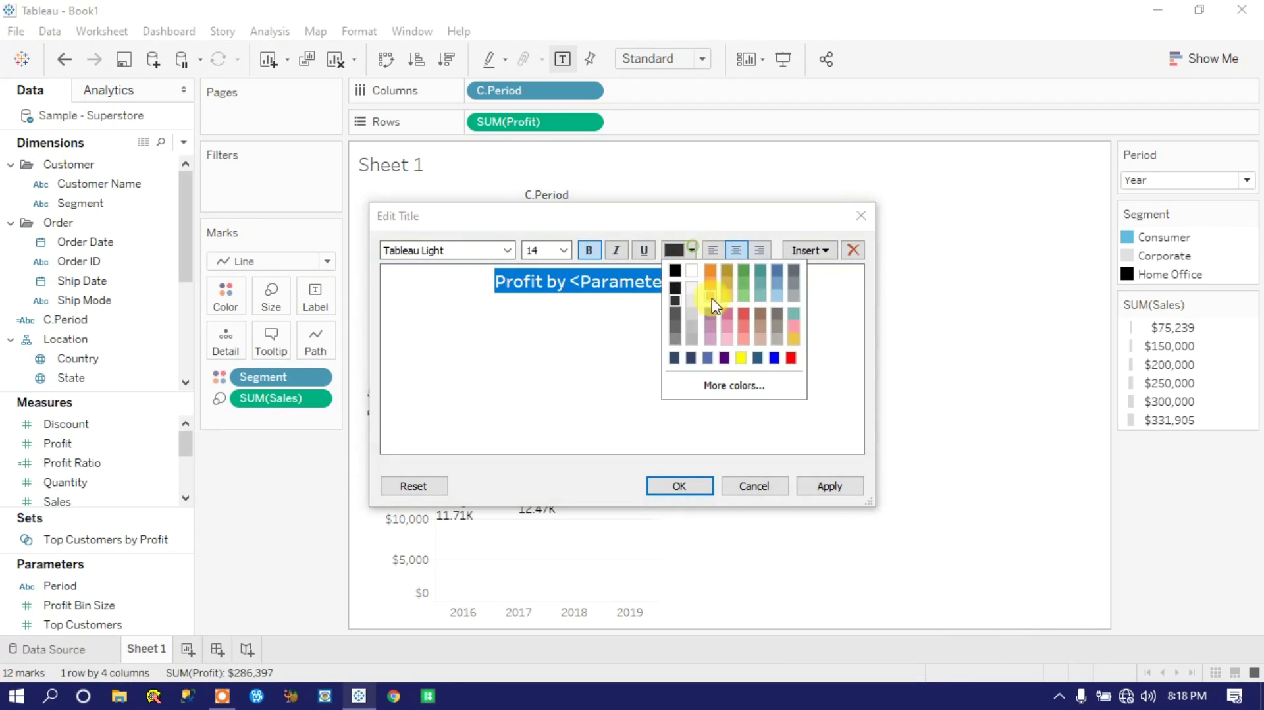
{"action": "left_click", "coordinate": [676, 319]}
{"action": "left_click", "coordinate": [824, 490]}
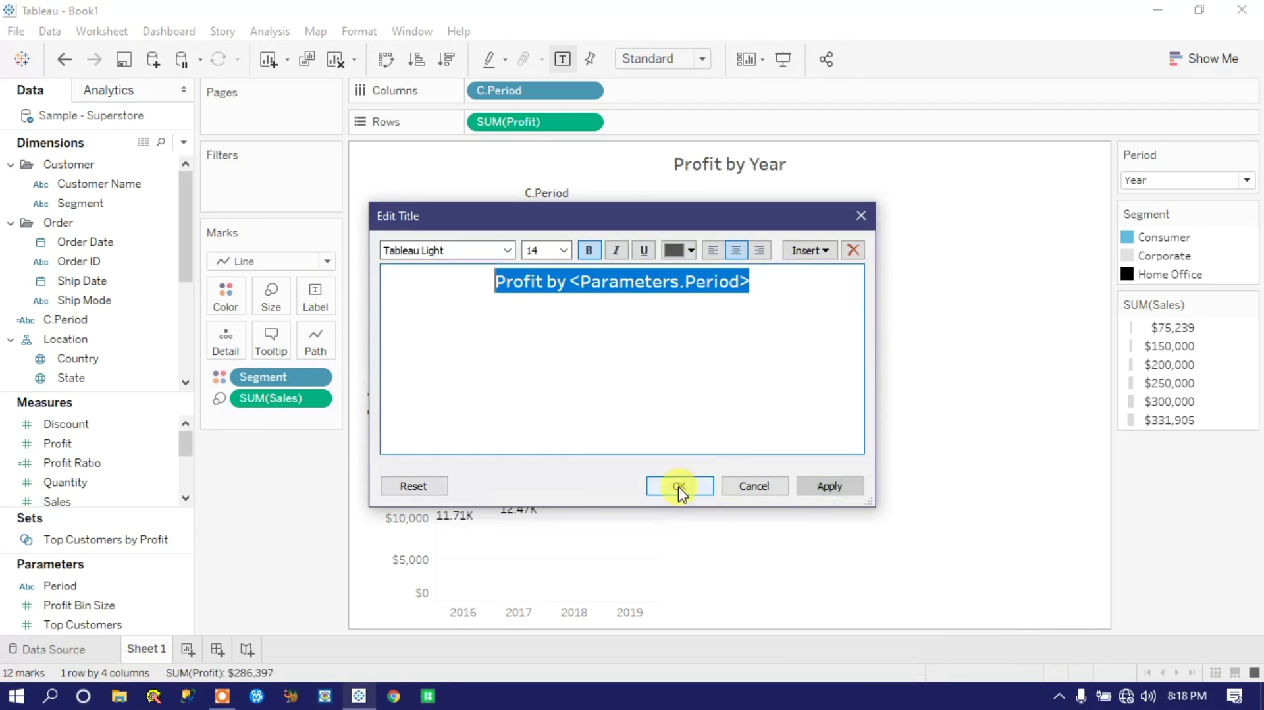
{"action": "left_click", "coordinate": [678, 485]}
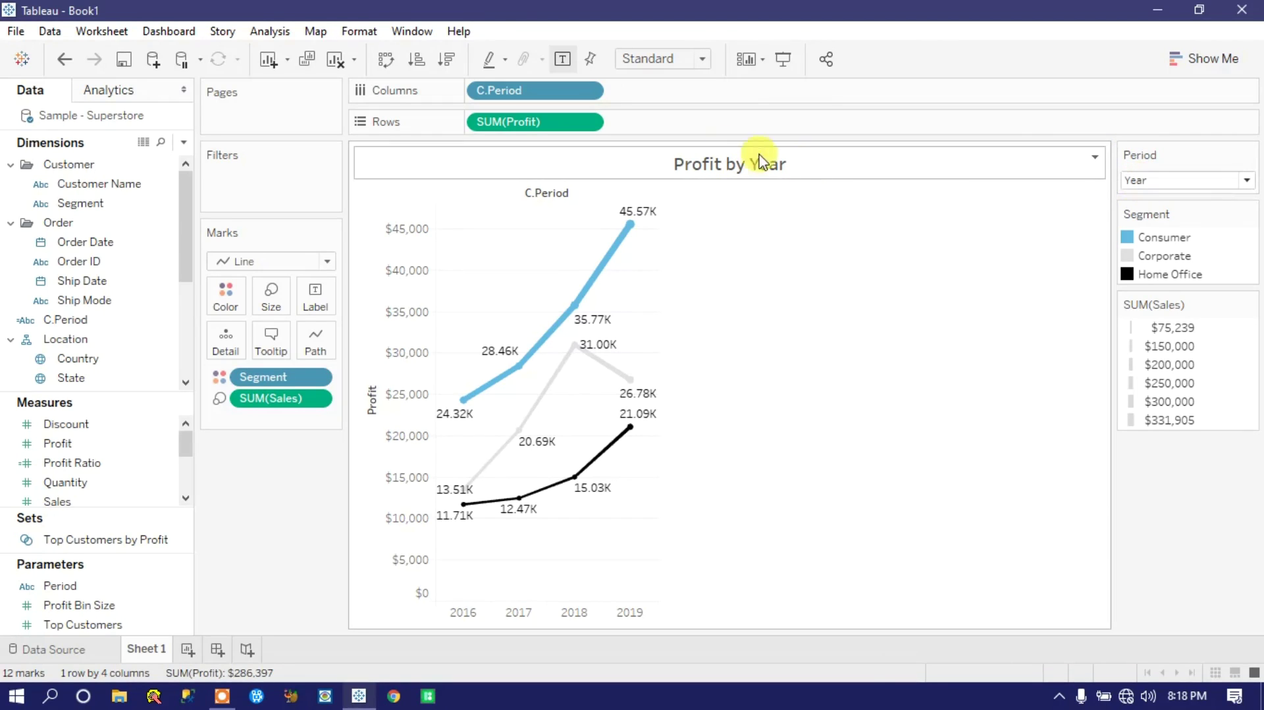
Test the dynamic sheet title by switching the Period parameter through Quarter, Days and Months
{"action": "left_click", "coordinate": [1153, 180]}
{"action": "left_click", "coordinate": [1142, 211]}
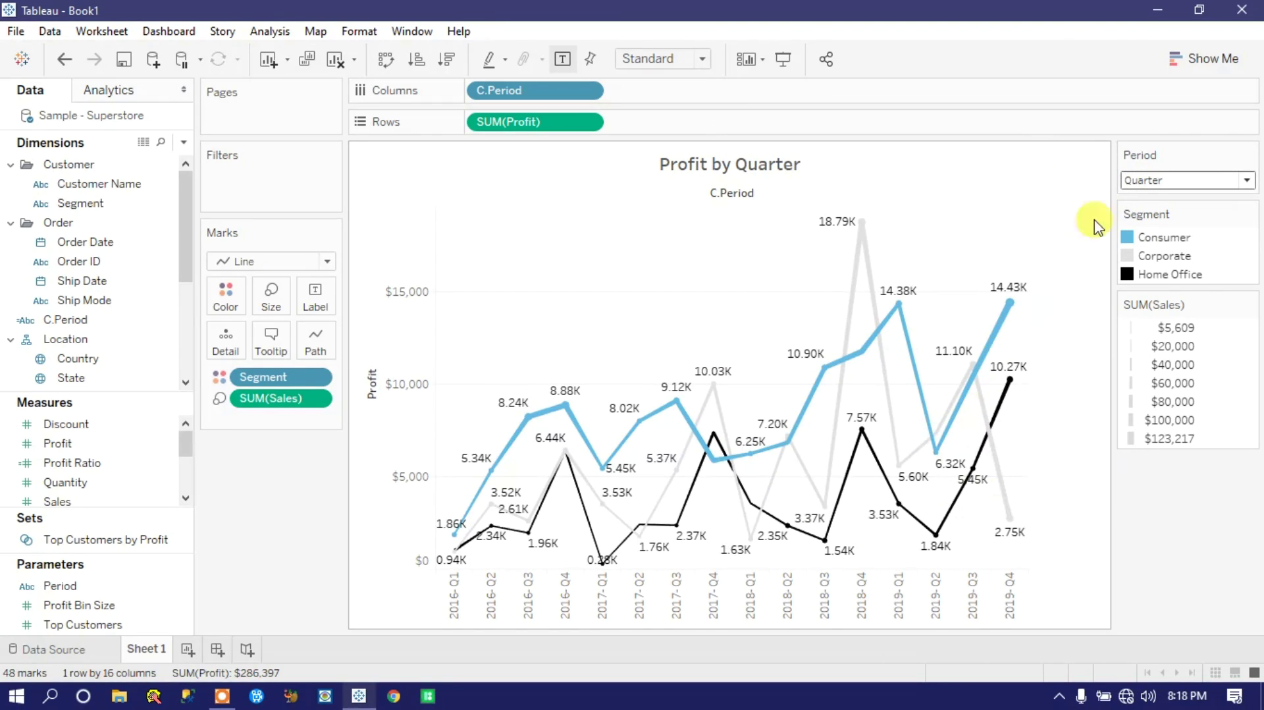
{"action": "left_click", "coordinate": [1135, 179]}
{"action": "left_click", "coordinate": [1154, 243]}
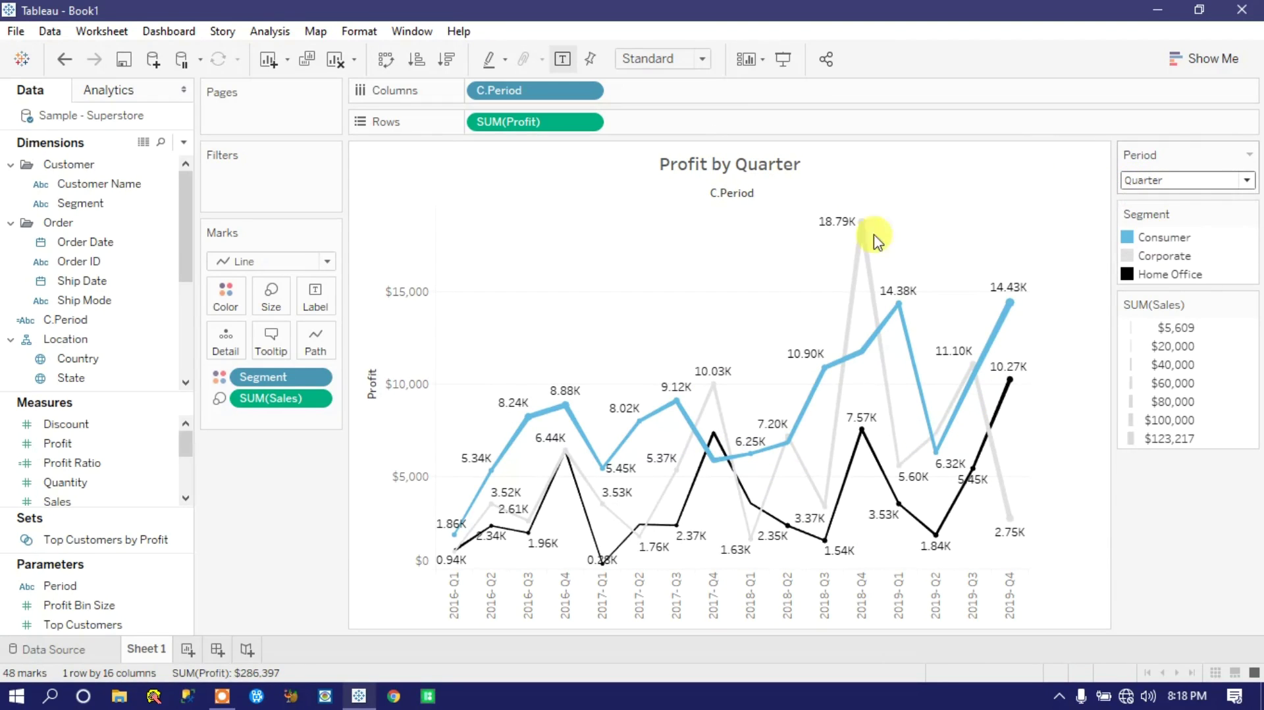
{"action": "left_click", "coordinate": [1153, 181]}
{"action": "left_click", "coordinate": [1159, 230]}
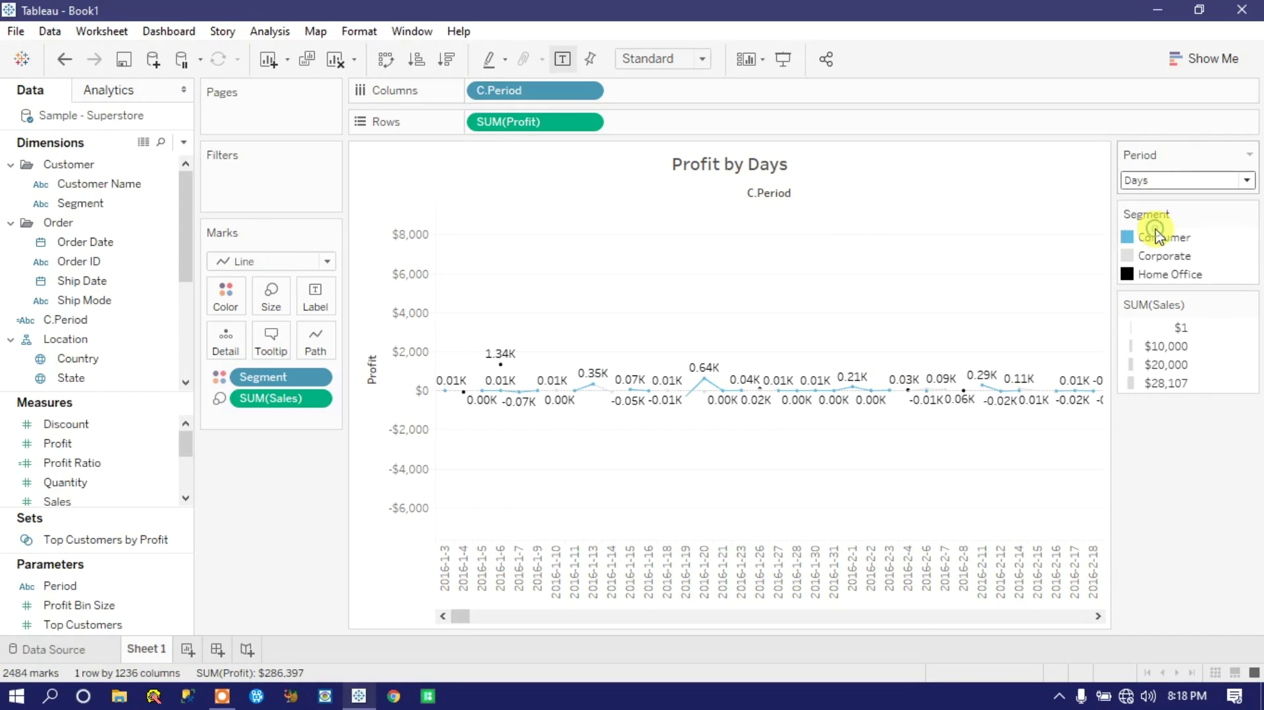
Fit the chart to Entire View and check it with Period set to Quarter, Year and Days
{"action": "left_click", "coordinate": [702, 59]}
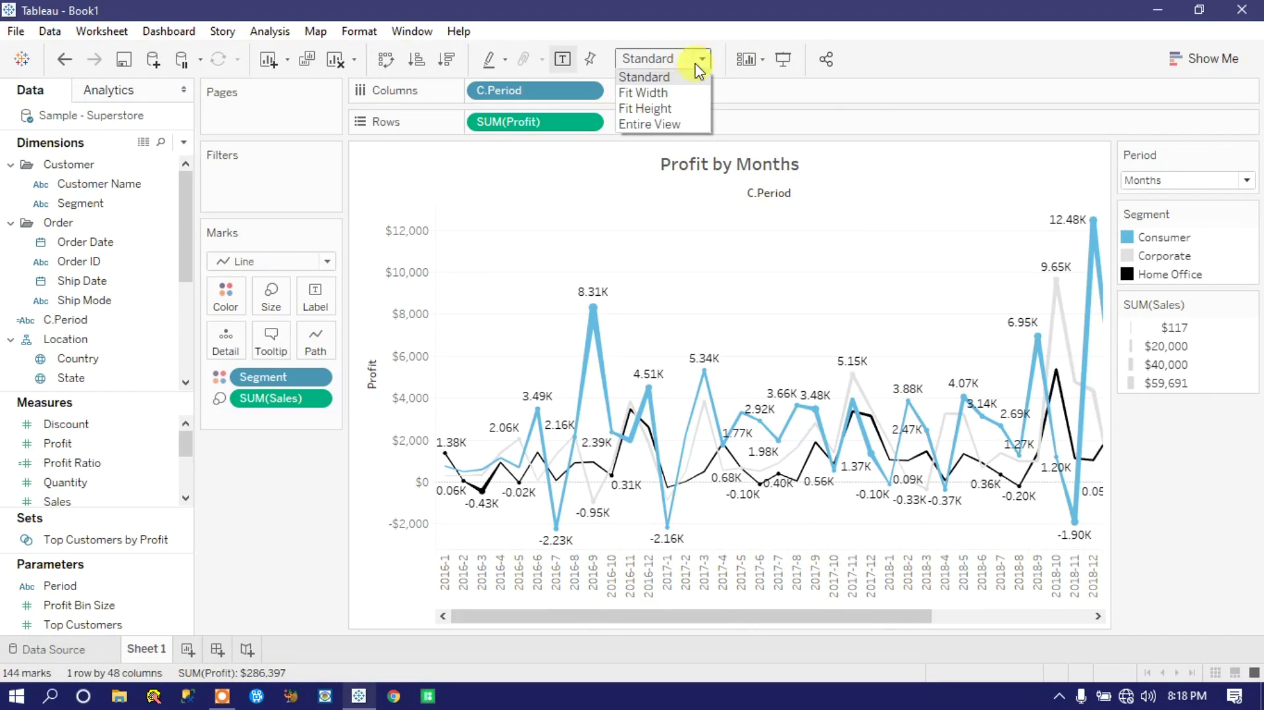
{"action": "left_click", "coordinate": [670, 125]}
{"action": "left_click", "coordinate": [1178, 180]}
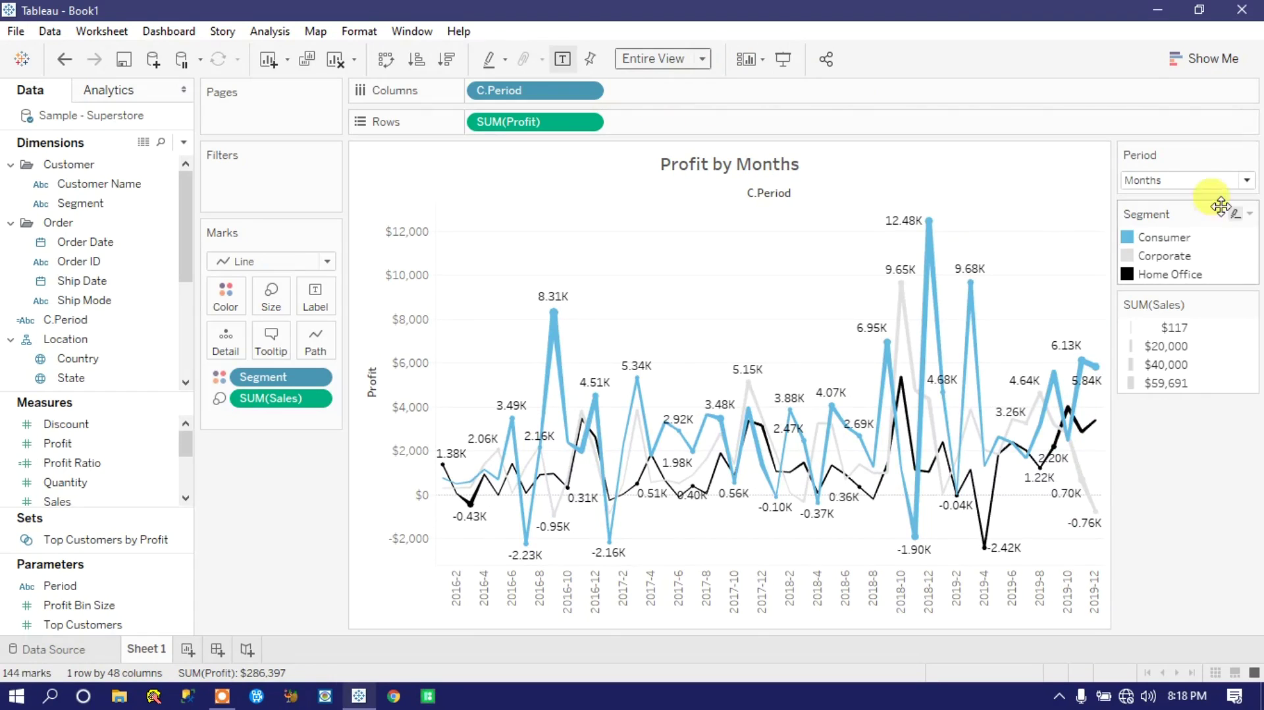
{"action": "left_click", "coordinate": [1159, 213]}
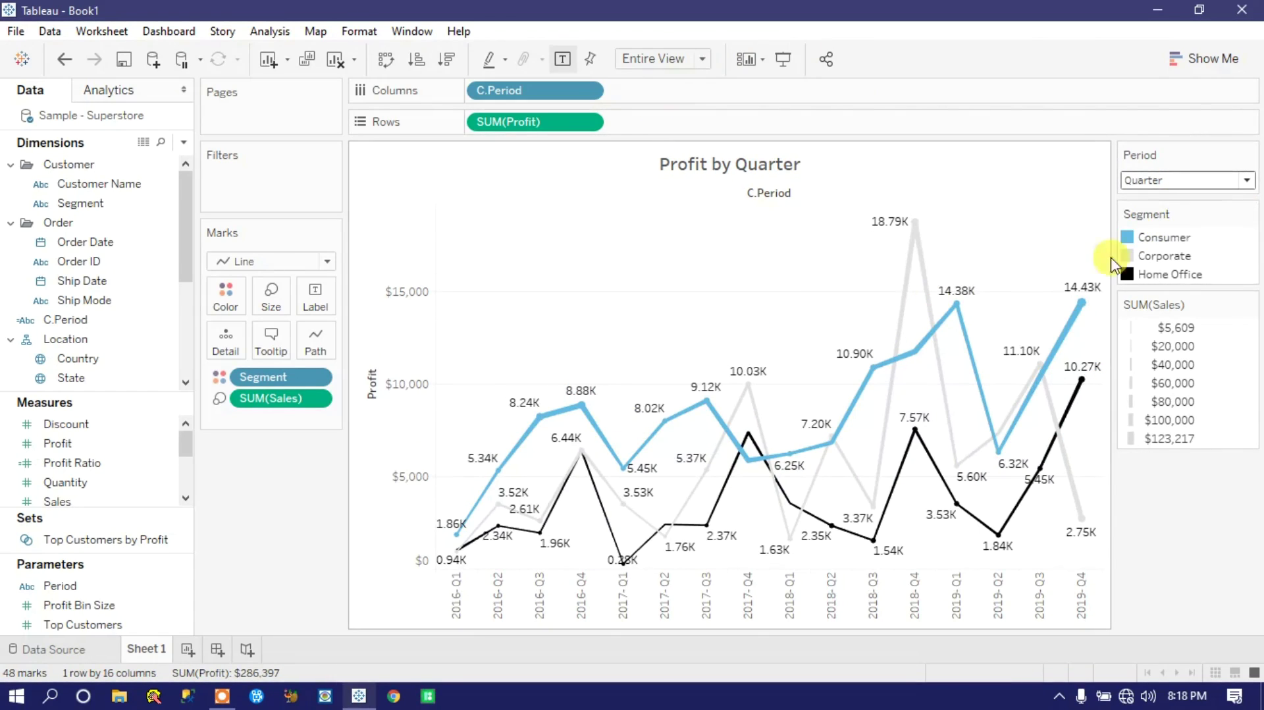
{"action": "left_click", "coordinate": [1162, 186]}
{"action": "left_click", "coordinate": [1146, 196]}
{"action": "left_click", "coordinate": [1155, 181]}
{"action": "left_click", "coordinate": [1149, 244]}
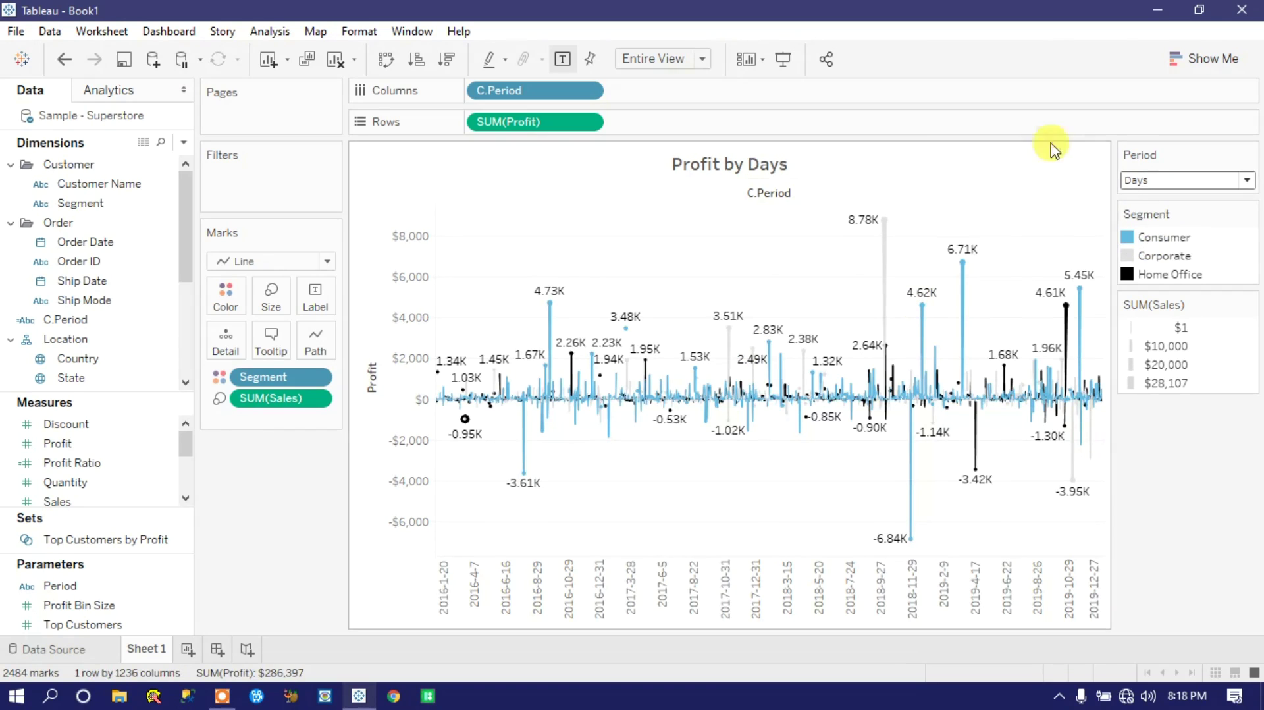
Show the sheet in presentation mode and switch the Period parameter to Quarter, Year and back to Quarter
{"action": "left_click", "coordinate": [788, 60]}
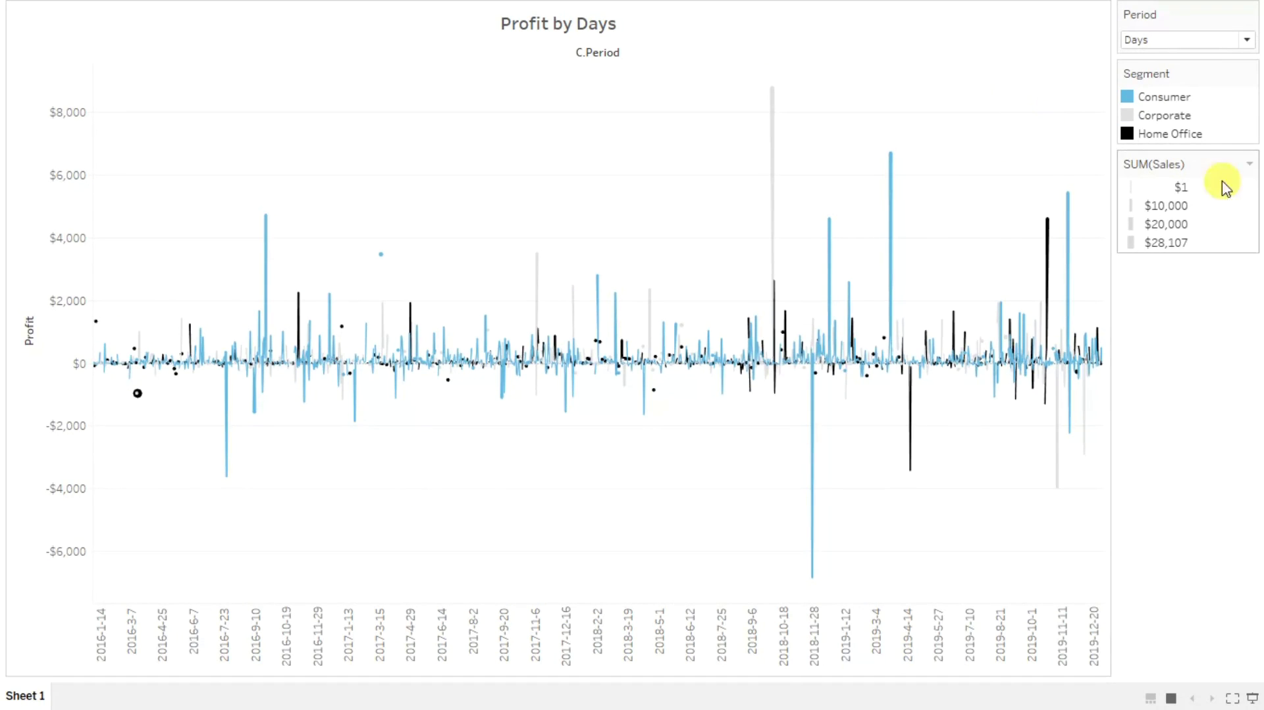
{"action": "left_click", "coordinate": [1176, 45]}
{"action": "left_click", "coordinate": [1165, 70]}
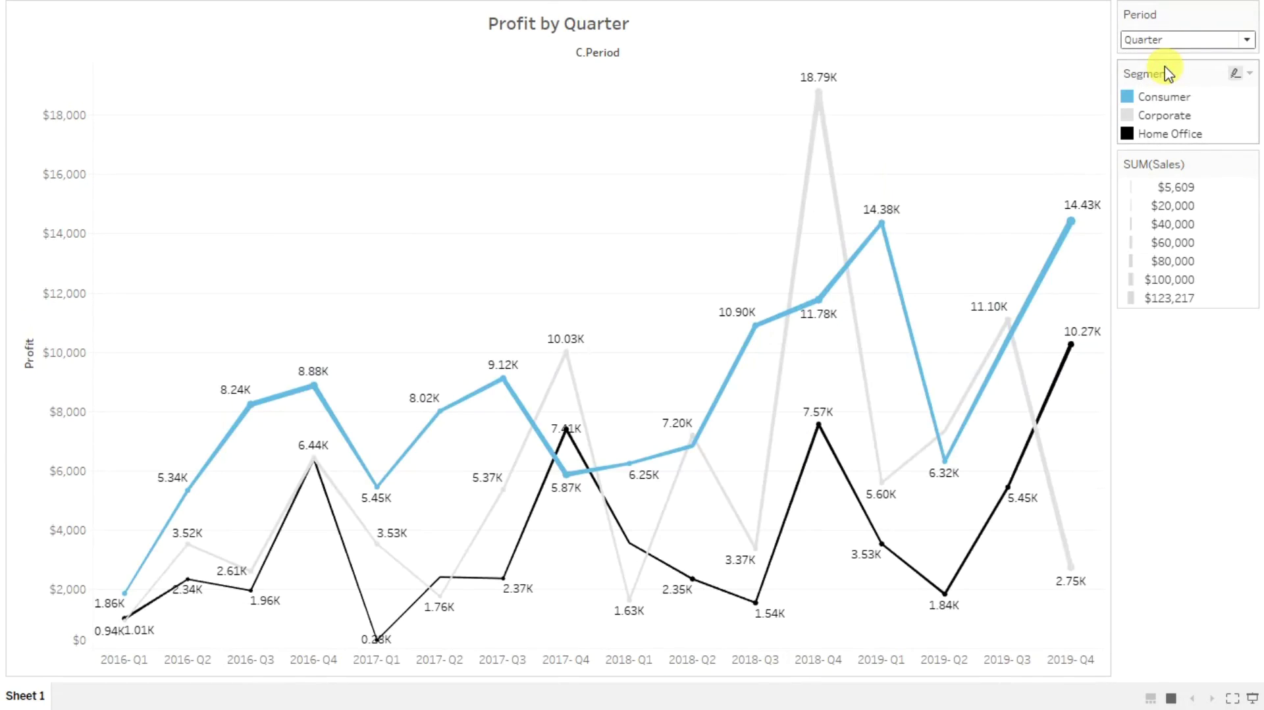
{"action": "left_click", "coordinate": [1152, 41]}
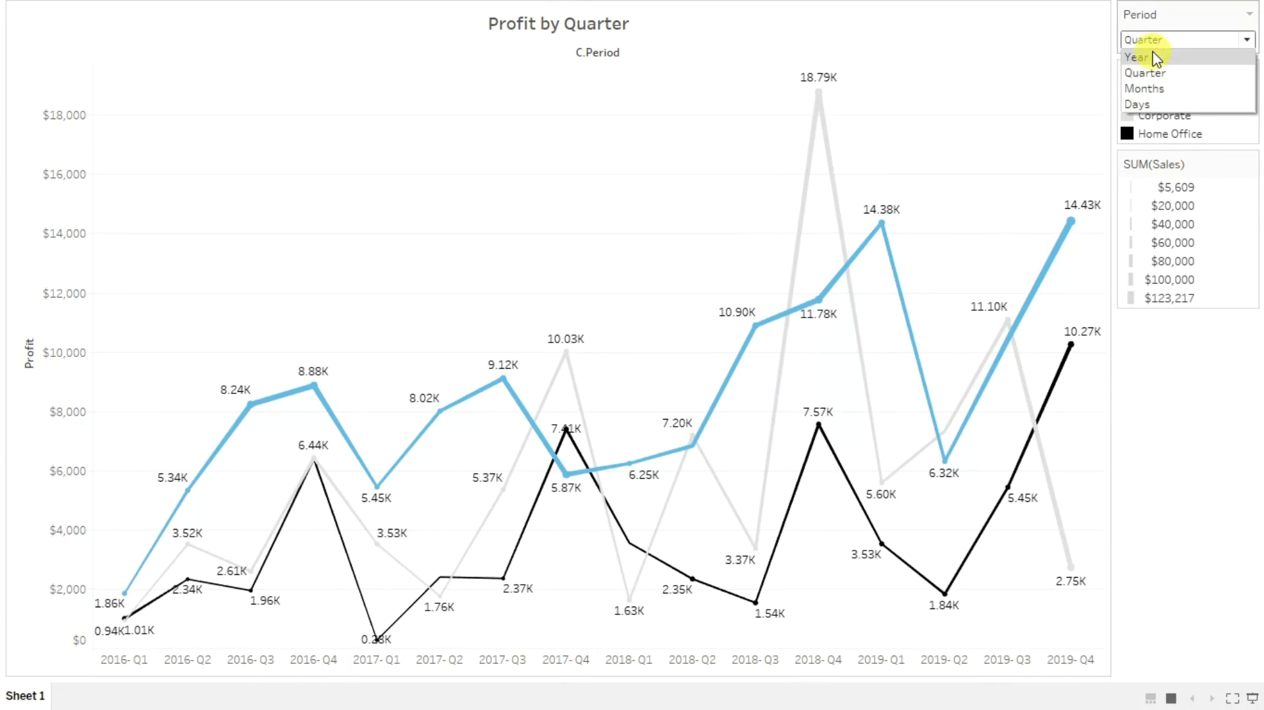
{"action": "left_click", "coordinate": [1154, 53]}
{"action": "left_click", "coordinate": [1141, 40]}
{"action": "left_click", "coordinate": [1157, 73]}
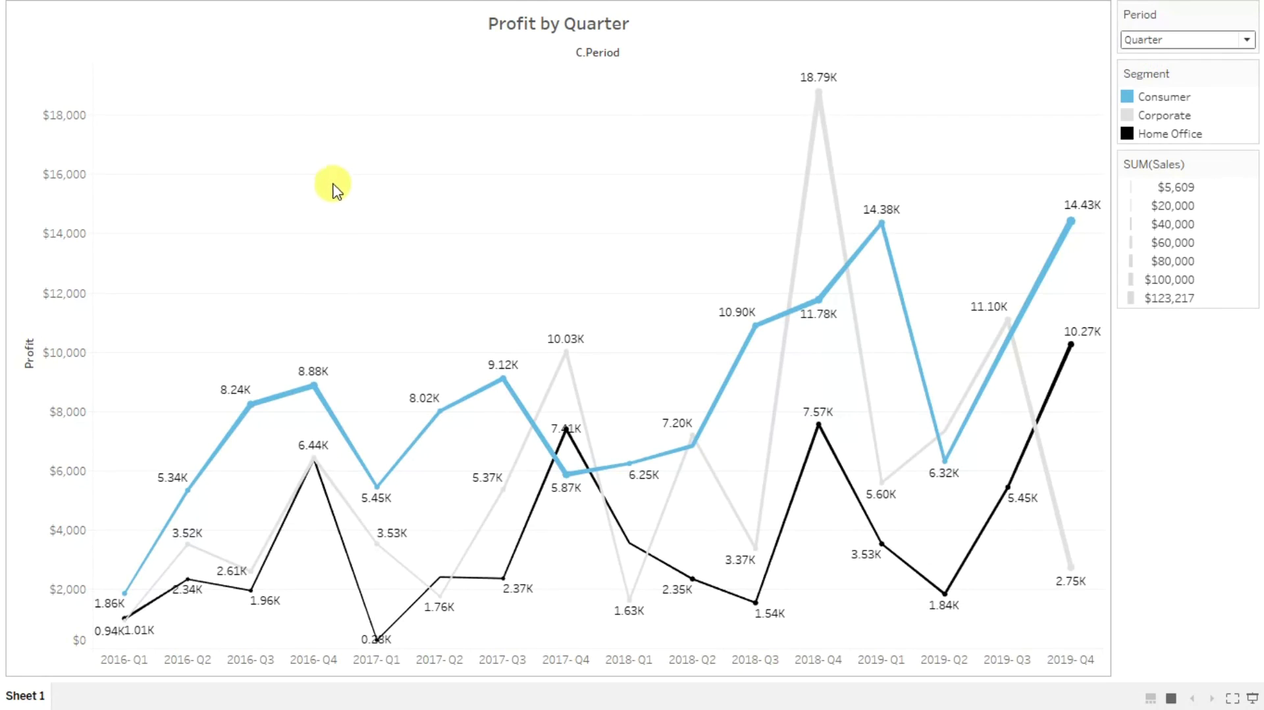
Examine the presented profit trend by Quarter, Months and Days, and leave presentation mode
{"action": "mouse_move", "coordinate": [141, 619]}
{"action": "left_click", "coordinate": [1149, 38]}
{"action": "left_click", "coordinate": [1145, 88]}
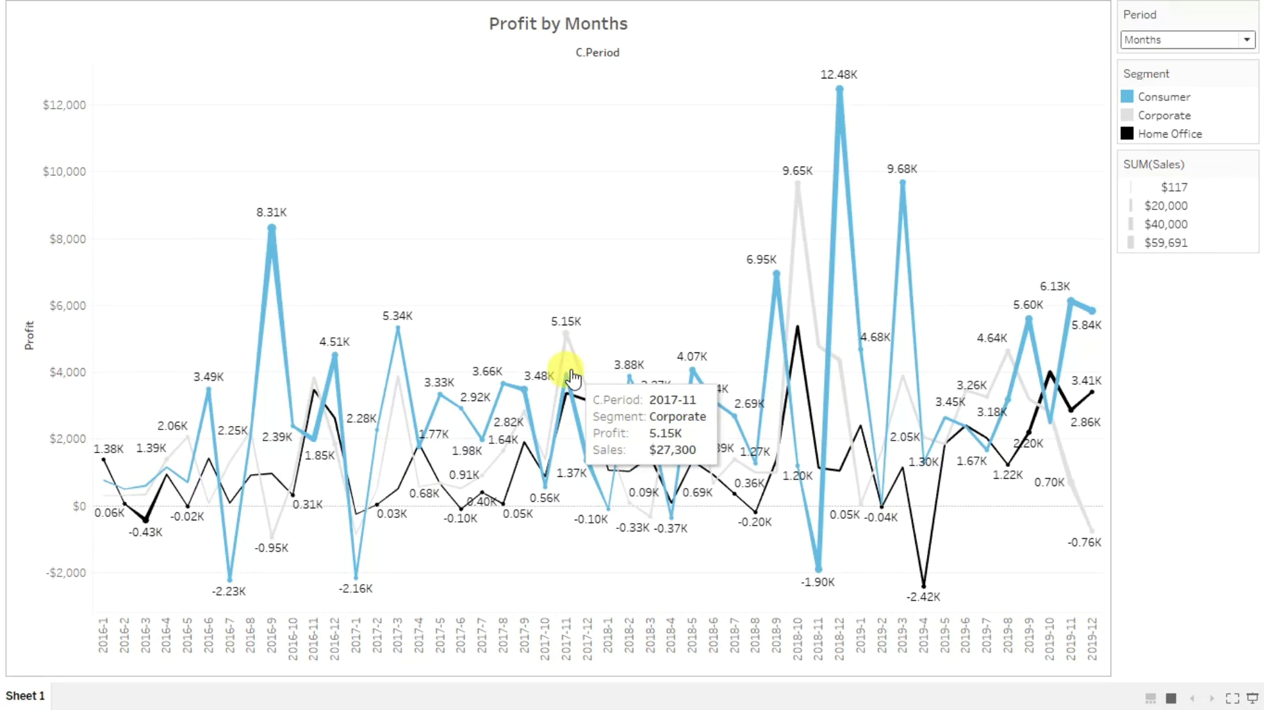
{"action": "left_click", "coordinate": [1148, 39]}
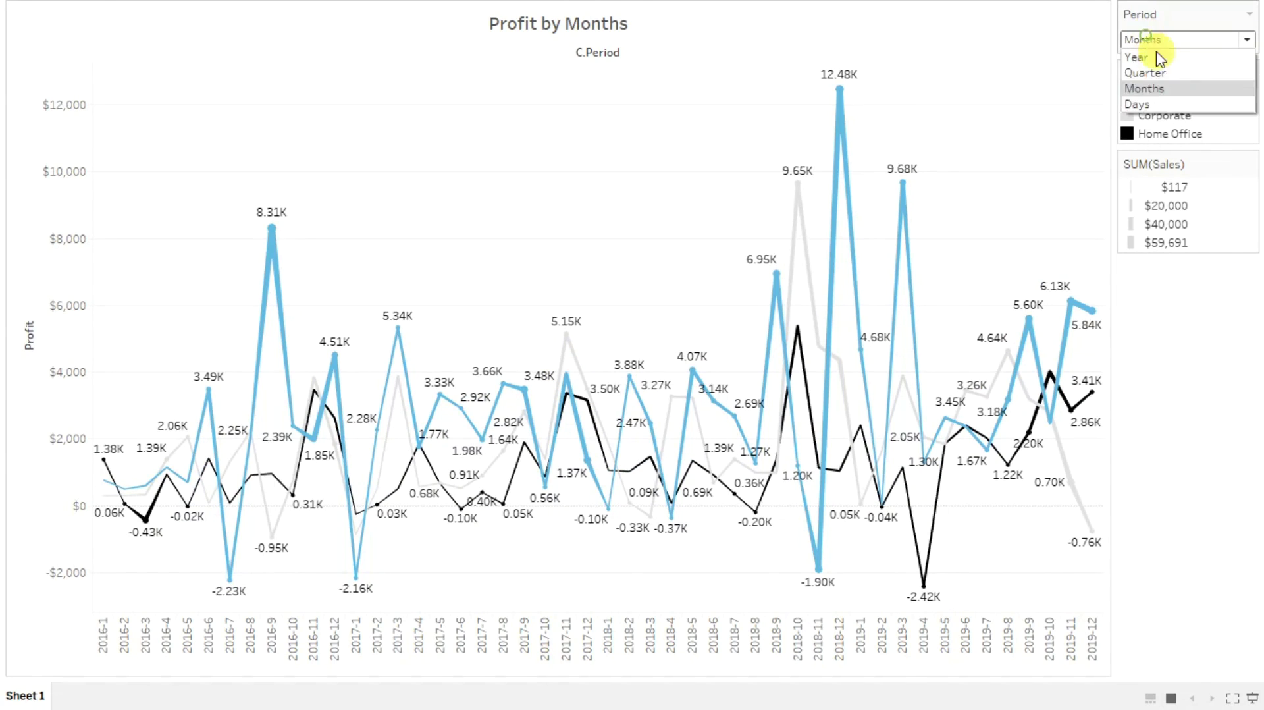
{"action": "left_click", "coordinate": [1164, 104]}
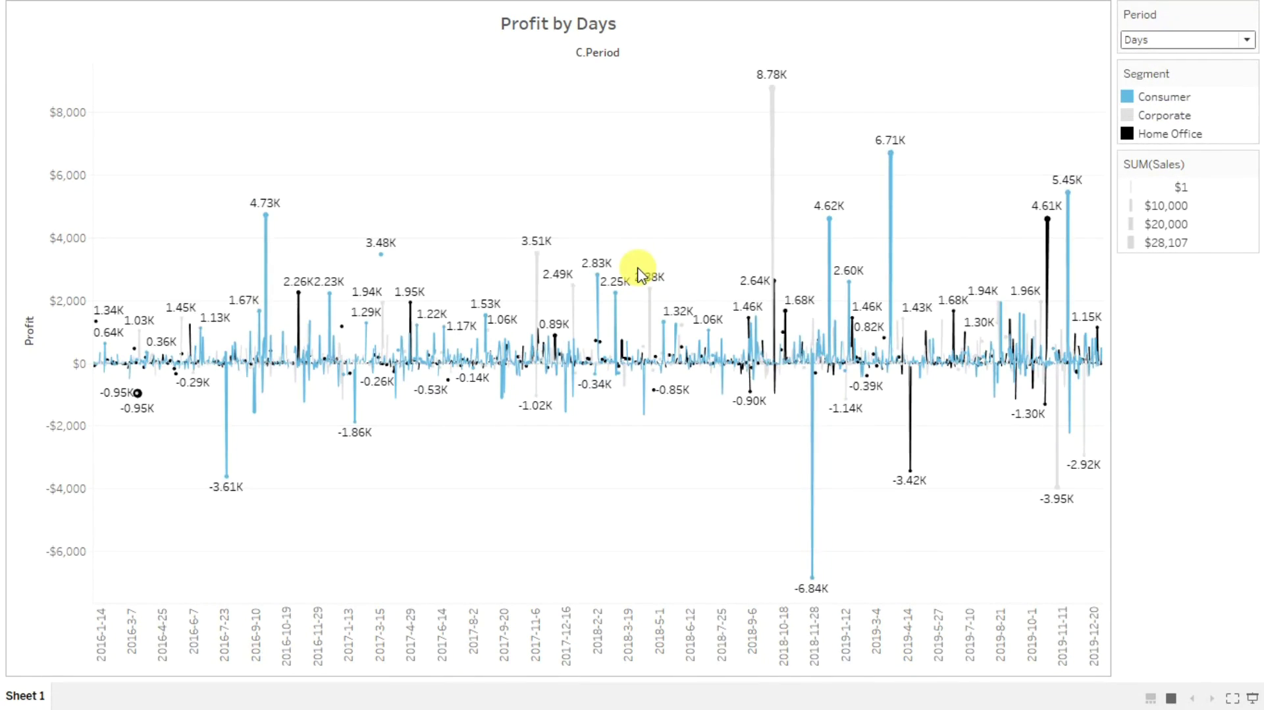
{"action": "key", "text": "Escape"}
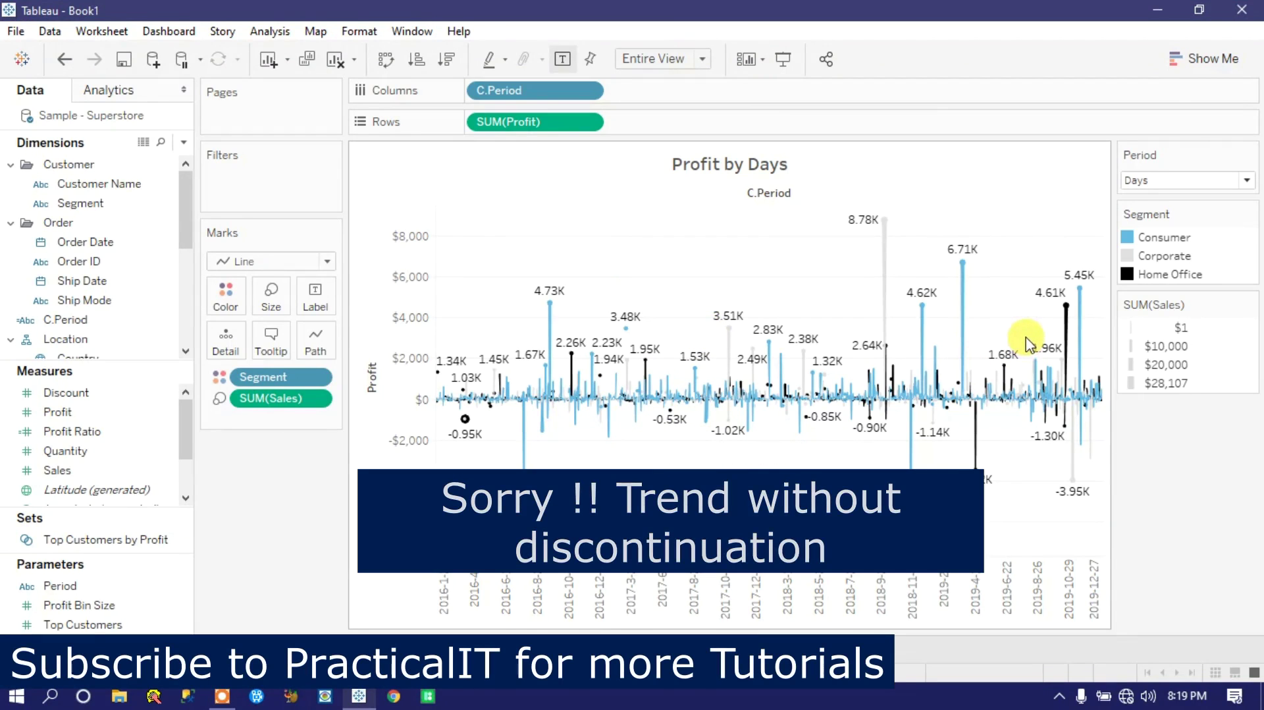
Review the finished chart in the worksheet by switching the Period parameter through Year, Quarter and Months
{"action": "left_click", "coordinate": [1153, 183]}
{"action": "left_click", "coordinate": [1154, 197]}
{"action": "left_click", "coordinate": [1155, 181]}
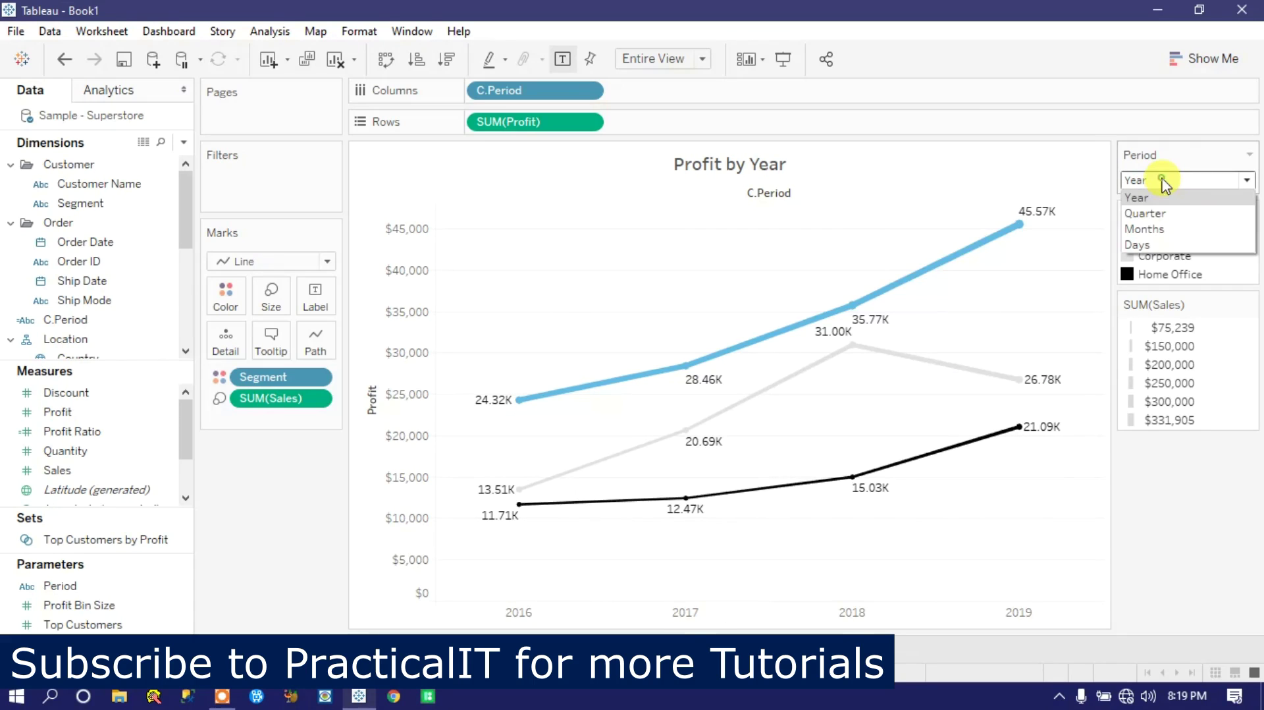
{"action": "left_click", "coordinate": [1156, 212]}
{"action": "left_click", "coordinate": [1156, 182]}
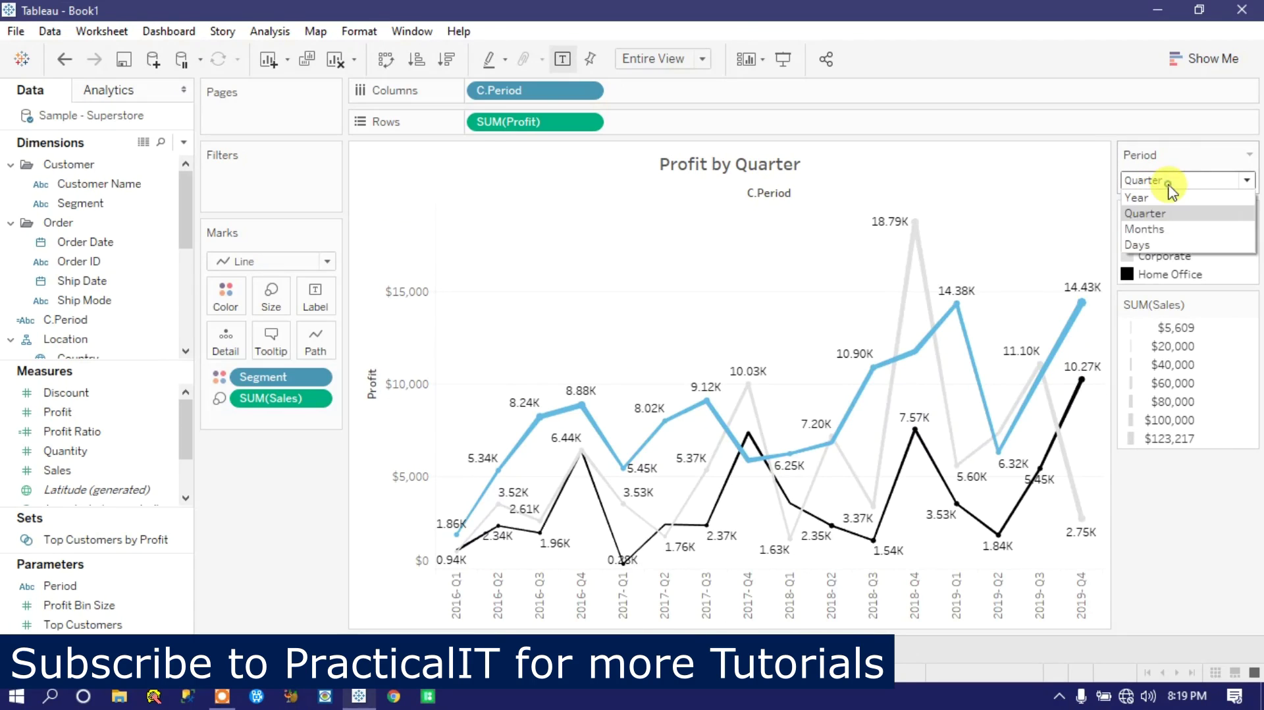
{"action": "left_click", "coordinate": [1156, 228]}
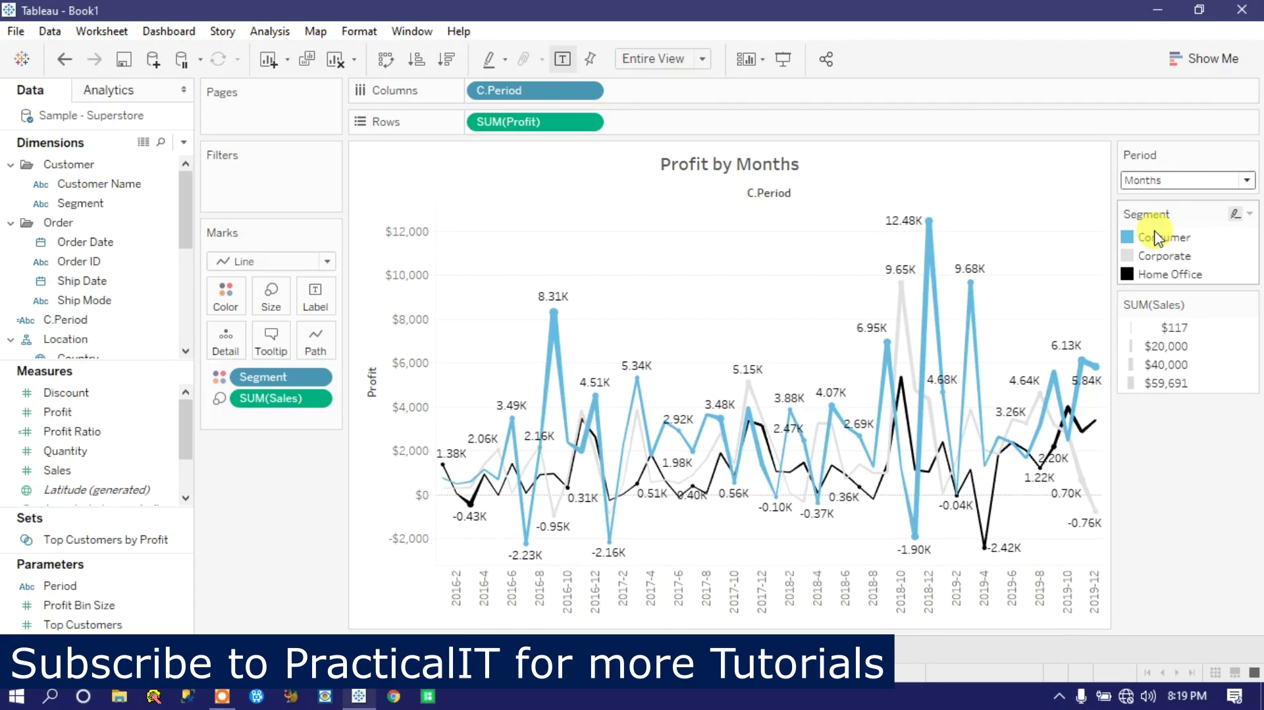